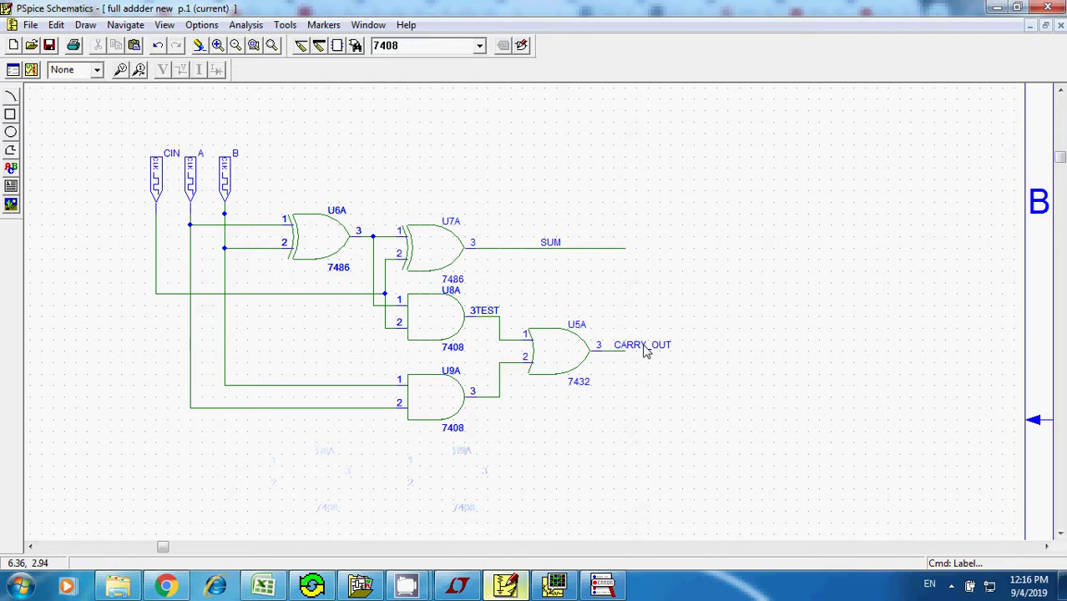
- Switch to LTspice IV and create a new blank schematic
click(460, 586)
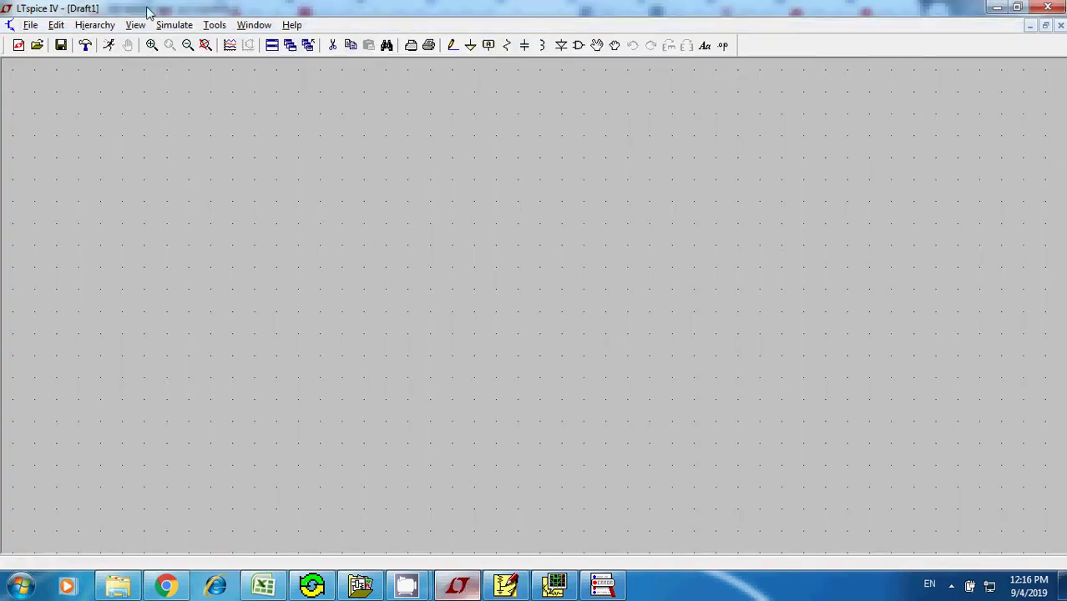
click(34, 26)
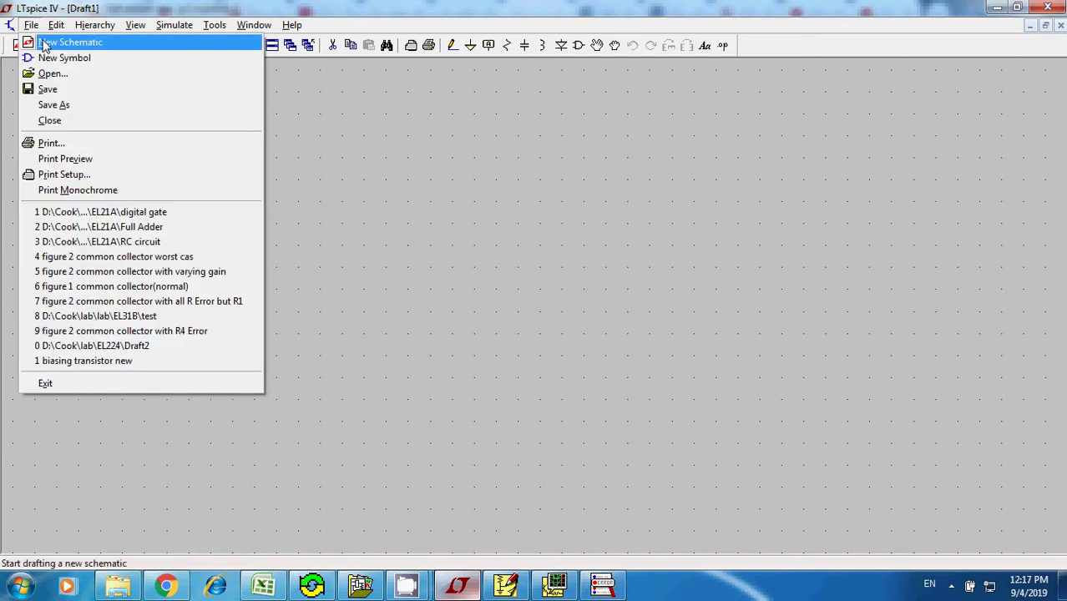
click(50, 42)
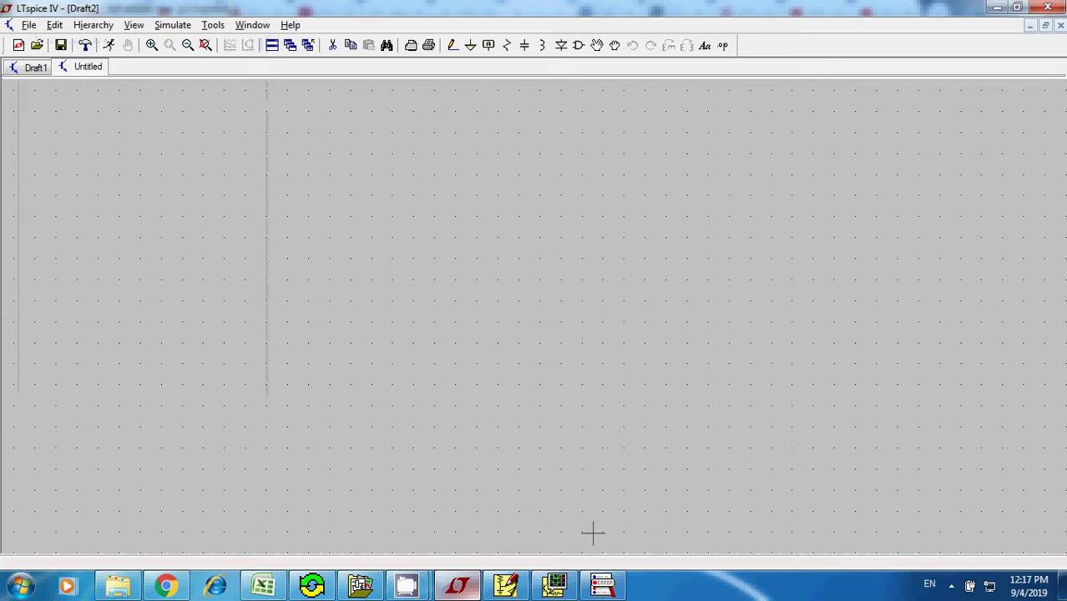
- Restore the LTspice and PSpice Schematics windows to smaller sizes and place them side by side, with PSpice on the left
click(1017, 7)
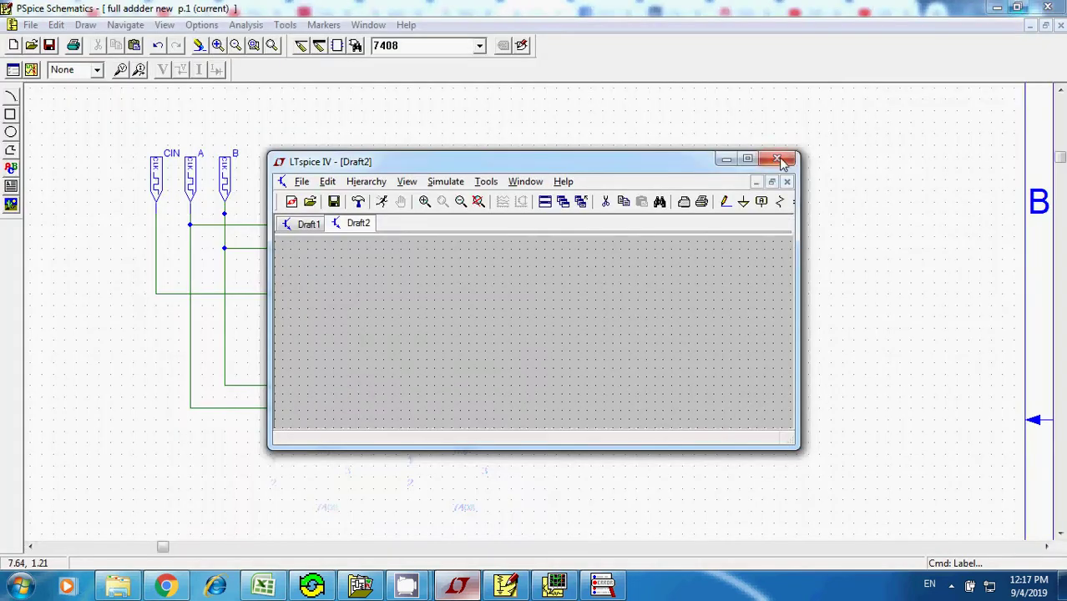
drag(671, 170, 696, 162)
click(1017, 6)
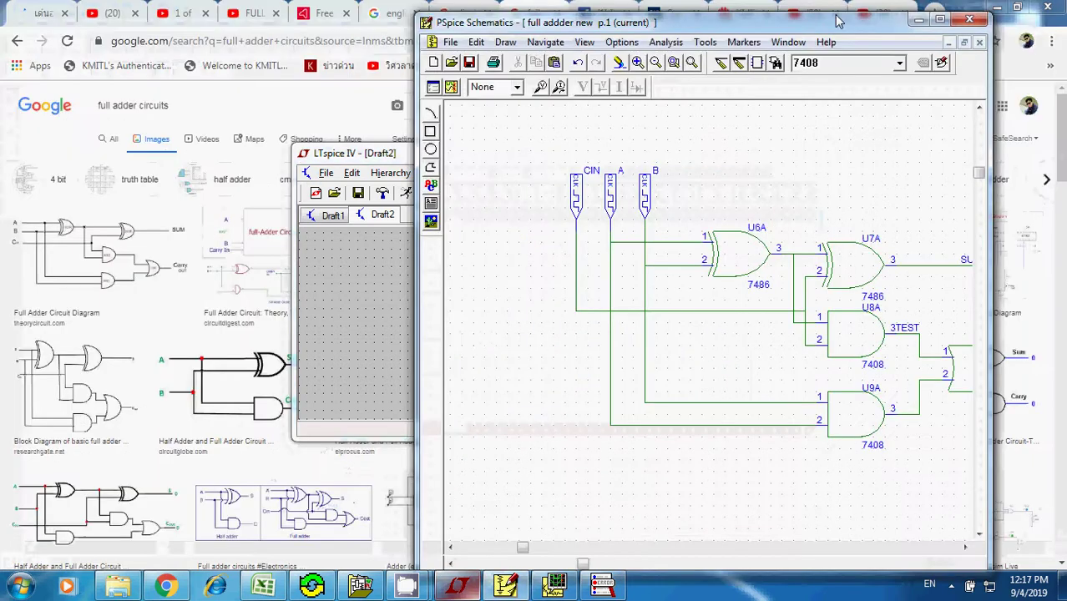
drag(828, 23, 411, 17)
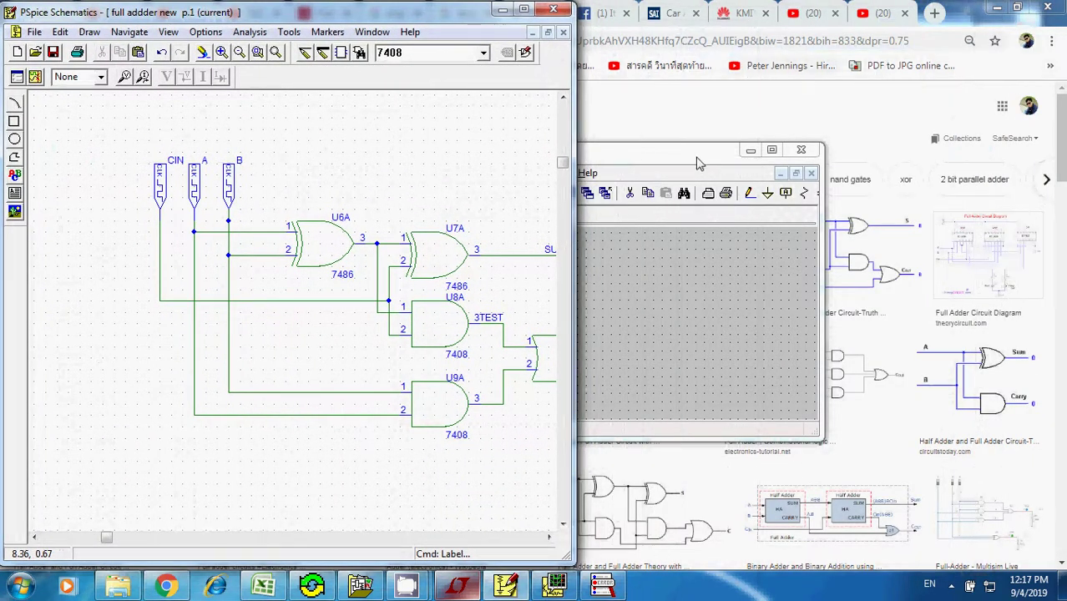
drag(698, 162, 942, 18)
- Fit the whole PSpice full adder circuit, from the CIN, A and B inputs to CARRY_OUT, into its window's view
click(442, 442)
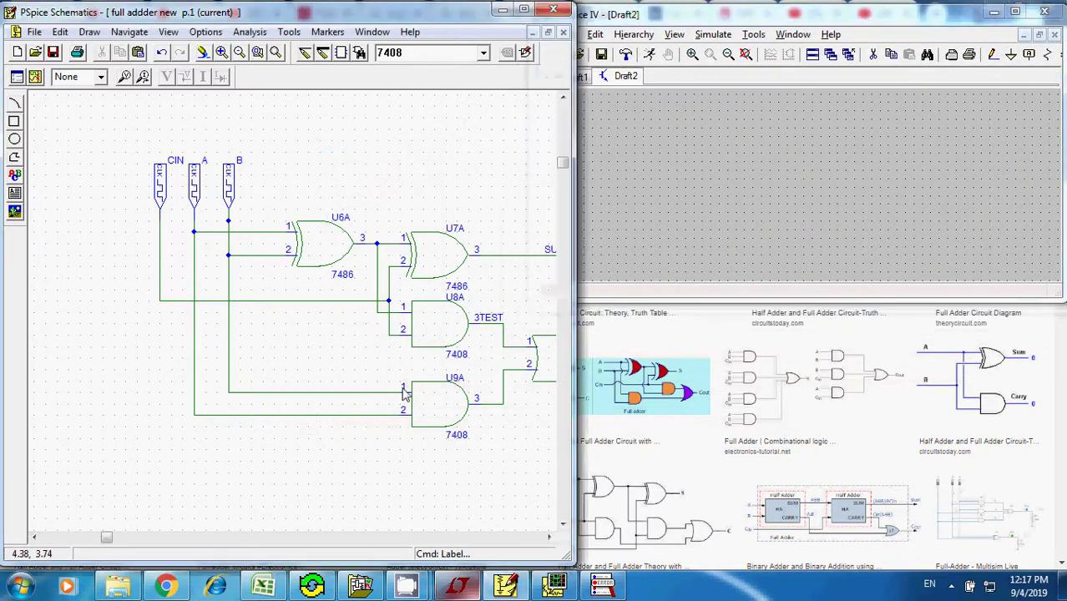
click(239, 52)
click(238, 52)
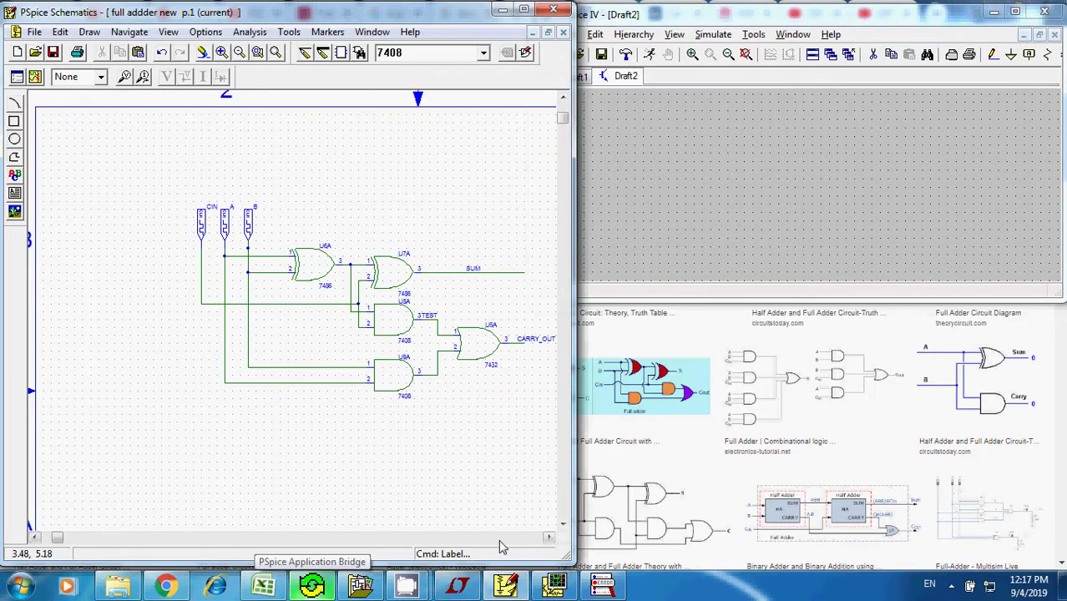
click(548, 538)
click(545, 539)
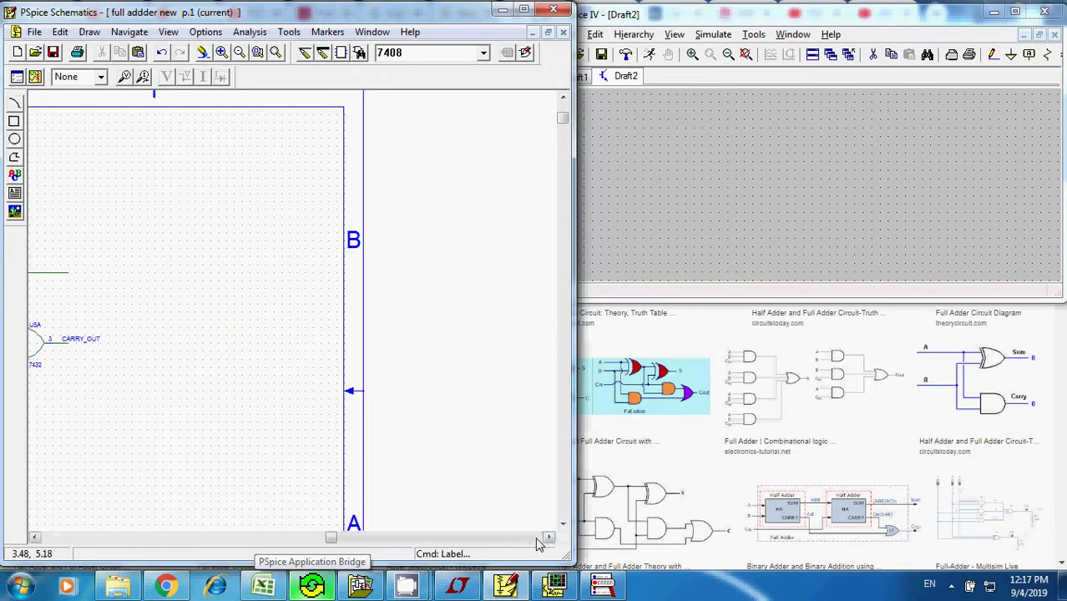
click(36, 538)
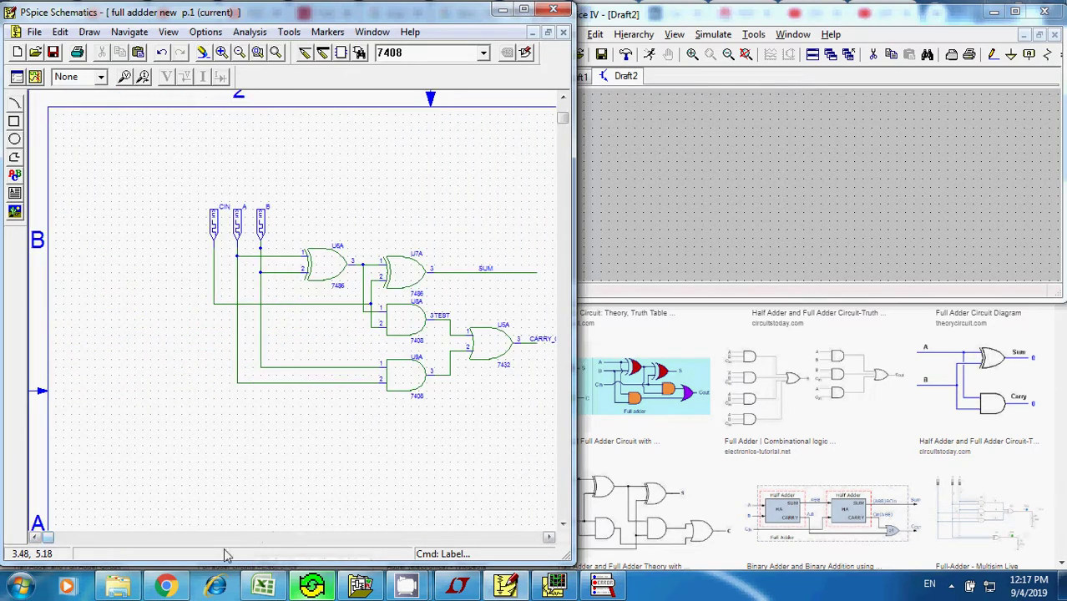
drag(49, 541, 107, 546)
- Enlarge the LTspice window to fill the screen area beside the PSpice full adder circuit, with the empty schematic zoomed out
click(841, 244)
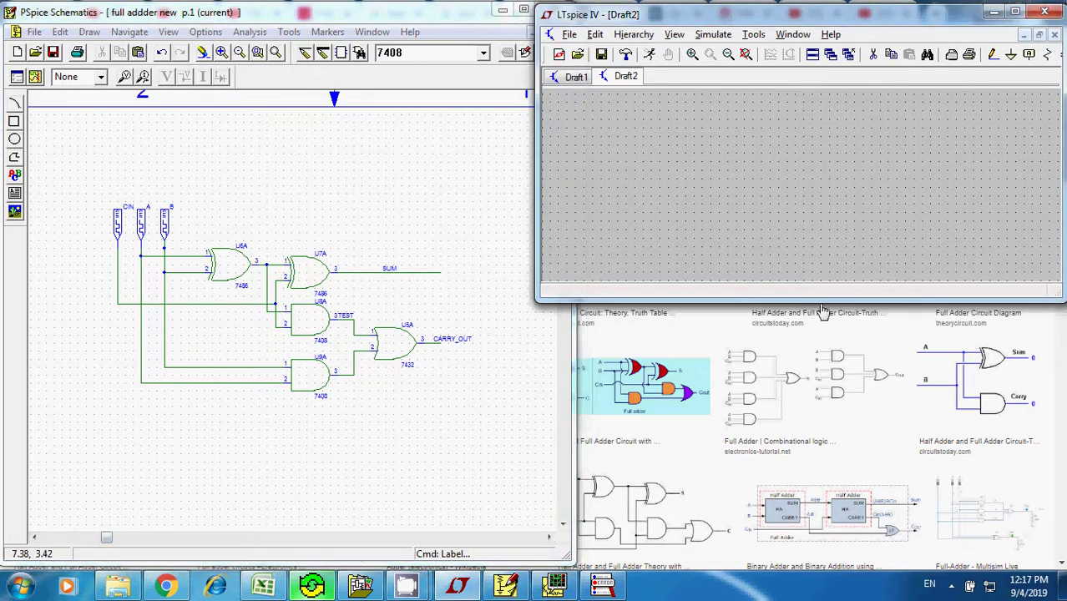
drag(821, 298, 834, 568)
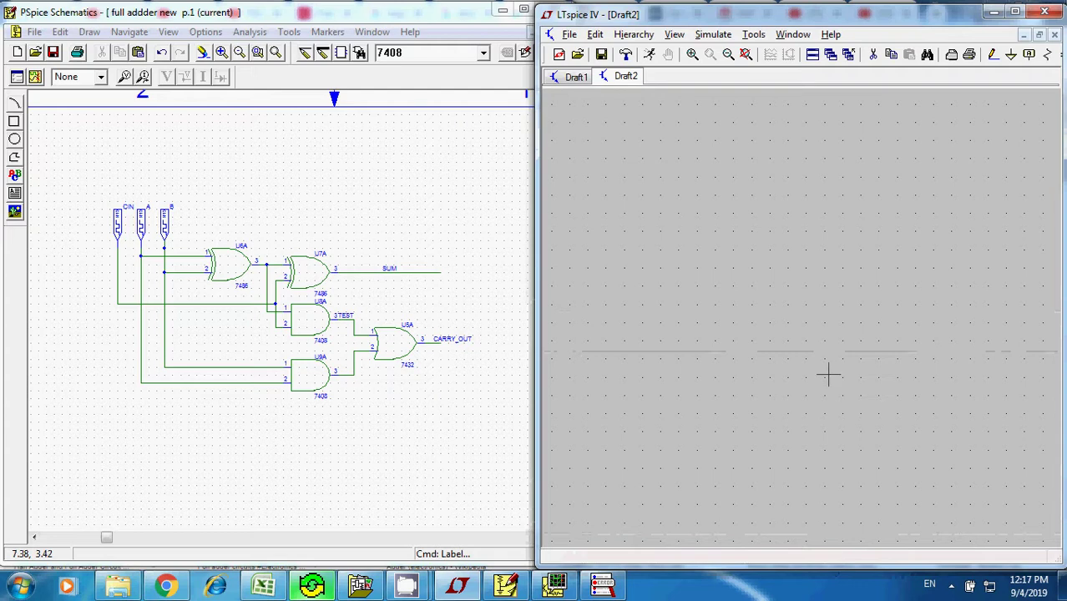
click(728, 54)
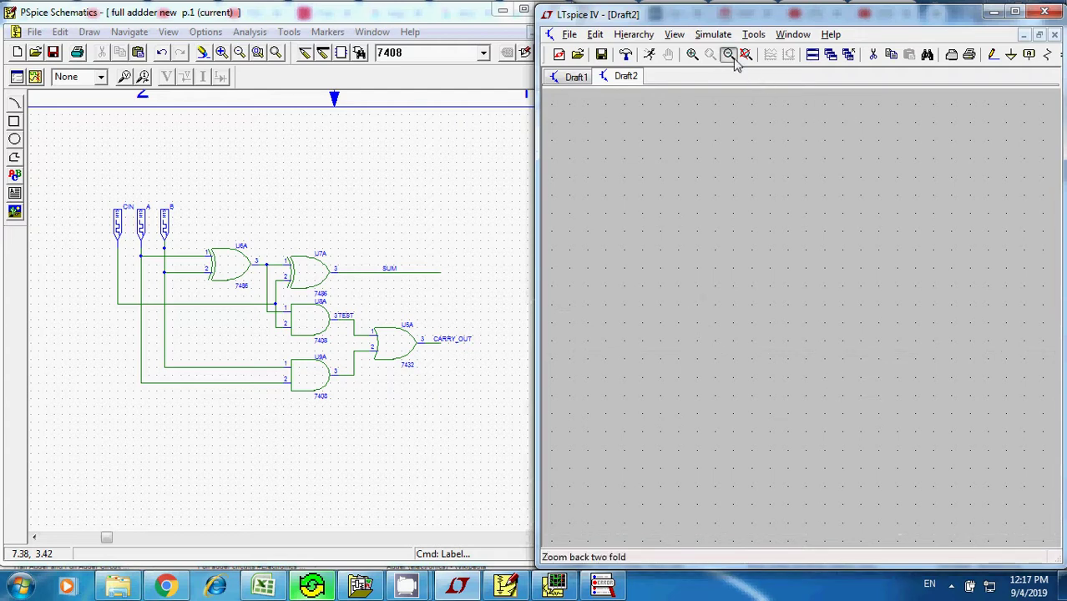
click(730, 55)
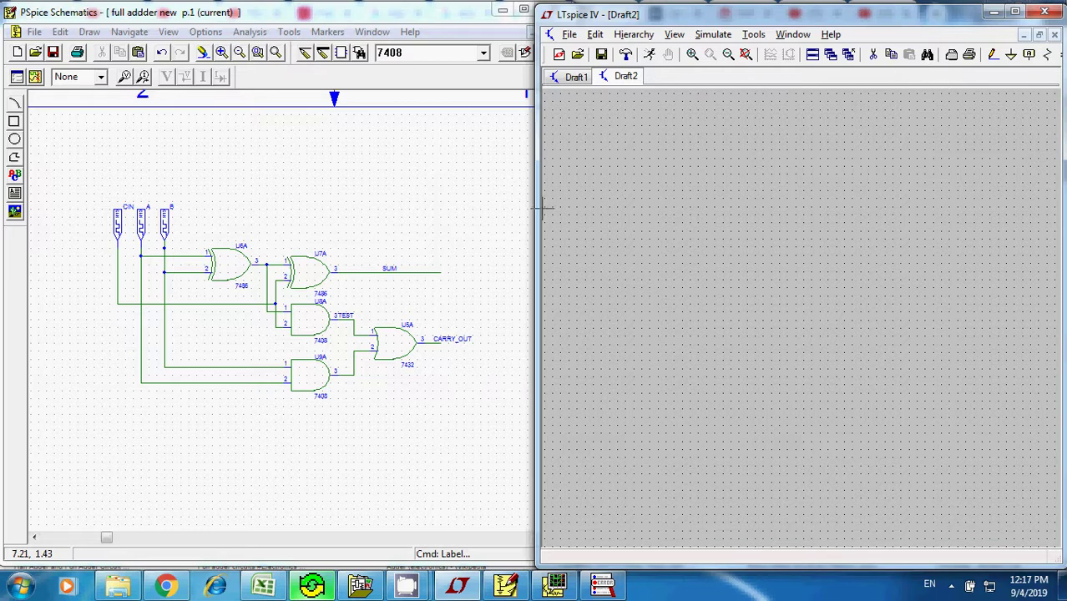
drag(648, 4, 578, 1)
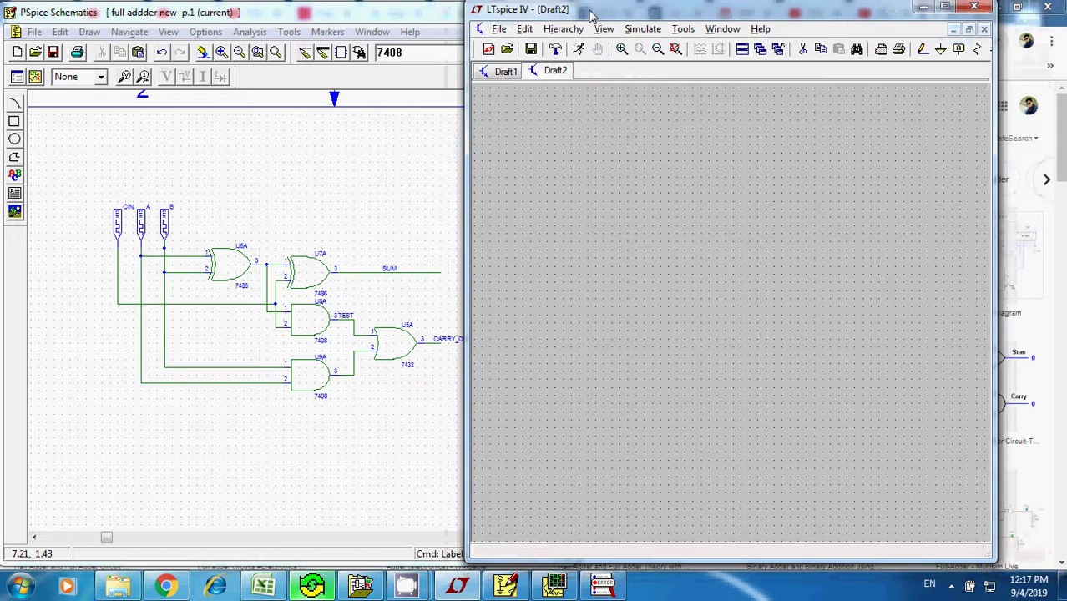
drag(997, 237, 1060, 237)
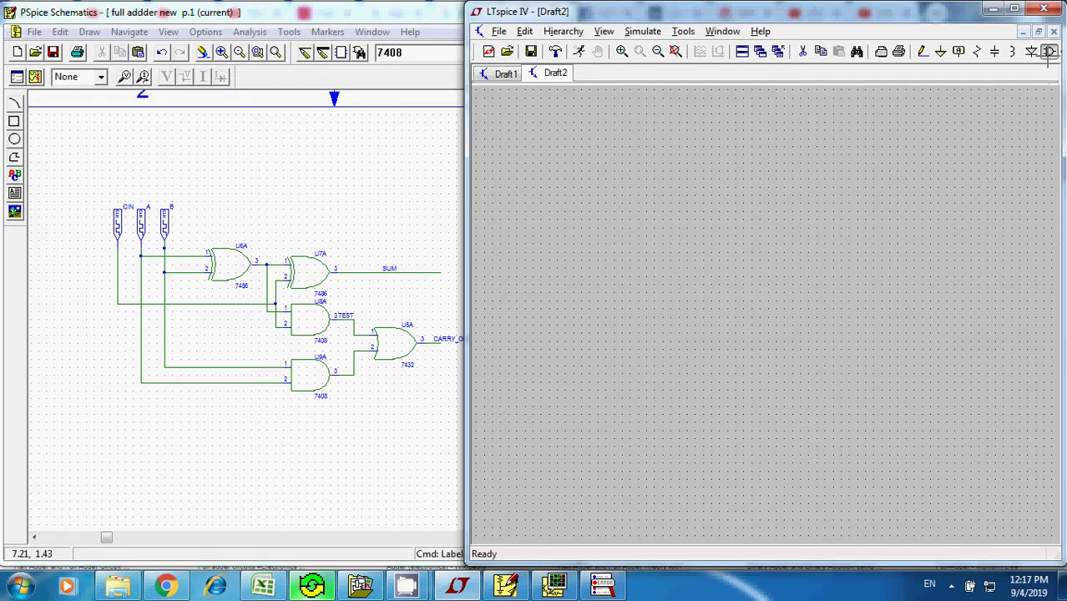
- Place two xor gates from the Digital component library side by side in the new LTspice schematic
click(1047, 51)
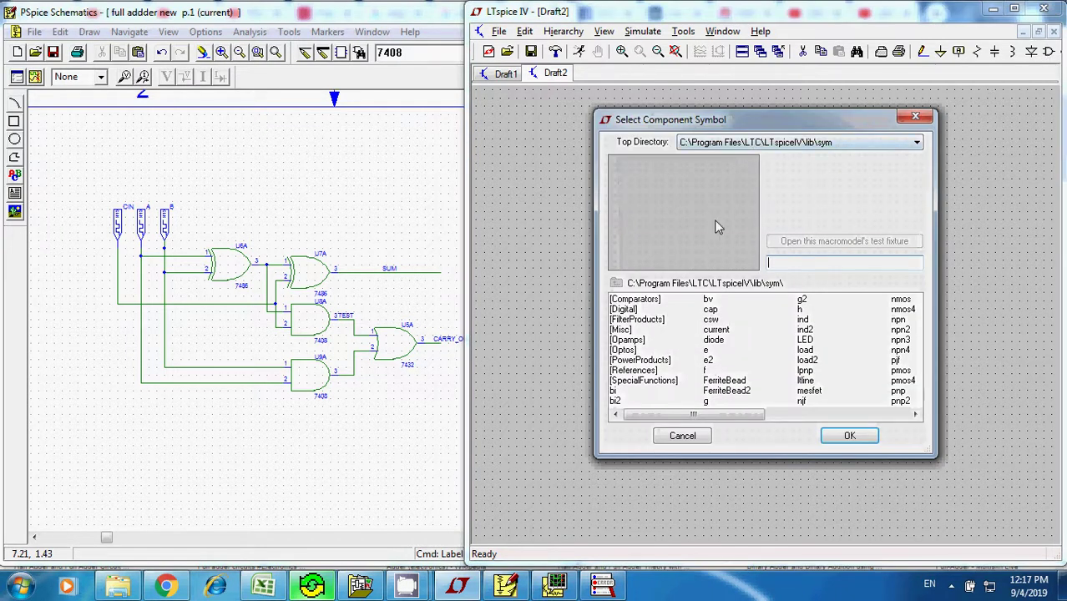
click(619, 310)
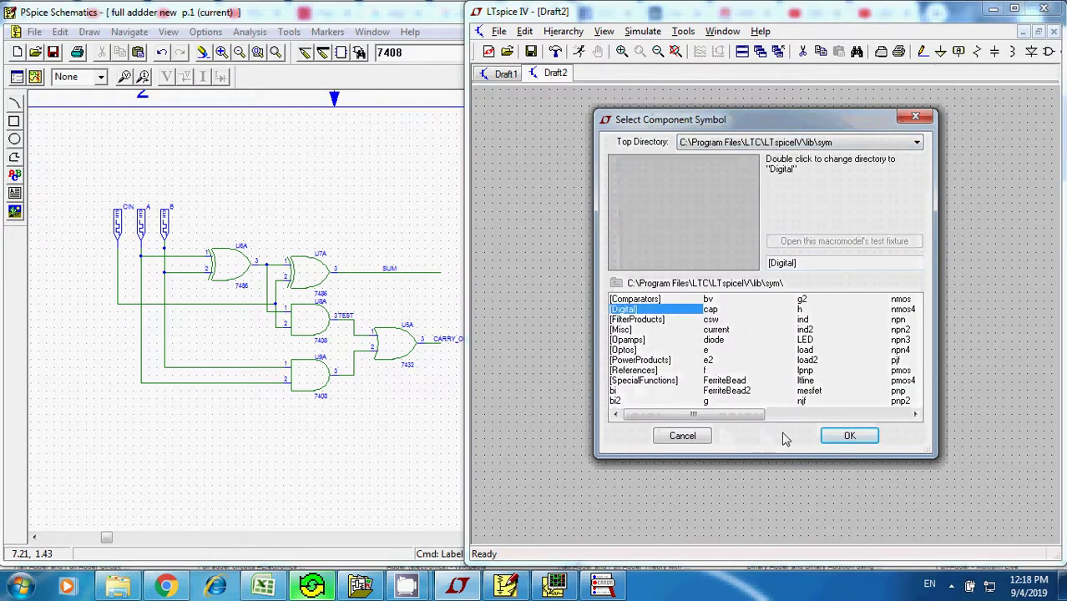
click(847, 436)
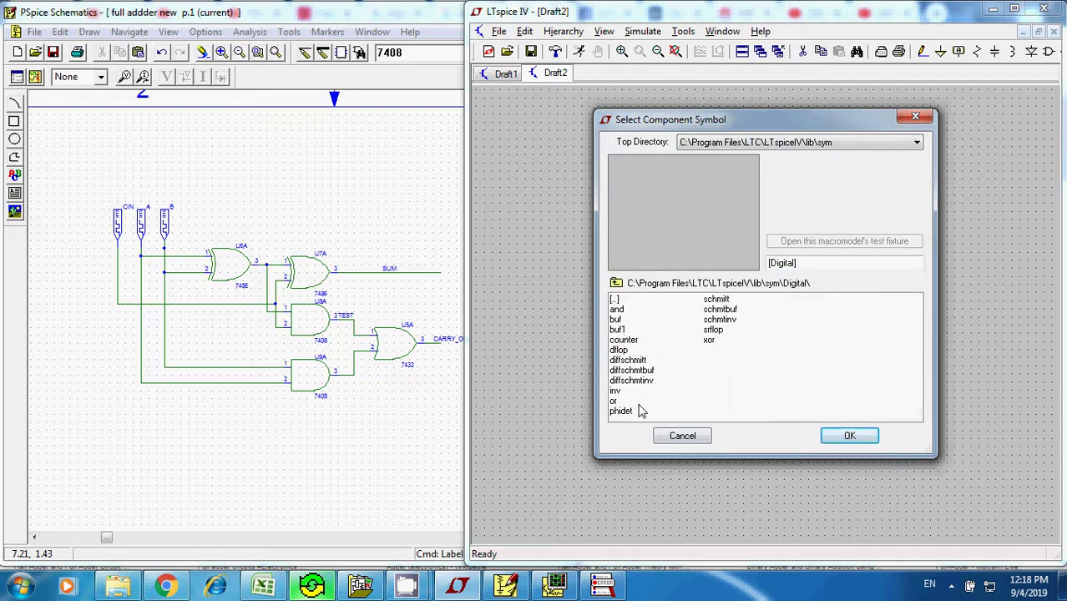
click(710, 340)
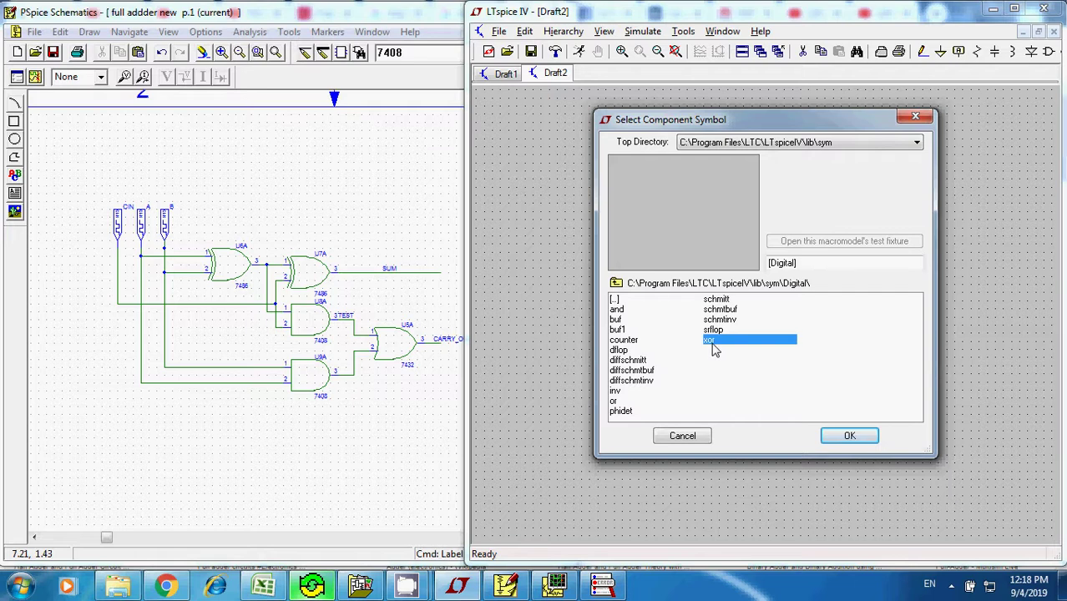
click(847, 436)
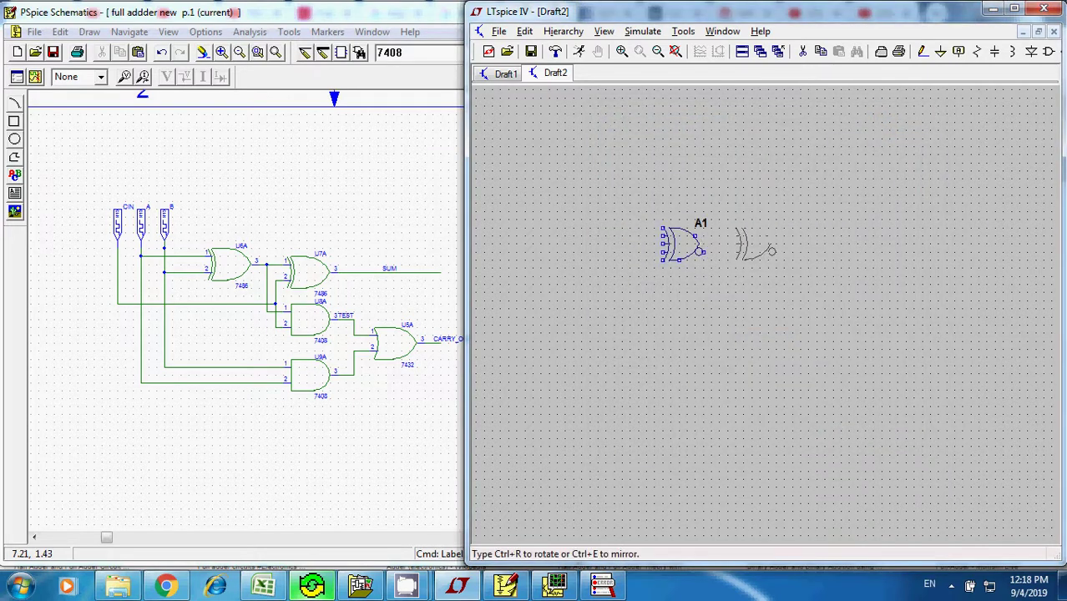
click(783, 224)
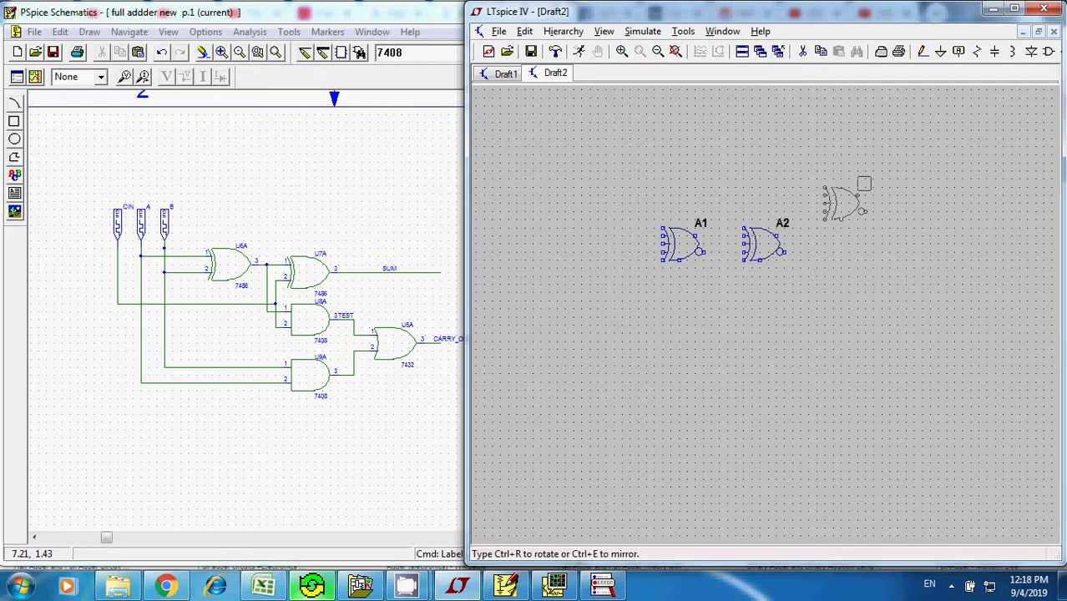
key(Escape)
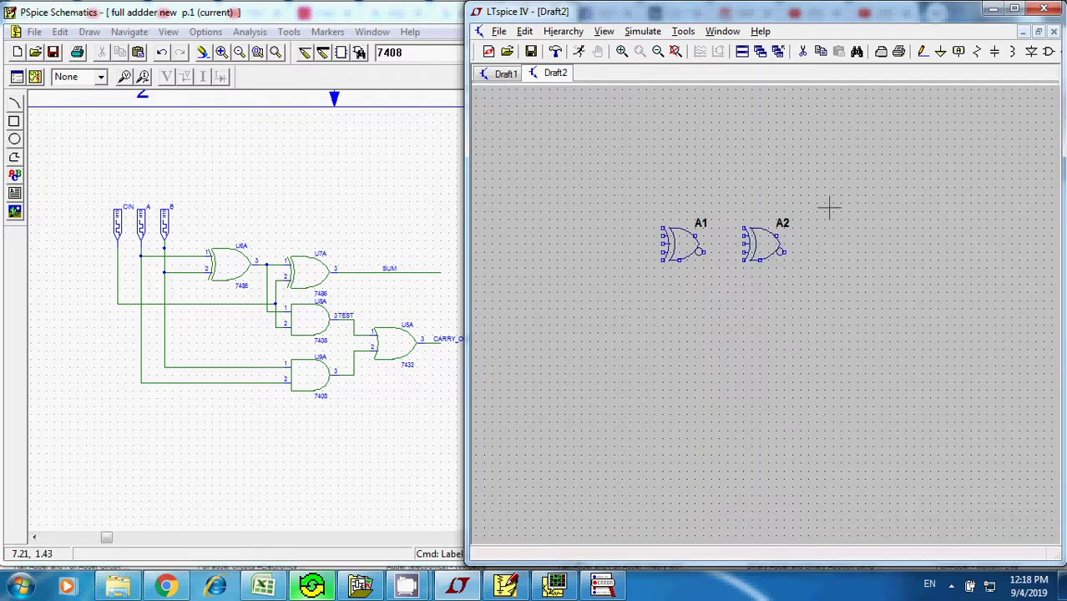
- Place two Digital library and gates, one above the other, below the second XOR gate
click(1047, 53)
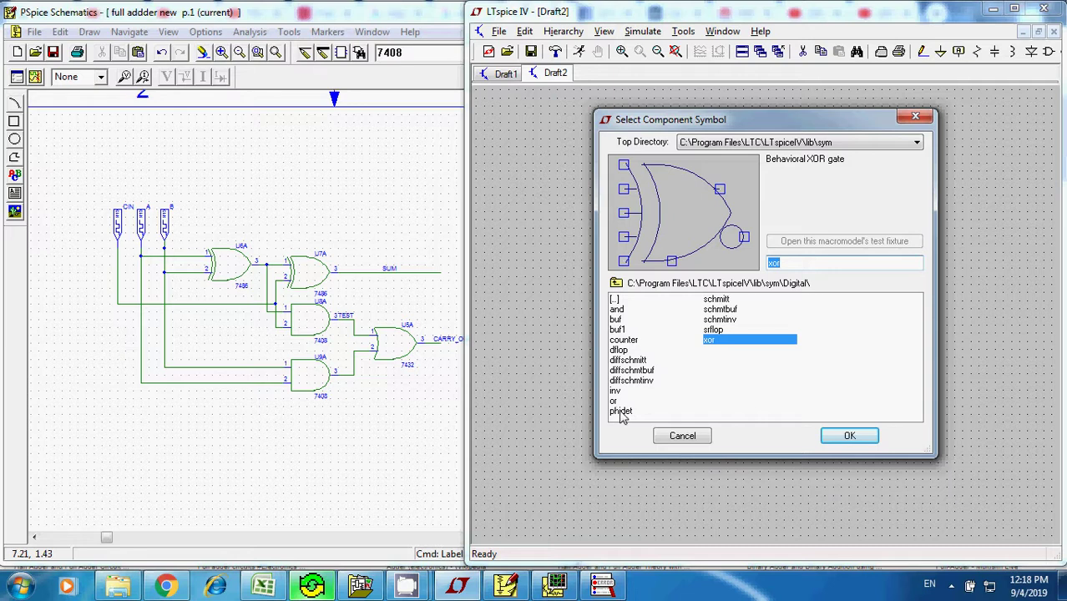
click(616, 309)
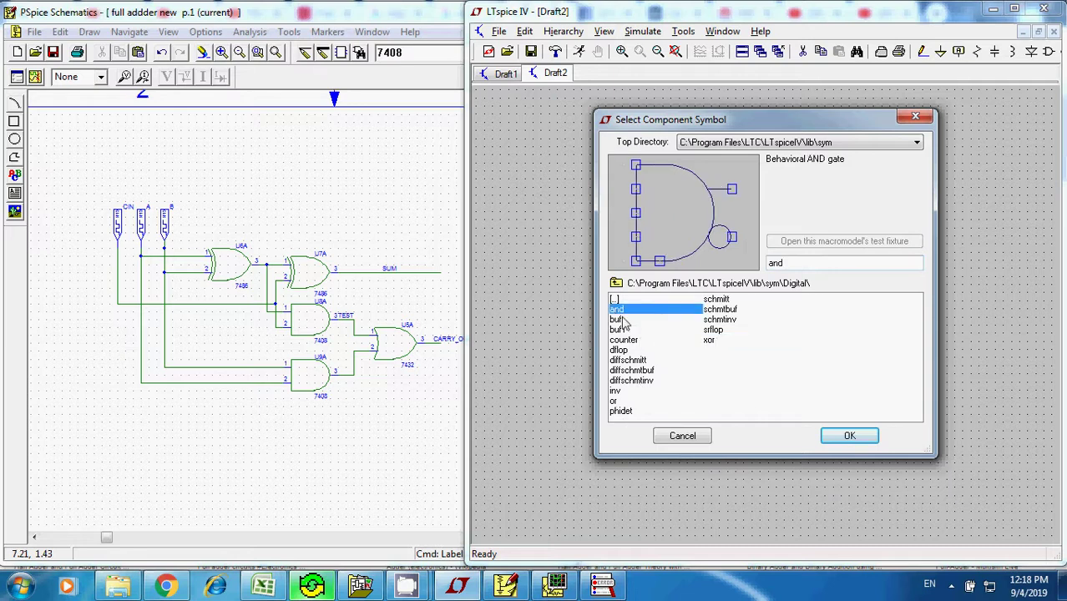
click(833, 435)
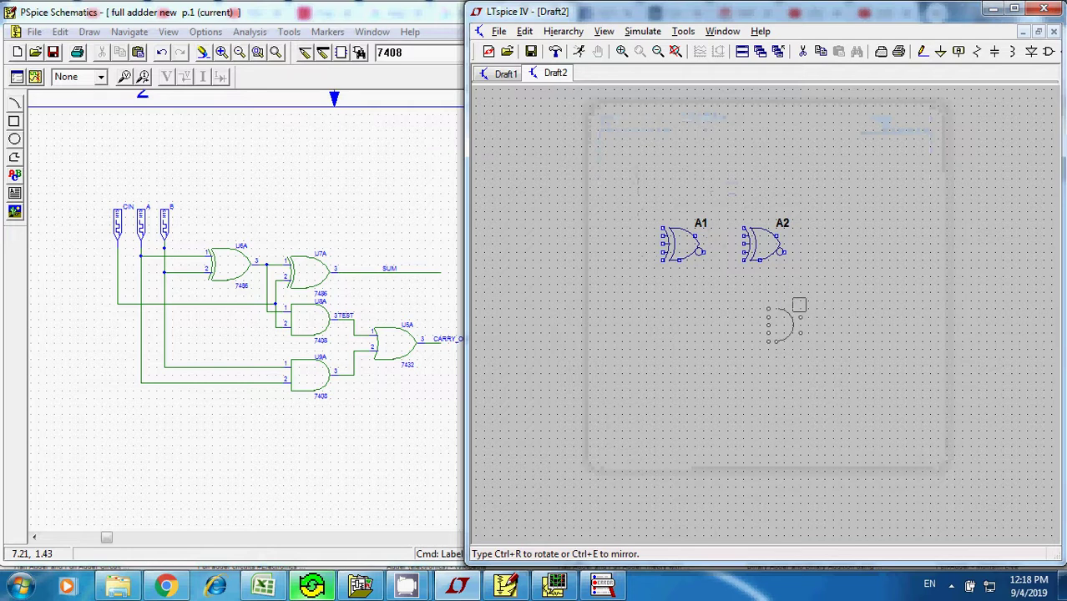
click(782, 297)
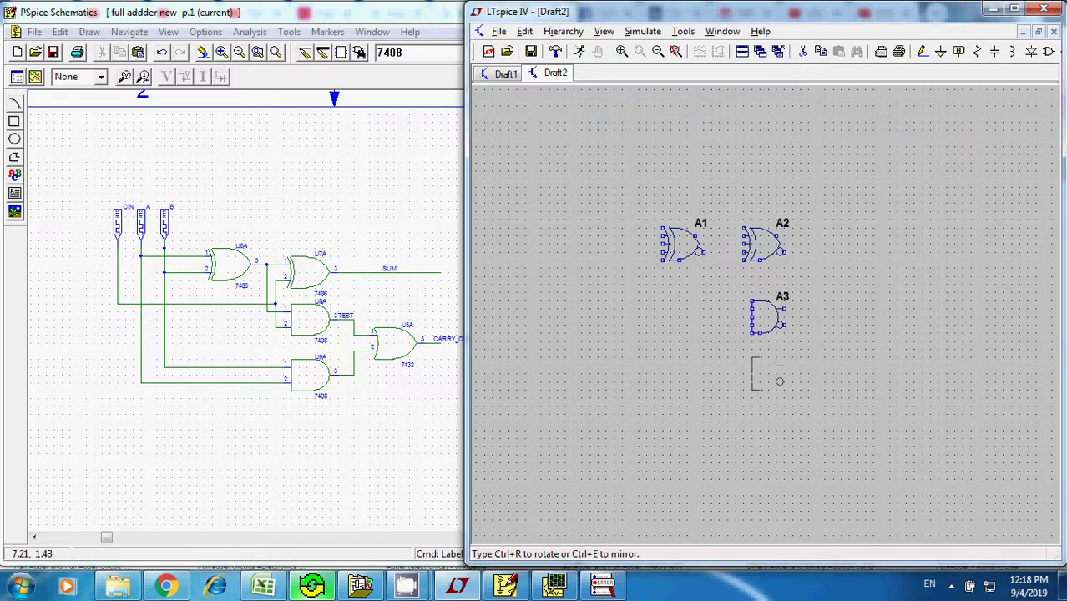
click(782, 353)
right_click(828, 373)
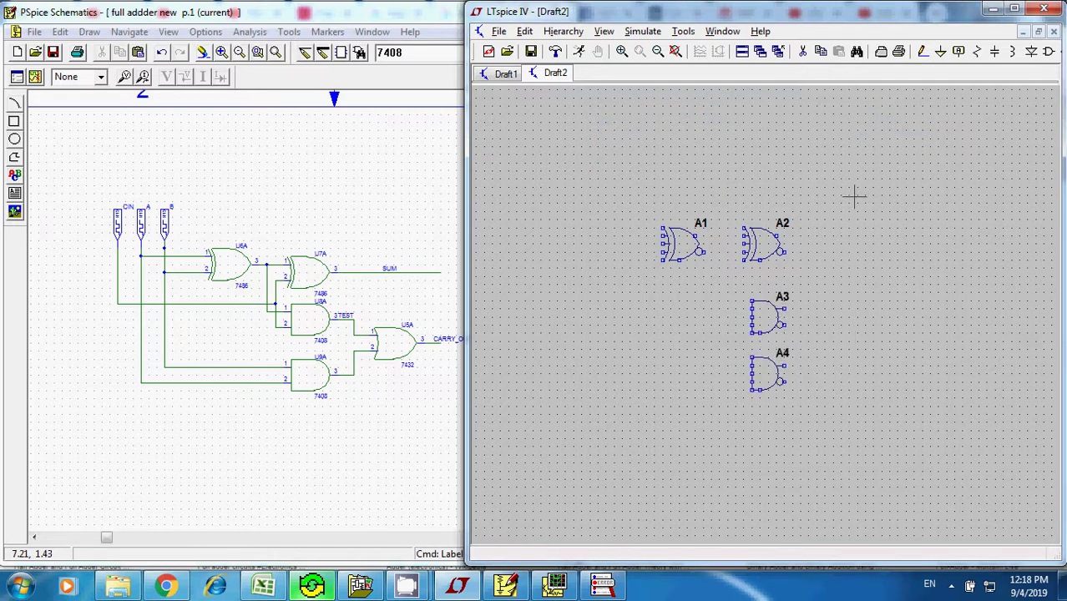
- Place one Digital library or gate to the right of the two AND gates
click(1048, 52)
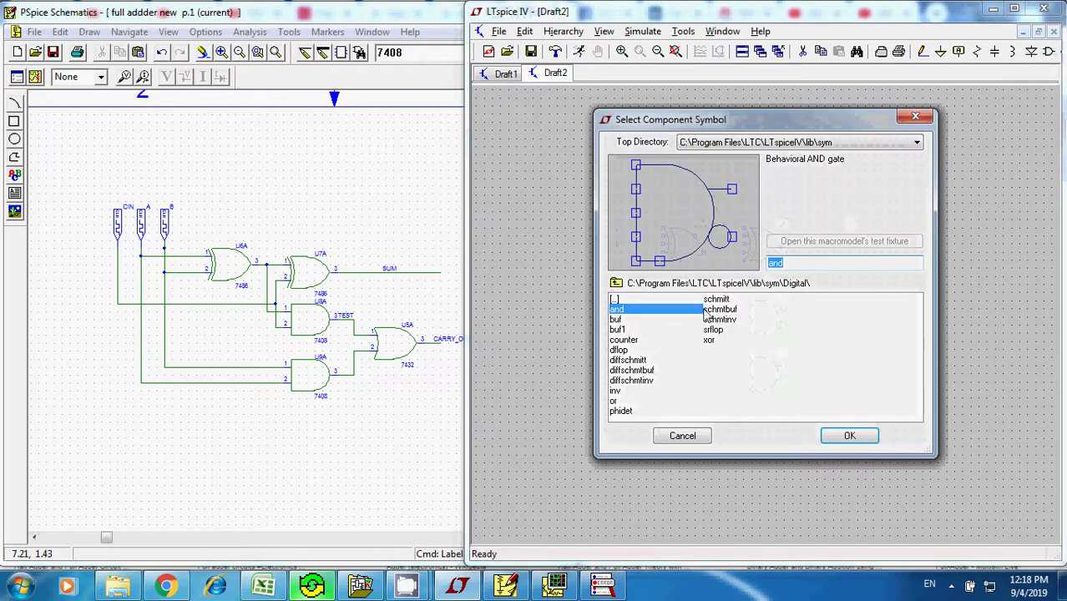
click(620, 401)
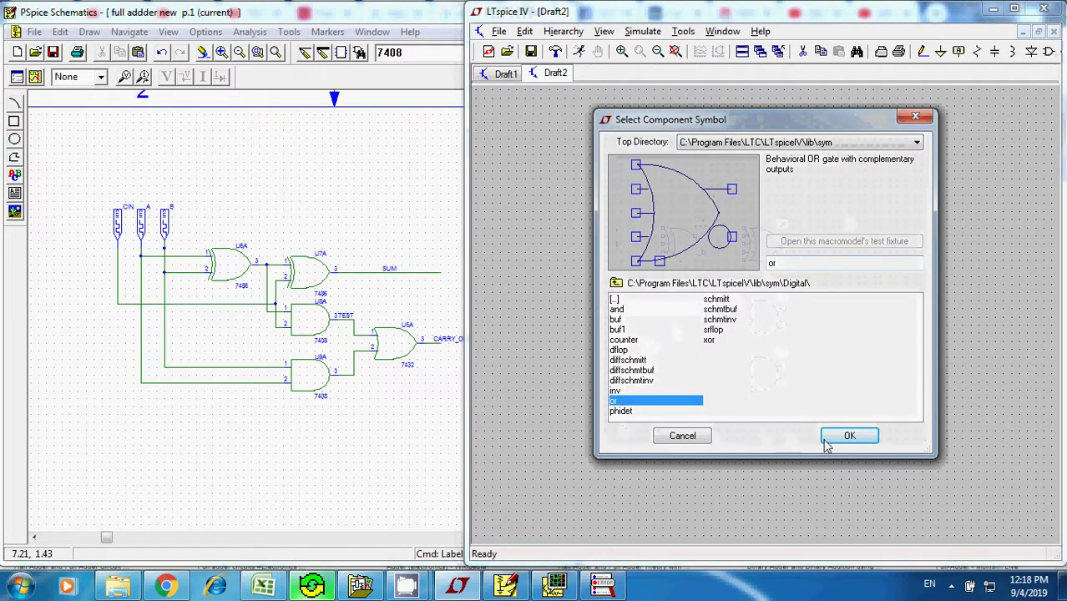
click(846, 438)
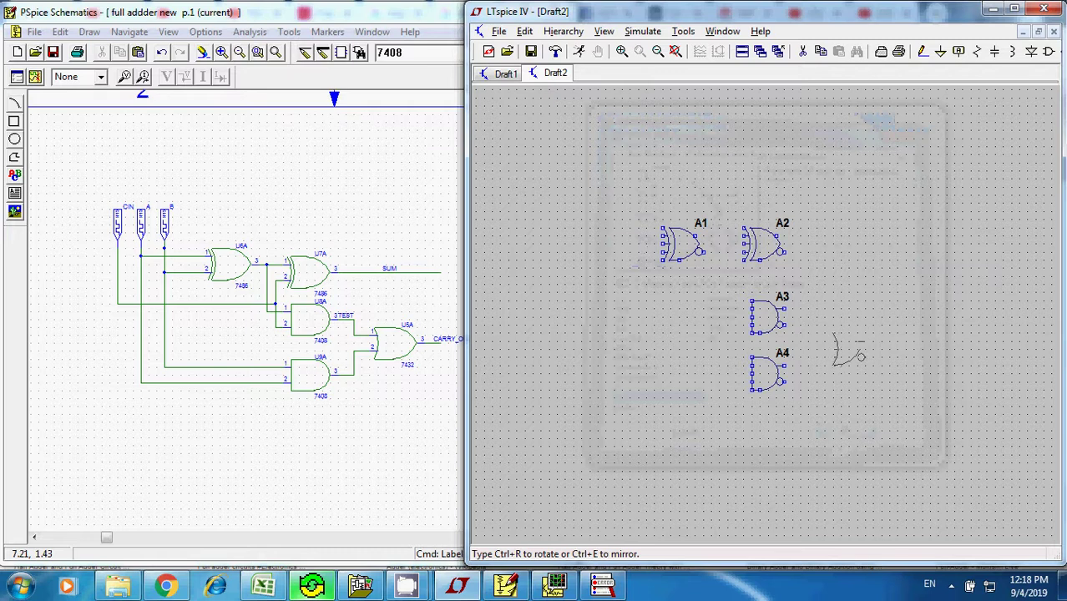
click(857, 323)
key(Escape)
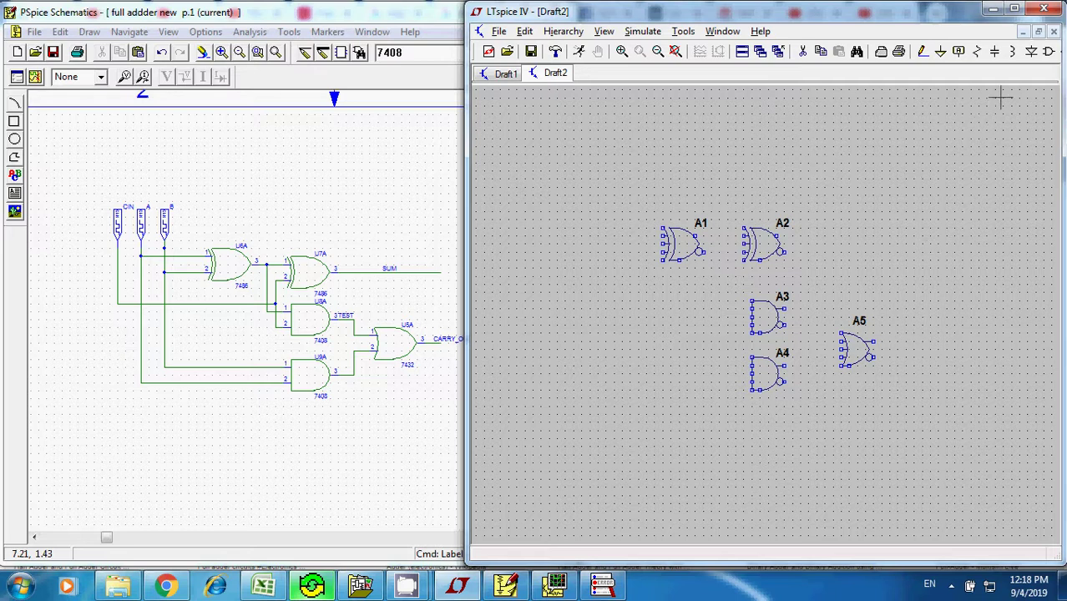
click(622, 52)
click(693, 171)
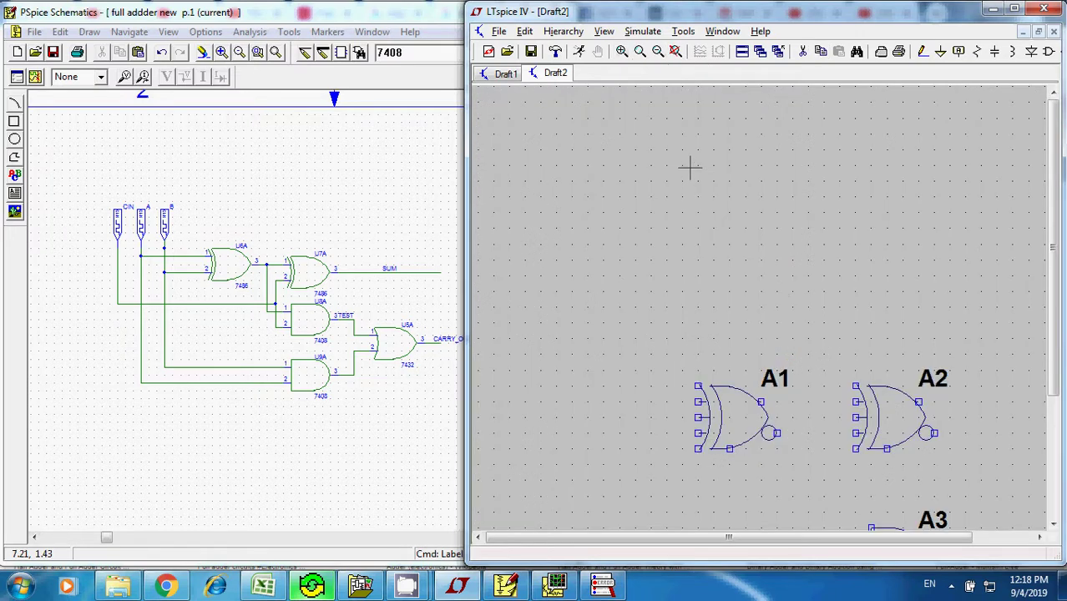
click(1053, 528)
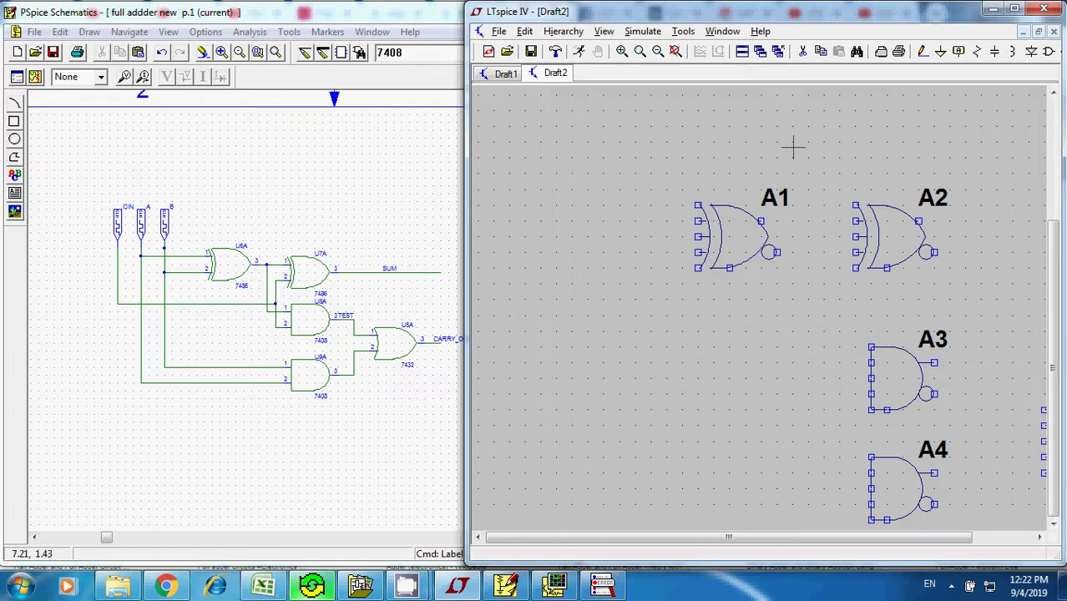
click(658, 52)
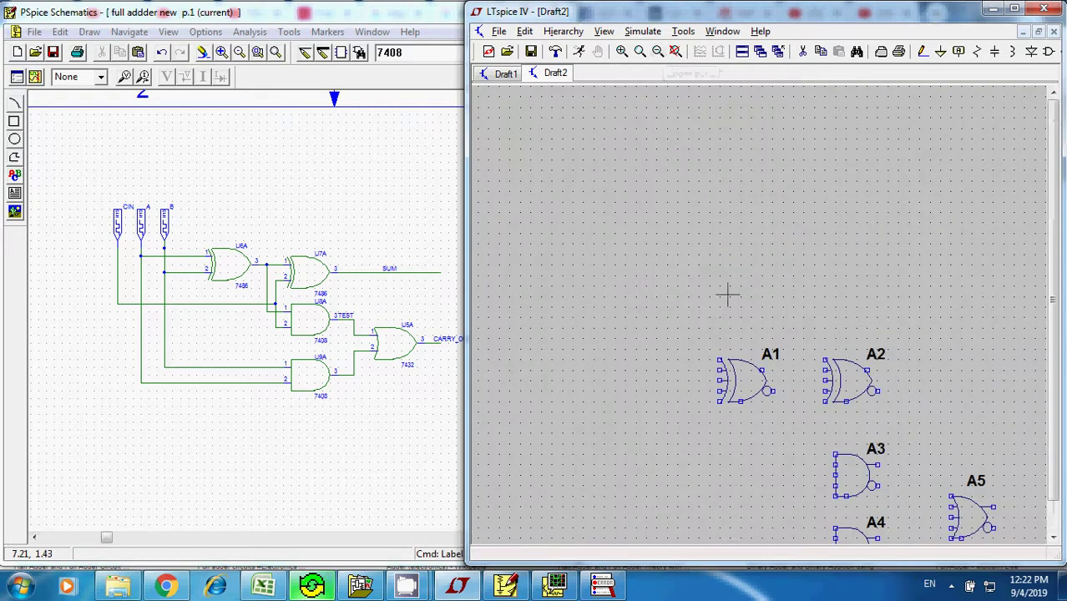
- Move all five gates together up and toward the schematic's left, then return LTspice to its place beside the PSpice circuit
click(1053, 538)
click(1053, 538)
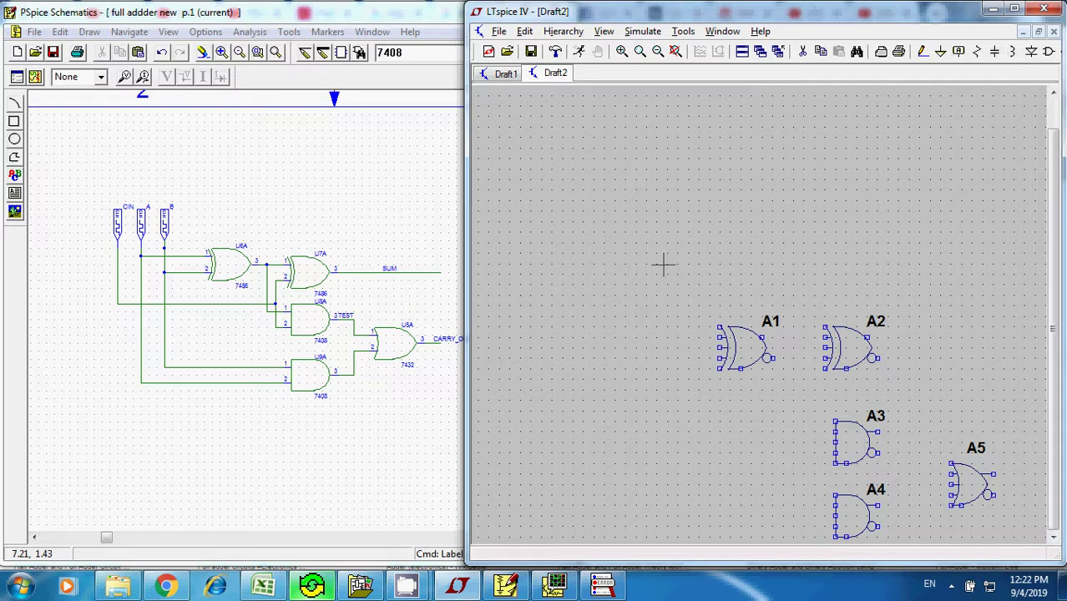
click(1014, 8)
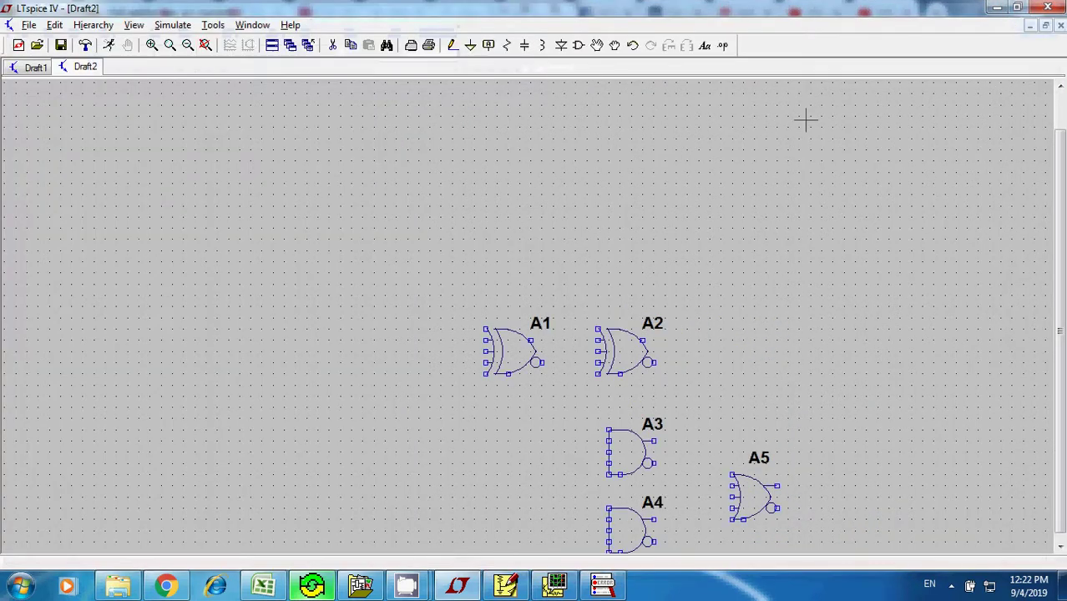
click(597, 45)
drag(451, 299, 822, 576)
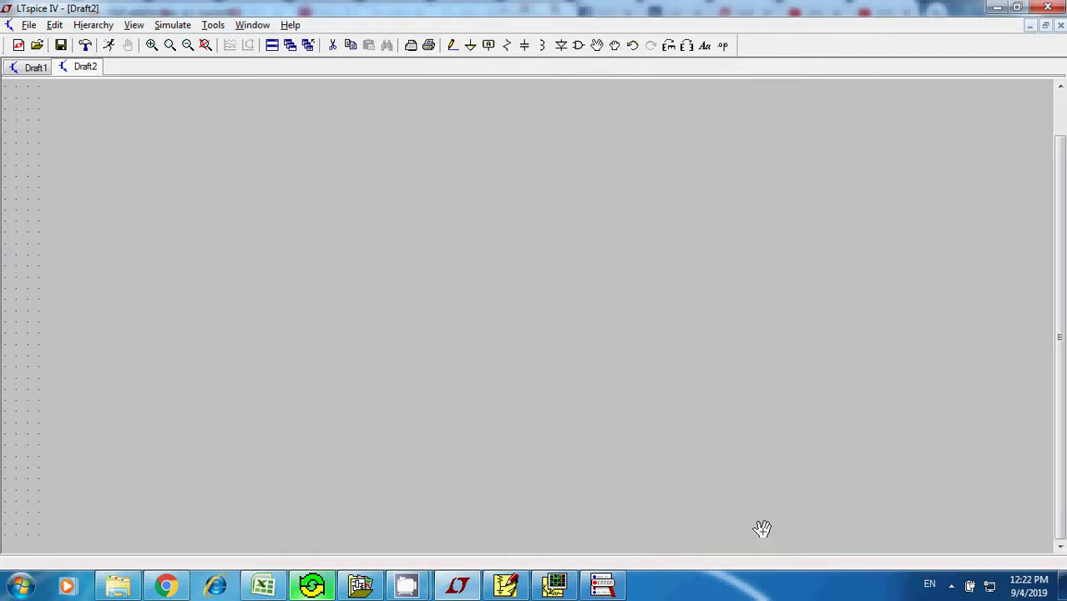
click(693, 424)
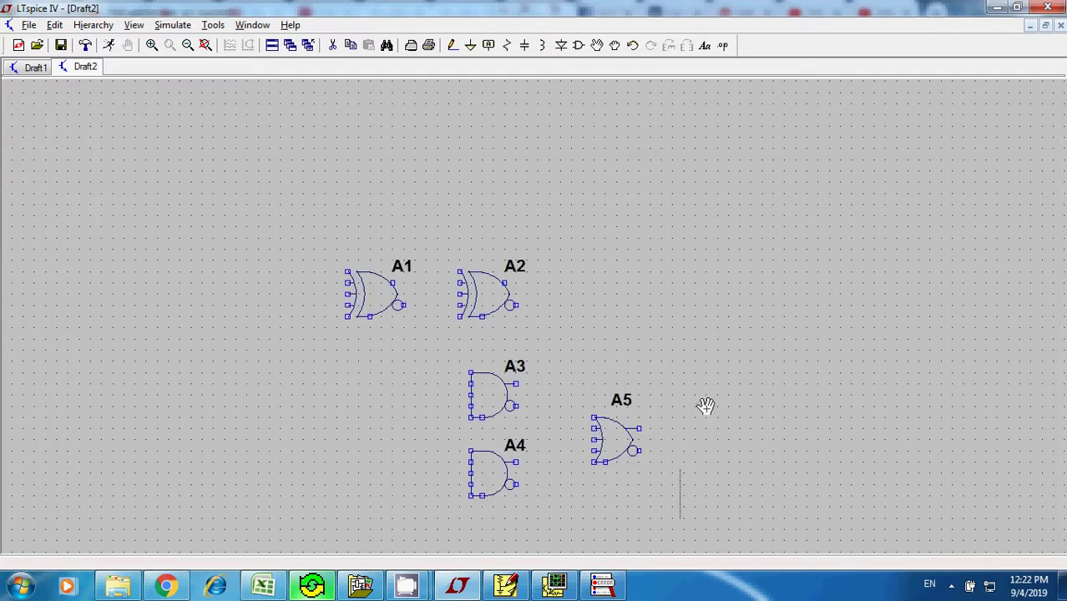
right_click(719, 293)
right_click(732, 289)
click(718, 252)
right_click(711, 225)
click(1015, 9)
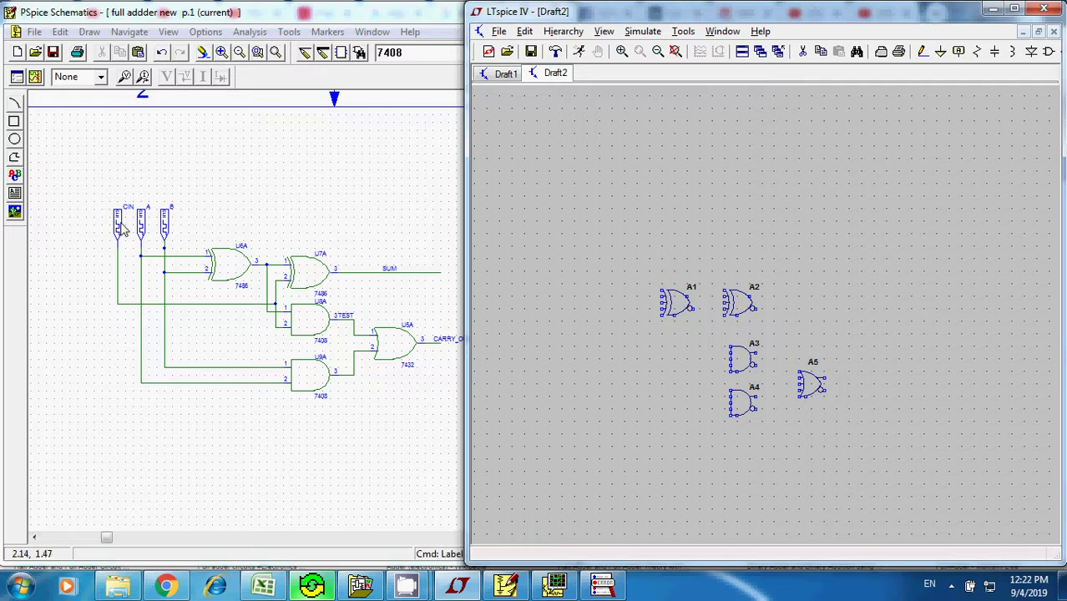
- Examine the CIN, A and B inputs in the Excel full adder truth table and the CIN source in the PSpice circuit
click(264, 588)
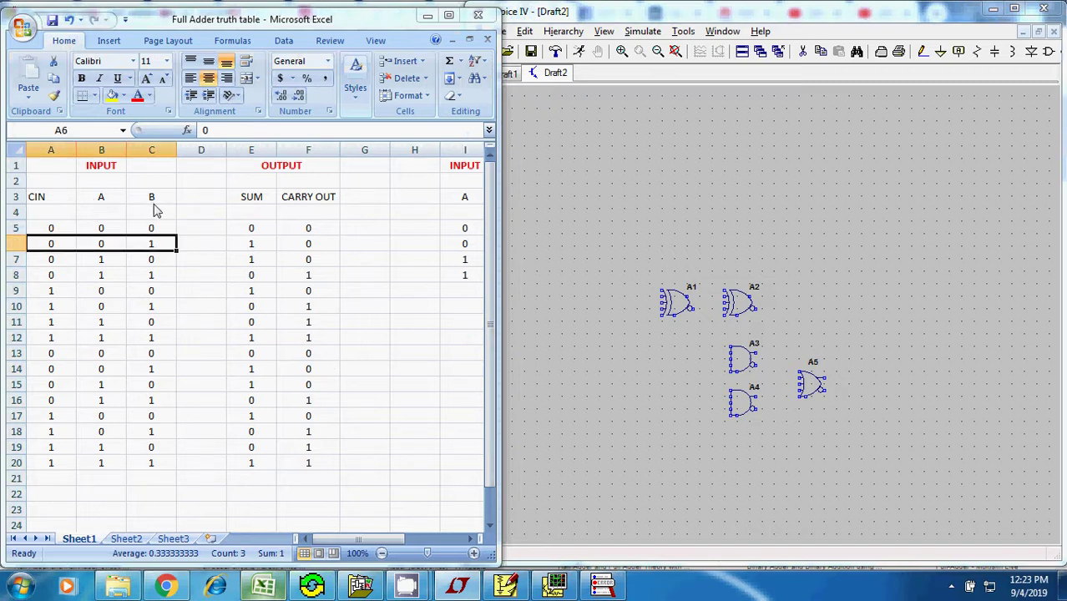
click(604, 223)
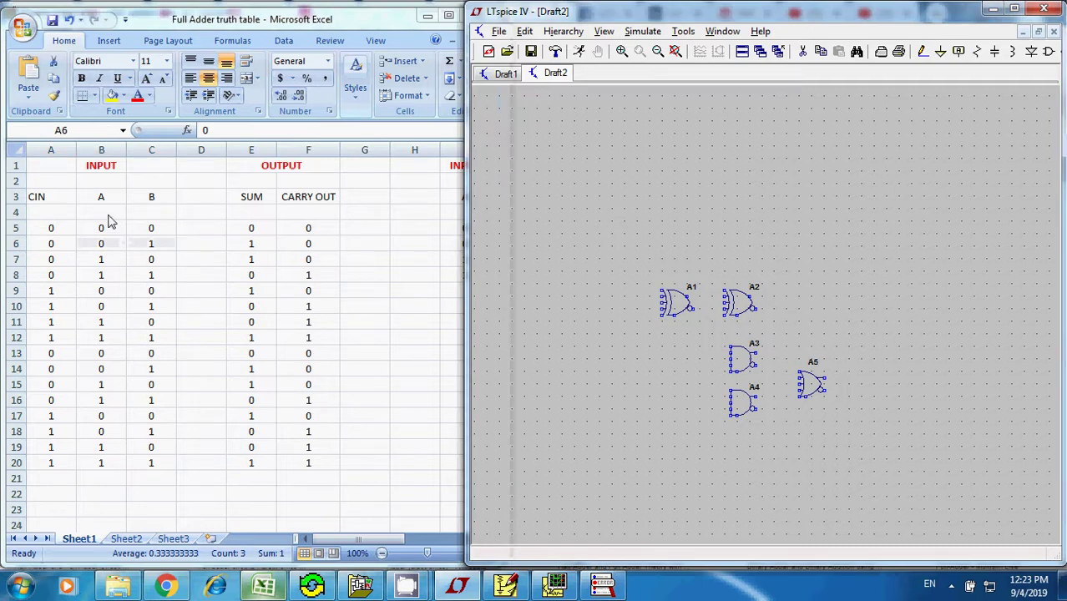
click(494, 586)
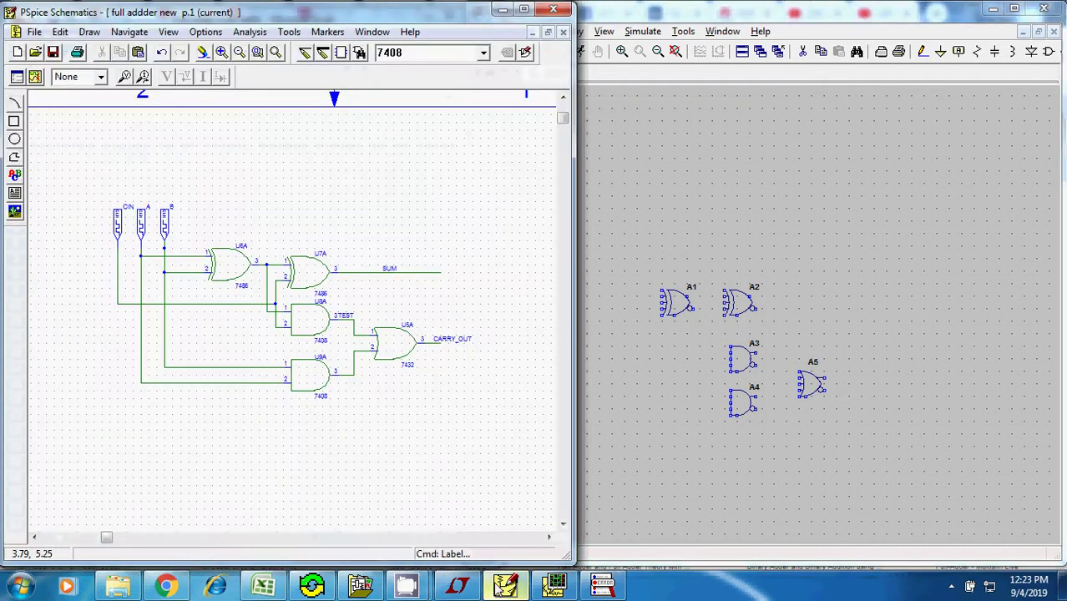
click(121, 234)
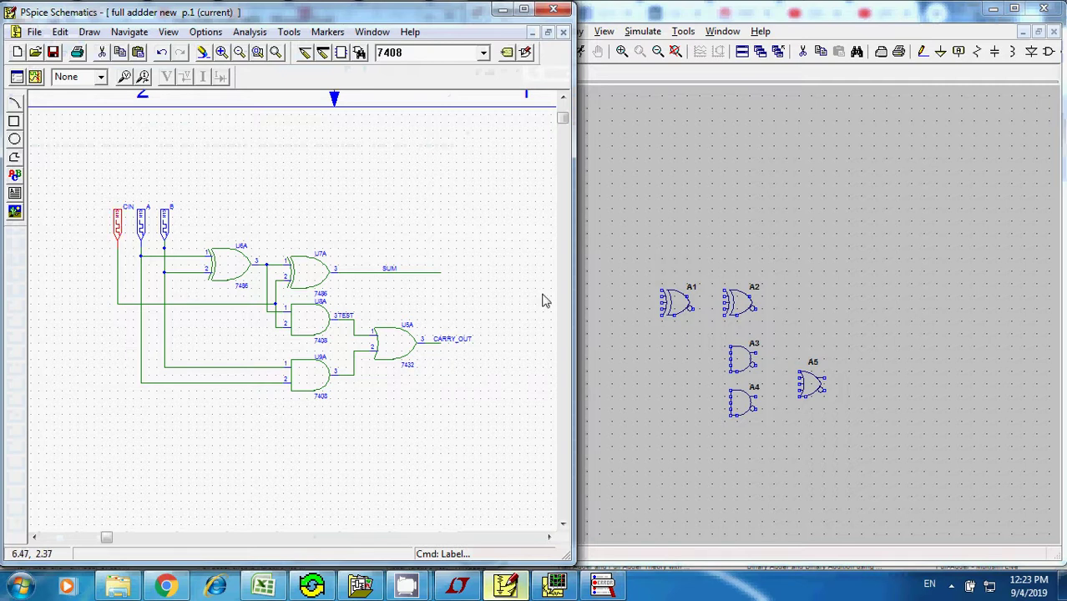
click(608, 291)
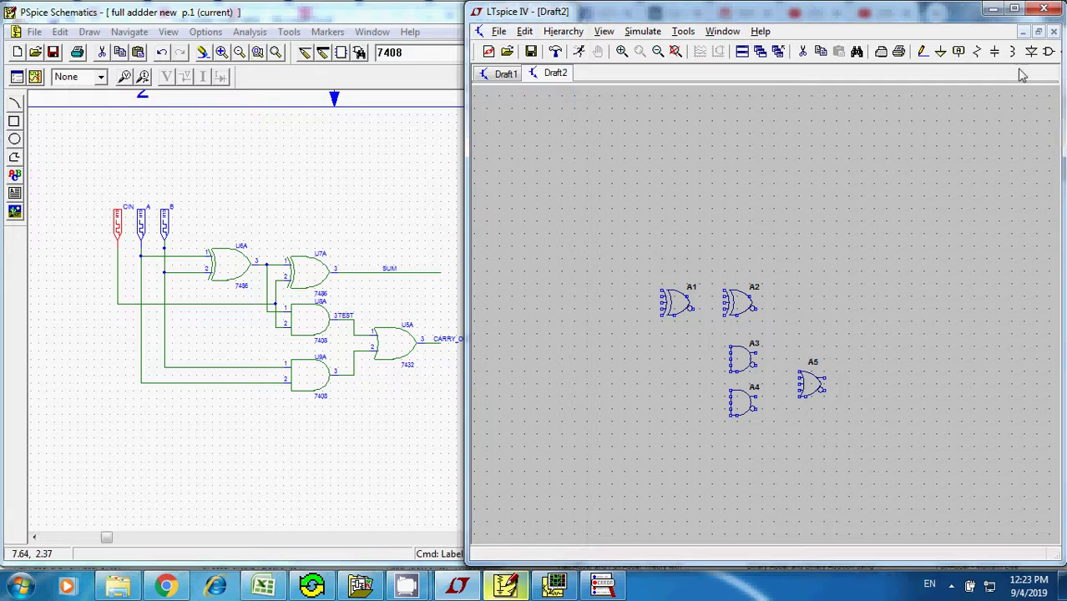
- Place three voltage sources side by side, to the left of the gates
click(1049, 52)
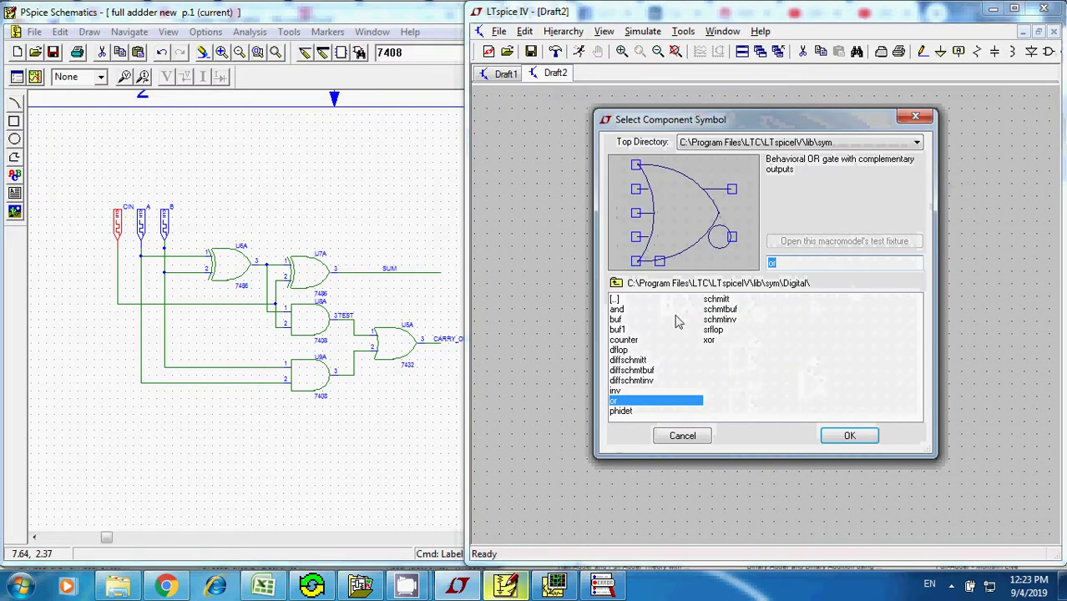
double_click(617, 301)
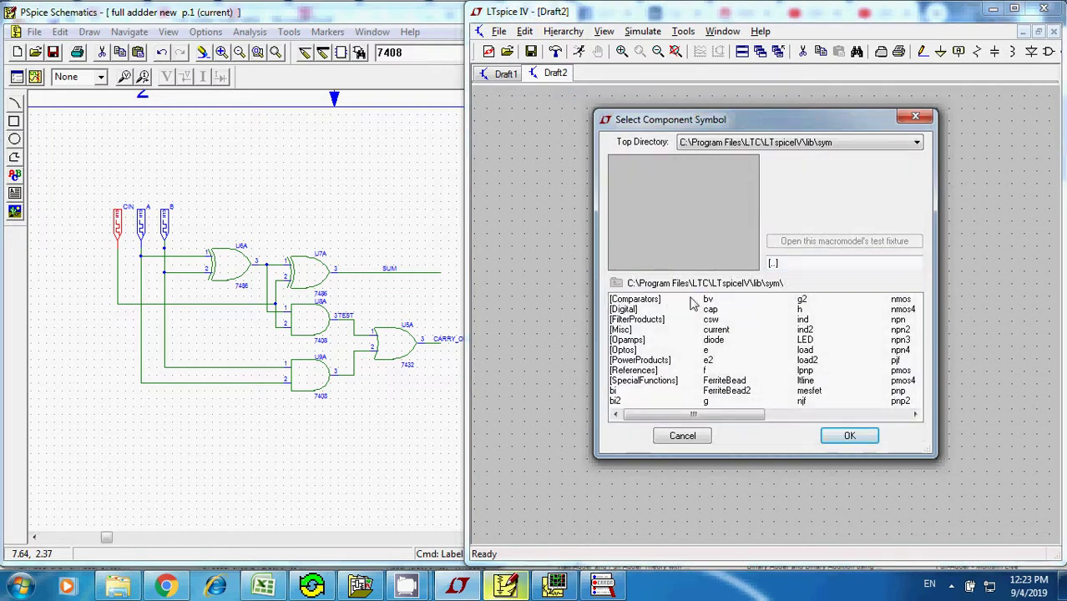
drag(754, 415, 869, 399)
click(811, 309)
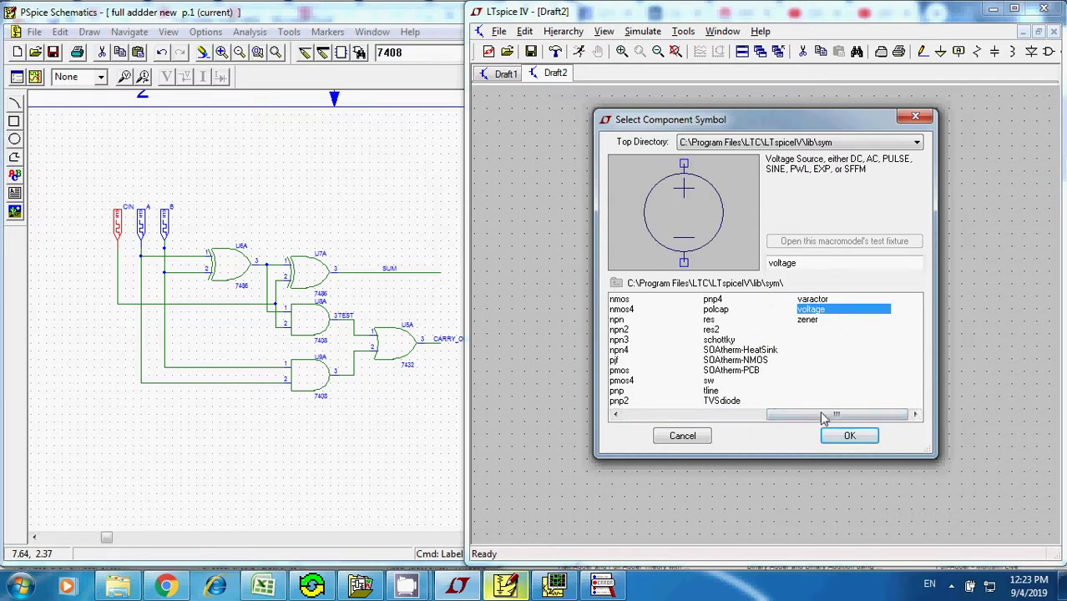
click(849, 435)
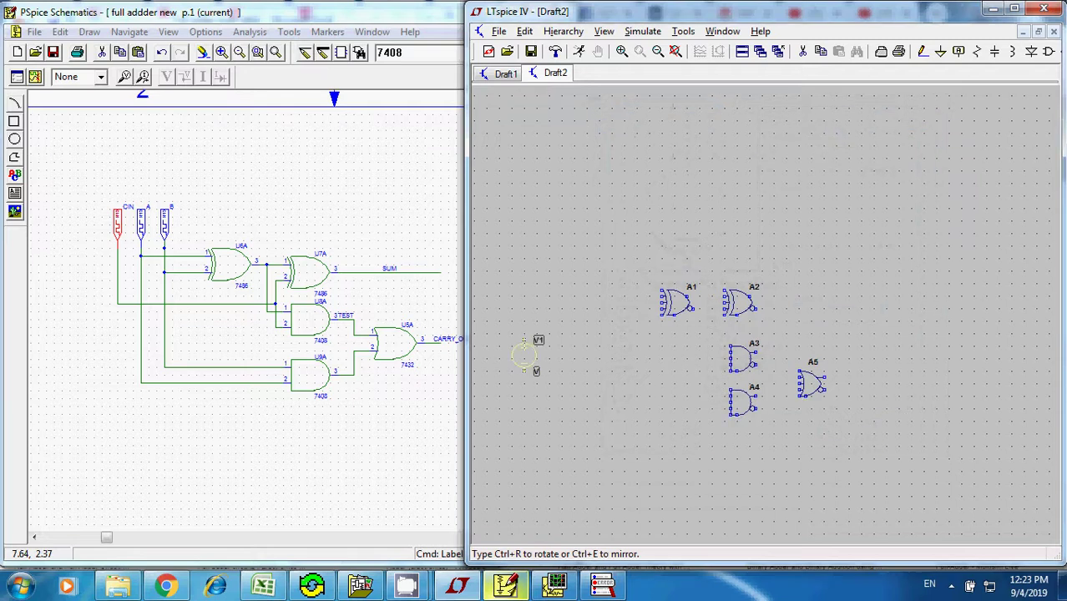
click(524, 353)
click(567, 353)
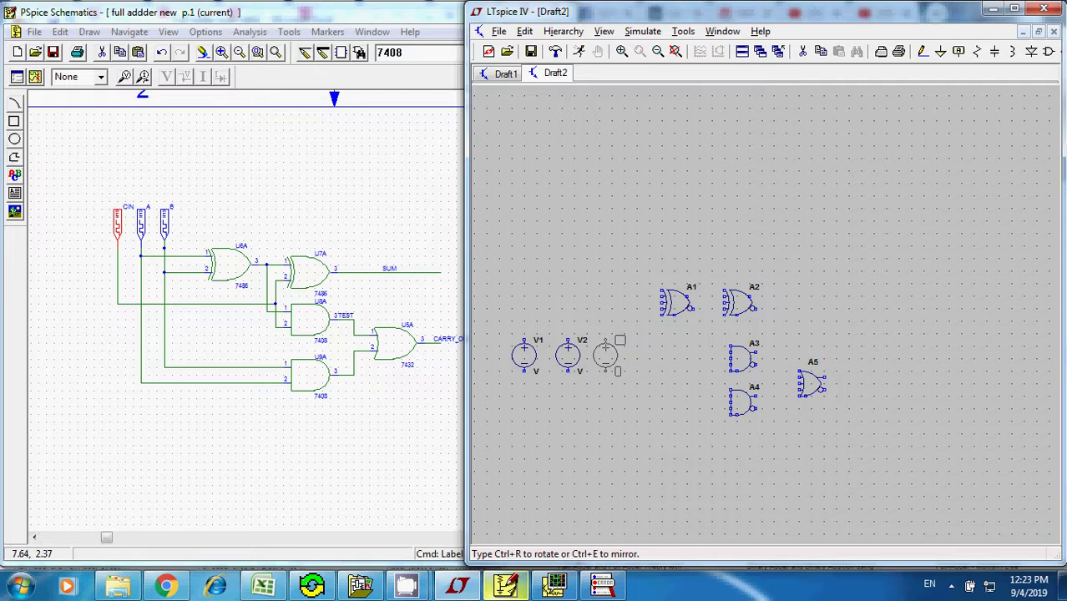
key(Escape)
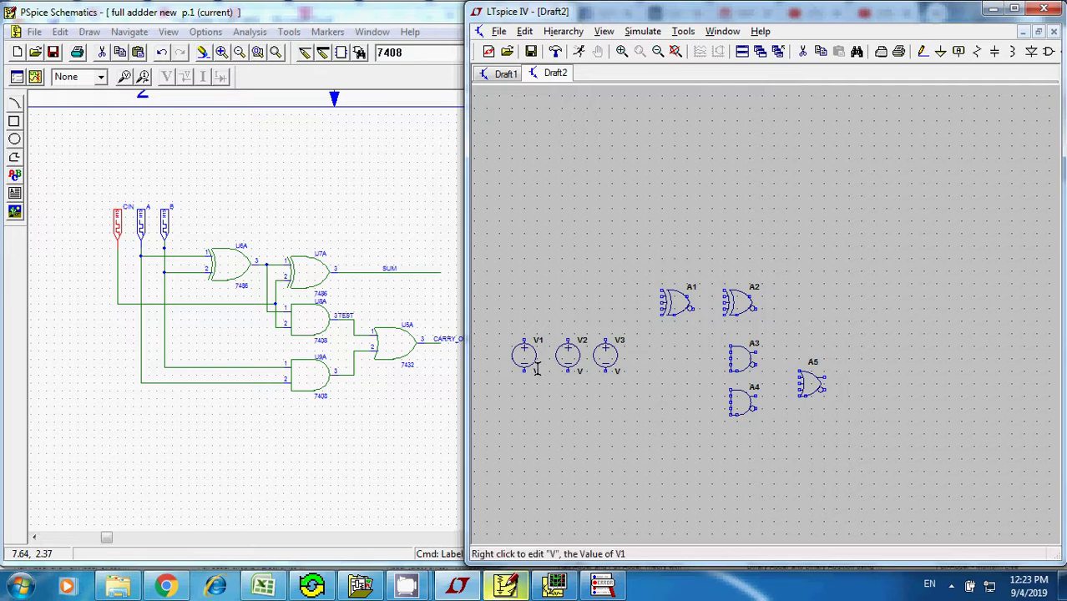
- Place a ground below V1 and wire the negative terminals of V1, V2 and V3 to it
click(940, 51)
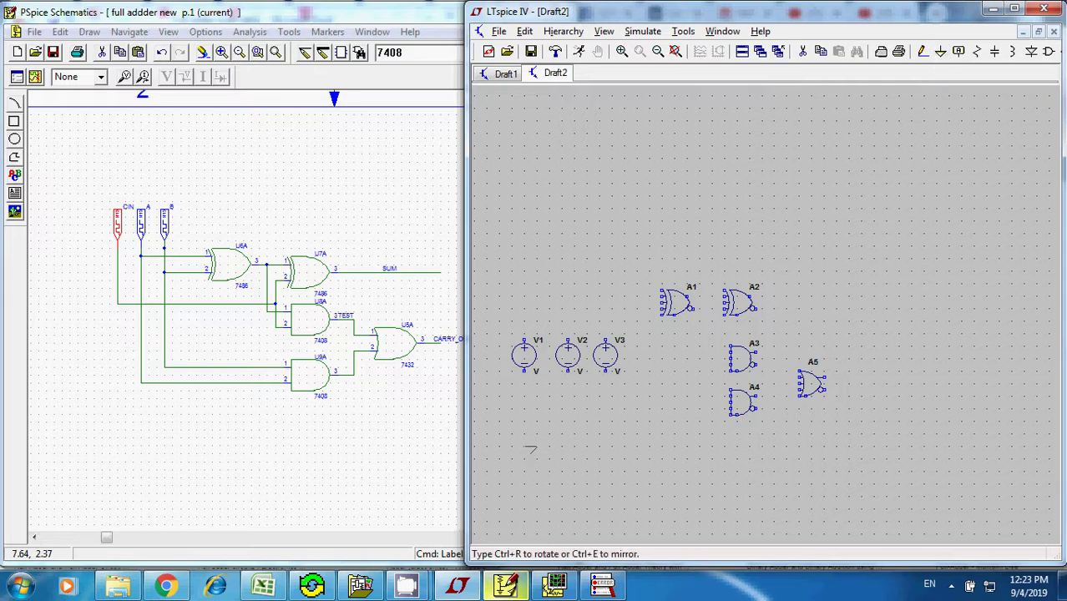
click(524, 448)
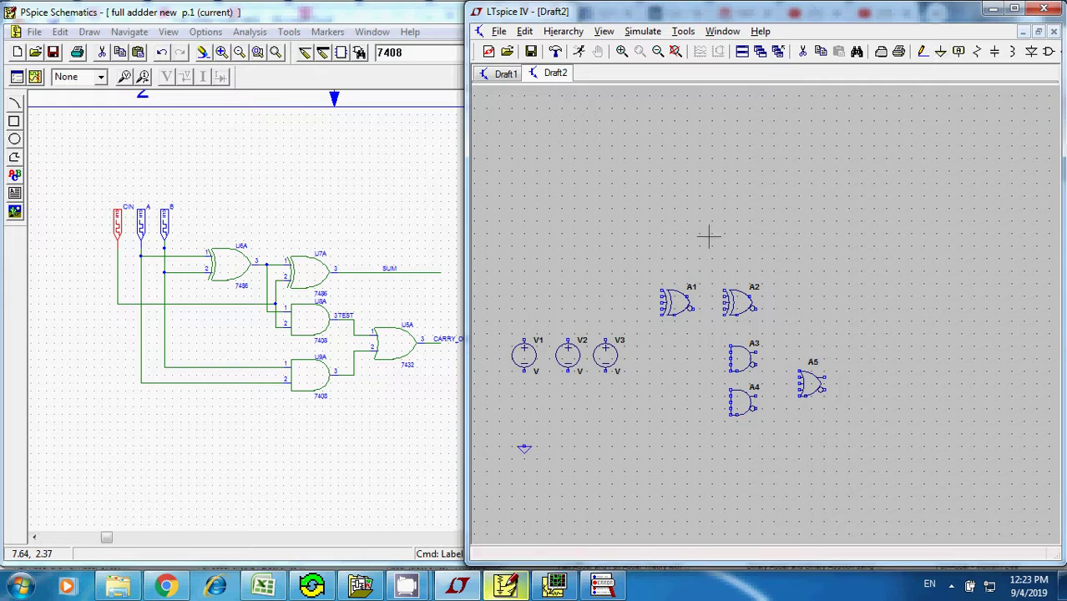
click(924, 52)
click(524, 371)
right_click(524, 398)
click(524, 397)
click(569, 373)
click(568, 398)
click(606, 397)
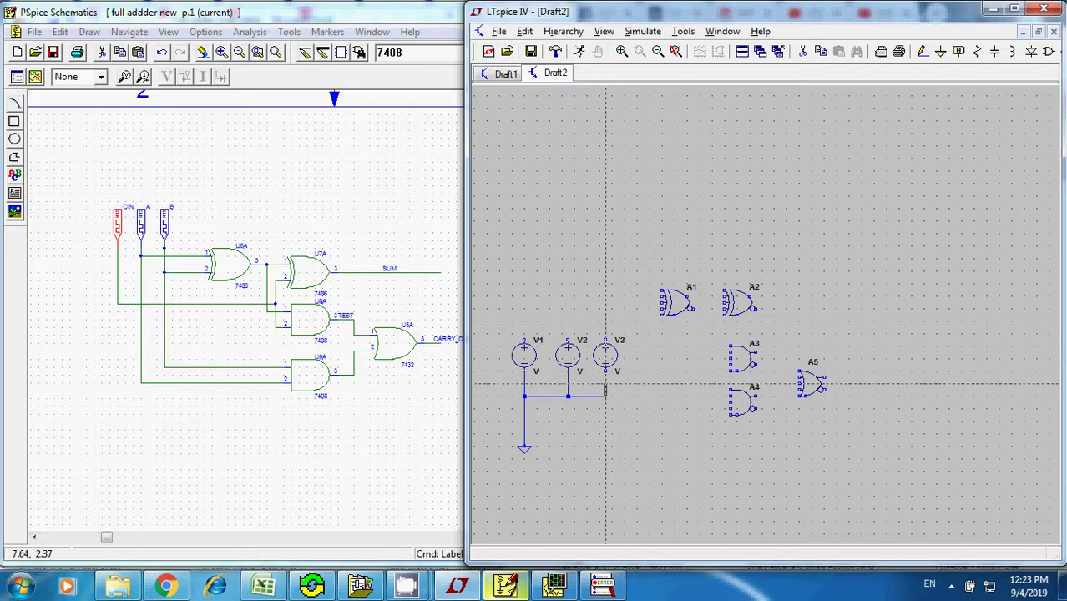
click(606, 371)
- Draw a short wire up from V1's positive terminal, and wire V2's positive terminal to A1's second input and A1's non-inverted output to A2
click(524, 341)
key(Escape)
click(922, 51)
click(662, 296)
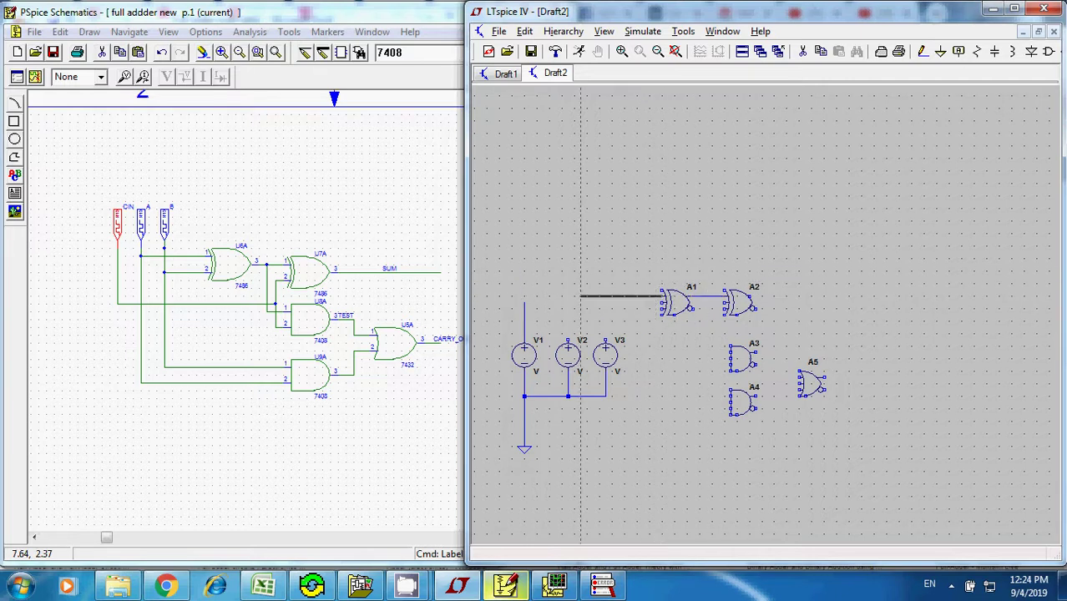
click(568, 296)
click(568, 343)
key(Escape)
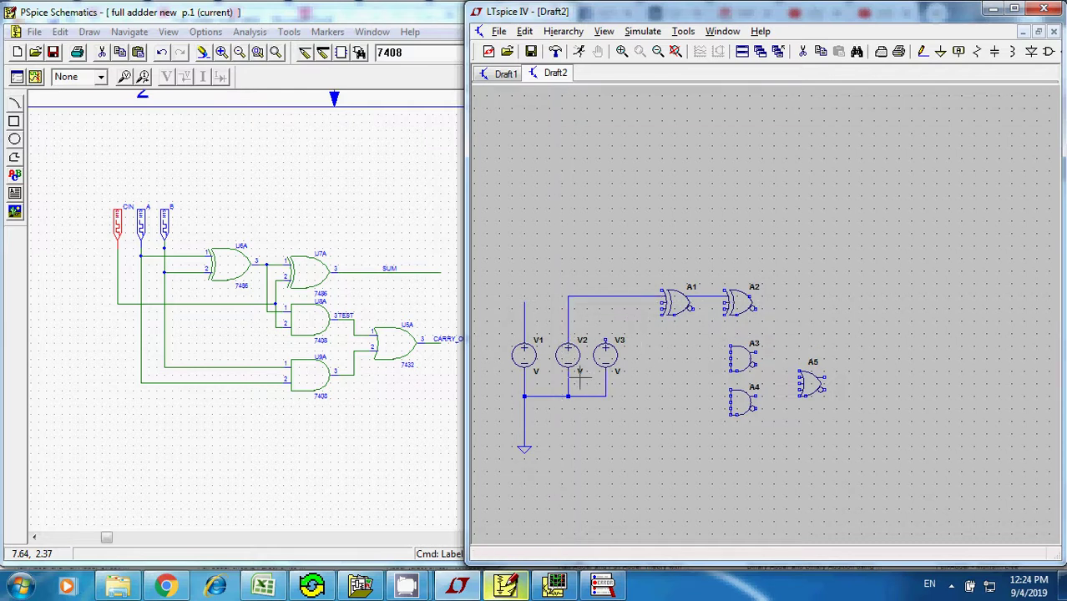
- Set the value of V2 to A and the value of V3 to B
right_click(582, 370)
text(A)
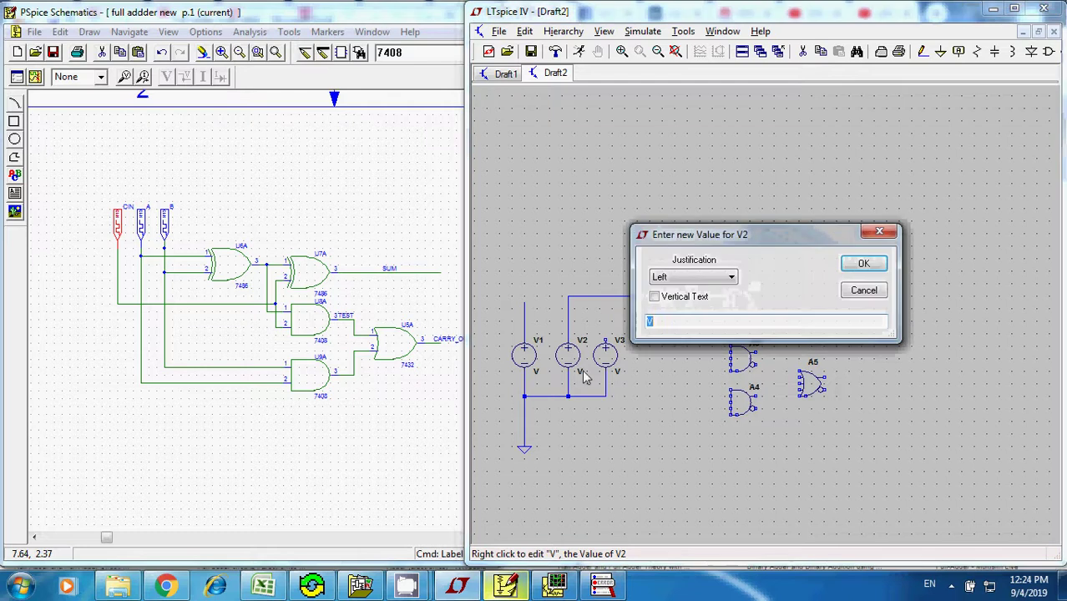
click(865, 264)
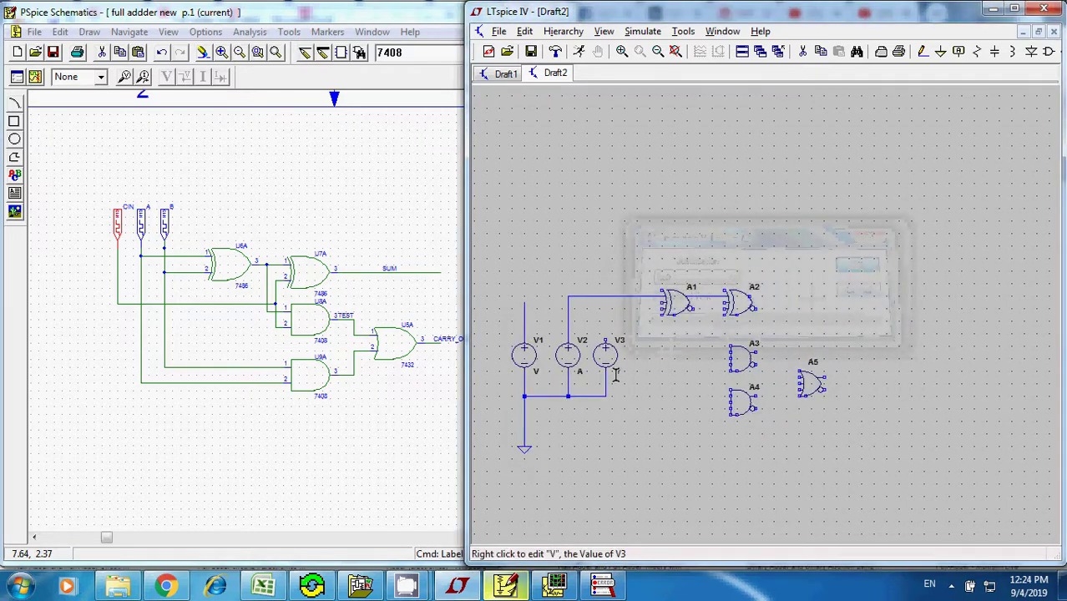
right_click(619, 374)
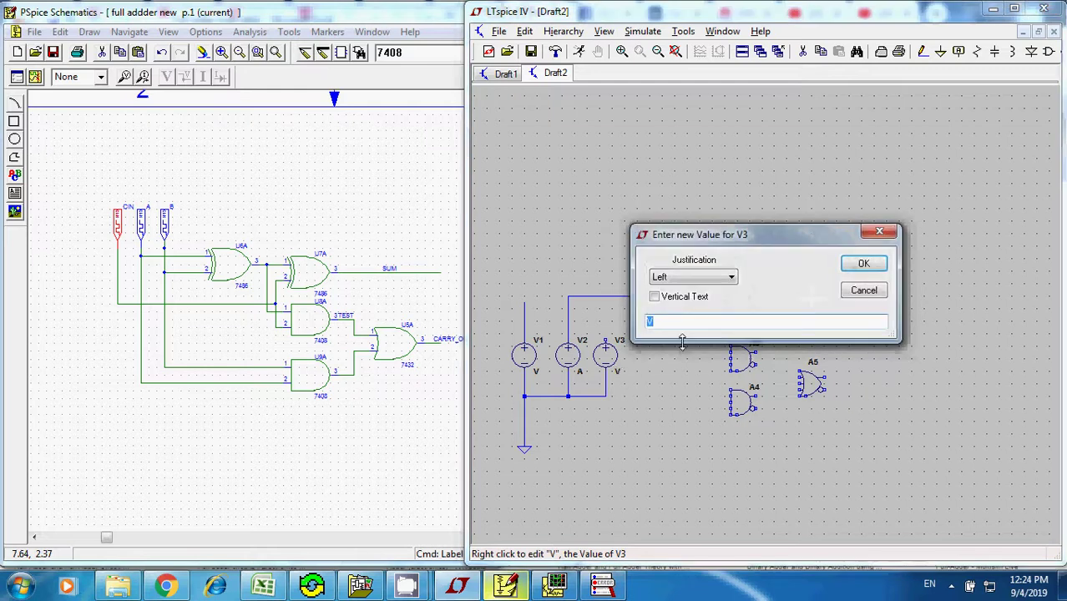
click(865, 267)
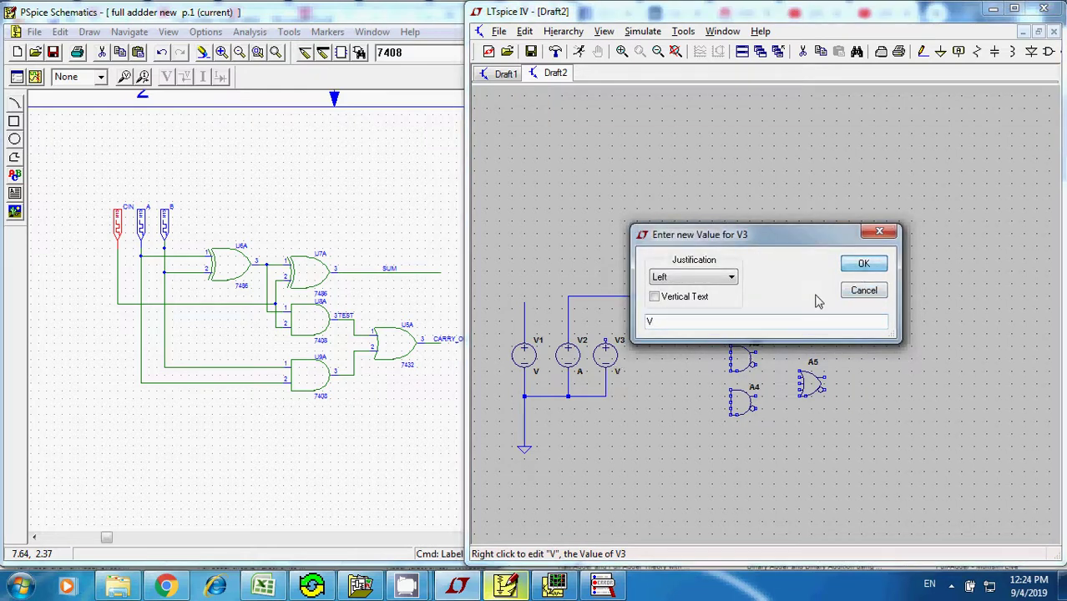
click(699, 327)
double_click(685, 325)
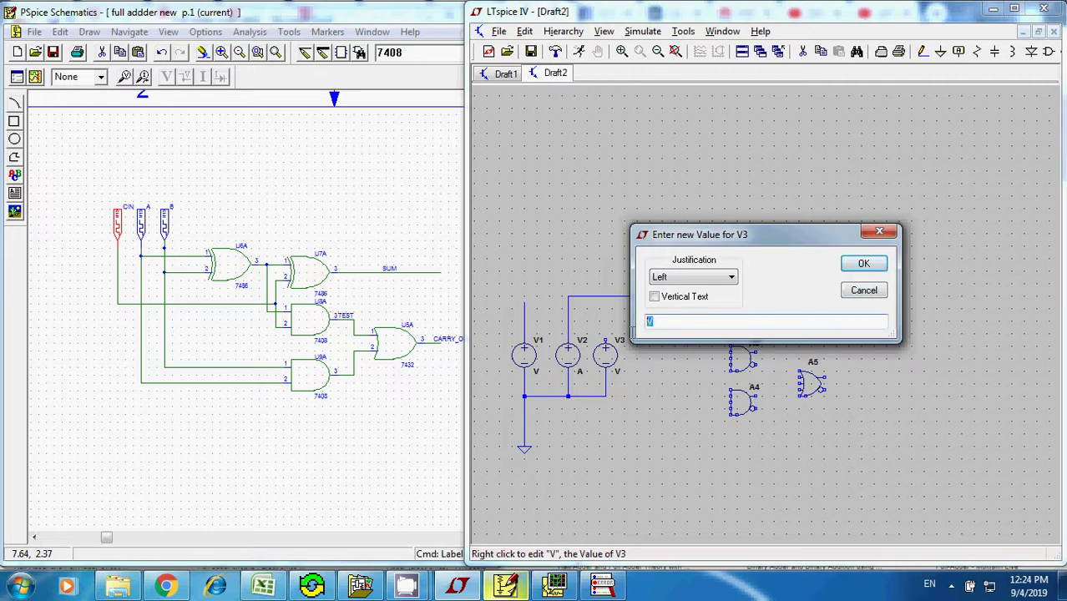
text(B)
click(863, 264)
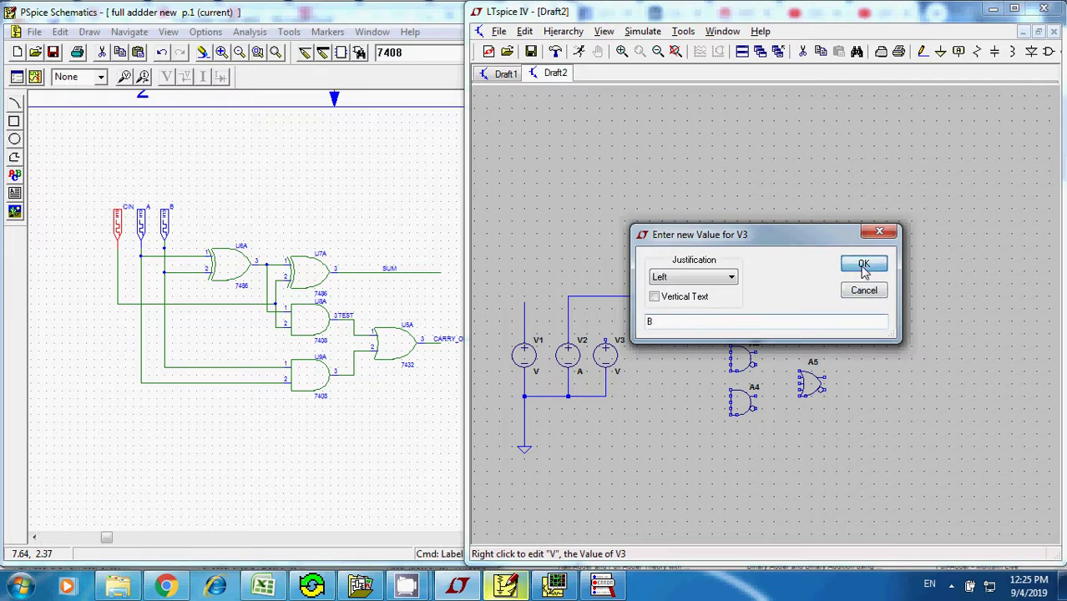
- Set the value of V1 to CIN
right_click(537, 370)
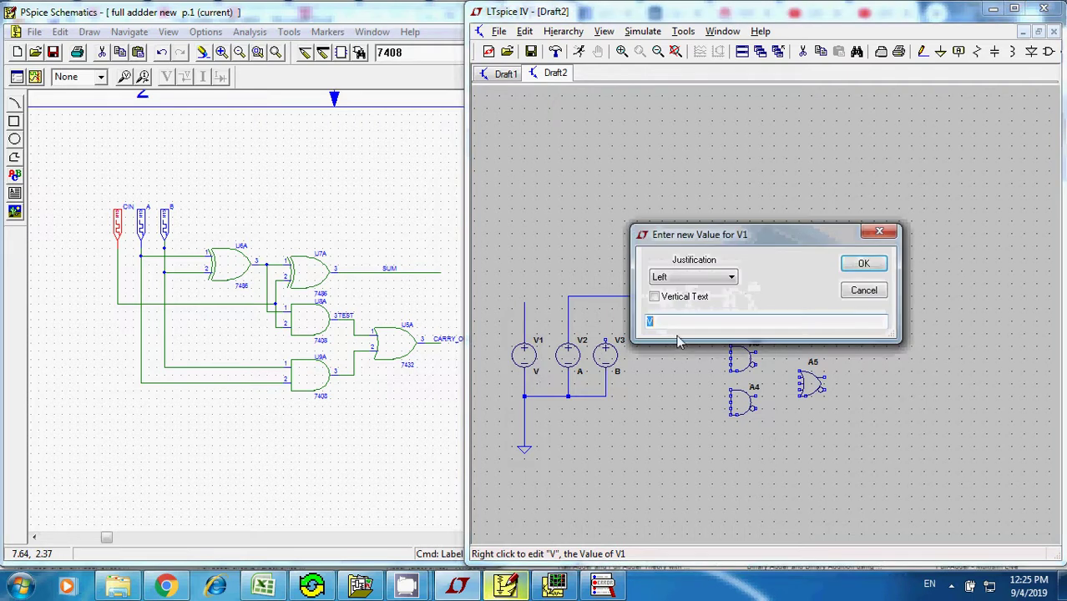
text(C)
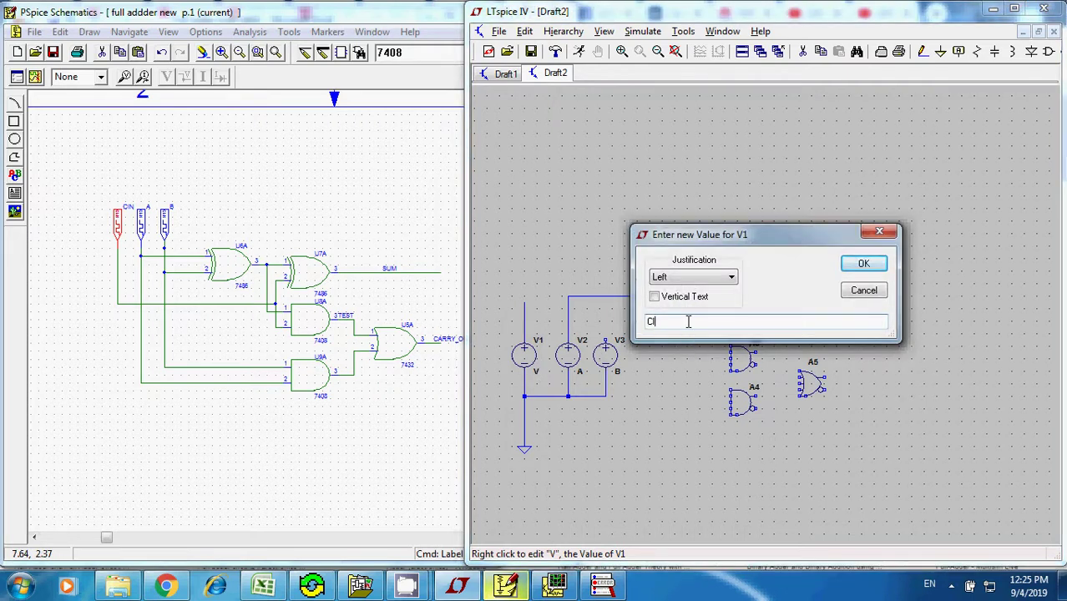
text(IN)
key(Return)
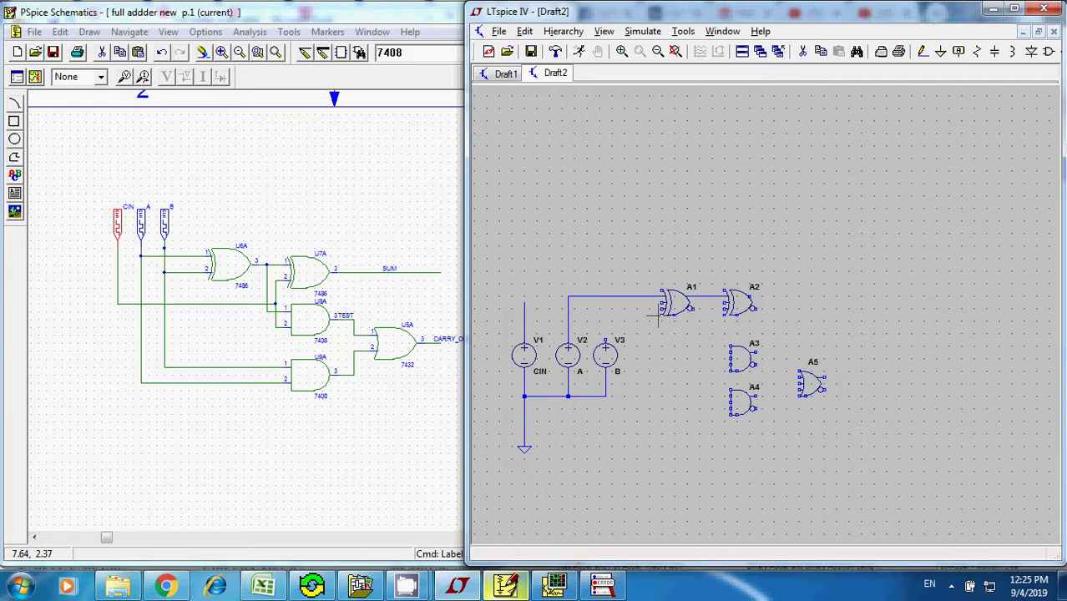
- Wire V3's positive terminal to the fourth input of XOR gate A1
click(922, 52)
click(662, 308)
click(605, 340)
- Branch the A1-to-A2 wire down to A3's second input, and wire A2's fourth input to A3's fourth input
click(921, 53)
click(706, 296)
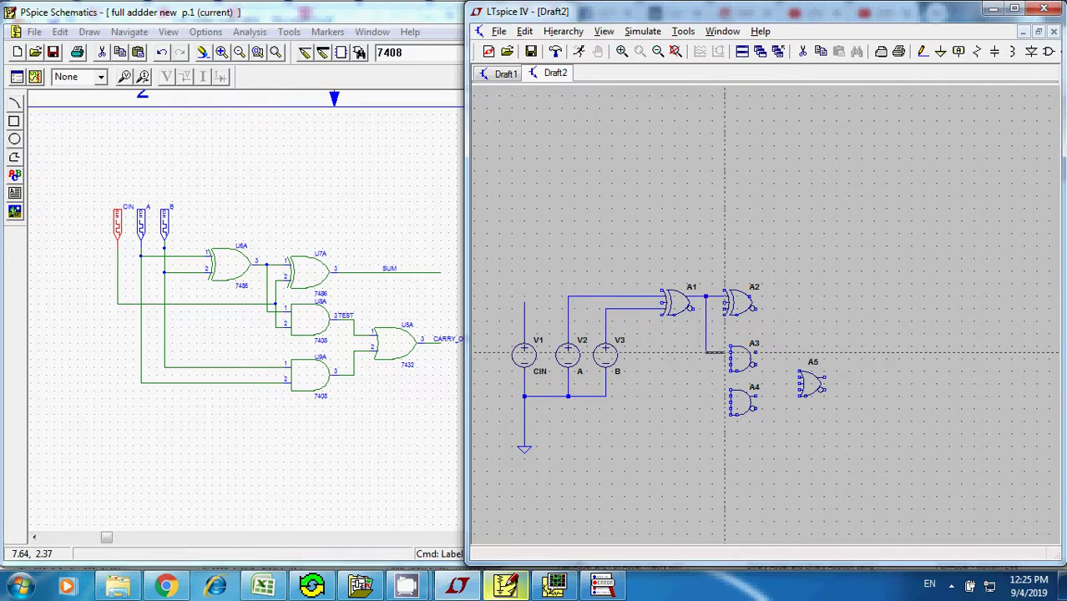
click(731, 351)
click(922, 51)
click(711, 310)
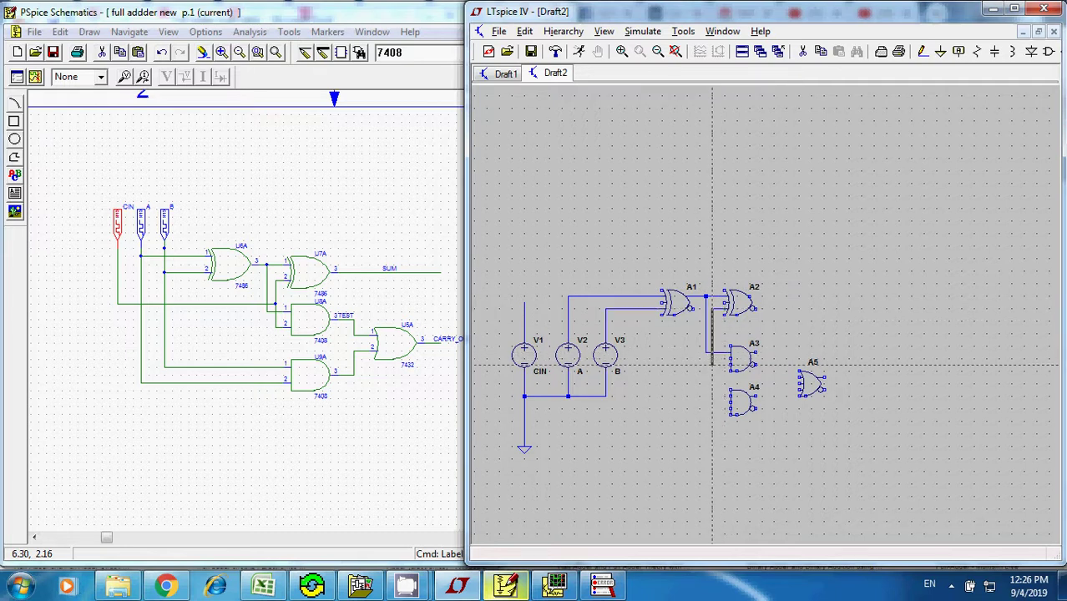
click(728, 365)
key(Escape)
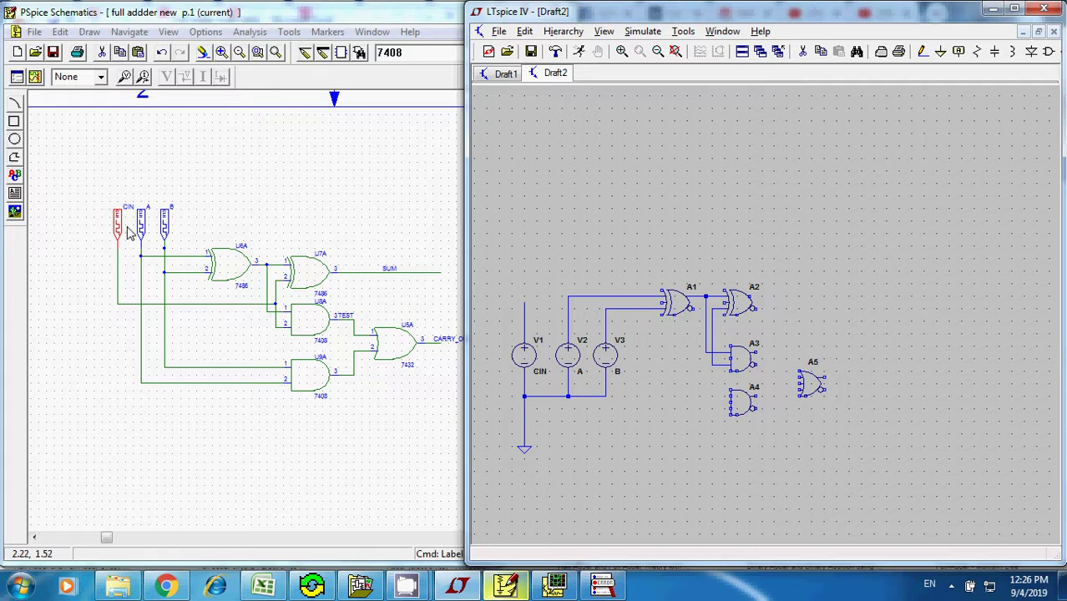
- Check the CIN net in the PSpice schematic, and in LTspice wire V1's positive terminal to the wire joining A2's and A3's fourth inputs
click(232, 313)
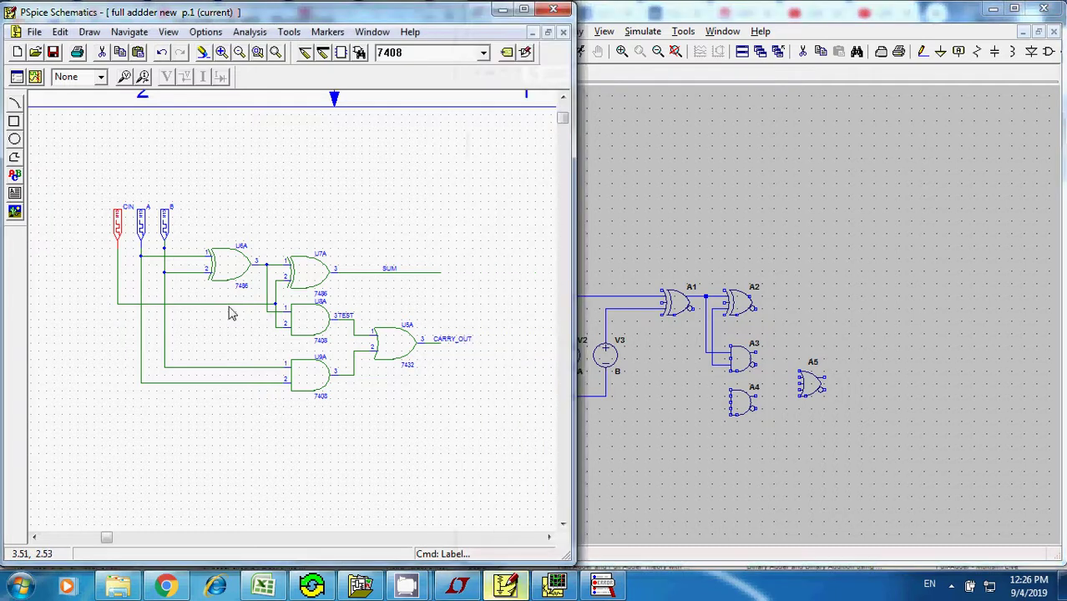
click(230, 309)
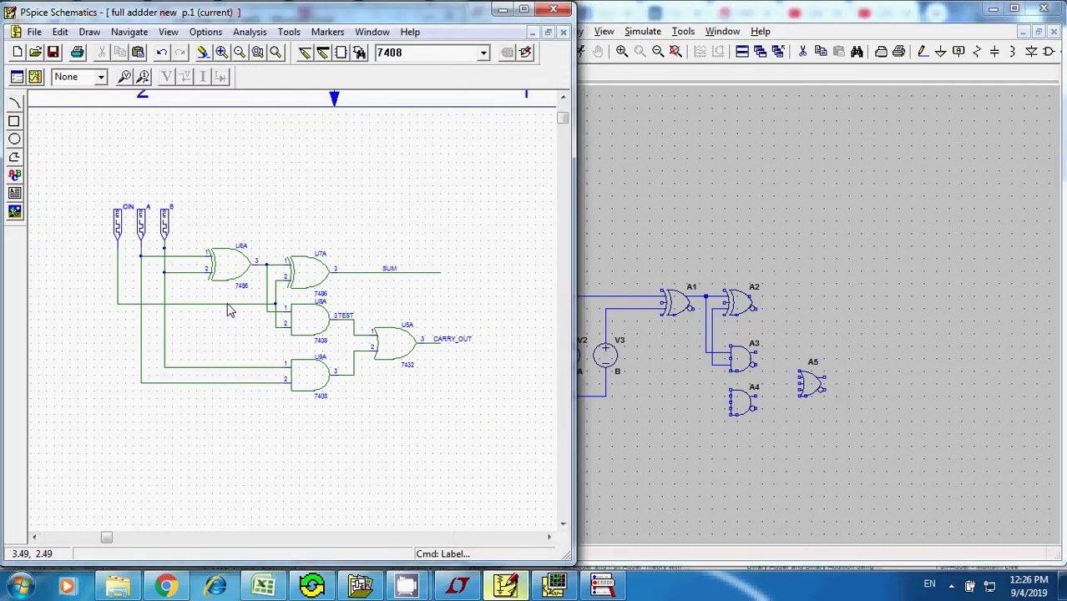
click(230, 305)
click(804, 170)
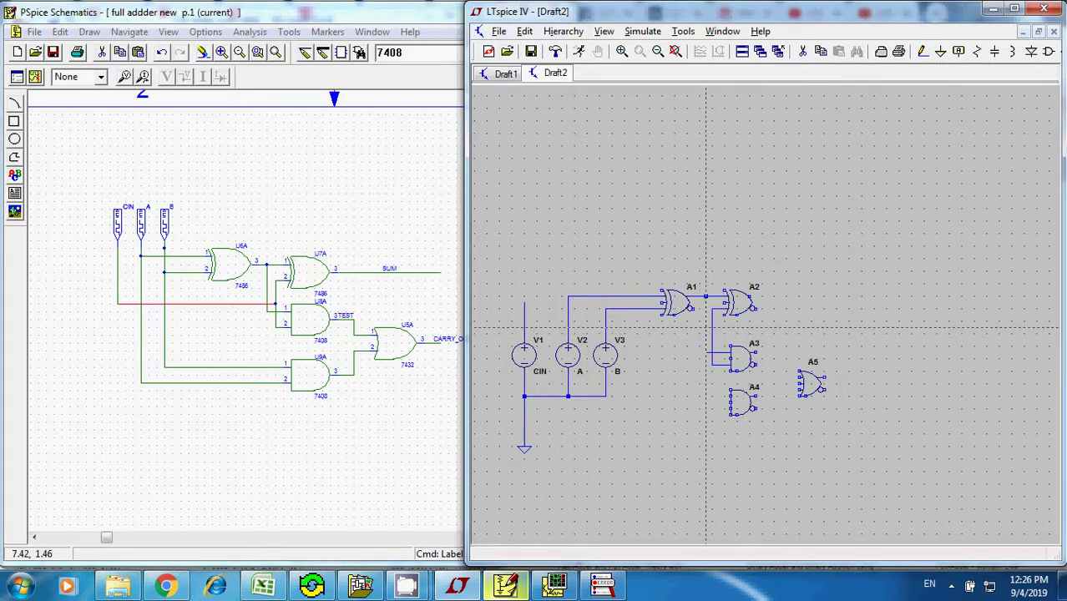
click(710, 334)
click(544, 330)
click(524, 302)
key(Escape)
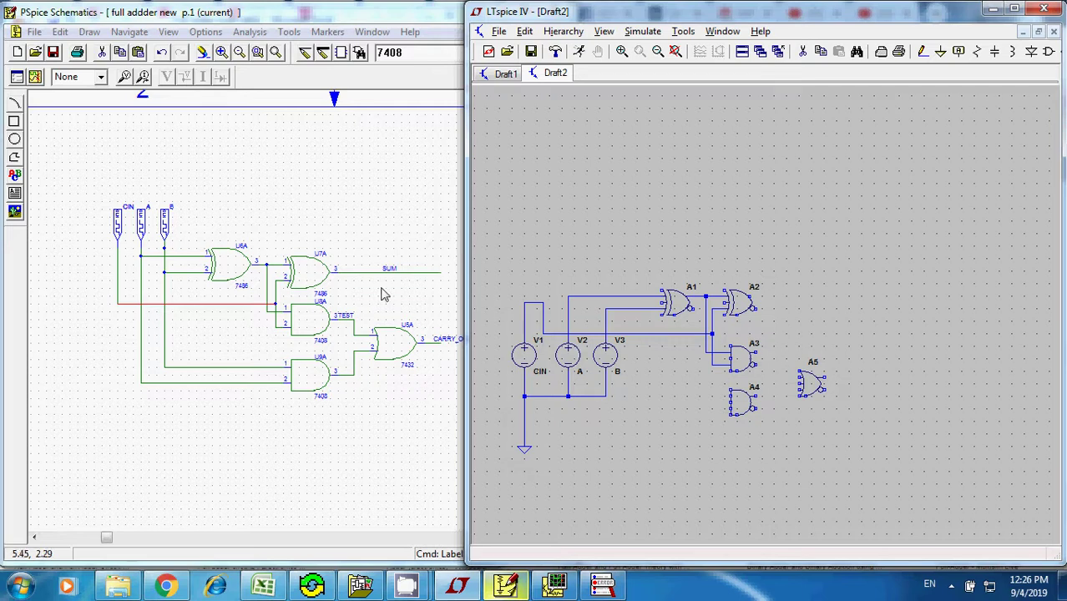
- Draw a short output wire from XOR gate A2 and label its net SUM
click(923, 51)
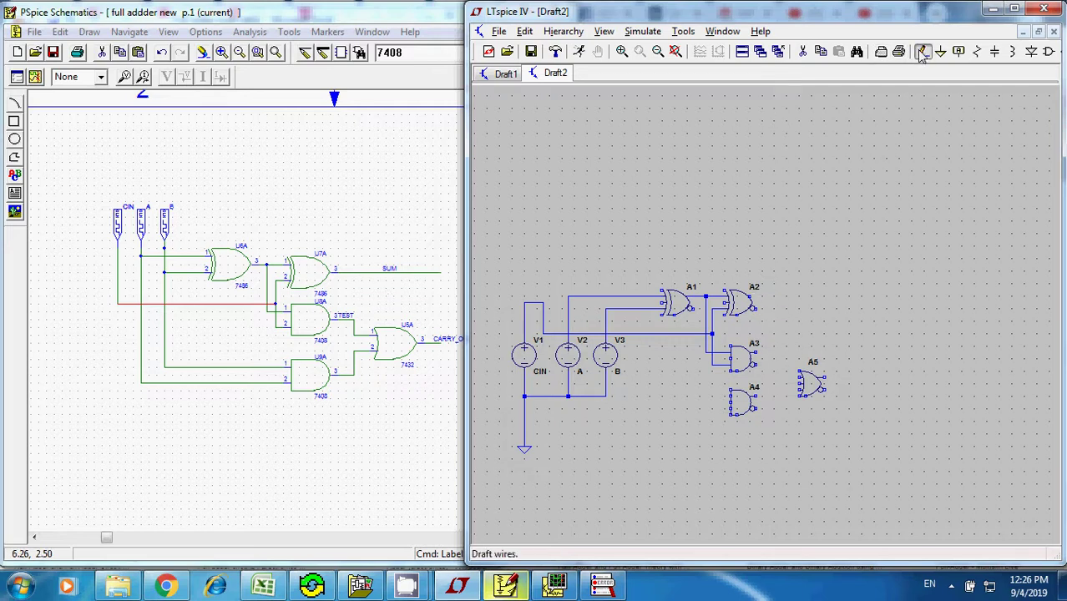
click(749, 296)
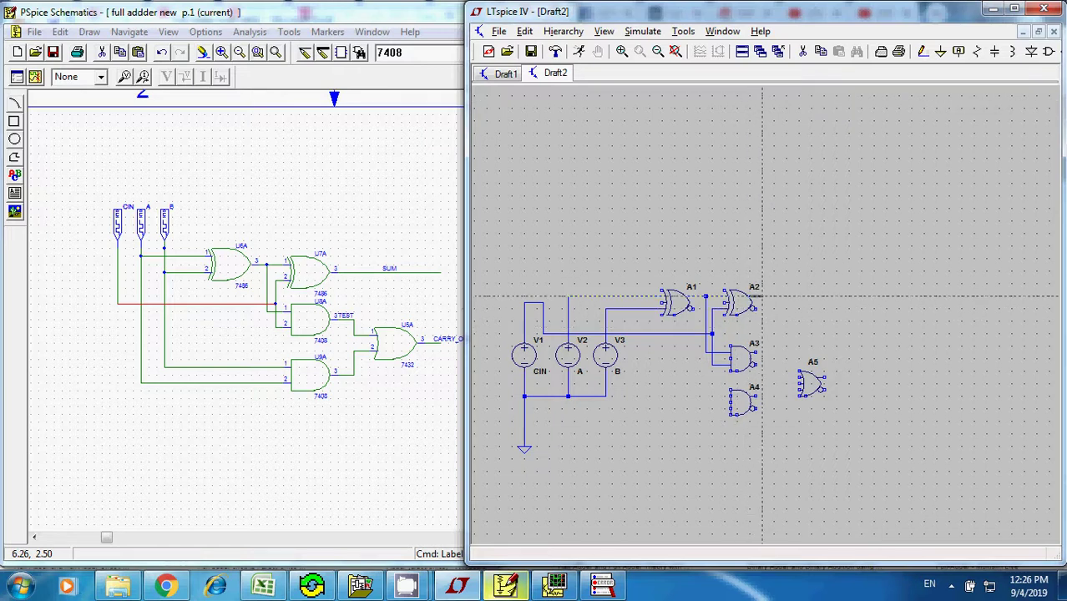
click(567, 297)
key(Escape)
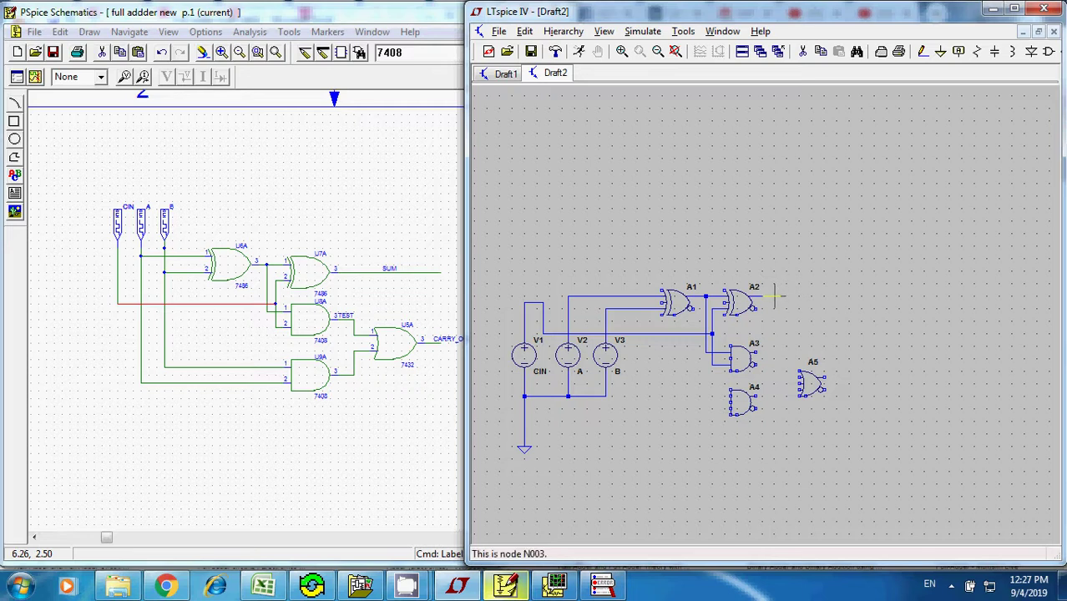
right_click(775, 295)
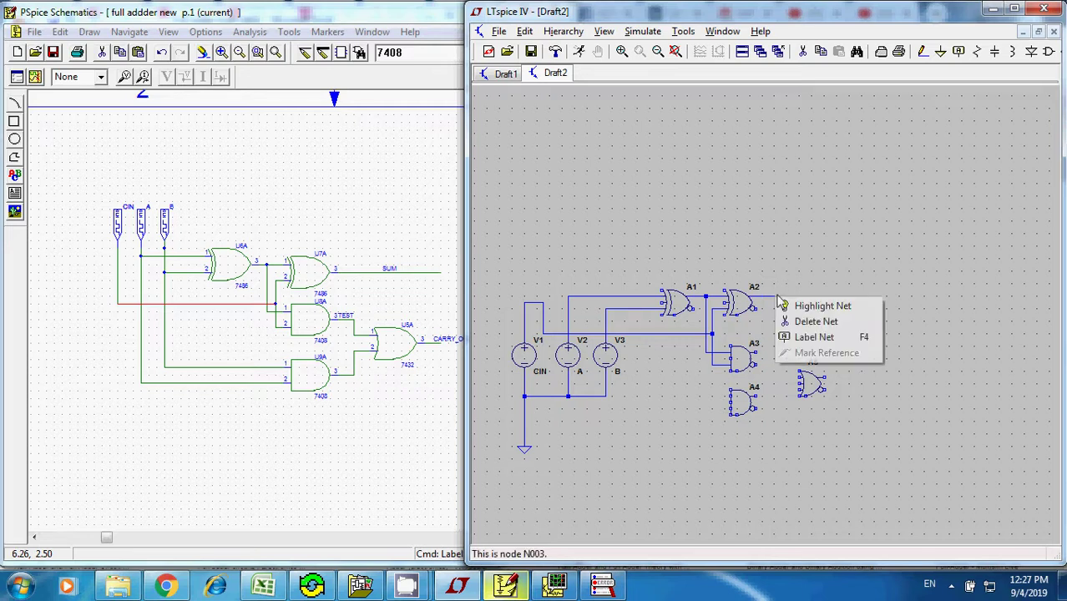
click(808, 338)
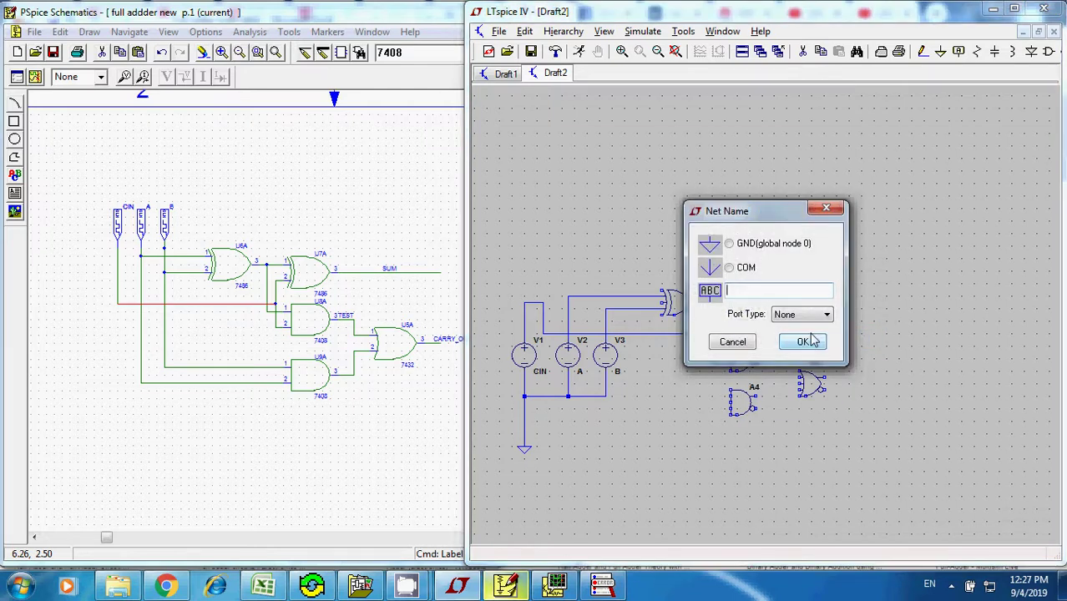
click(803, 341)
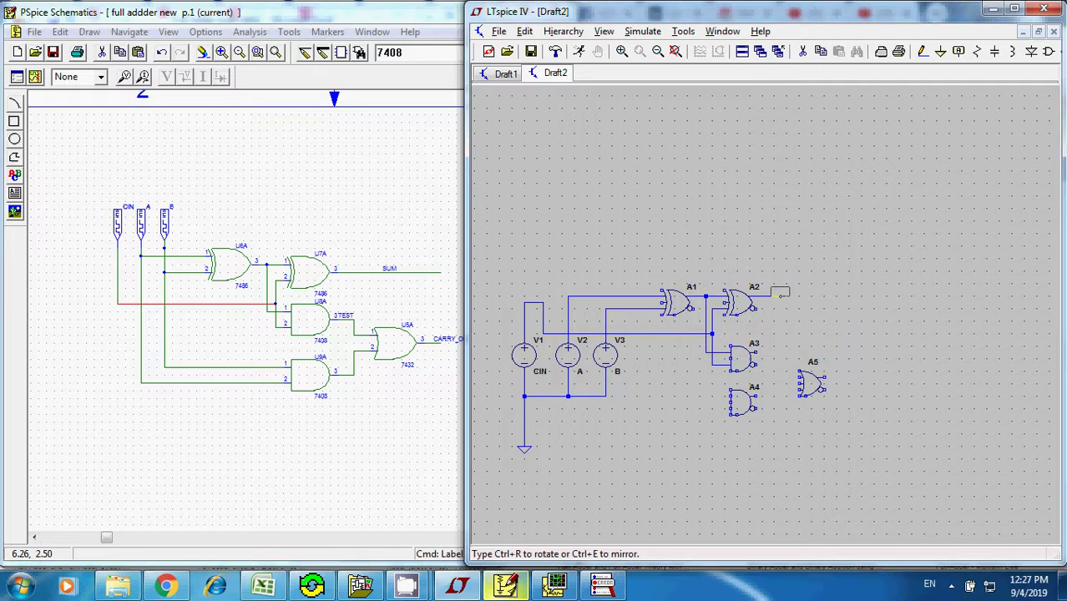
click(788, 294)
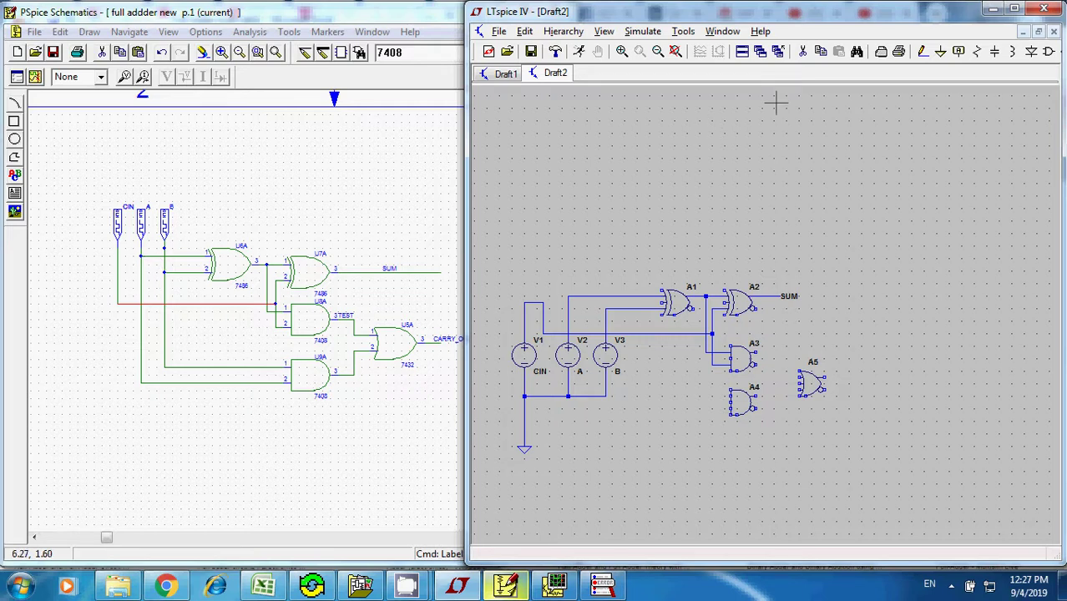
- Branch a wire from V2's positive lead and route it down to the second input of AND gate A4
click(922, 52)
click(711, 333)
click(569, 321)
click(637, 321)
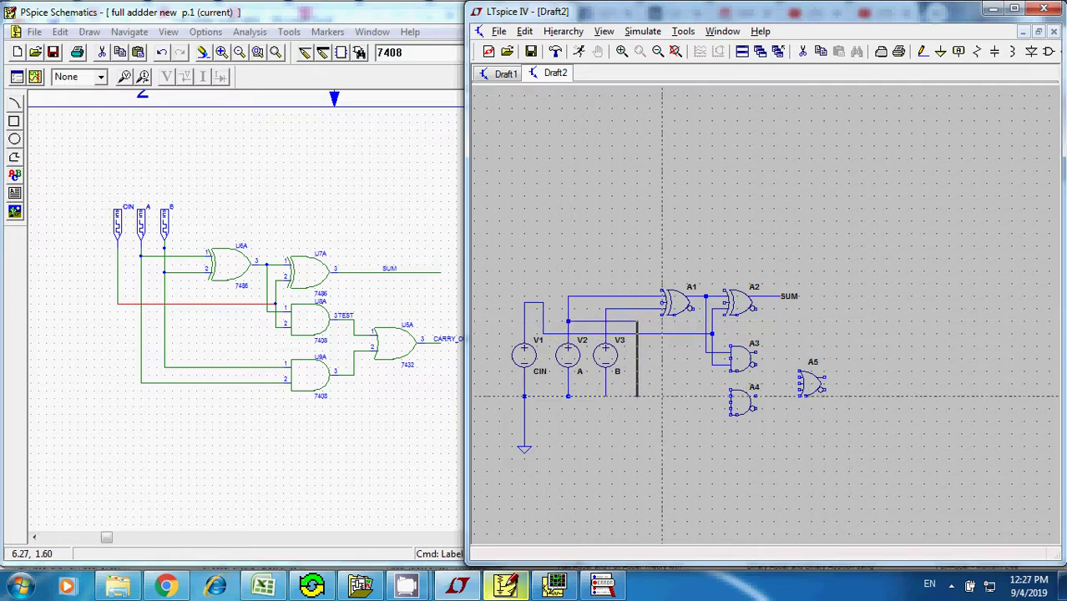
click(637, 397)
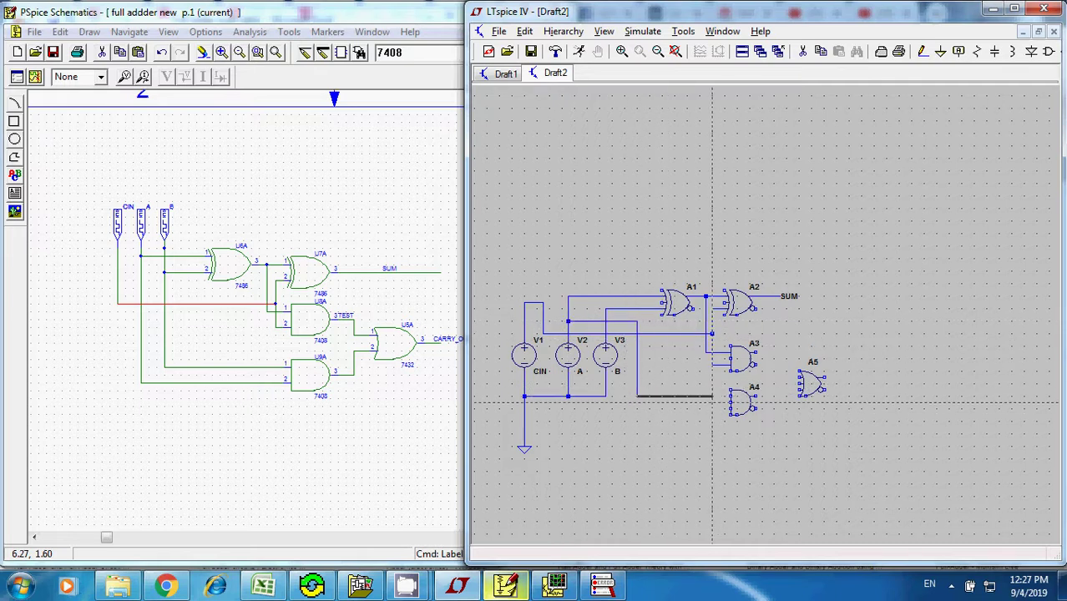
click(732, 397)
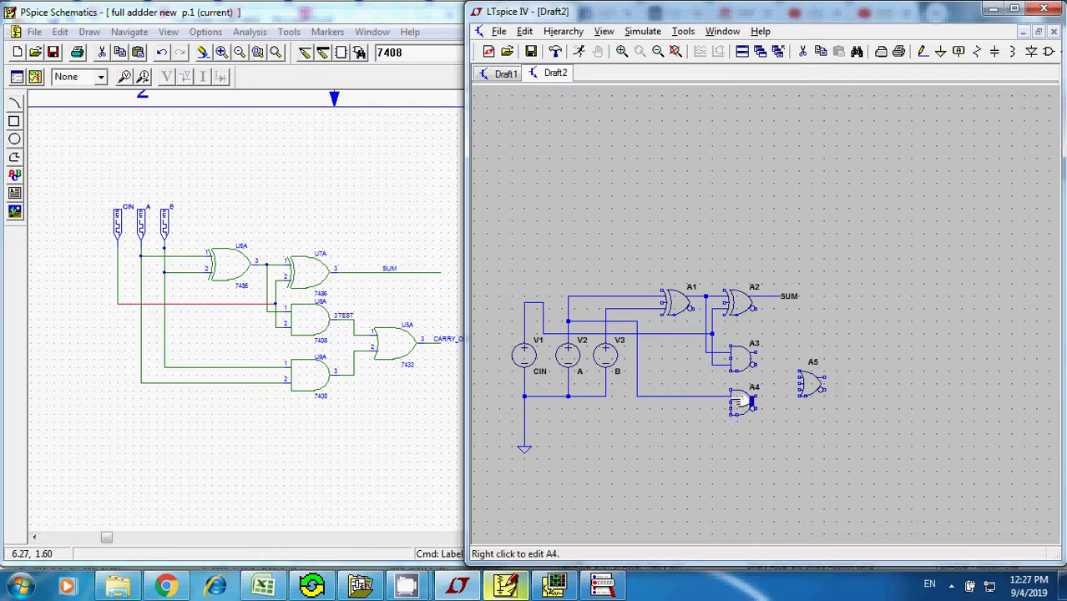
- Branch the V3-to-A1 wire just before A1 and route it down to A4's fourth input
click(921, 52)
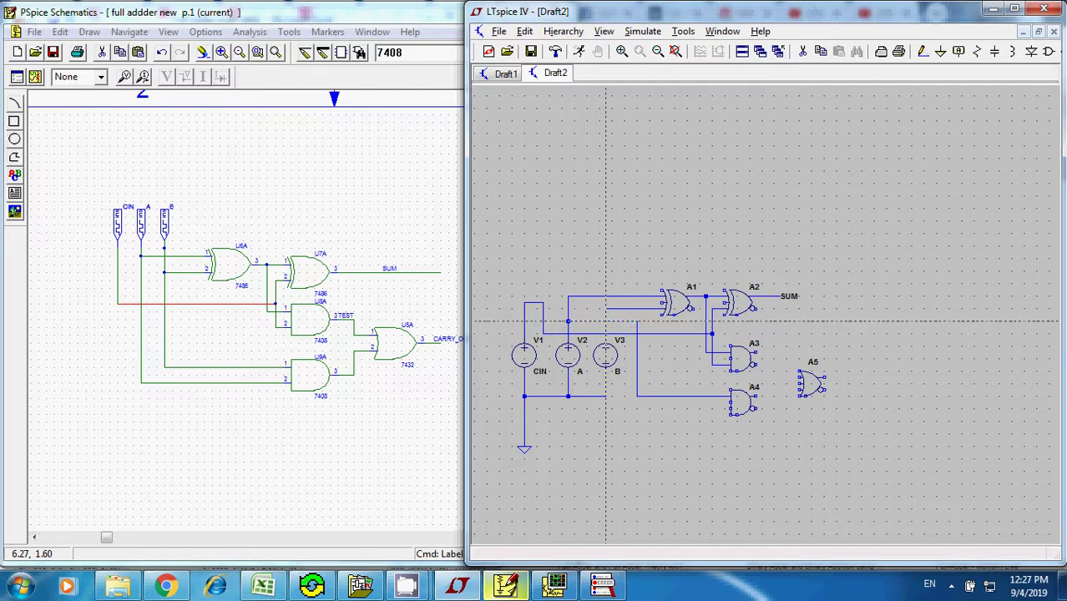
click(606, 342)
click(649, 309)
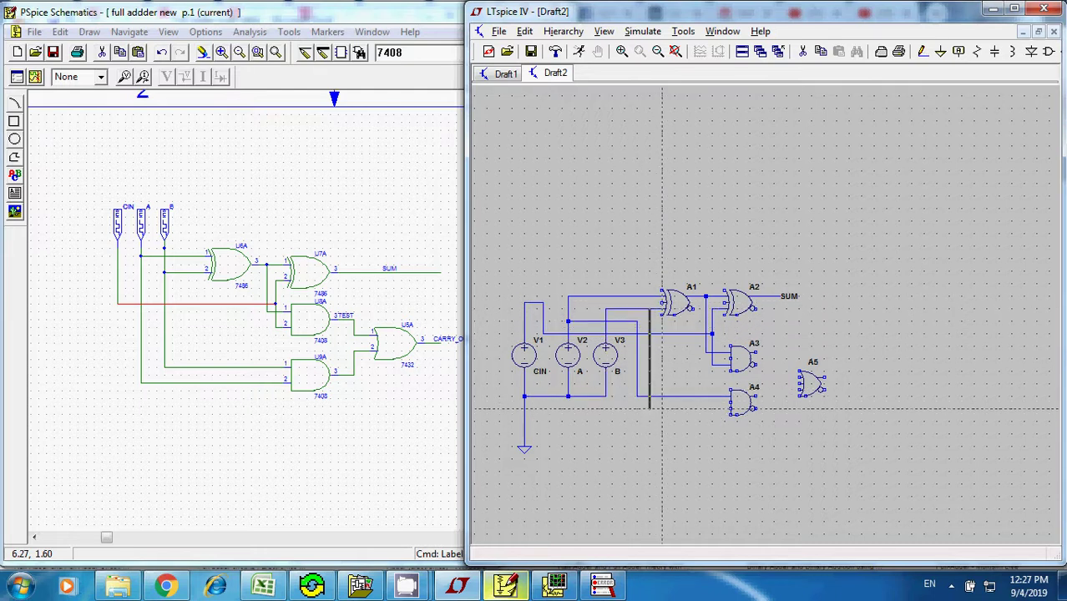
click(660, 409)
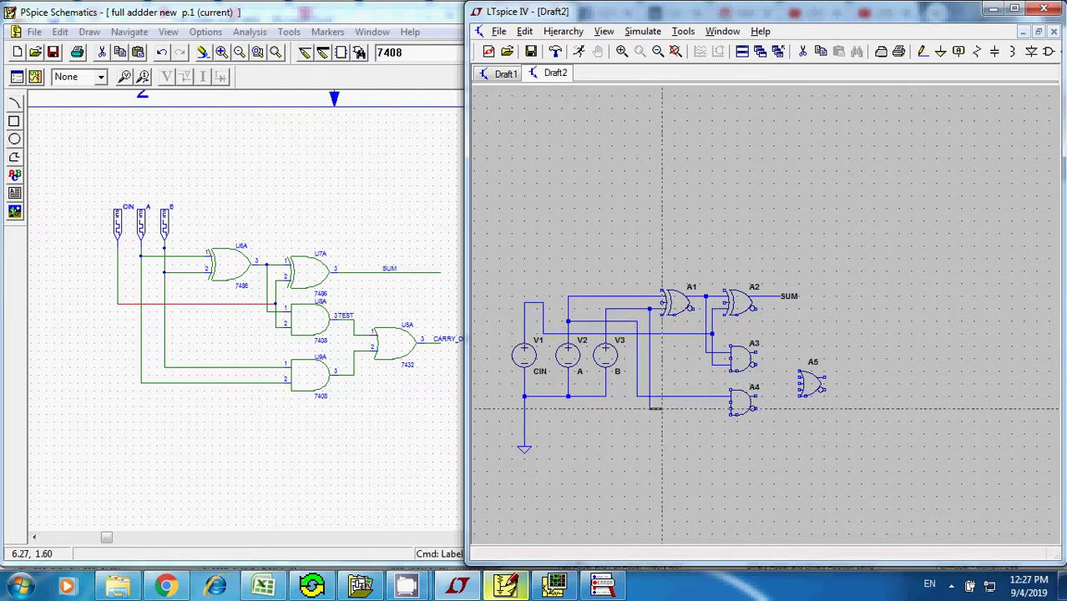
click(728, 409)
- Wire A3's output to the second input of OR gate A5 and A4's output to A5's fourth input
click(923, 51)
click(761, 353)
click(774, 381)
click(799, 378)
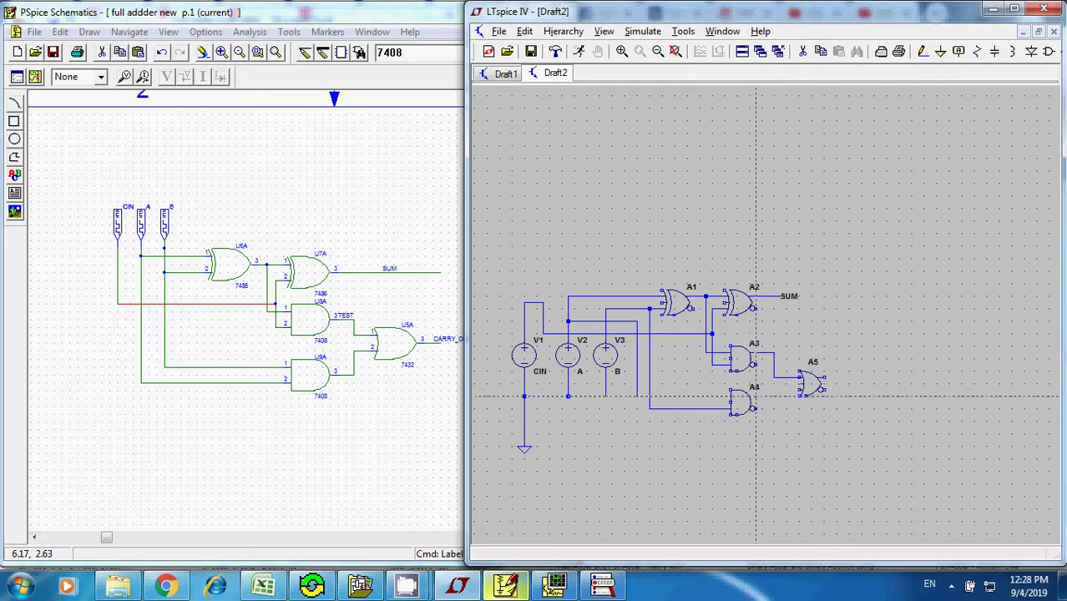
click(756, 398)
right_click(793, 389)
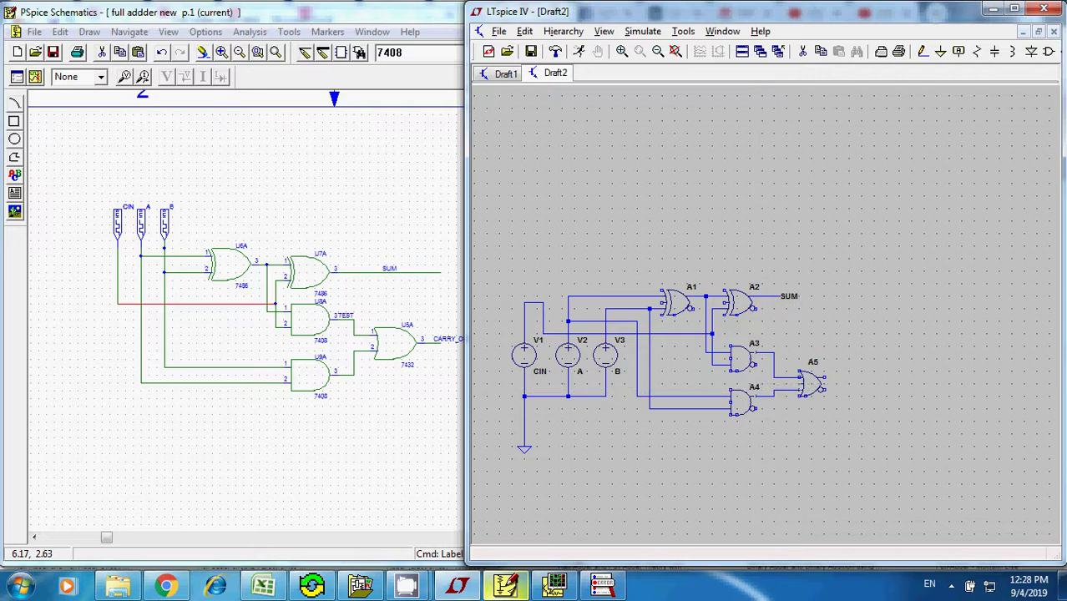
- Draw a short output wire from OR gate A5 and try to label its net CARRY OUT
click(922, 51)
click(826, 378)
click(843, 378)
right_click(845, 375)
right_click(839, 379)
click(875, 418)
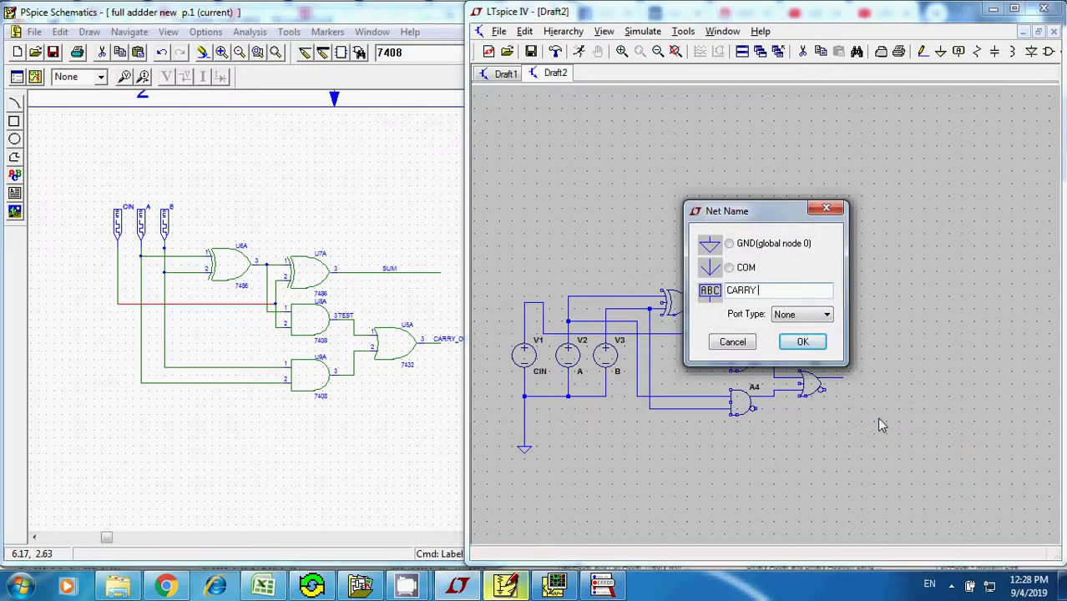
key(Return)
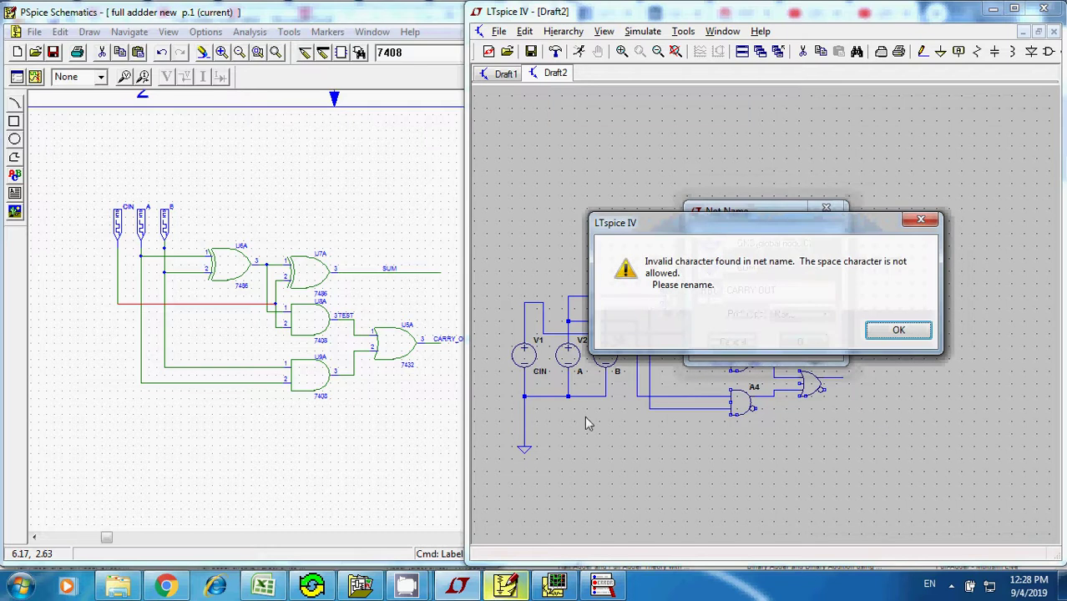
click(898, 330)
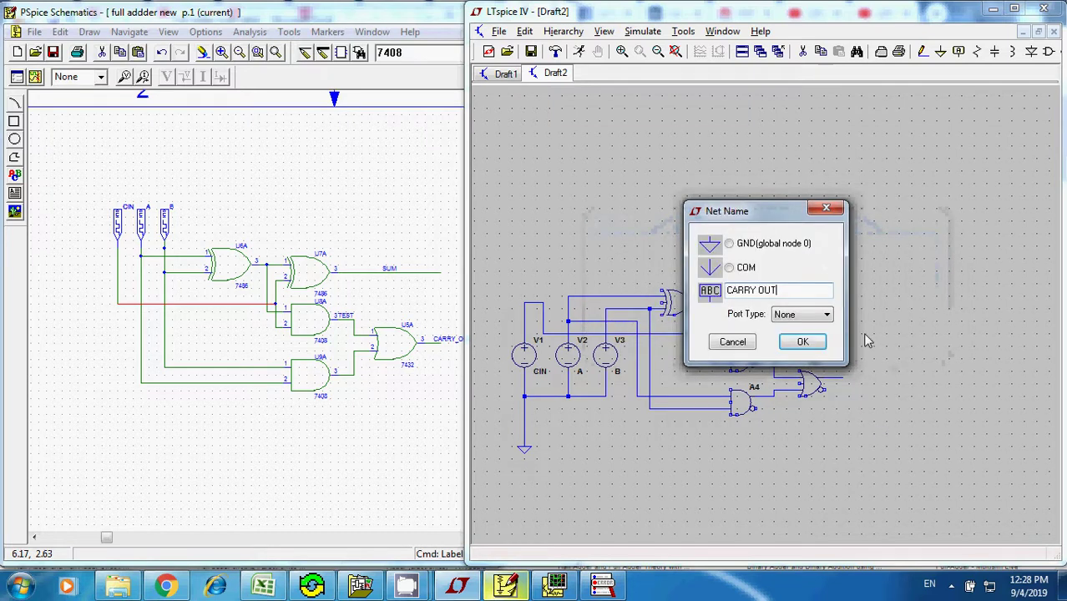
- Change the net name to CARRY_OUT and place the label on A5's output wire
click(755, 289)
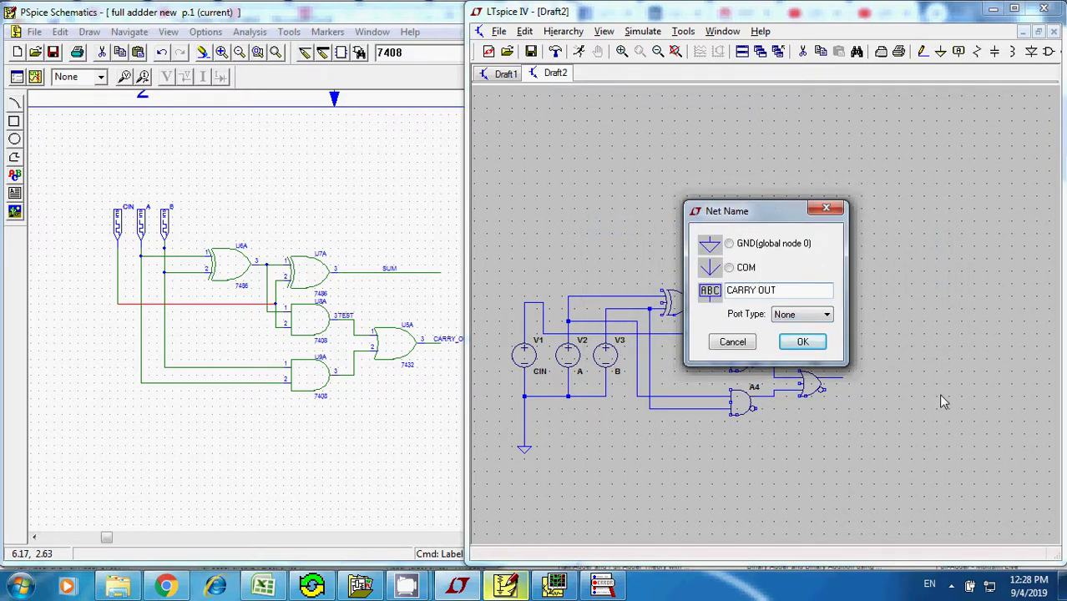
key(BackSpace)
text(_)
key(Return)
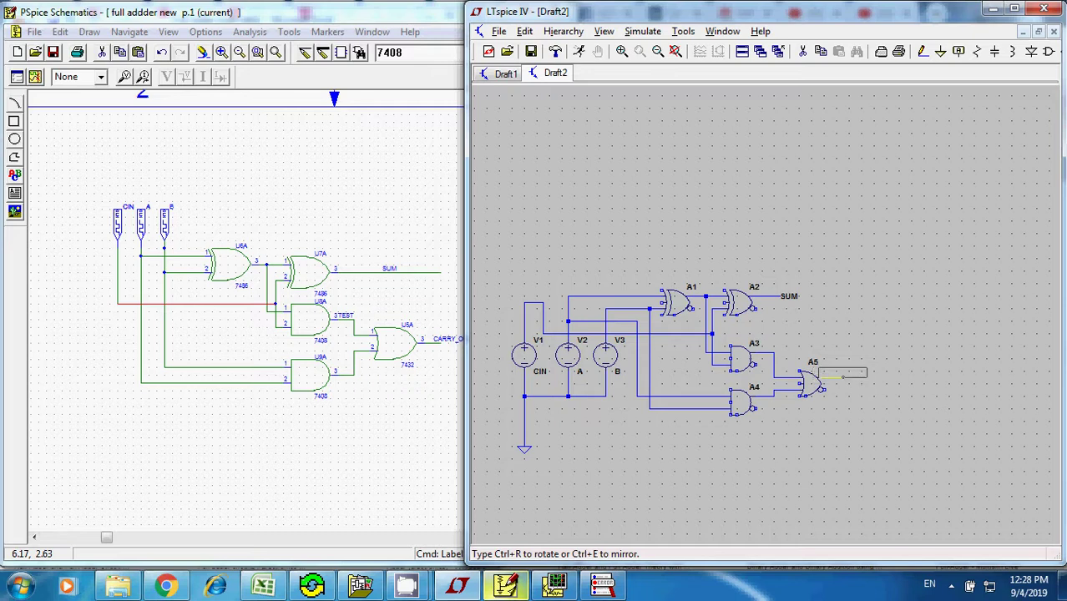
click(838, 377)
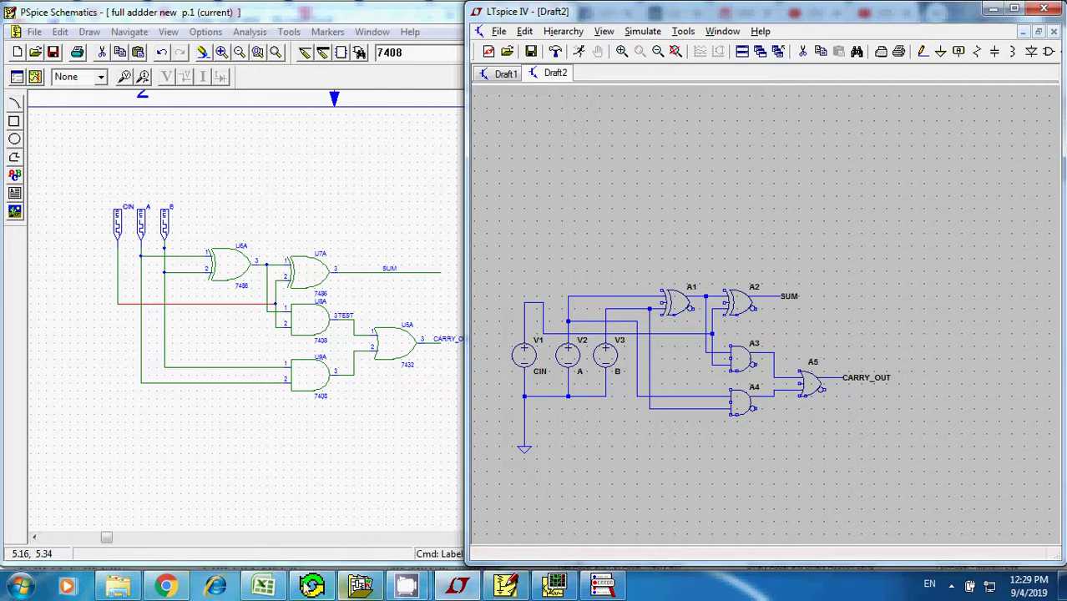
- Switch to the full adder truth table in Excel and examine its CIN, A and B input columns
click(264, 586)
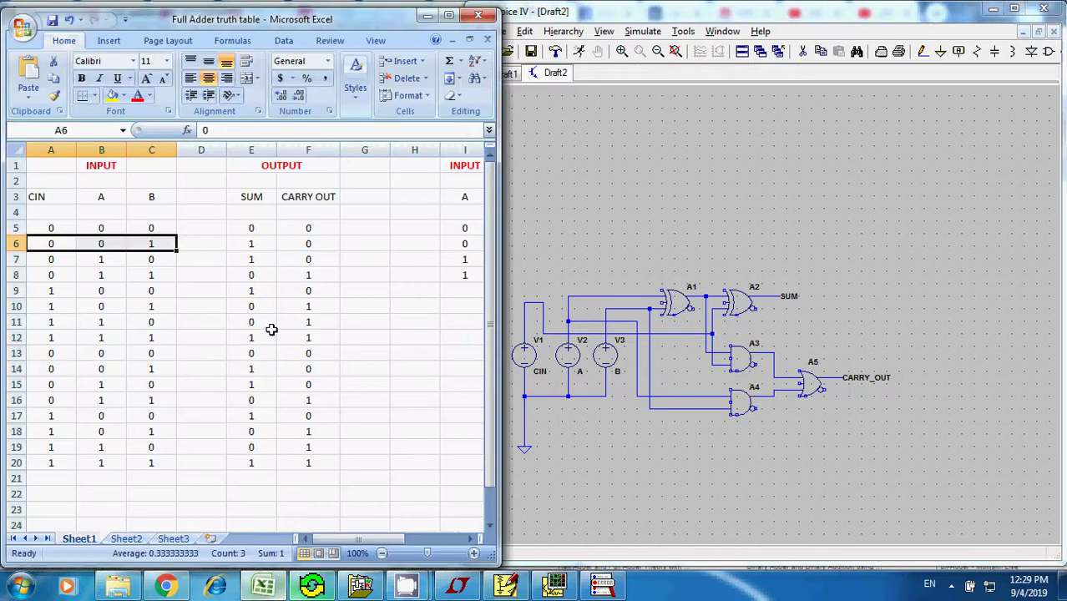
click(154, 194)
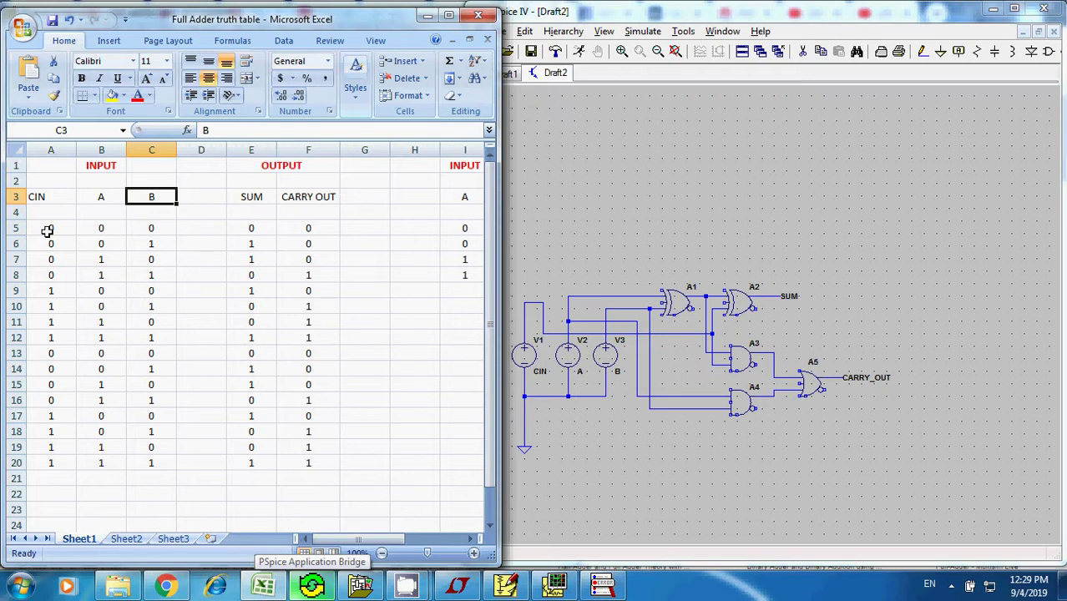
click(48, 231)
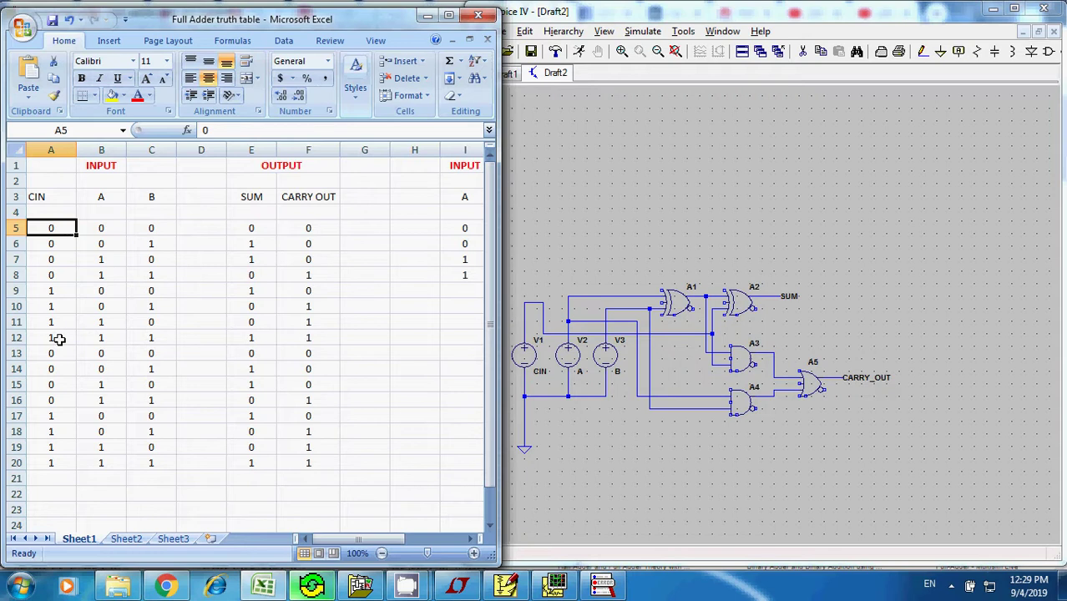
- Return to LTspice and give source V1 a PULSE function with Vinitial 0, Von 1 and Tdelay 0
click(572, 267)
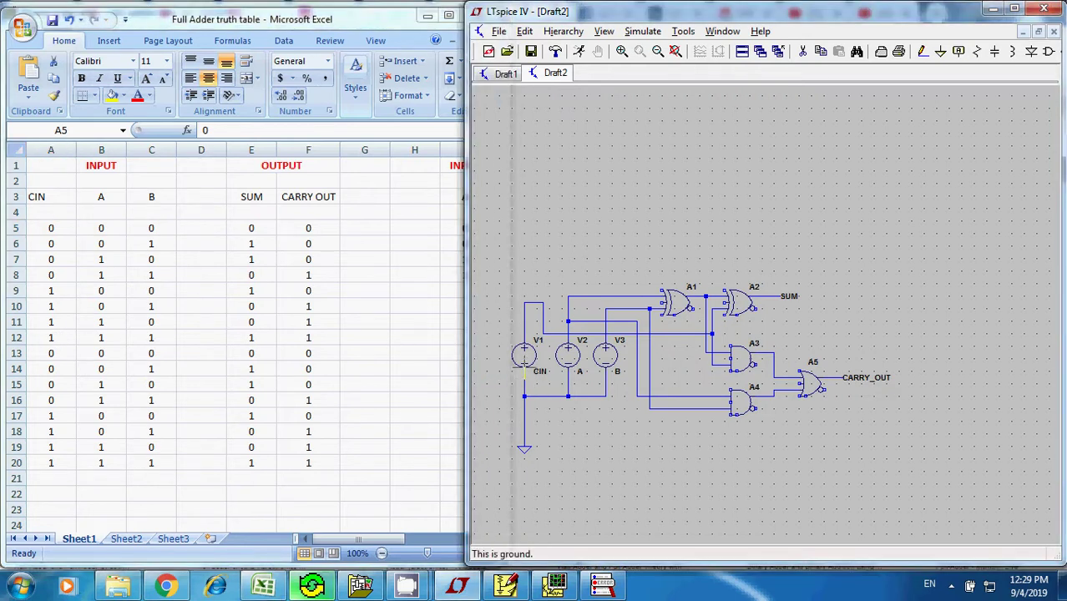
right_click(526, 357)
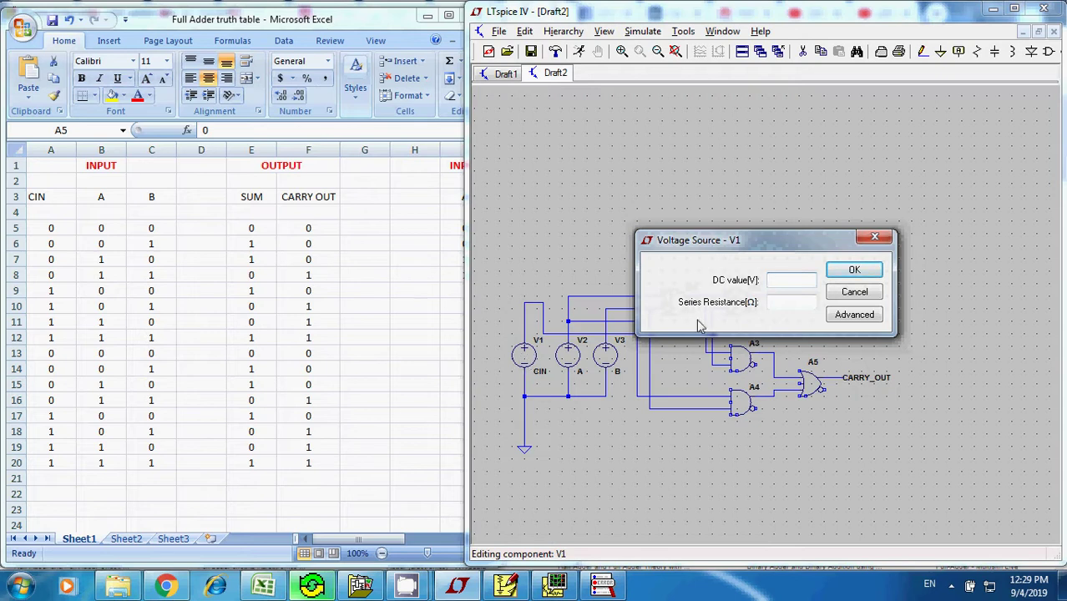
click(860, 316)
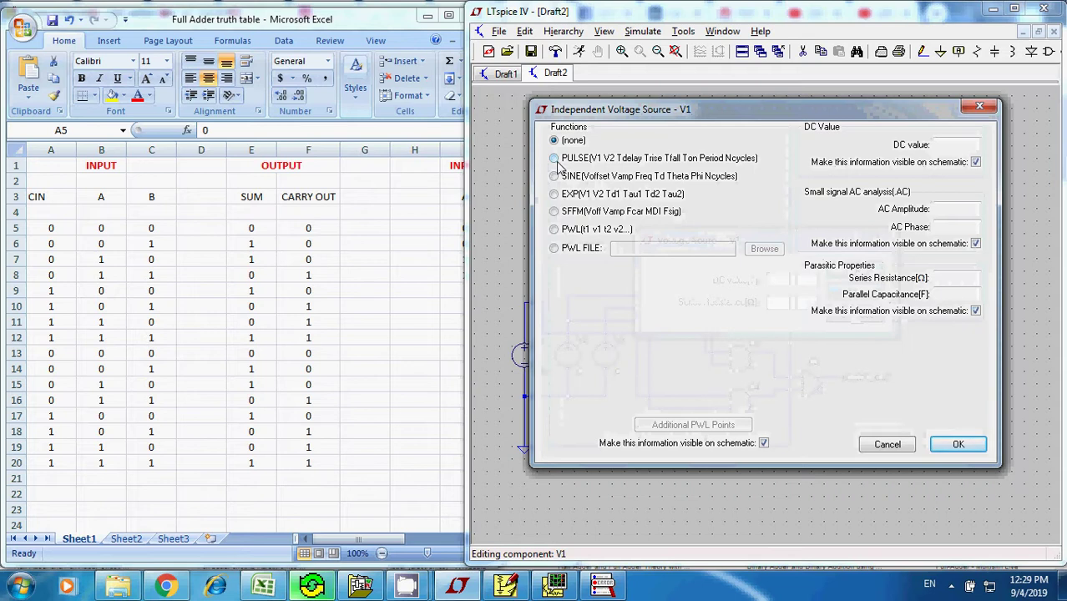
click(555, 160)
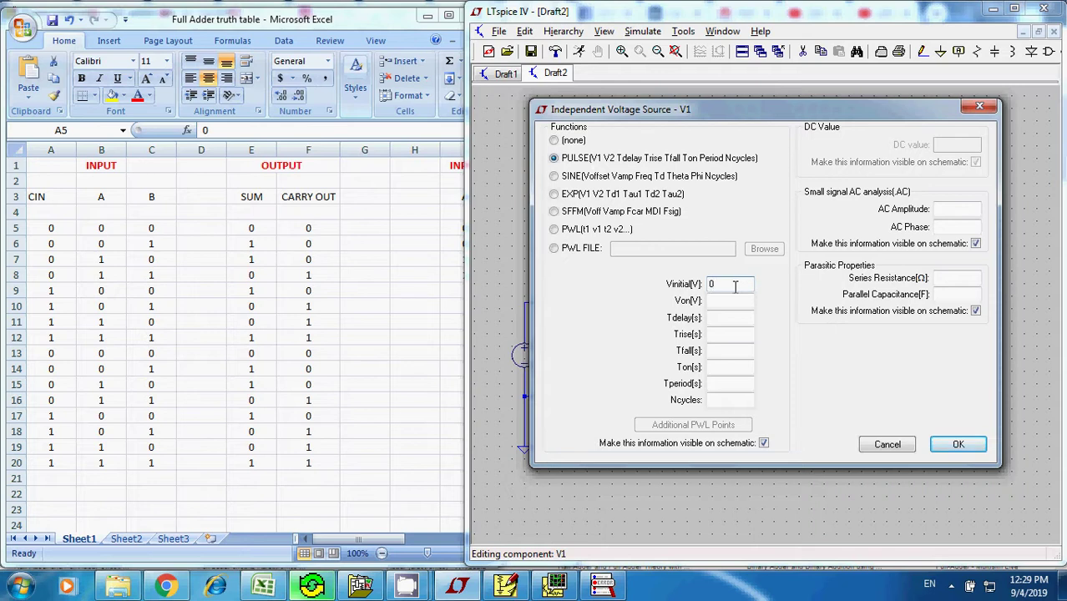
click(735, 286)
text(0)
click(731, 301)
text(1)
click(721, 318)
text(0)
- Set V1's pulse rise and fall times to 1n and its on-time to 1
click(731, 334)
text(1n)
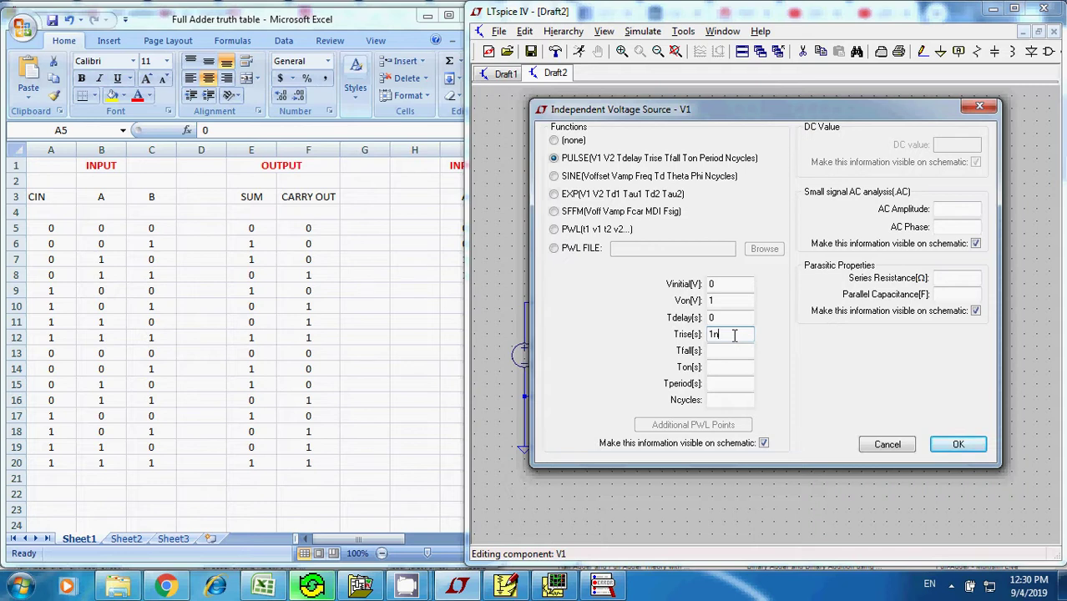
key(BackSpace)
text(n)
text(1)
text(n)
key(Tab)
text(1)
- Check the CIN column in the Excel truth table, return to LTspice and set V1's pulse period to 8
click(123, 280)
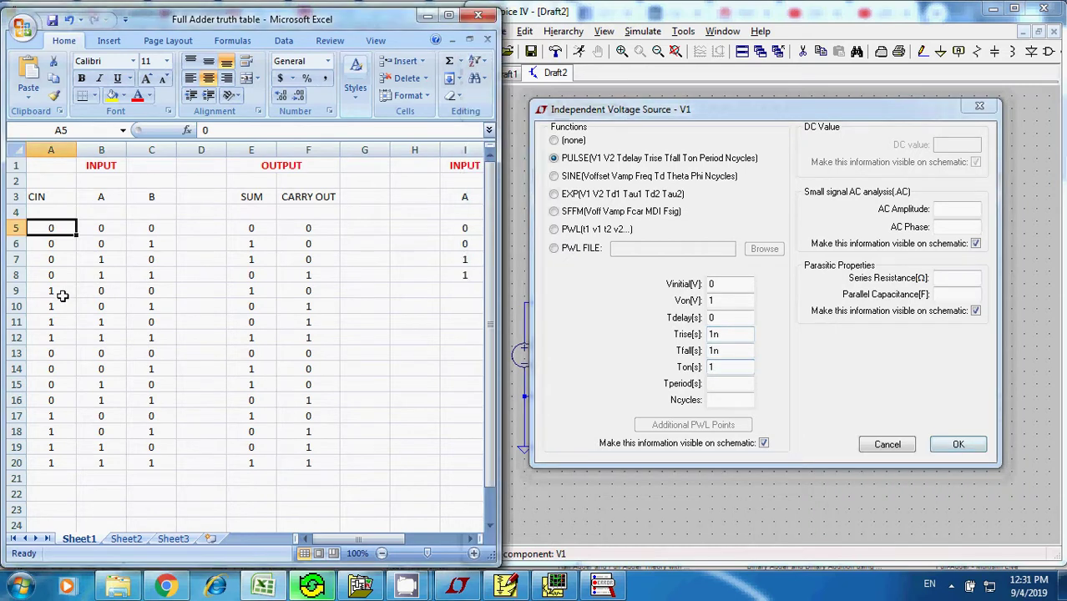
click(57, 293)
click(57, 308)
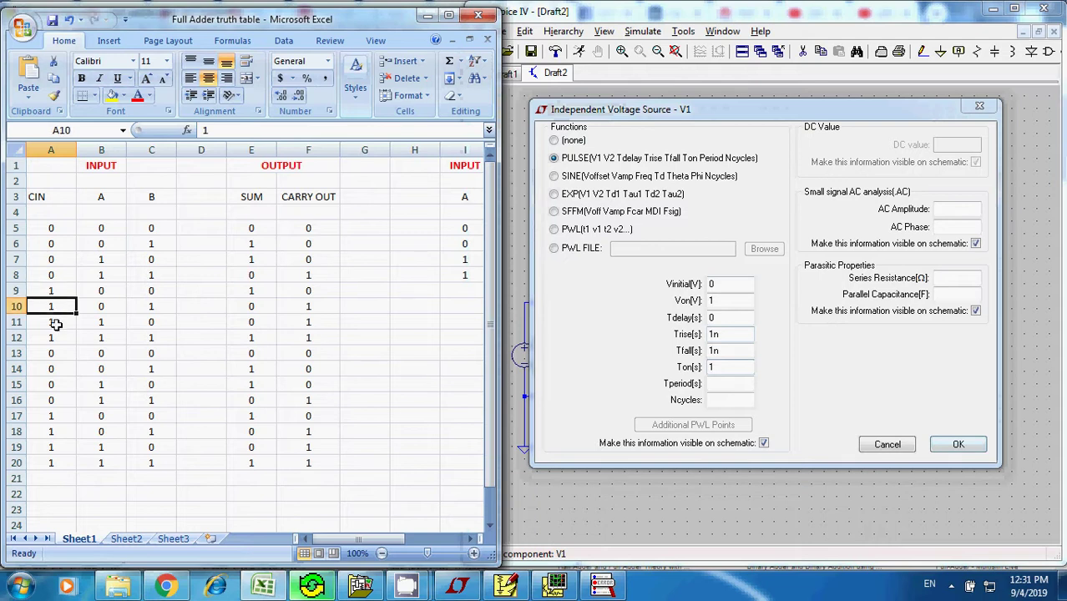
click(55, 323)
click(55, 337)
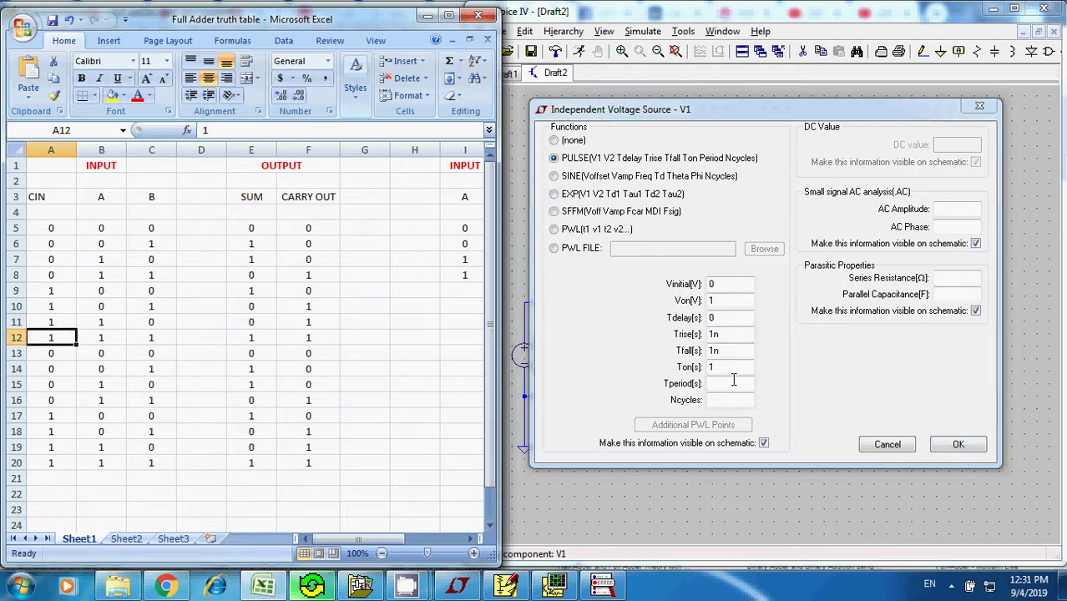
click(713, 367)
click(717, 383)
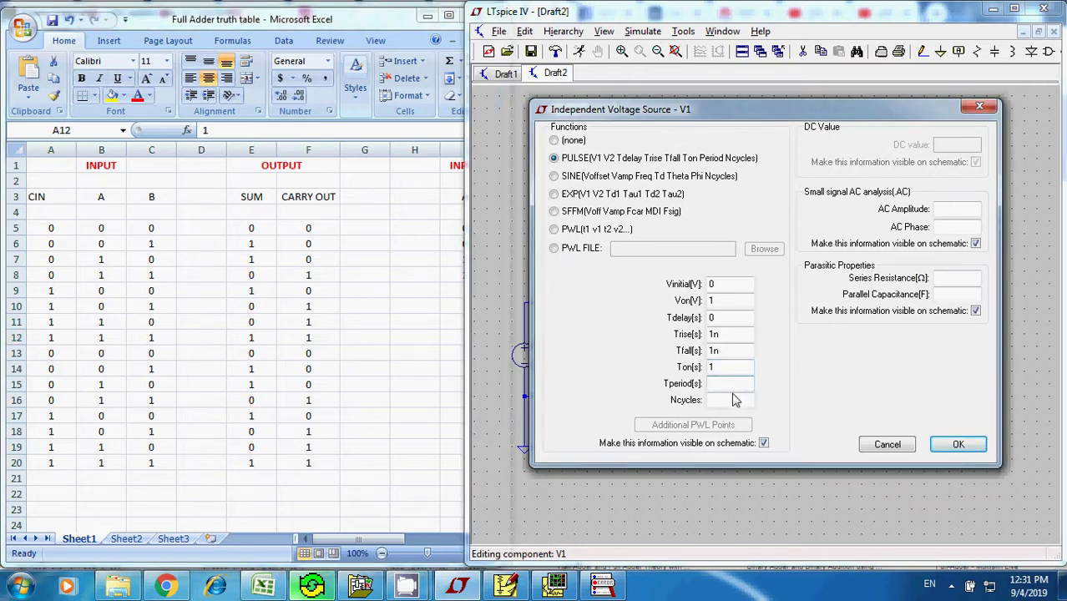
text(8)
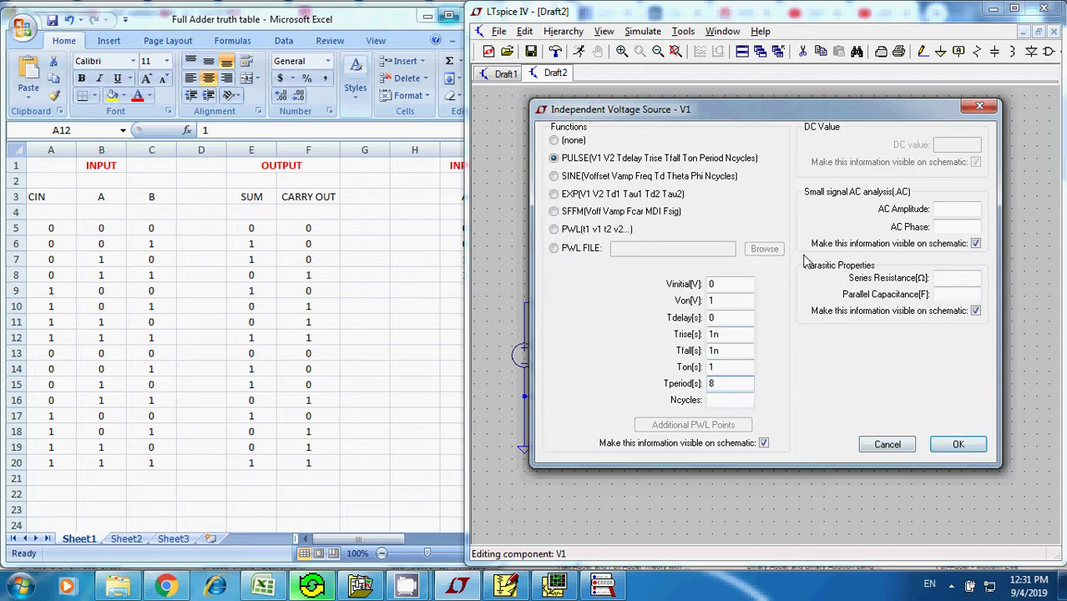
click(956, 443)
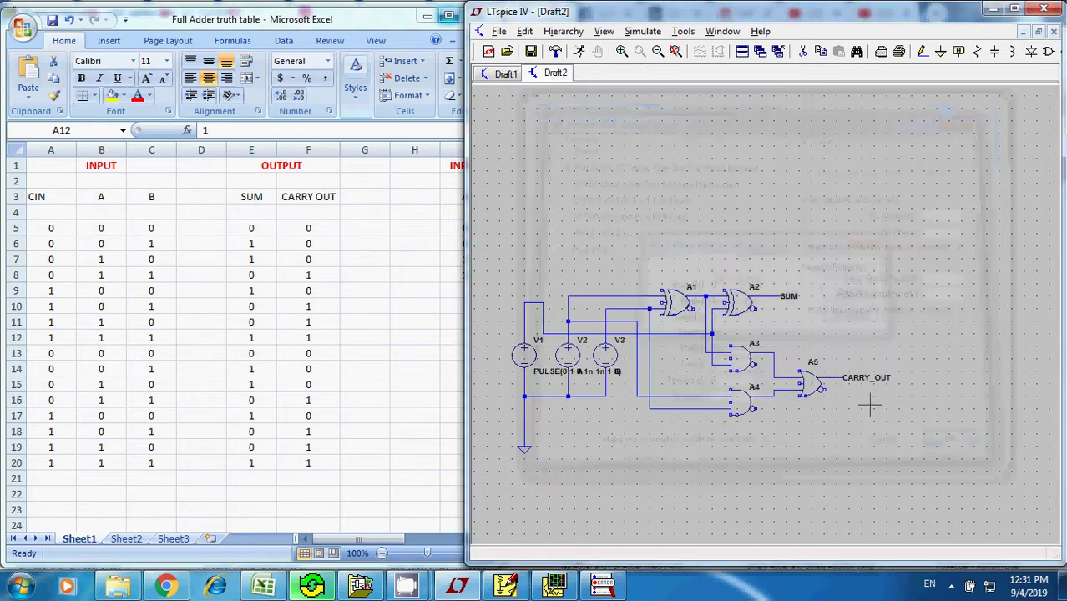
- Give source V2 a PULSE function with Vinitial 0, Von 1 and Tdelay 0
right_click(568, 357)
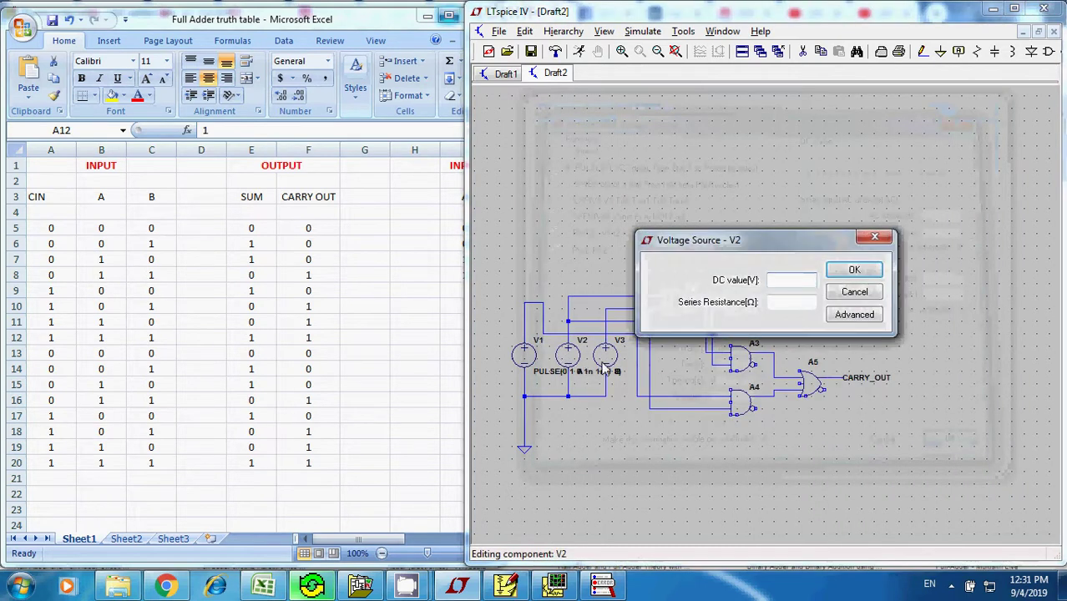
click(854, 315)
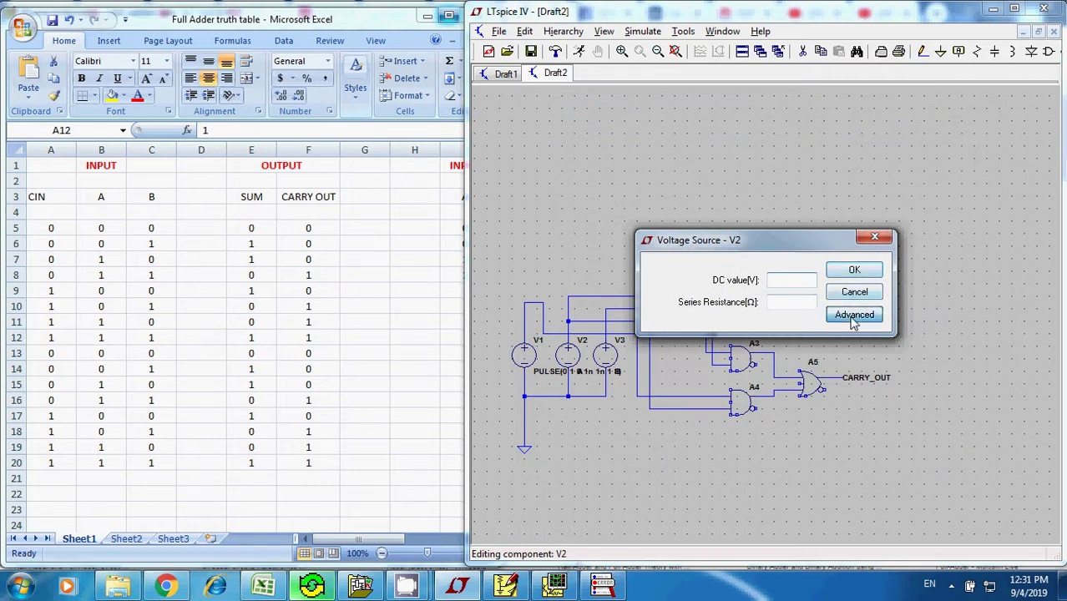
click(554, 158)
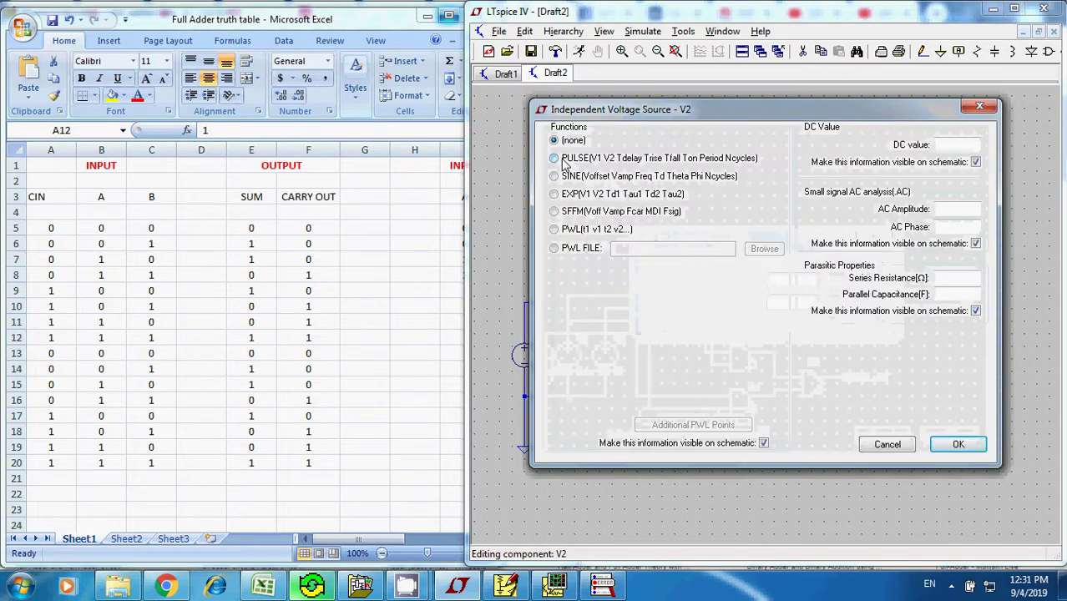
click(725, 283)
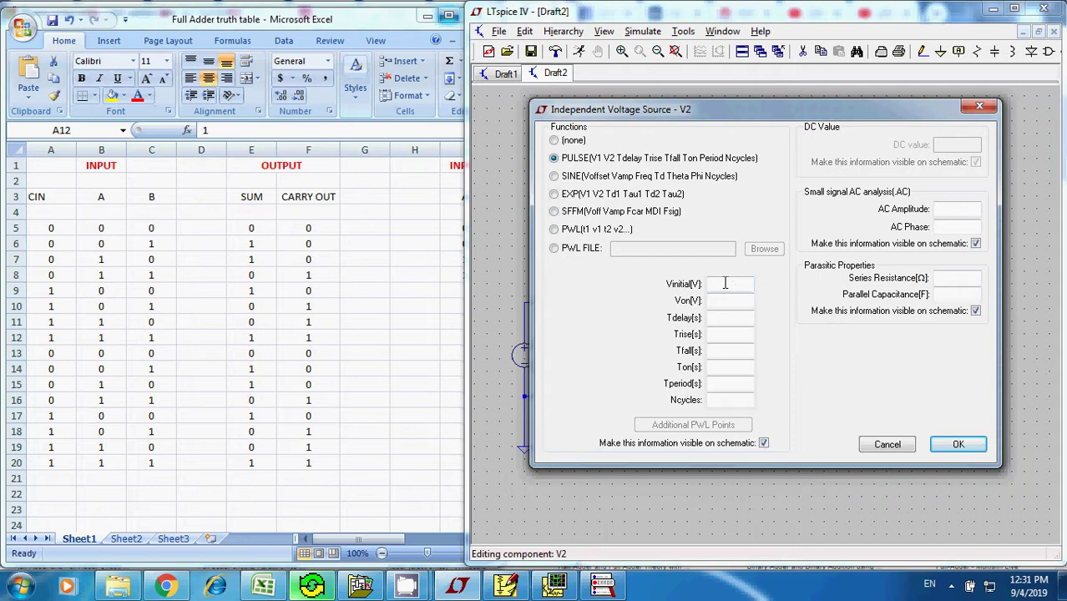
text(0)
key(Tab)
text(1)
key(Tab)
text(0)
- Set V2's pulse rise and fall times to 1n, on-time to 2 and period to 4, and accept the source settings
key(Tab)
text(1n)
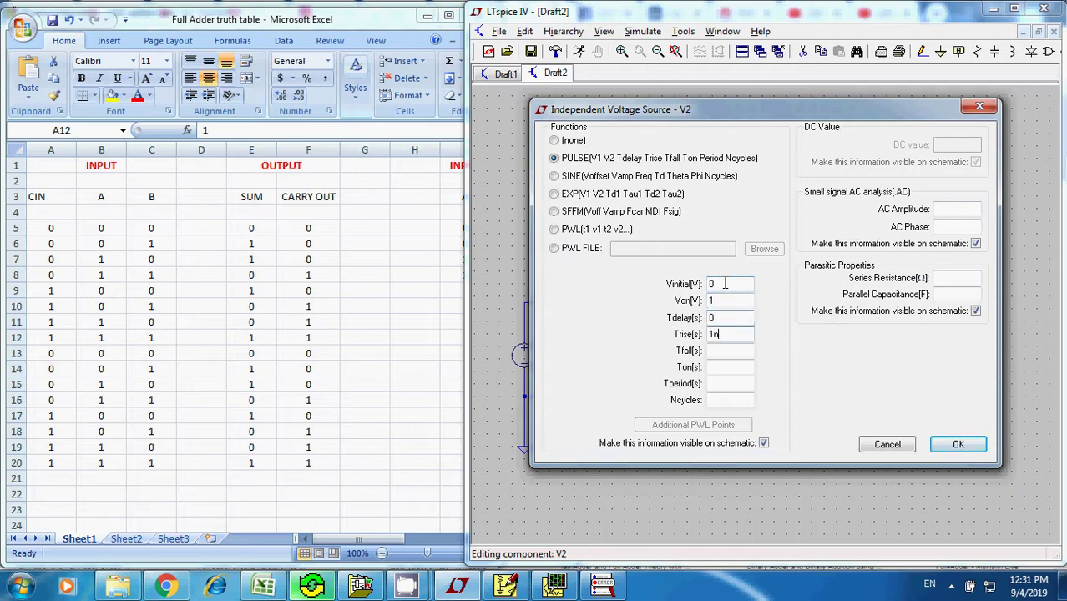
key(Tab)
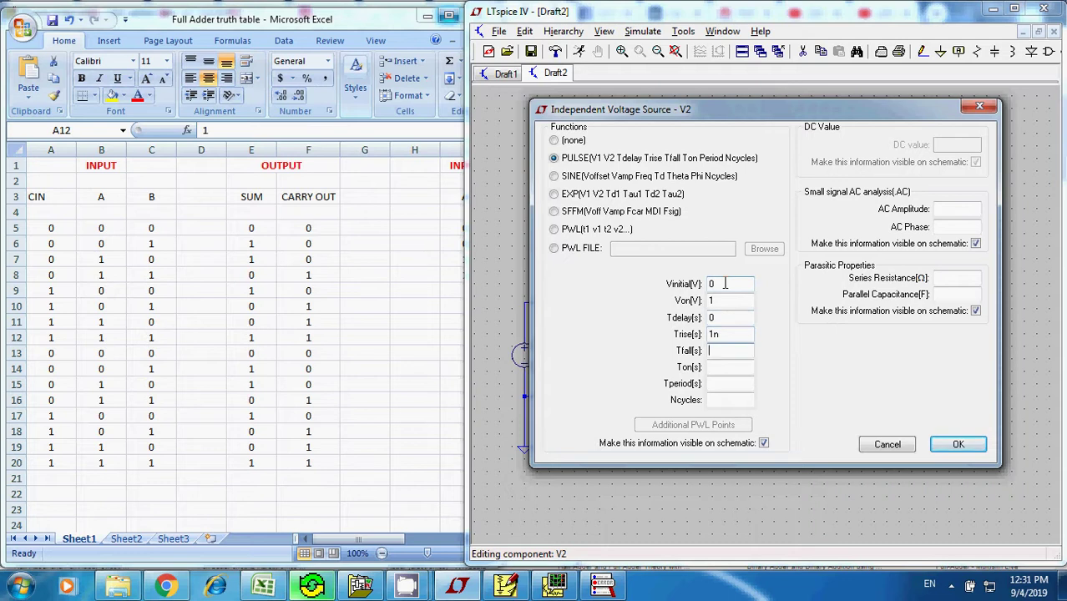
text(1n)
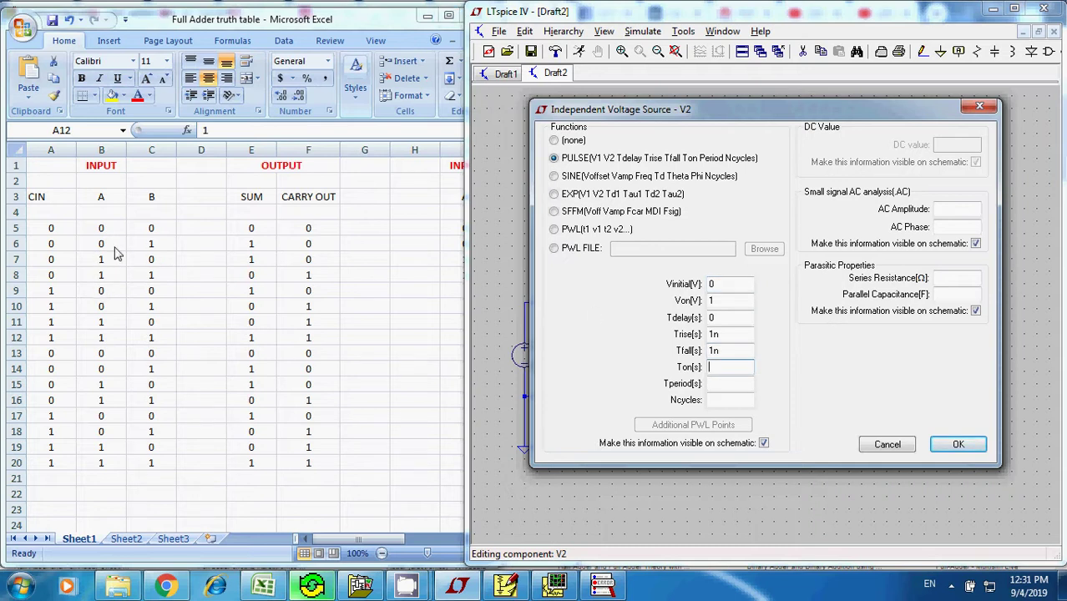
text(2)
click(716, 384)
text(4)
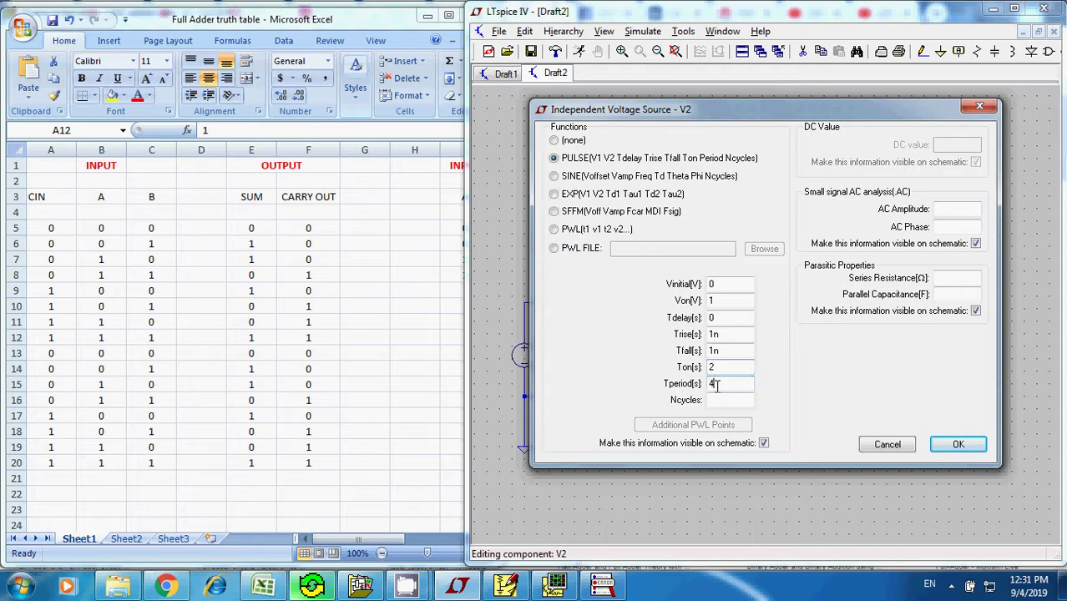
click(957, 445)
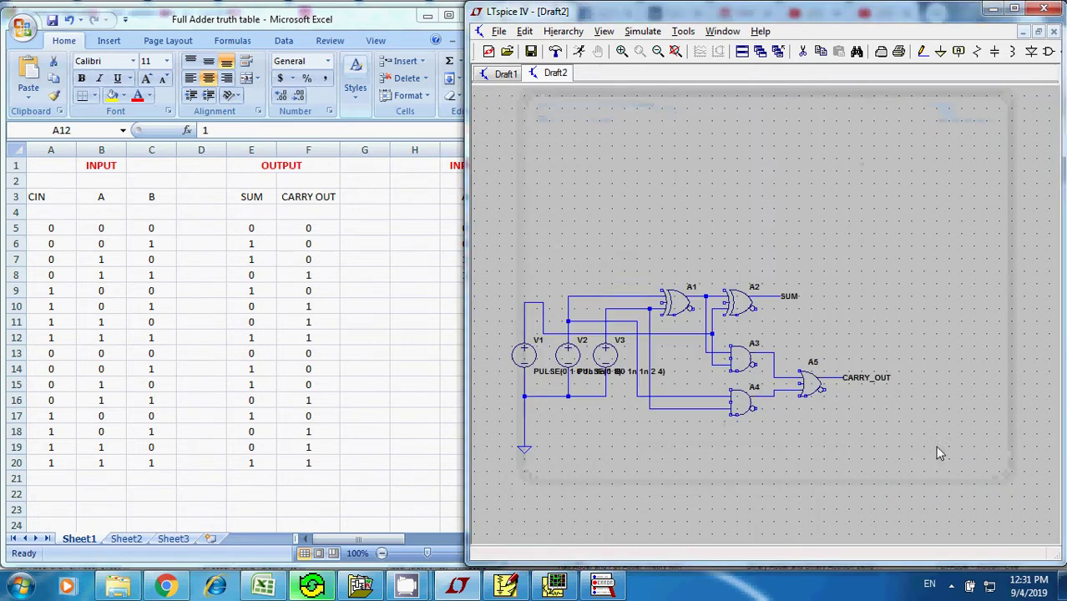
- Give source V3 a PULSE function with Vinitial 0, Von 1 and Tdelay 0
right_click(628, 352)
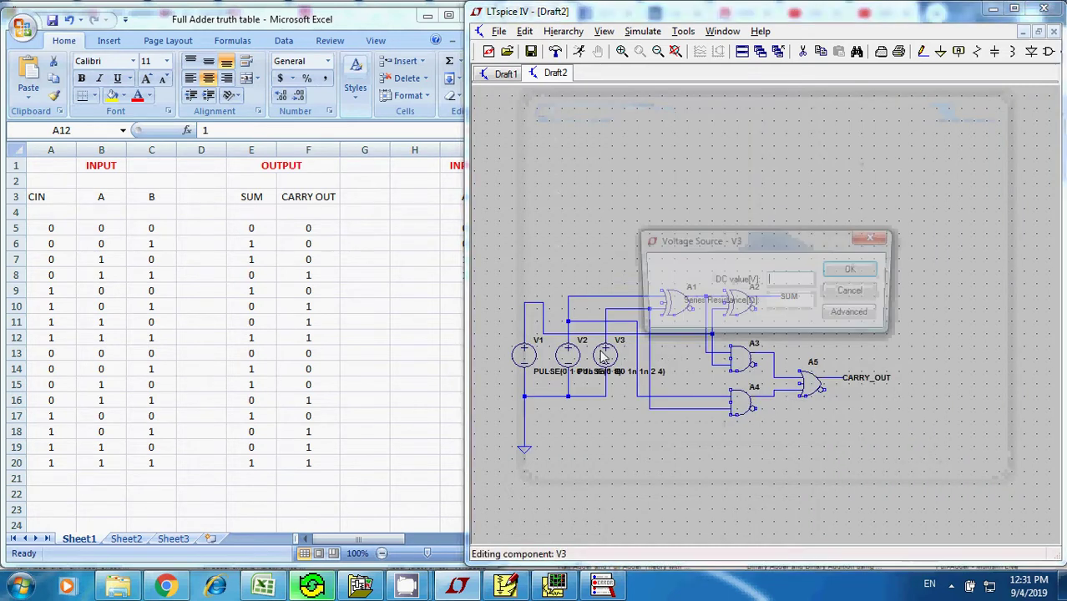
click(853, 315)
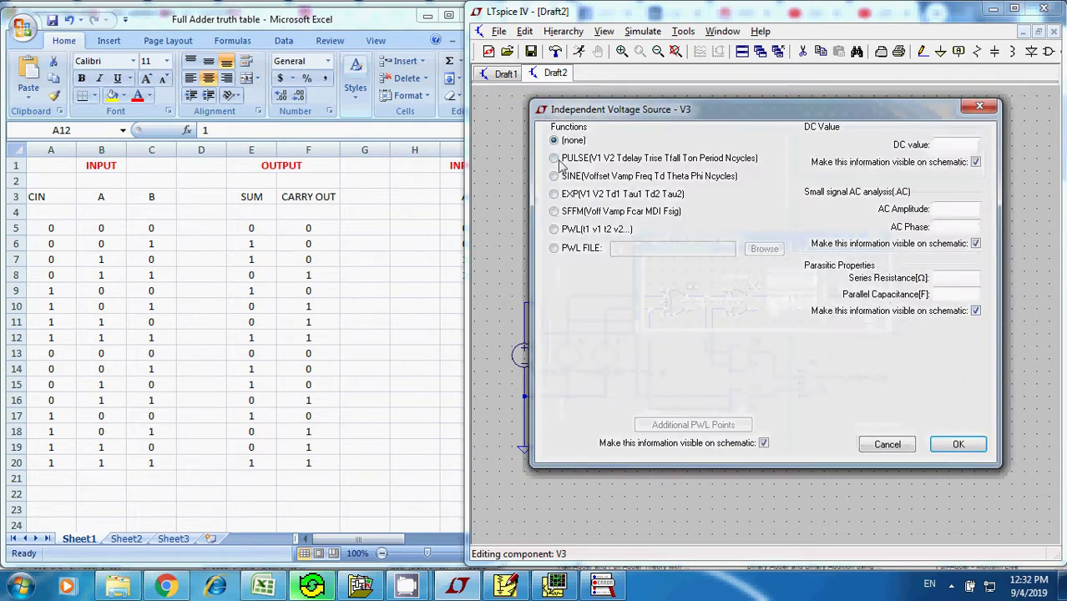
click(557, 159)
click(735, 285)
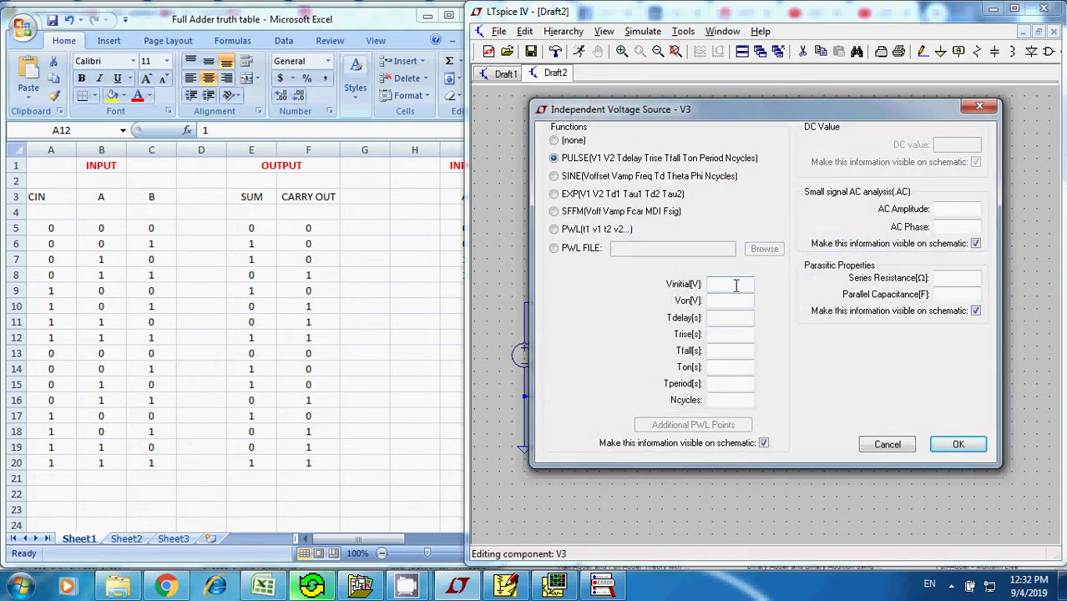
text(0)
key(Tab)
text(1)
key(Tab)
text(0)
- Set V3's pulse rise and fall times to 1n, on-time to 1 and period to 2, and accept the source settings
key(Tab)
text(1n)
key(Tab)
text(1n)
key(Tab)
text(1)
key(Tab)
text(2)
click(960, 446)
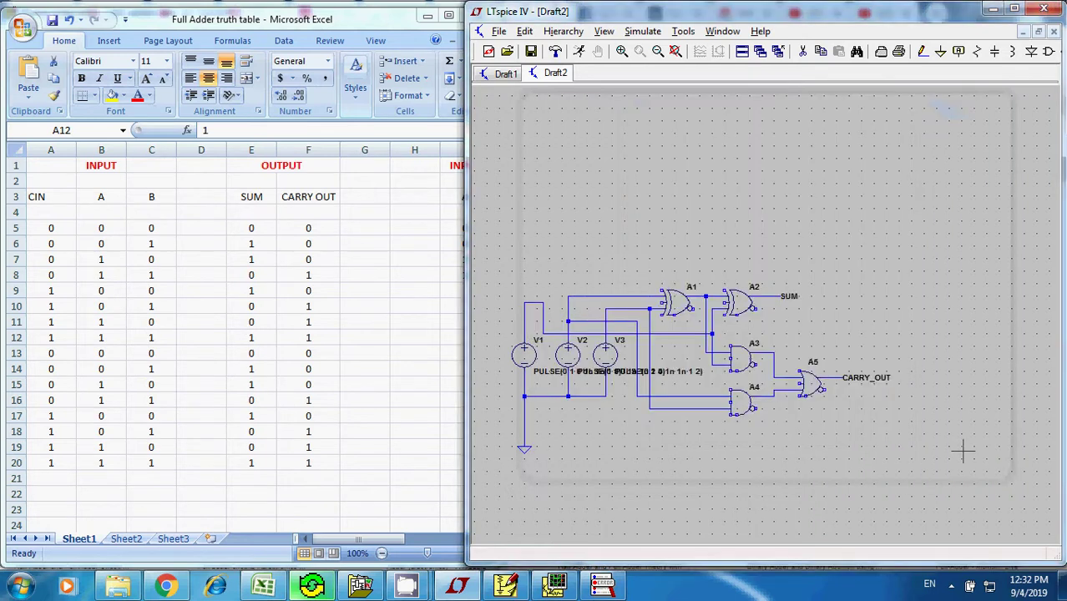
- Maximize the LTspice window and move V1's PULSE text down to just below V2's PULSE text
click(1016, 8)
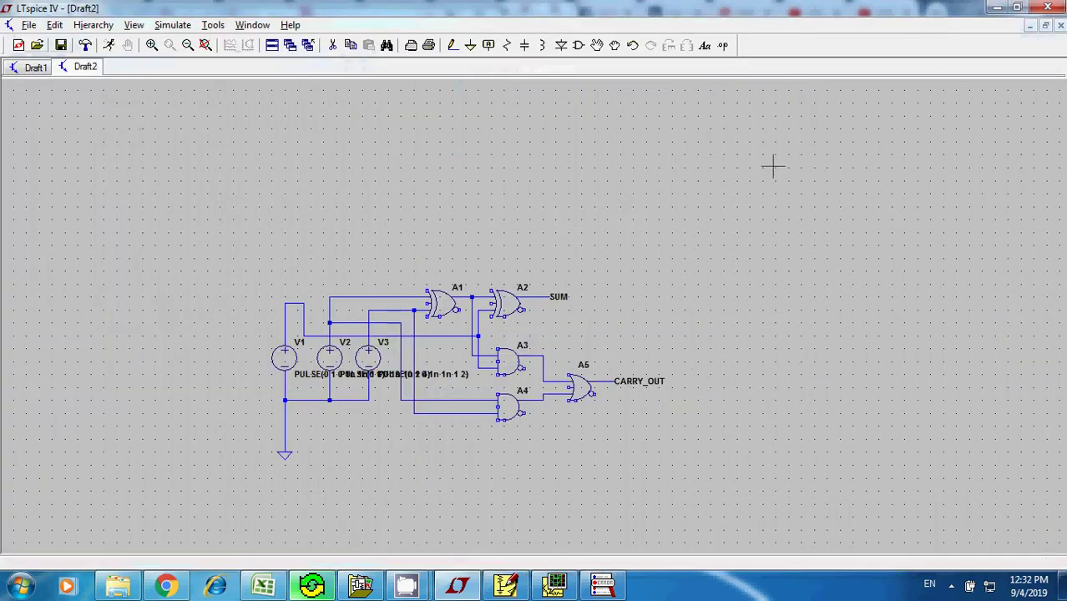
click(151, 45)
click(301, 220)
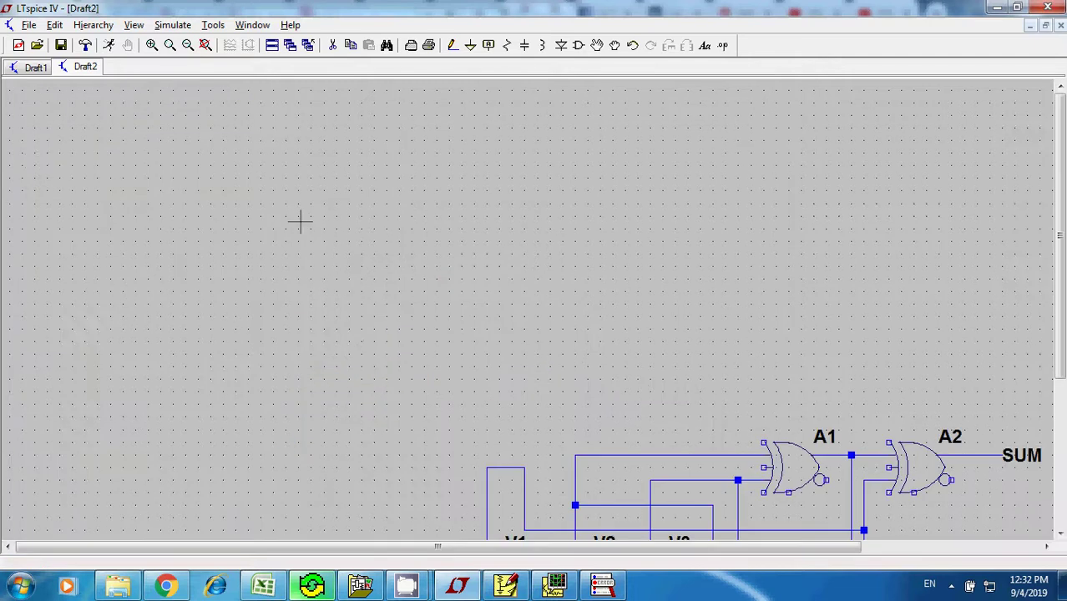
scroll(393, 314, up, 2)
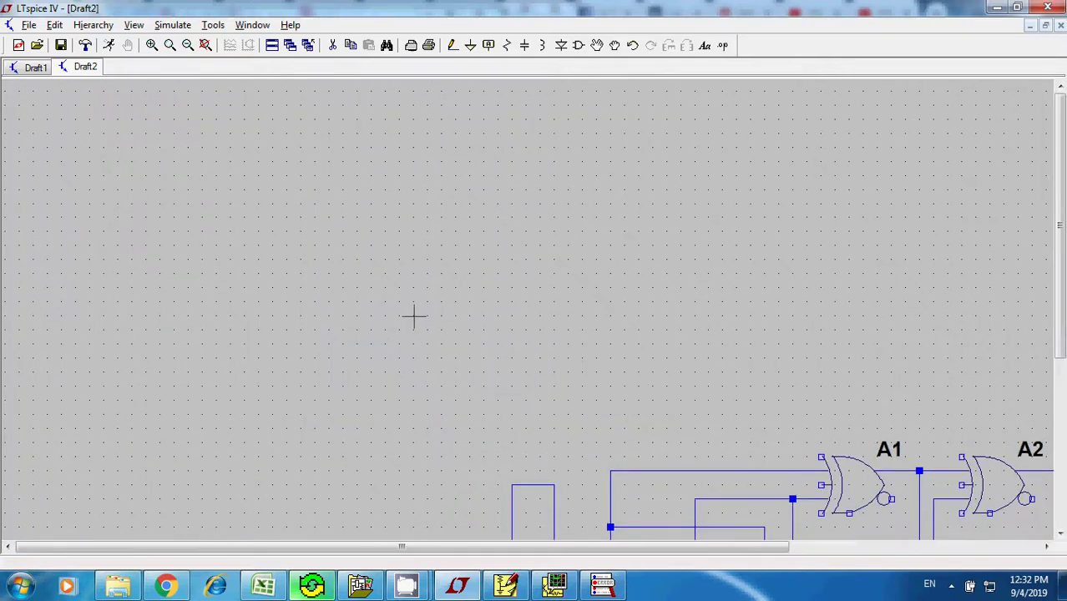
click(1060, 534)
click(1060, 533)
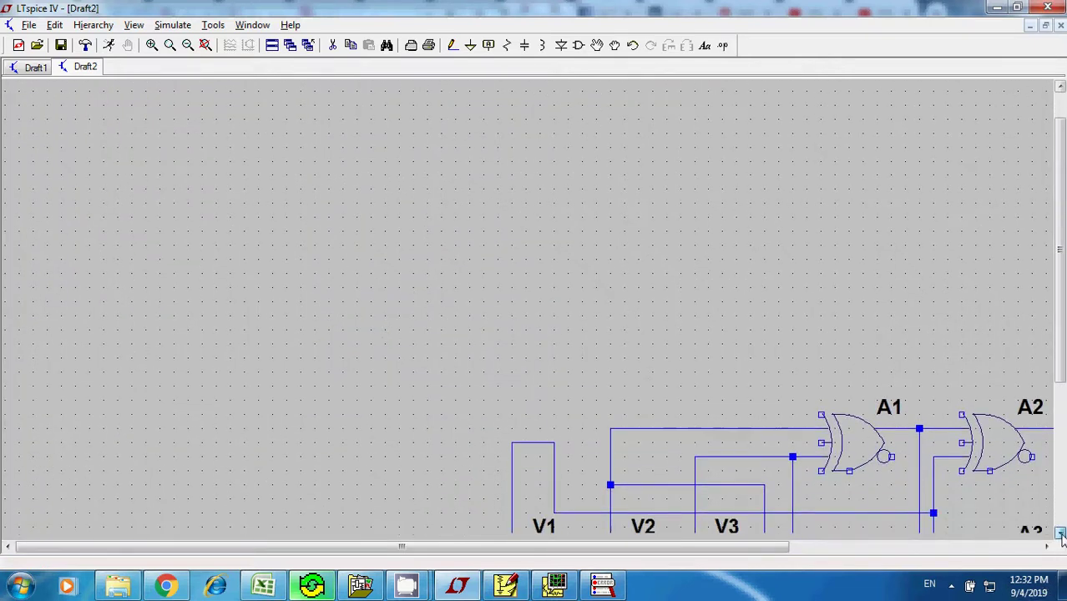
drag(1060, 534, 1046, 547)
click(1046, 548)
click(1046, 548)
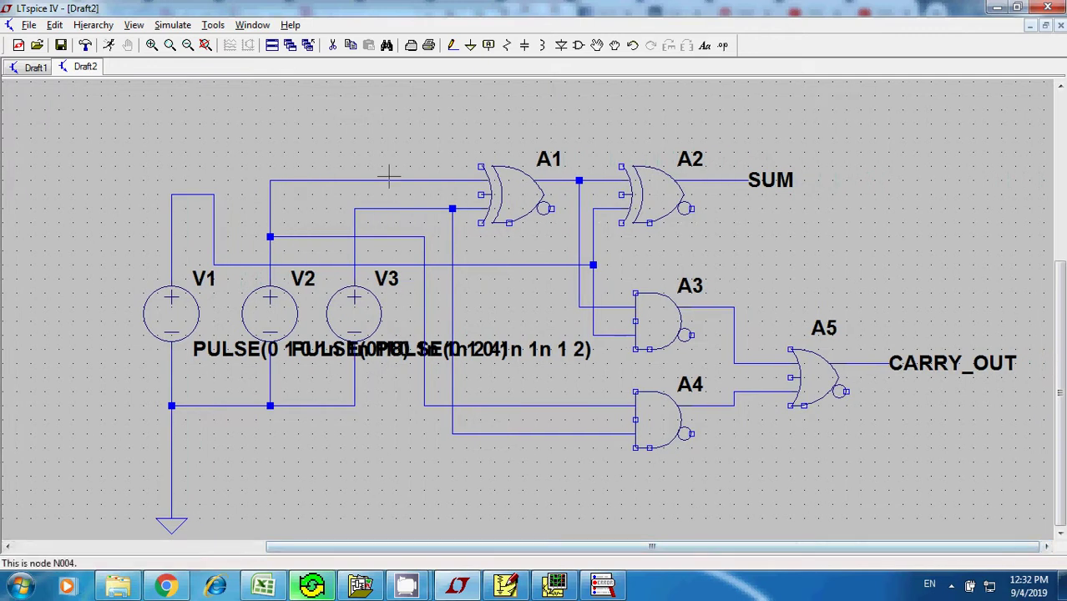
click(334, 50)
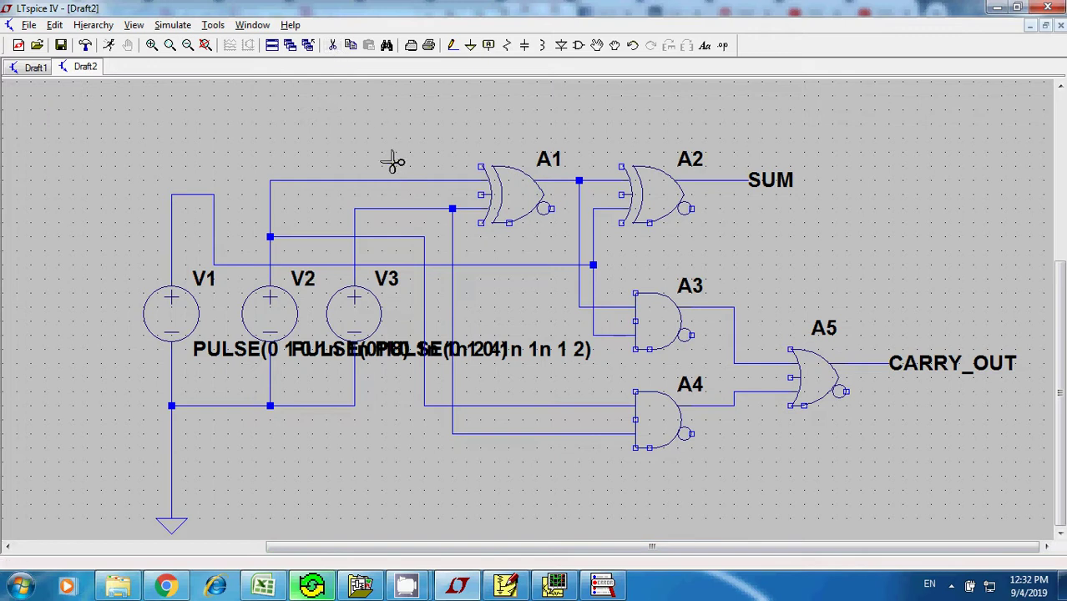
click(597, 45)
click(384, 347)
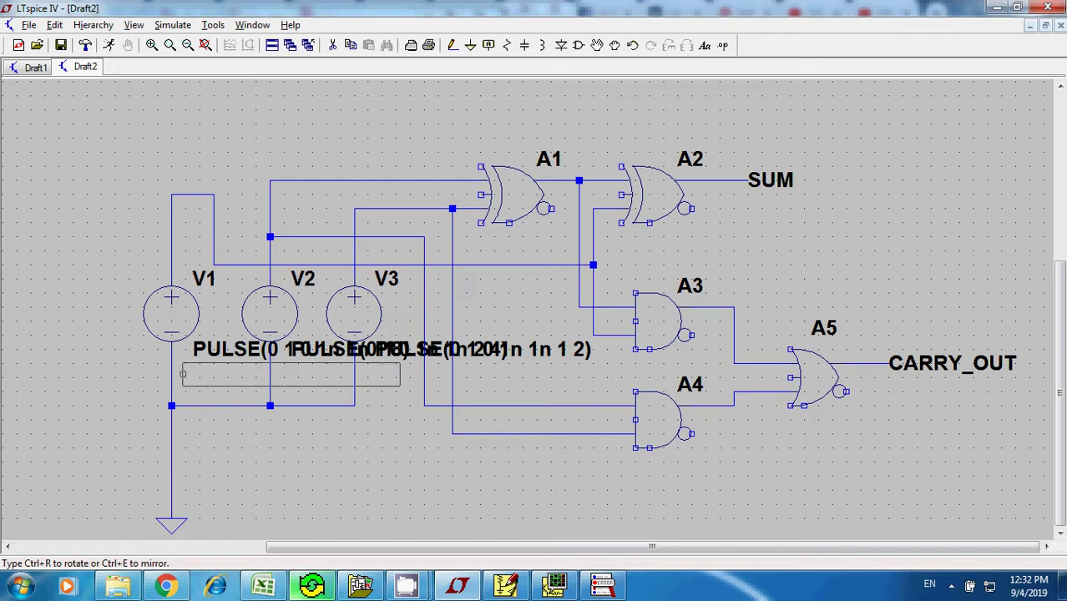
click(374, 372)
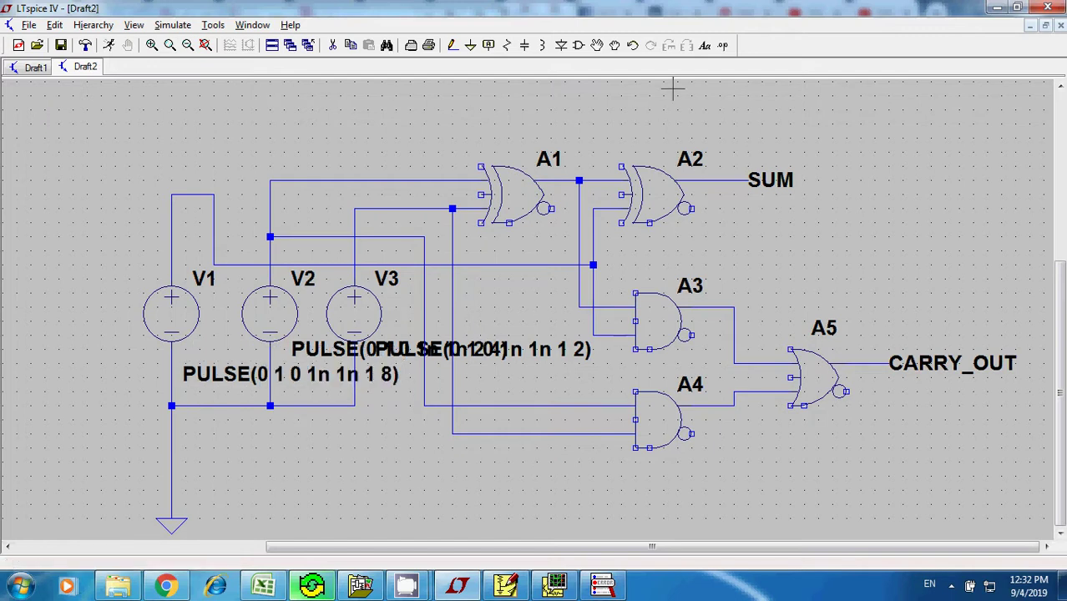
- Move V3's PULSE text into the empty area below the input wires of gate A4
click(597, 45)
click(566, 349)
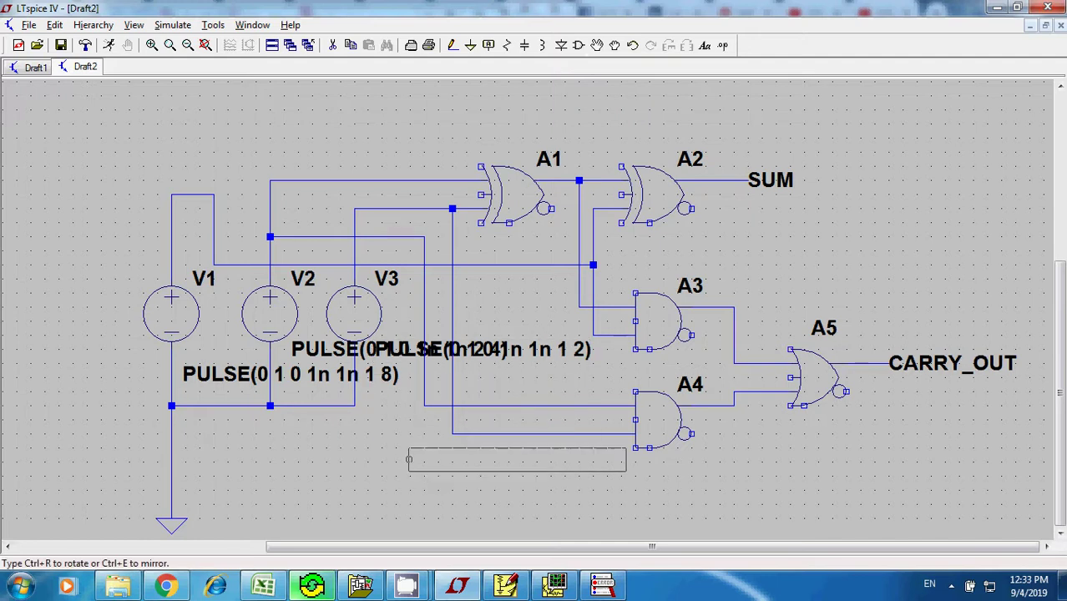
click(409, 459)
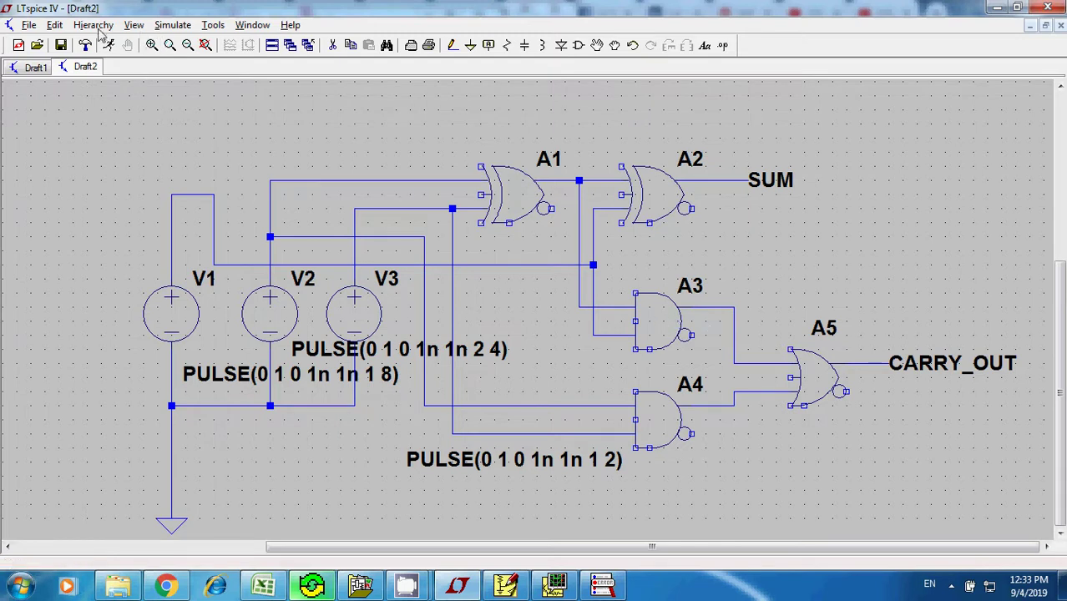
- Open the transient analysis settings and check the eight CIN, A and B input combinations, A5:C12, in the Excel truth table
click(55, 26)
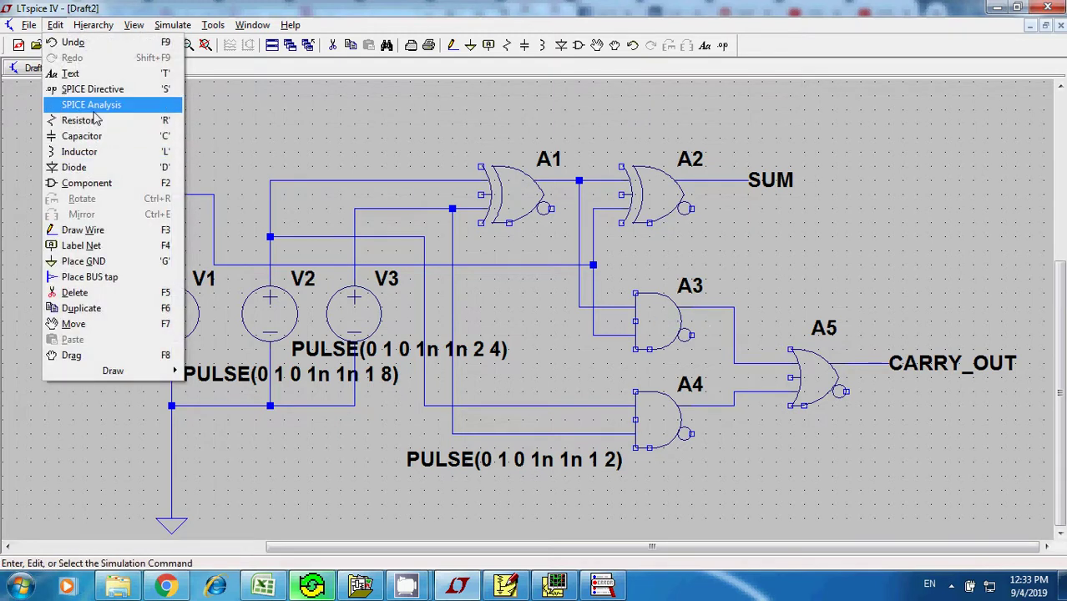
click(94, 107)
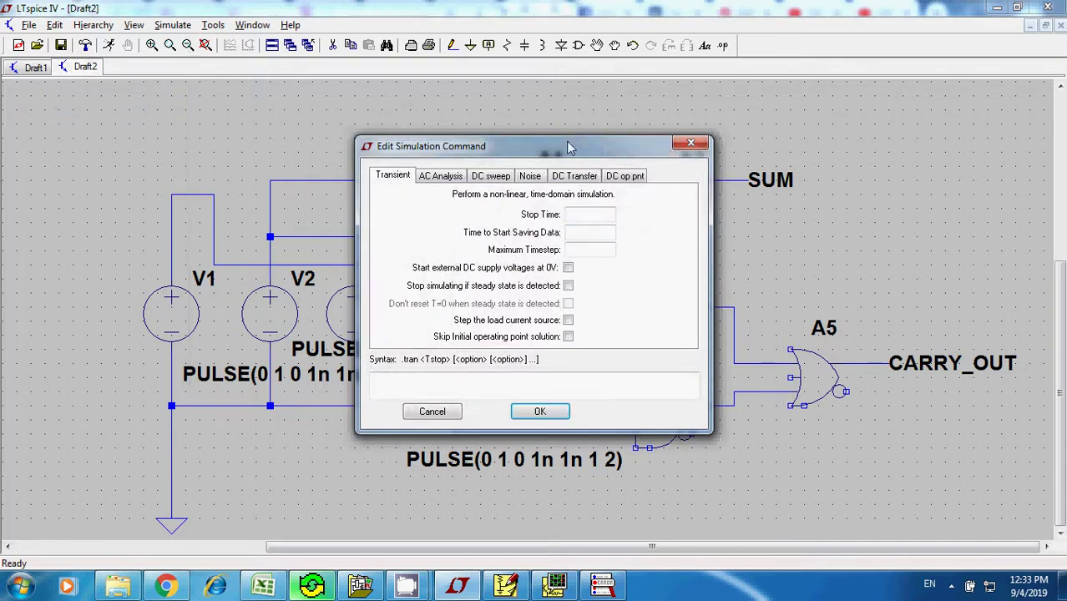
drag(571, 148, 789, 116)
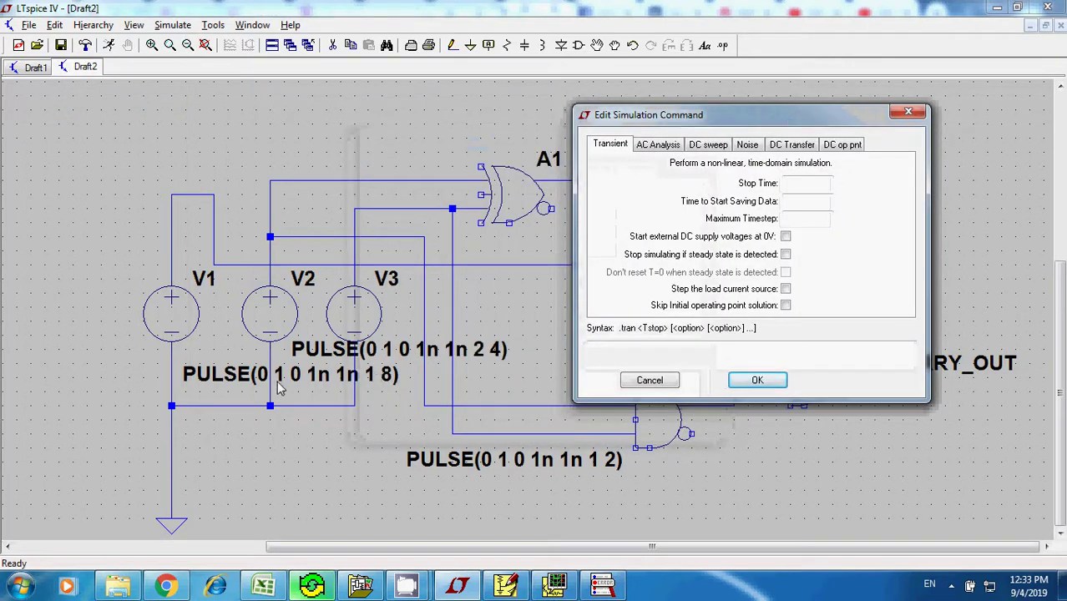
click(264, 586)
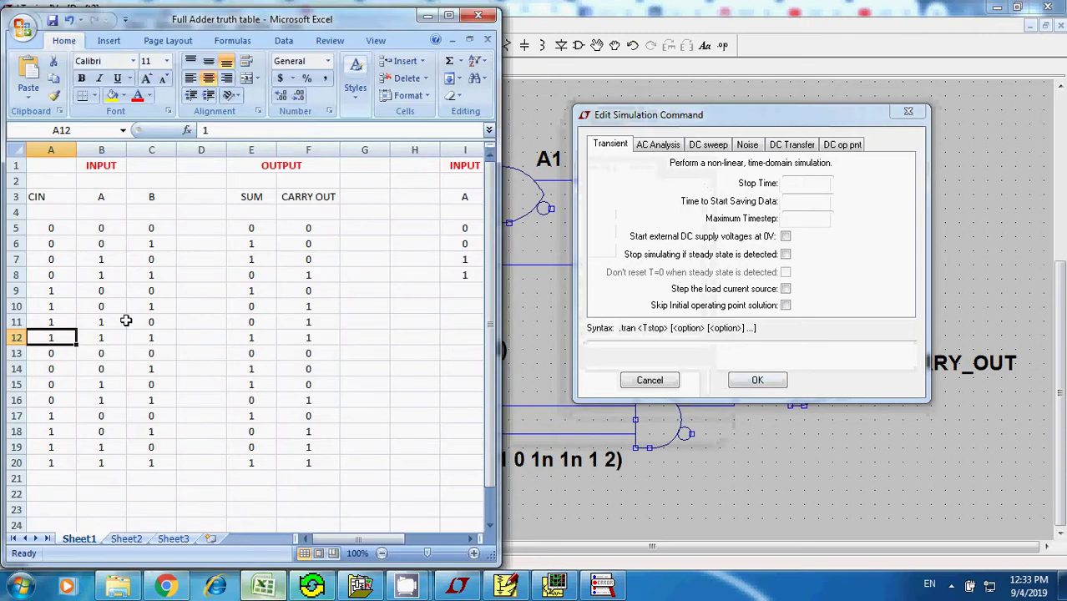
click(70, 228)
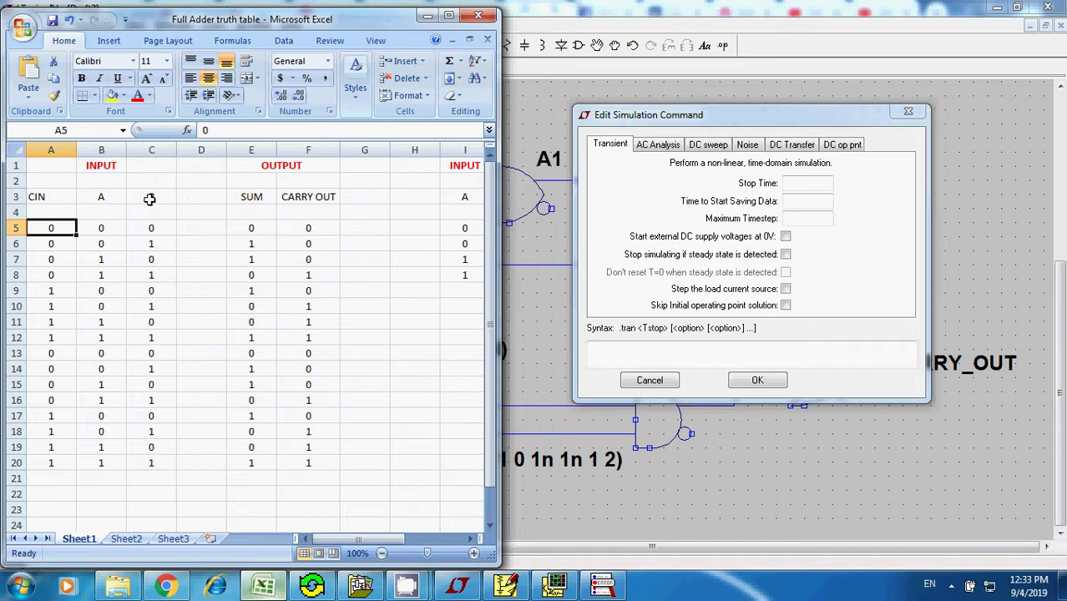
drag(48, 238, 167, 341)
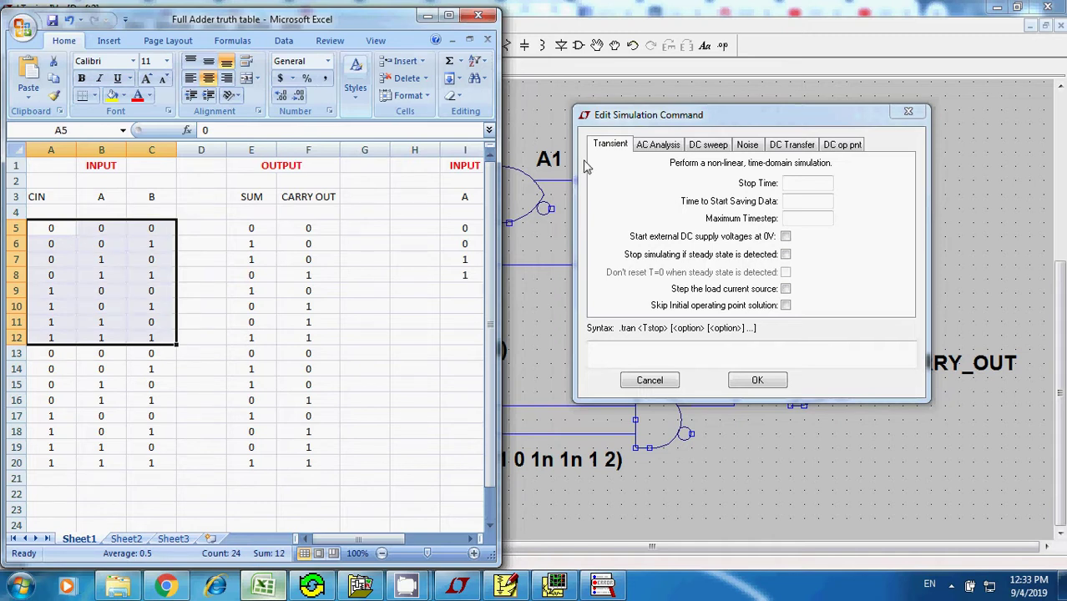
- Set the transient stop time to 10 and place the .tran directive above source V1 in the LTspice schematic
click(810, 186)
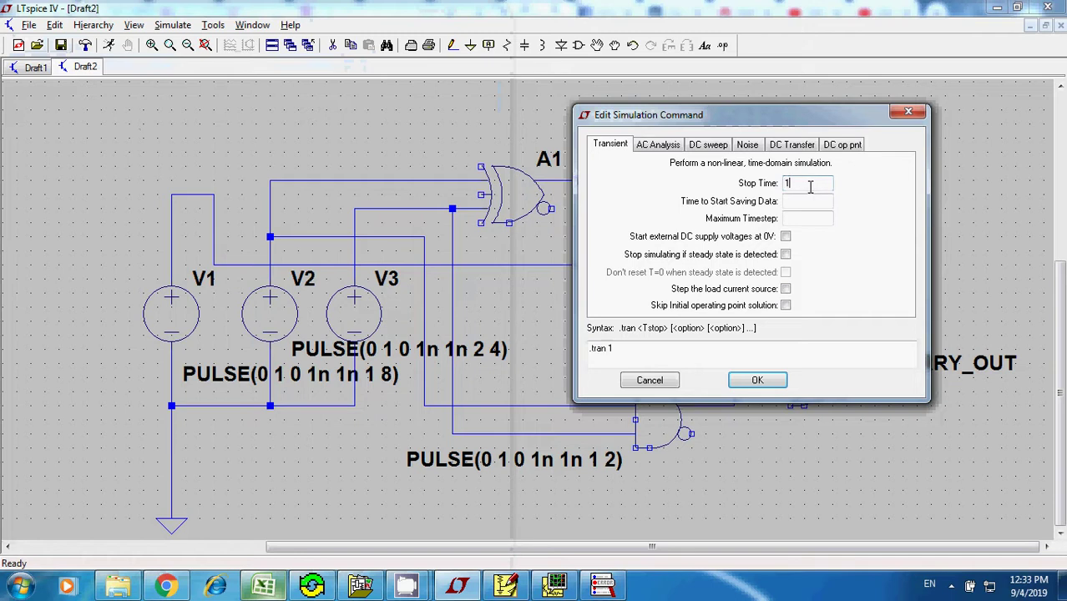
text(10)
click(757, 380)
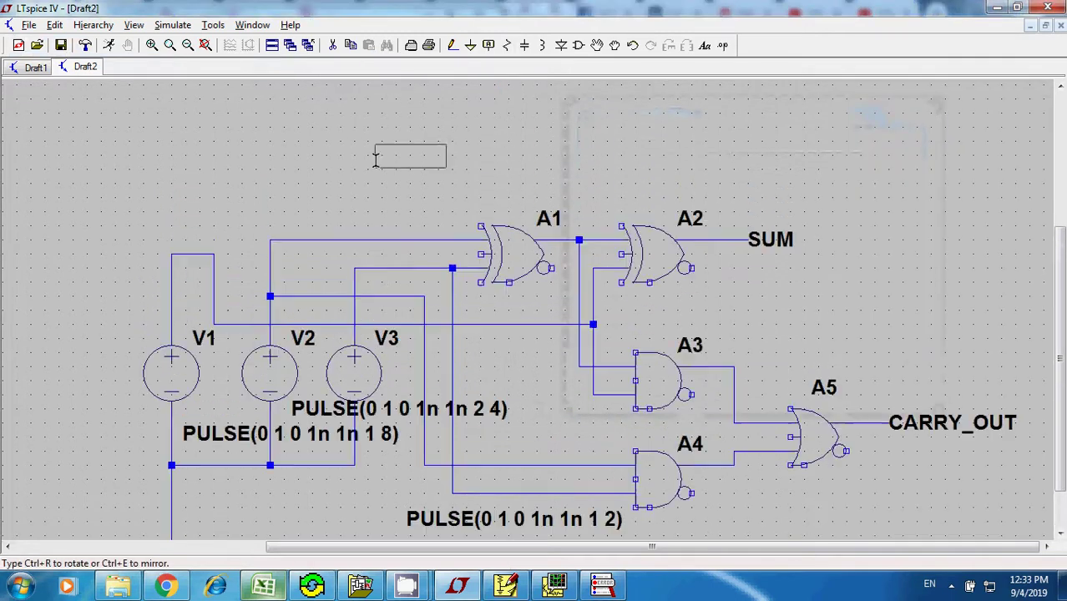
click(153, 205)
right_click(153, 204)
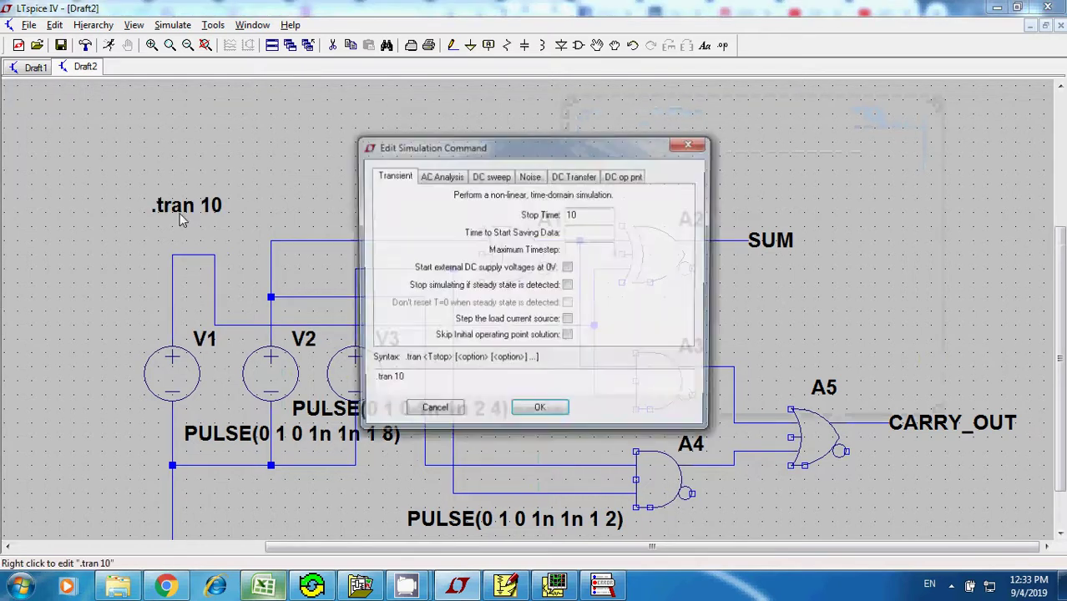
click(438, 417)
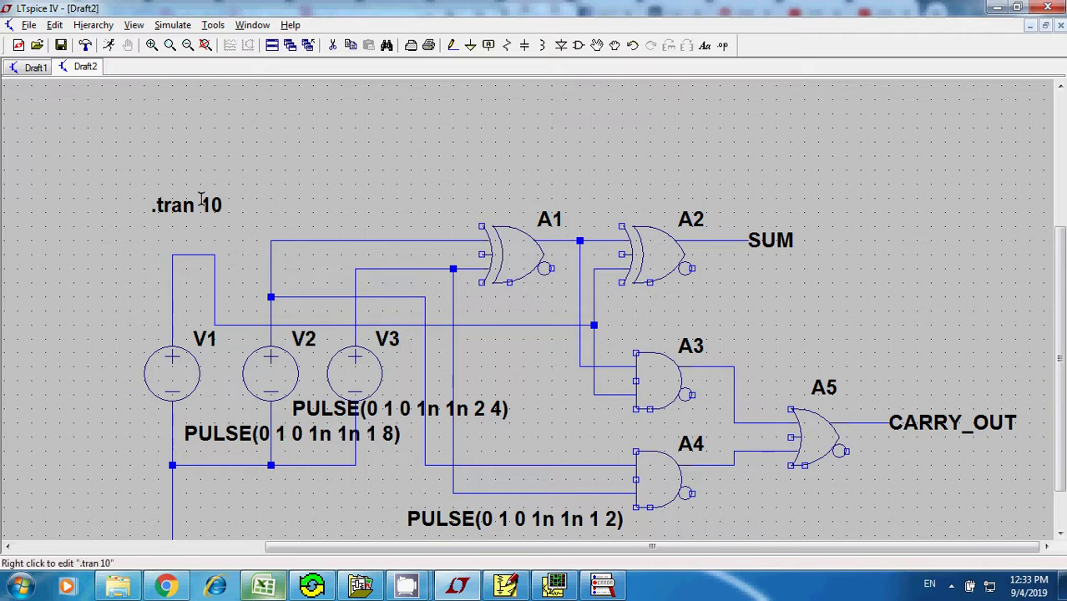
- Run the transient simulation and maximize its waveform window
click(165, 26)
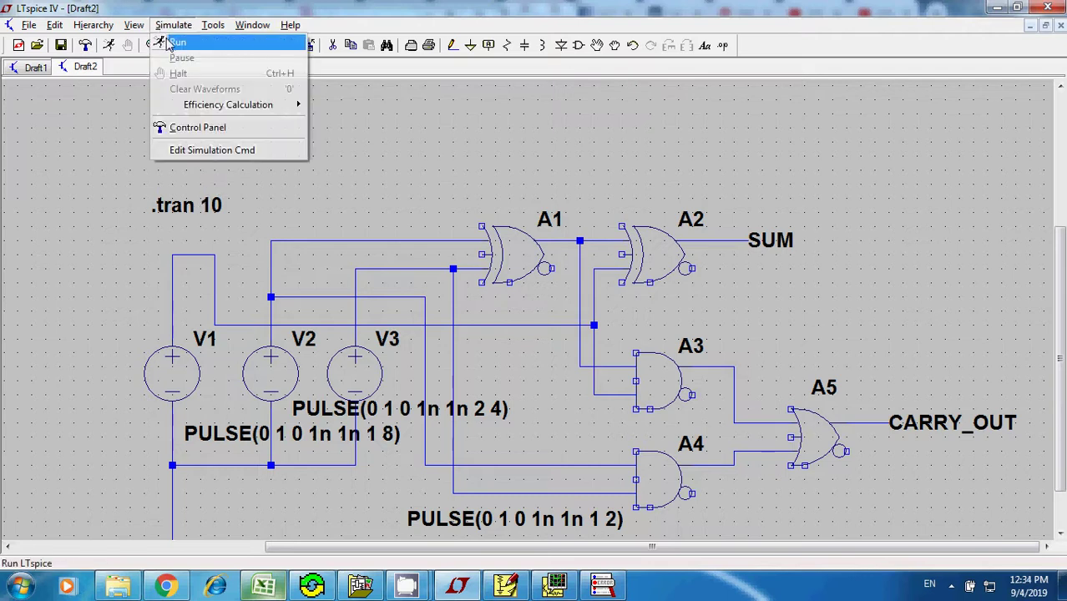
click(174, 42)
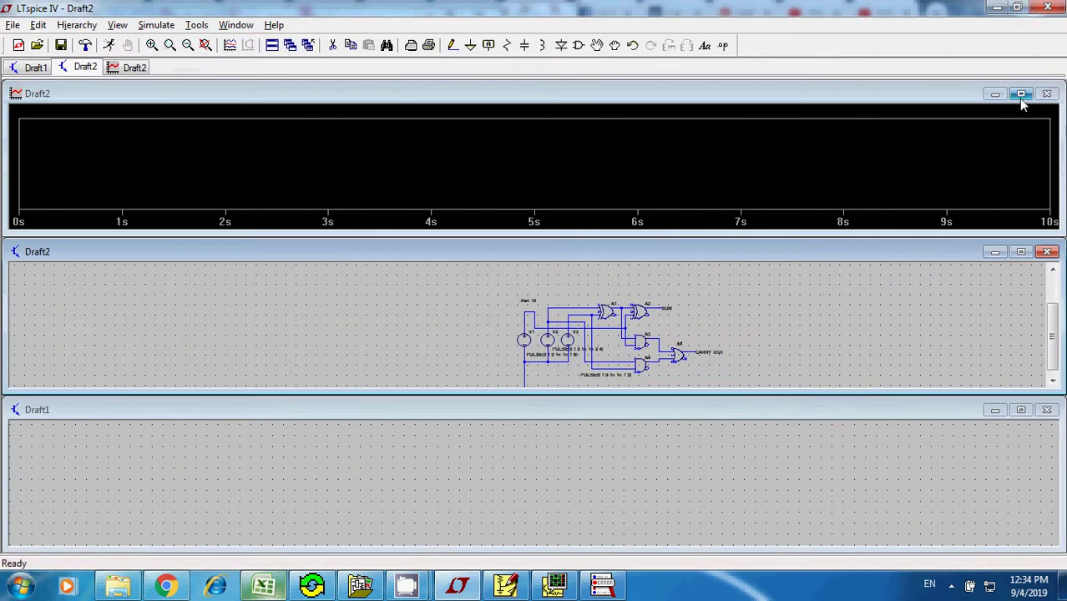
click(1019, 94)
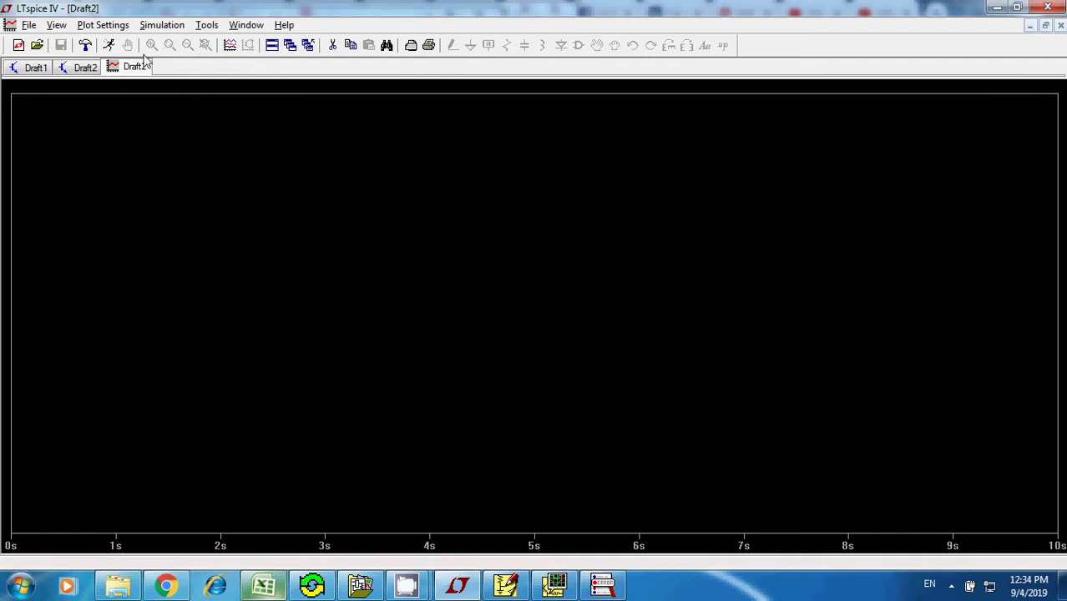
- Look through the list of waveforms available to plot and close it without selecting any
click(230, 47)
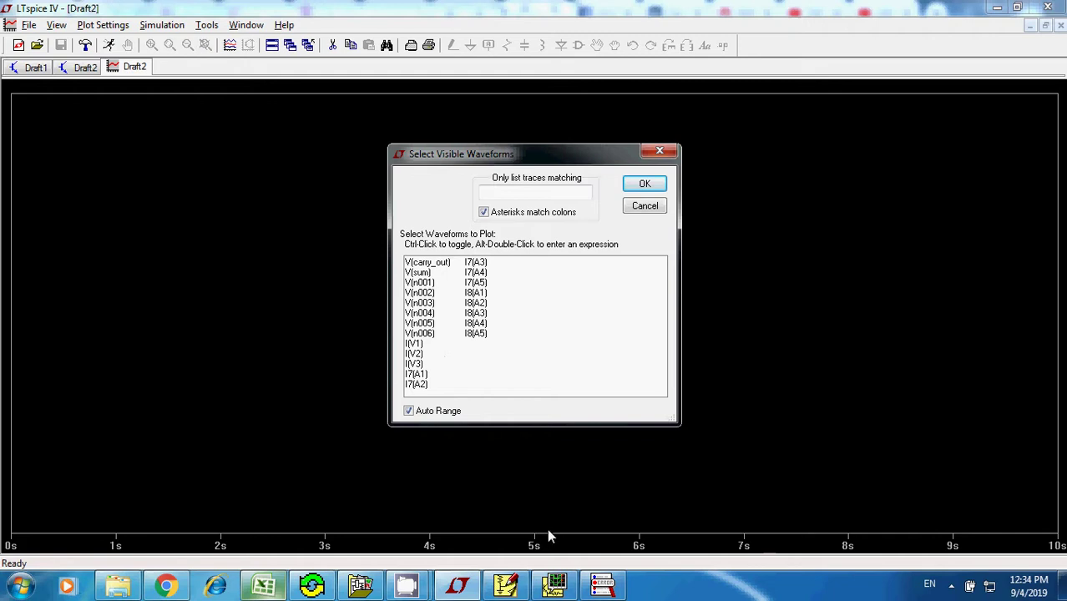
click(80, 71)
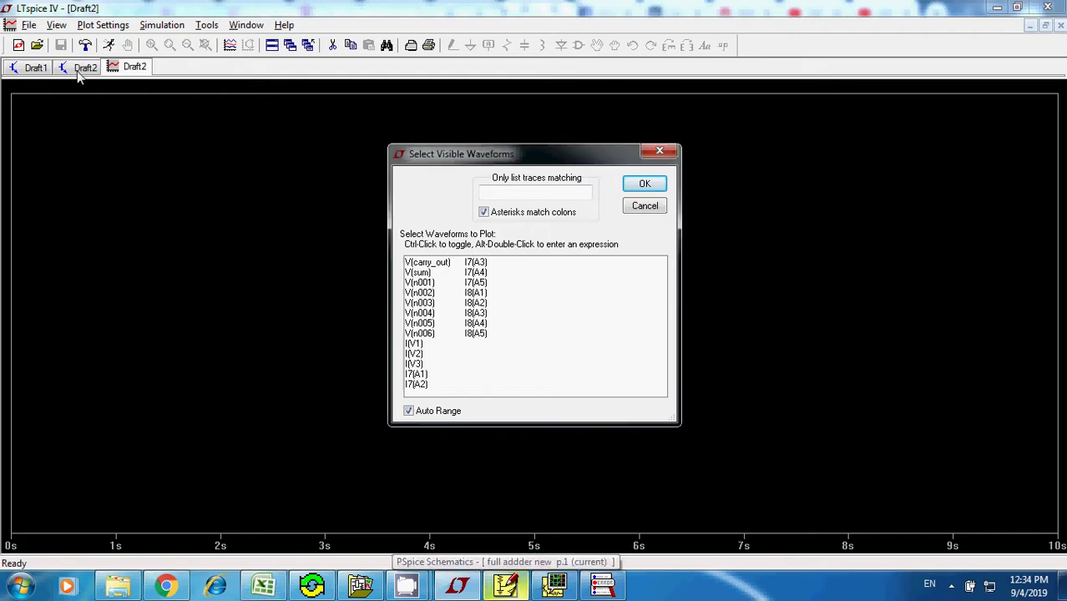
click(644, 205)
- Return to the Draft2 schematic and rename source V1 as CIN
click(87, 69)
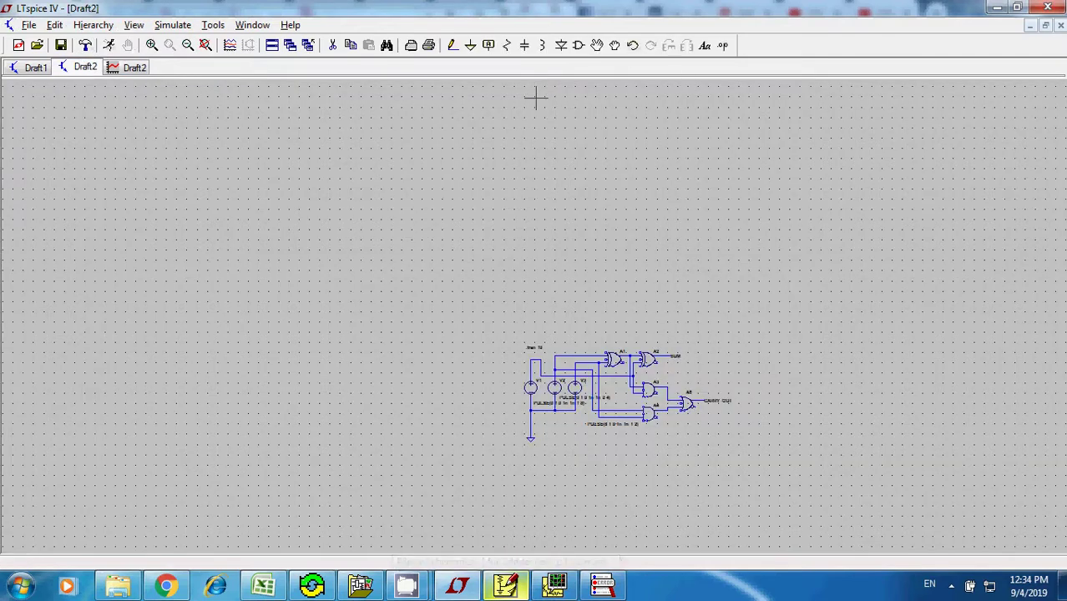
click(152, 46)
drag(299, 174, 354, 204)
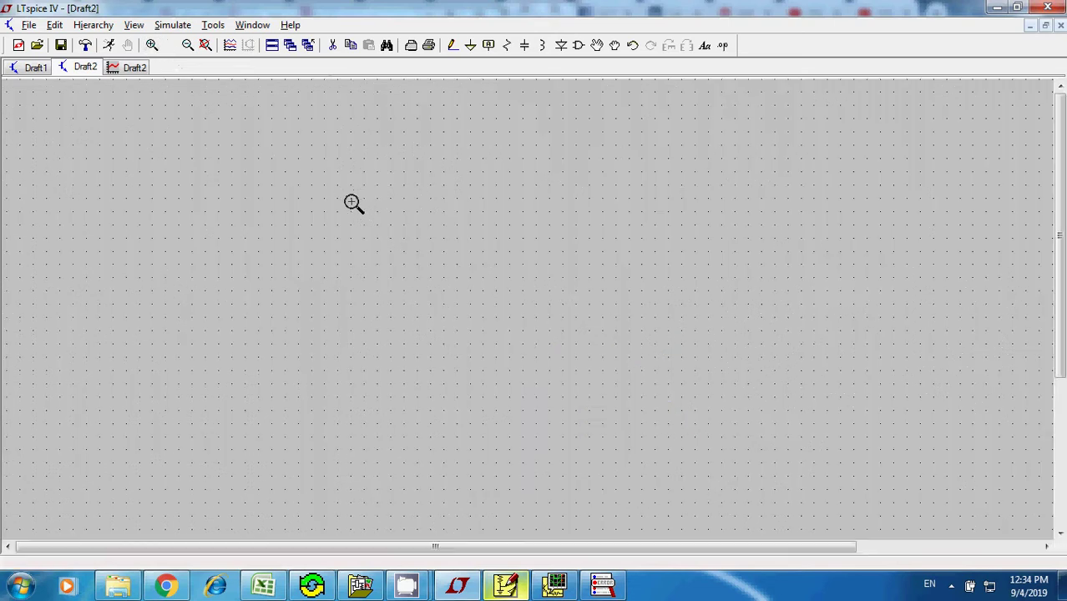
click(152, 45)
click(440, 276)
click(1058, 534)
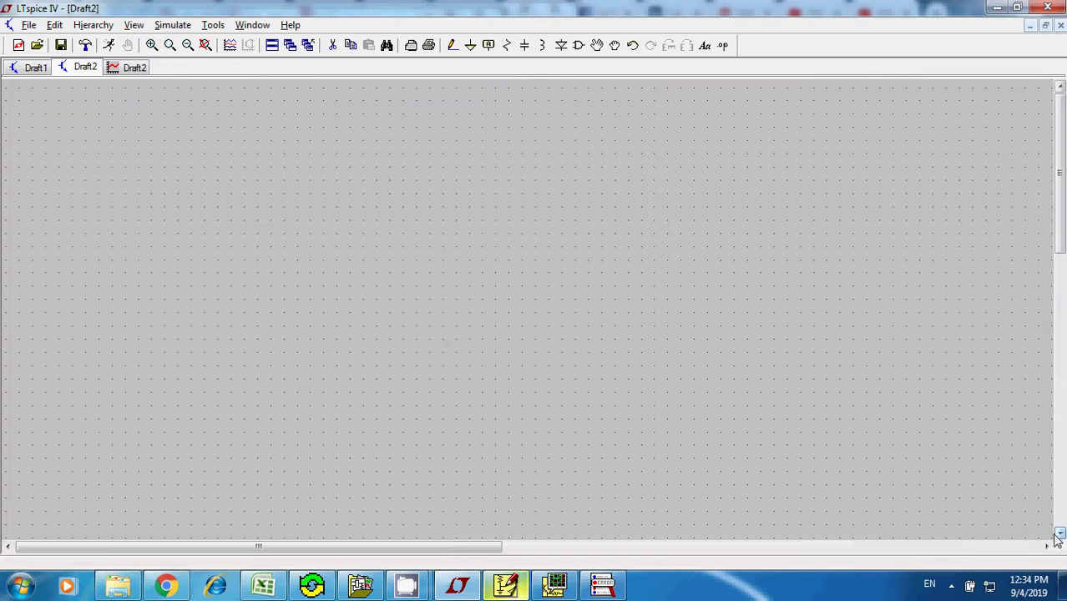
drag(1059, 535, 1060, 533)
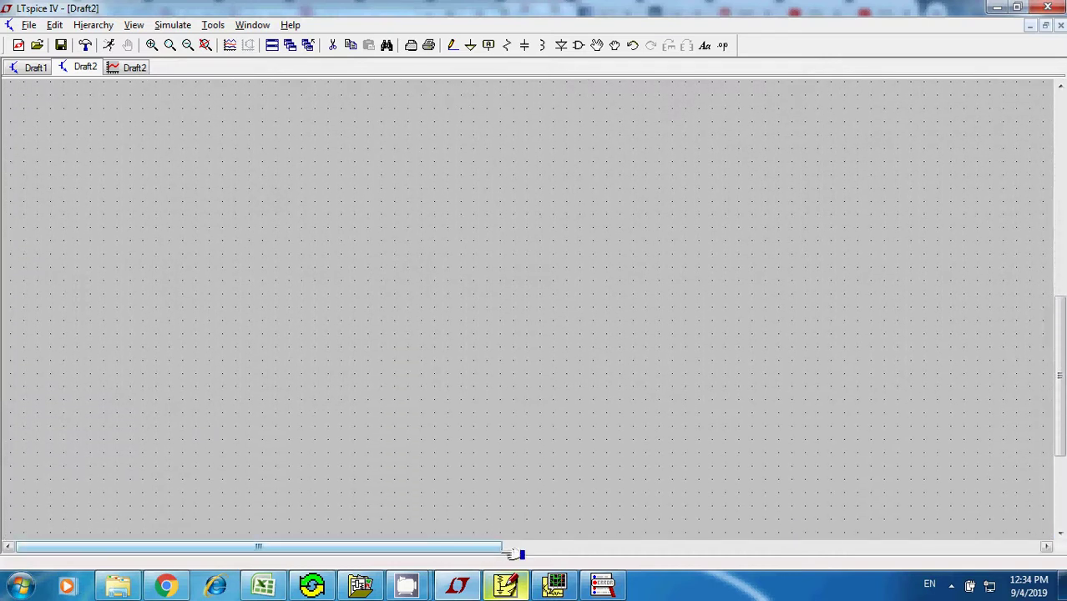
click(822, 546)
click(821, 546)
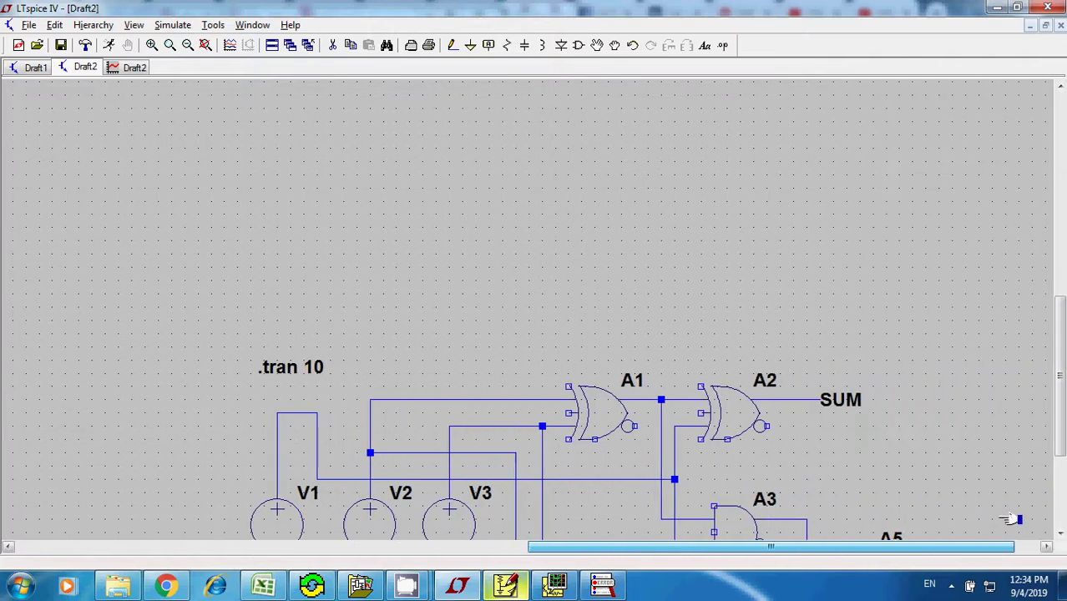
drag(1059, 376, 1059, 444)
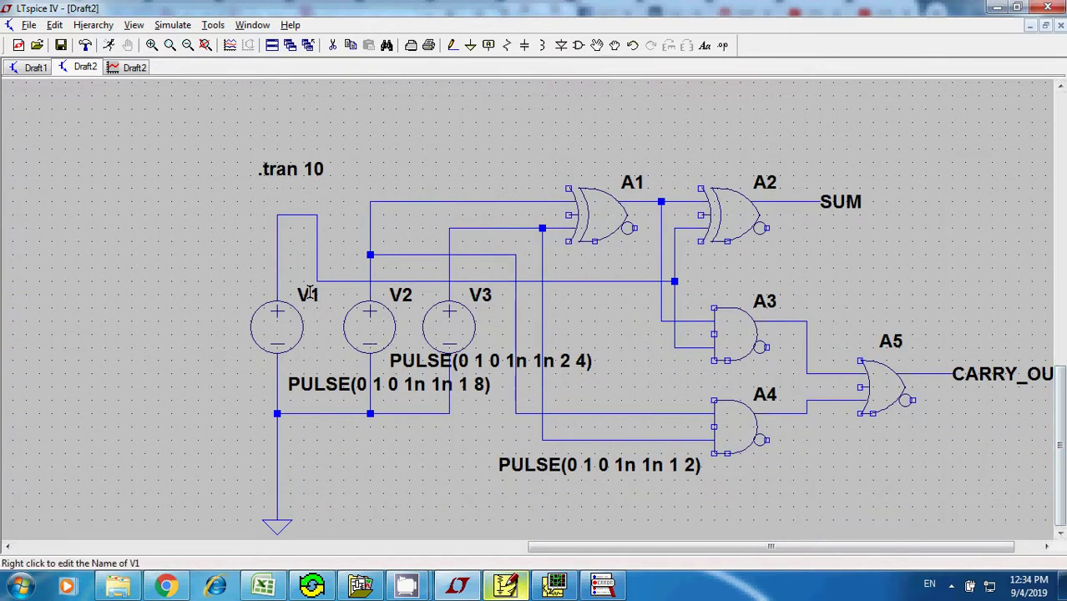
right_click(309, 294)
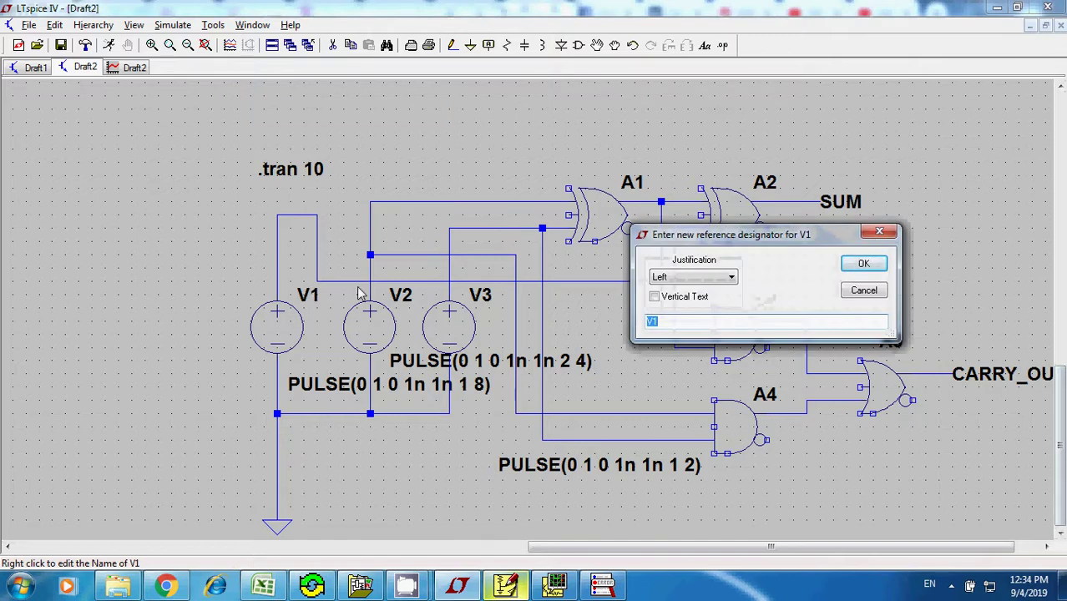
text(CIN)
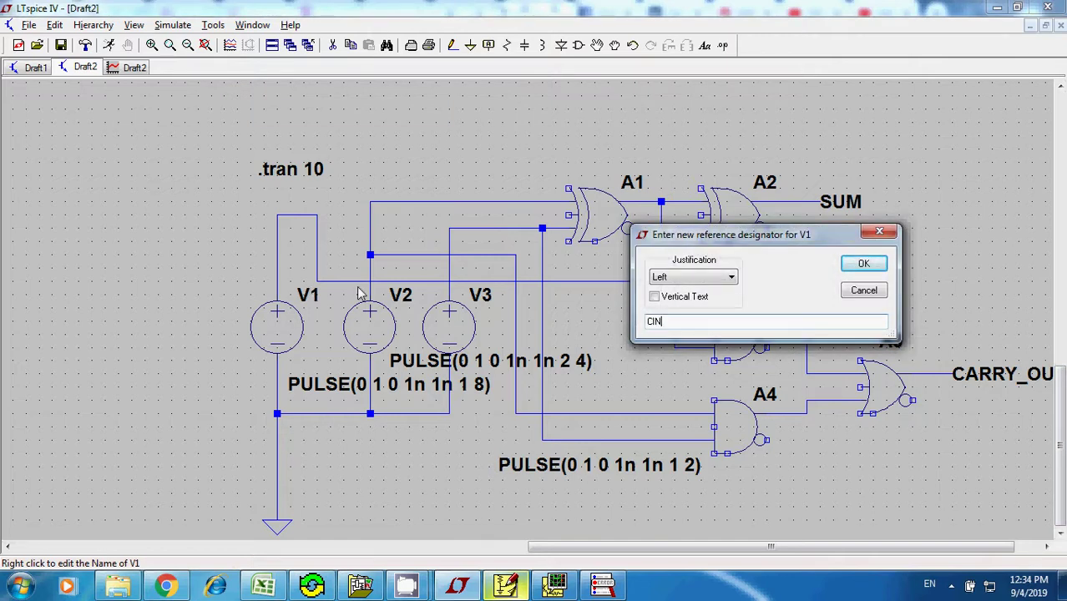
key(Return)
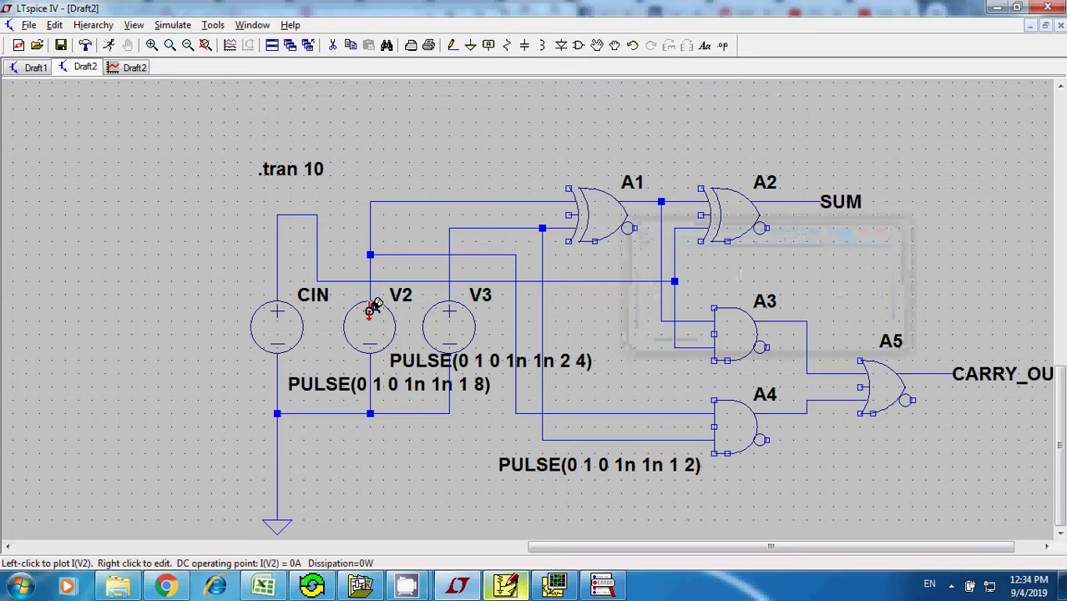
- Rename source V2 as A, leaving its pulse settings as they are
right_click(398, 289)
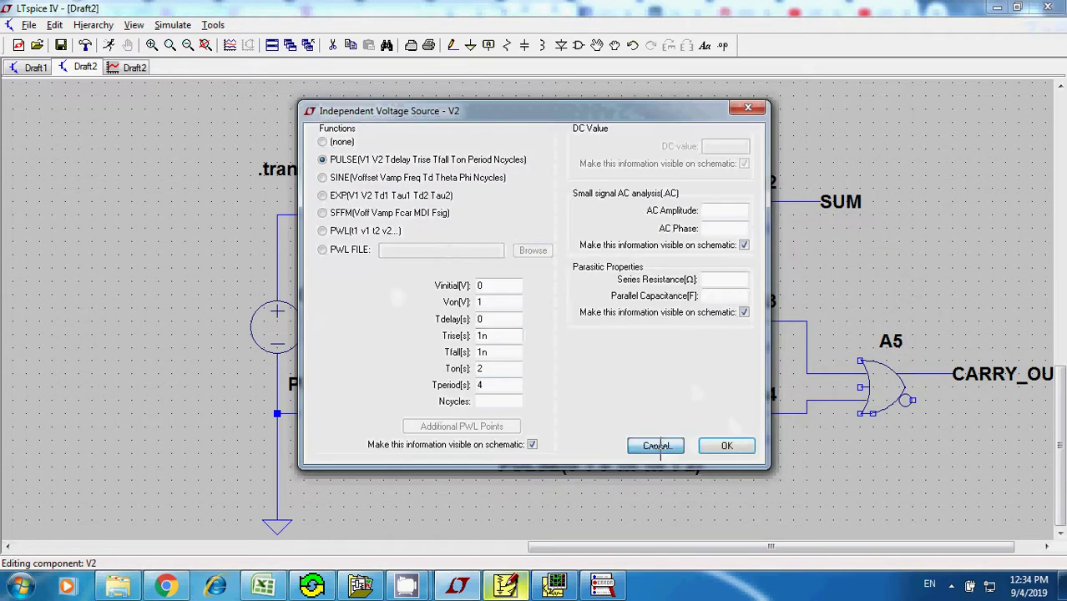
key(Escape)
right_click(399, 298)
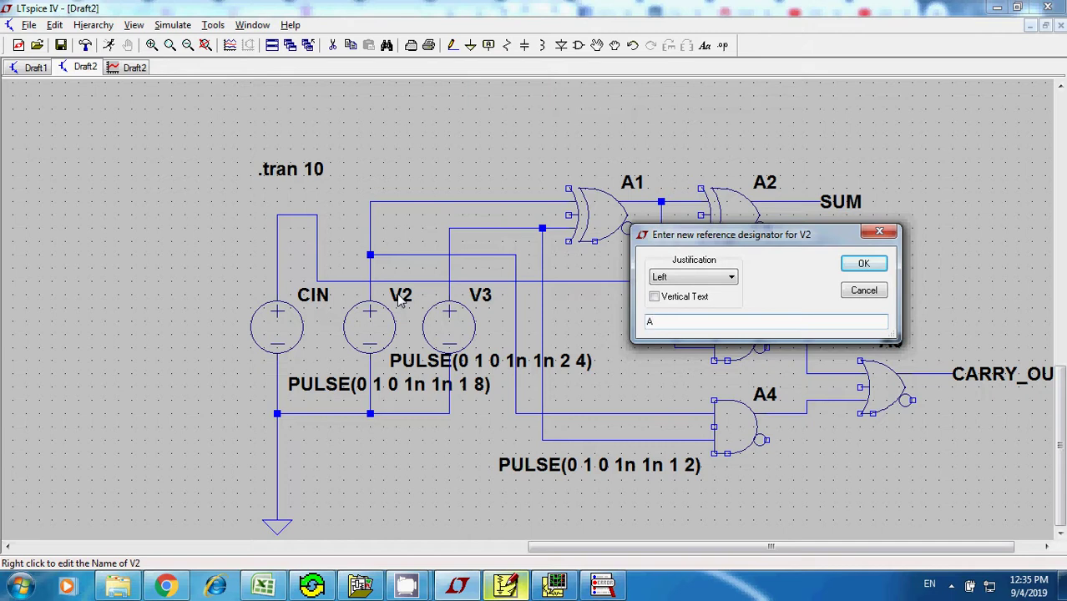
click(853, 264)
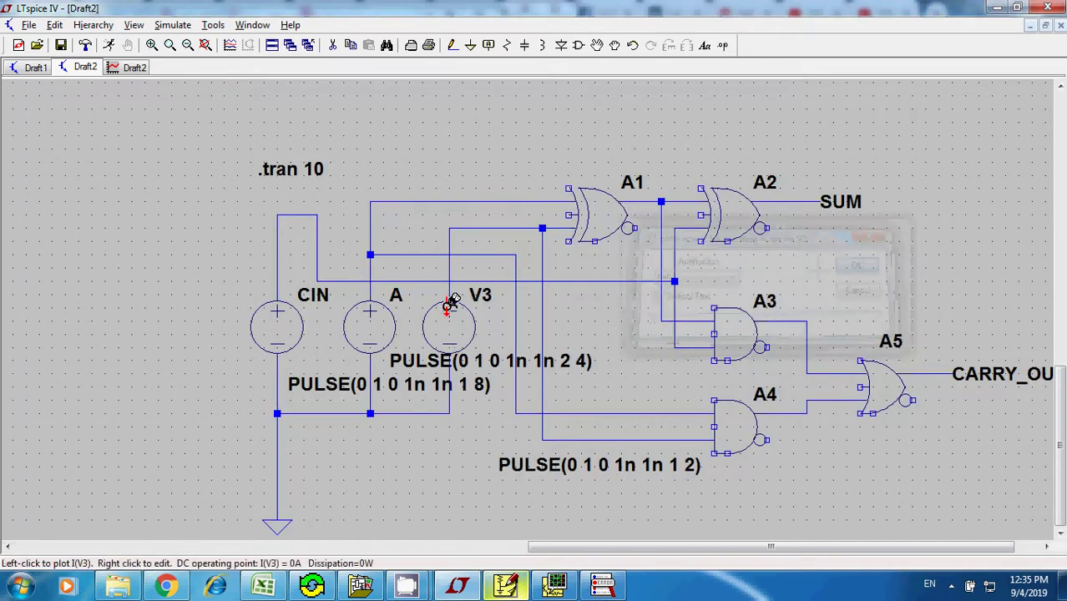
- Rename source V3 as B
right_click(499, 289)
right_click(483, 301)
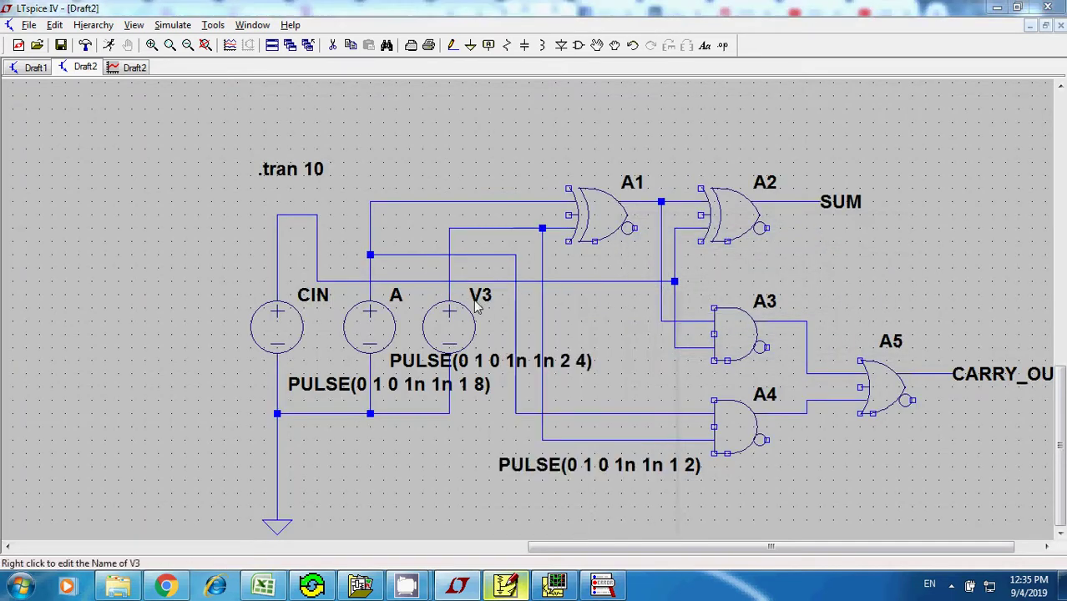
right_click(480, 299)
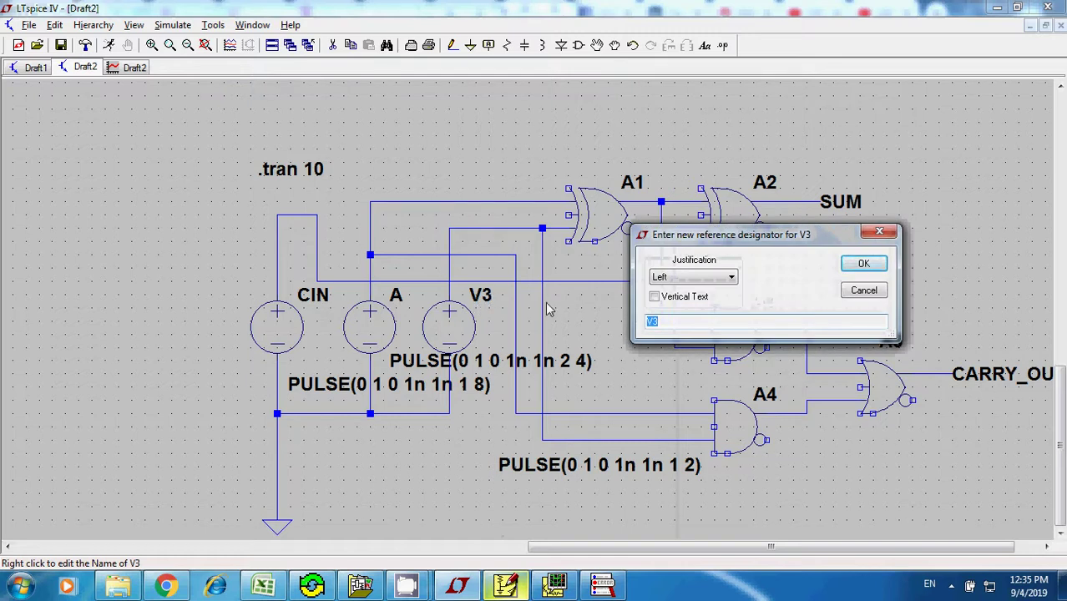
text(B)
click(863, 264)
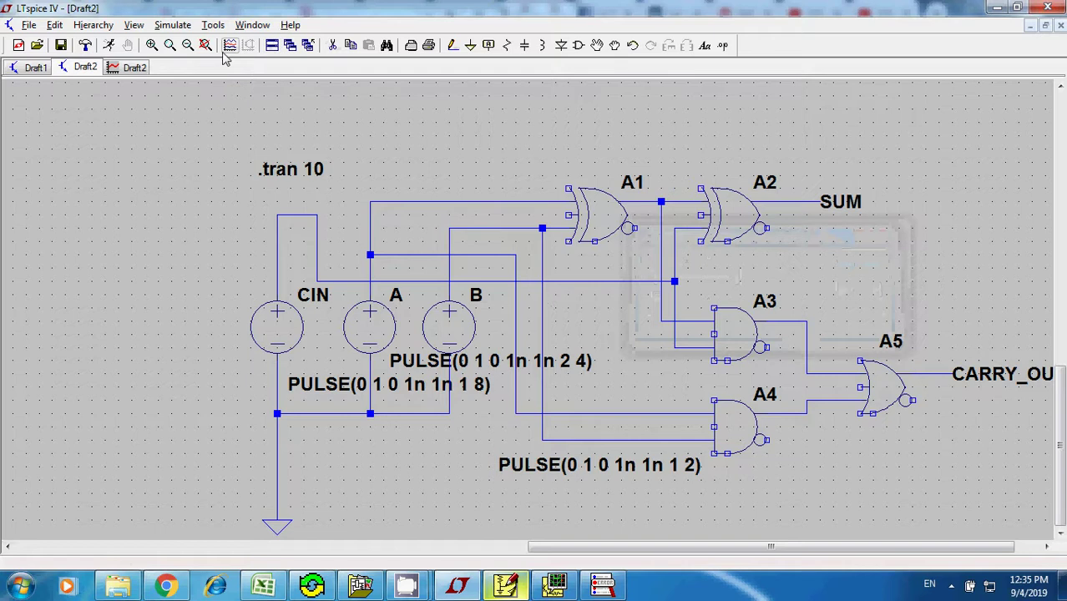
- Rerun the transient simulation and check the plottable waveforms in the maximized plot window before returning to the Draft2 schematic
click(109, 45)
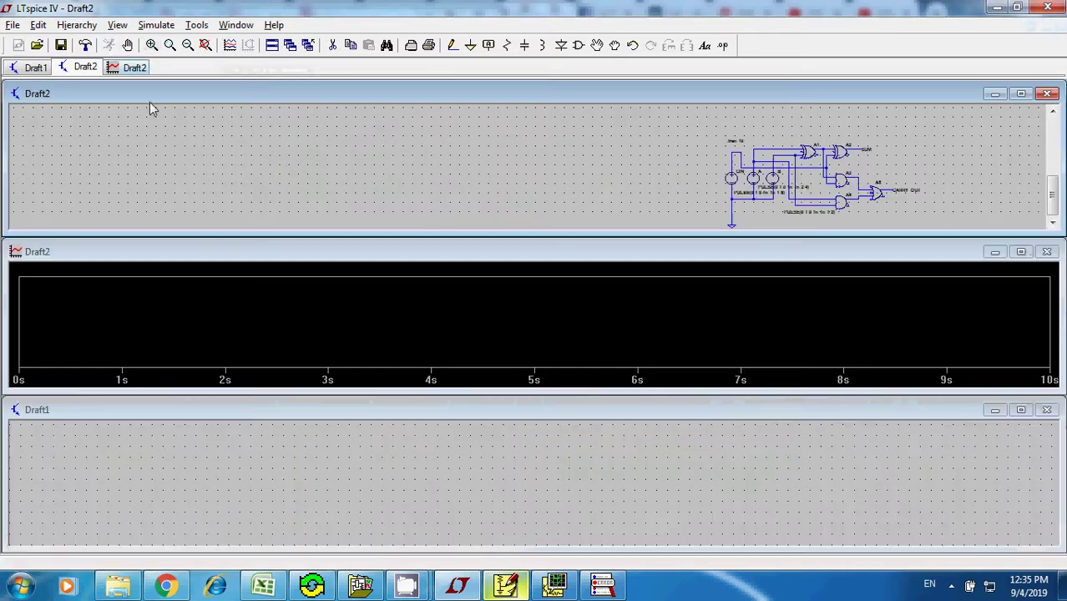
click(1021, 252)
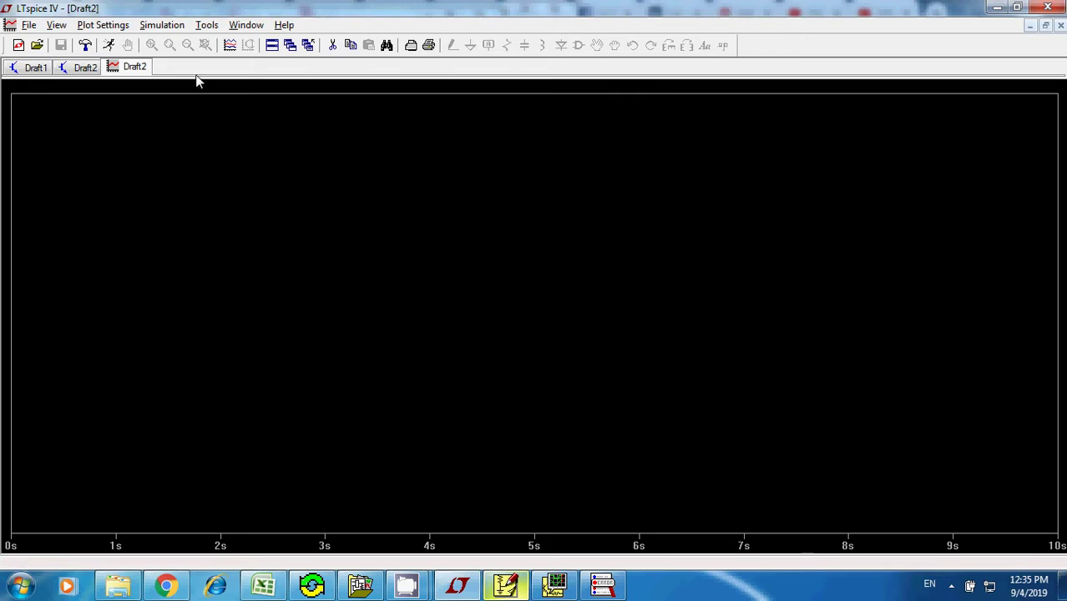
click(230, 45)
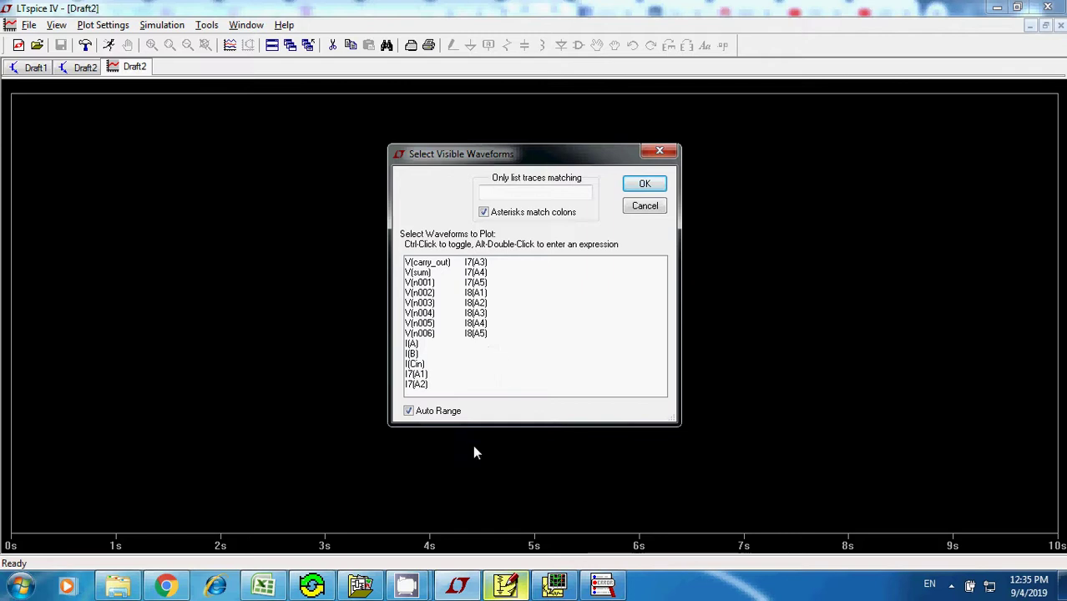
click(646, 207)
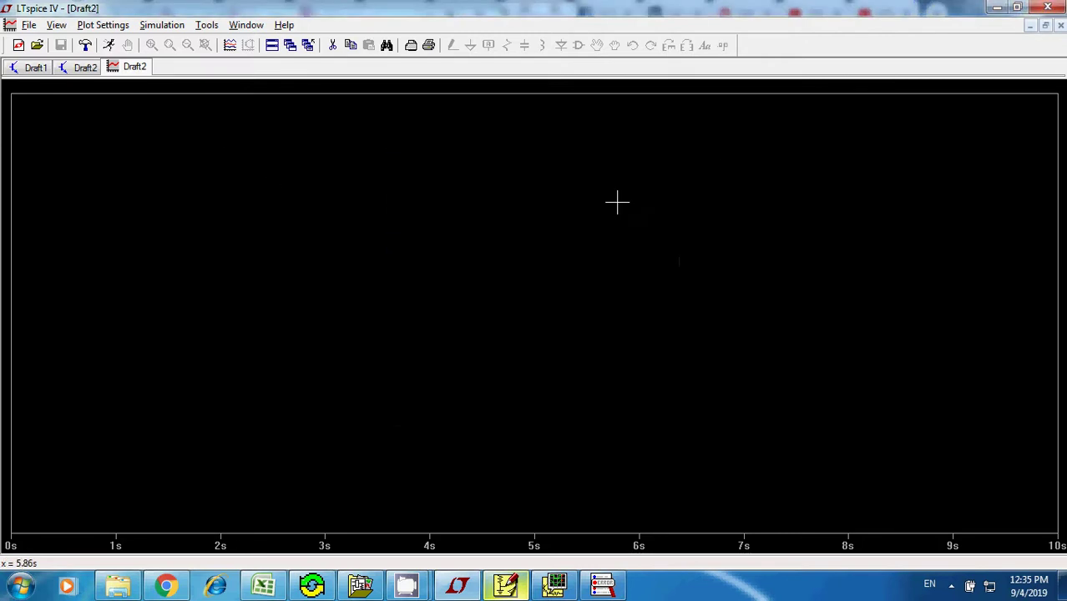
click(87, 66)
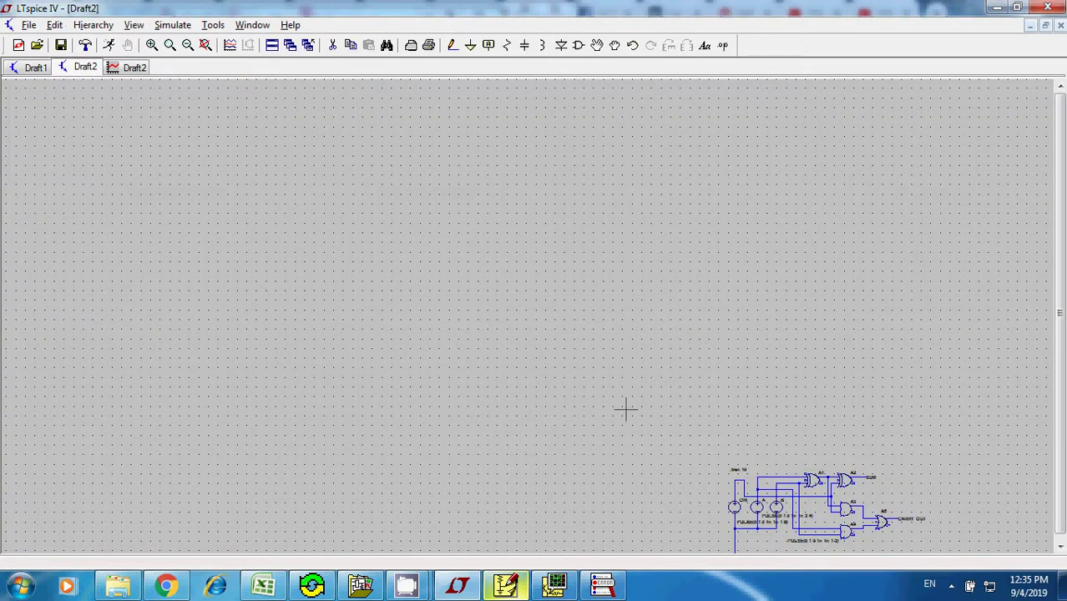
- Label the net above source CIN as CIN, placing the label rotated vertically on the wire
drag(1053, 495, 1046, 526)
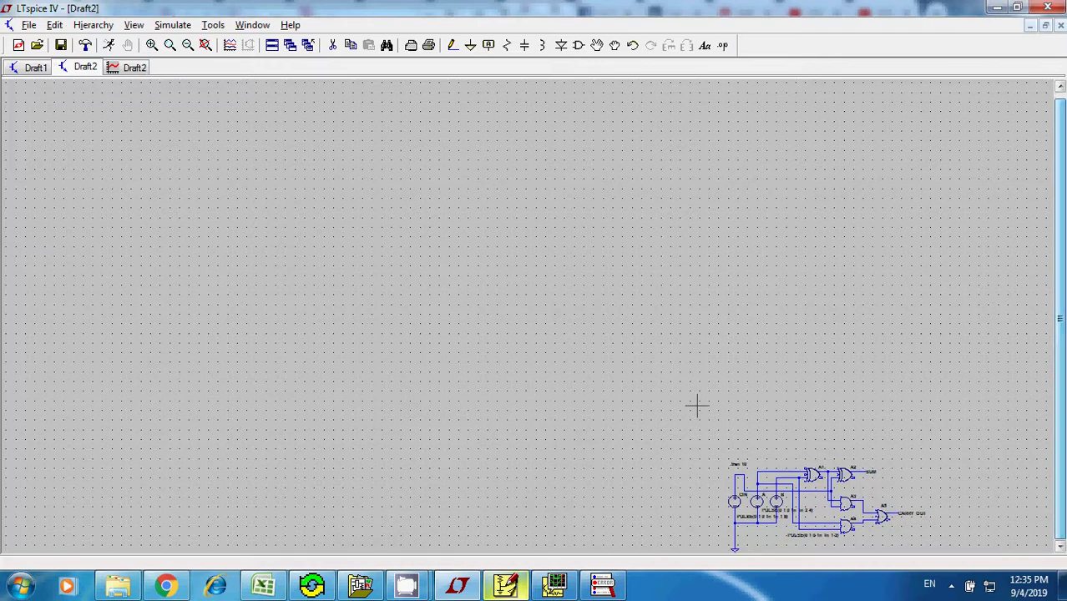
click(152, 45)
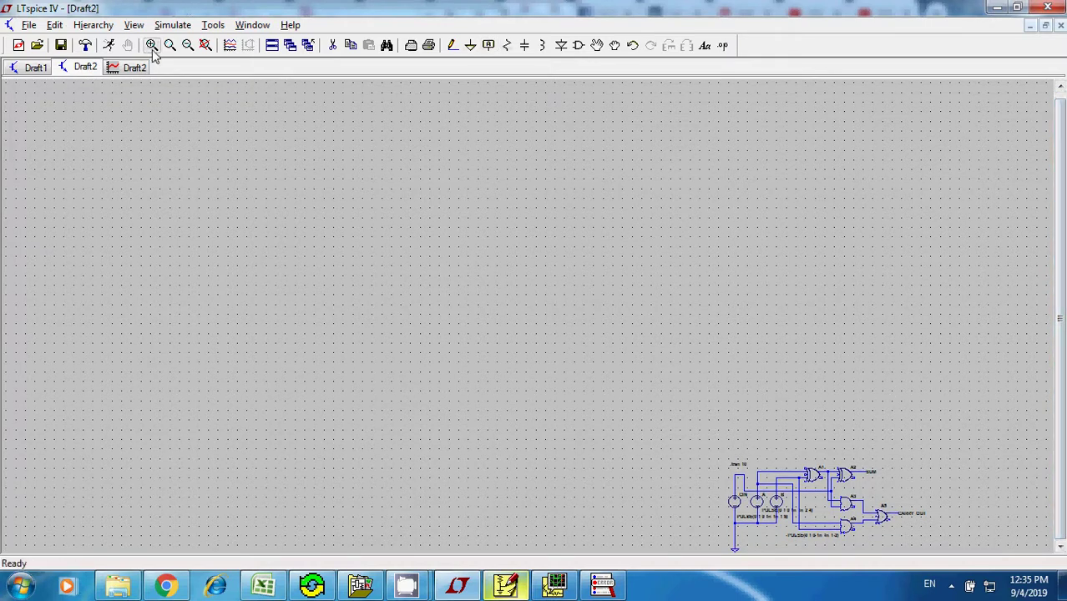
click(815, 511)
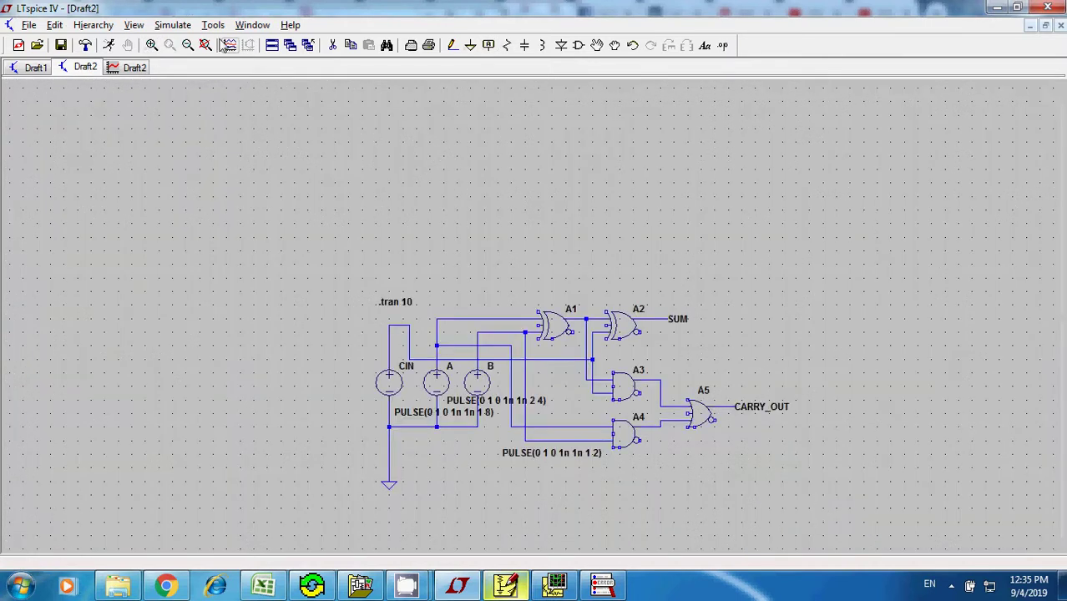
click(154, 45)
click(517, 348)
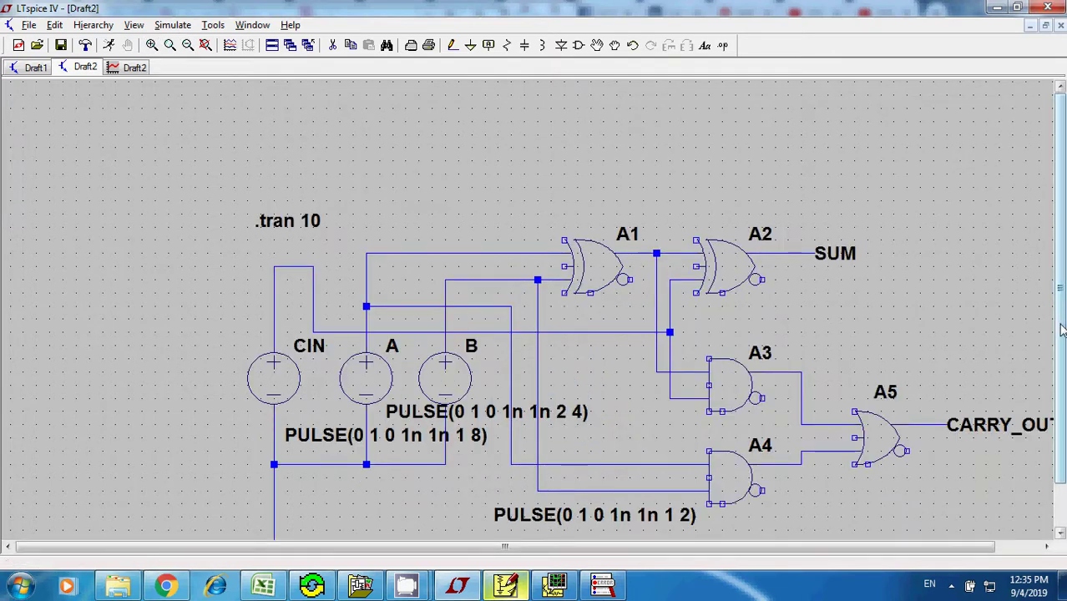
drag(1060, 324, 1060, 332)
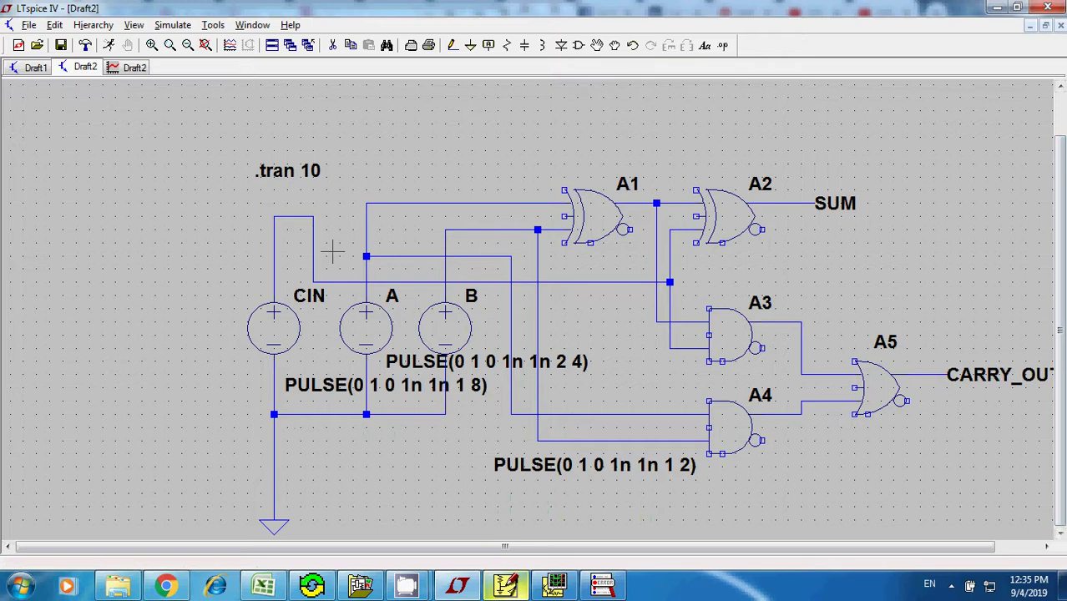
right_click(284, 219)
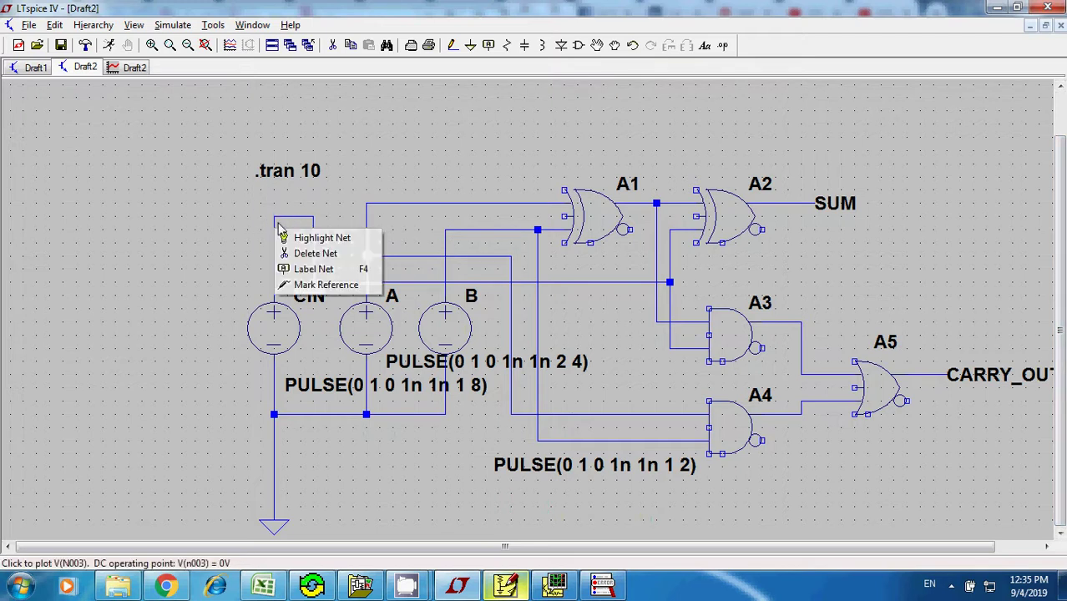
click(316, 269)
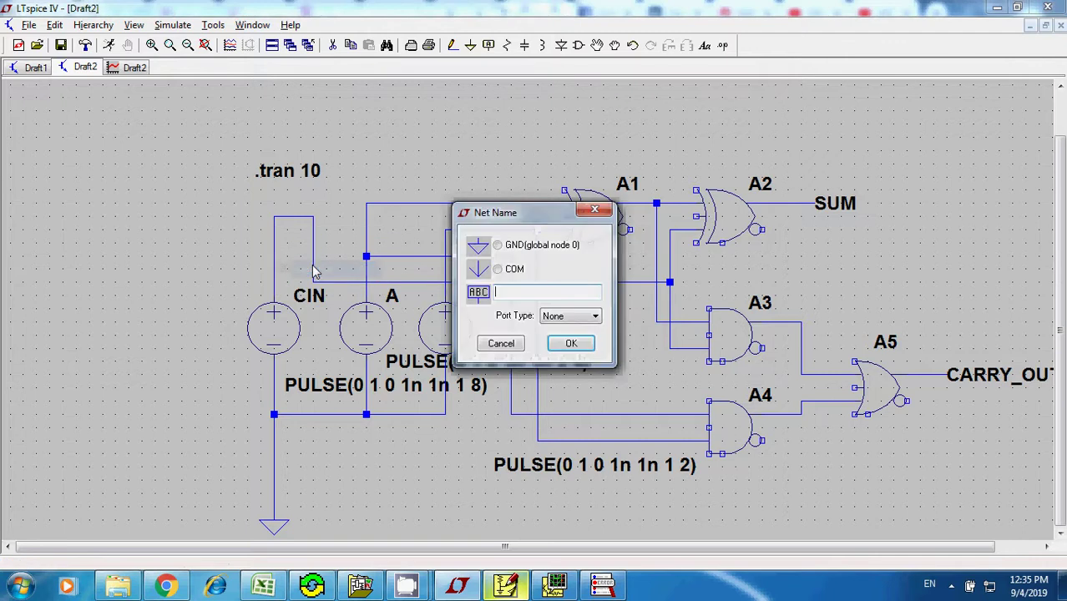
text(CIN)
key(Return)
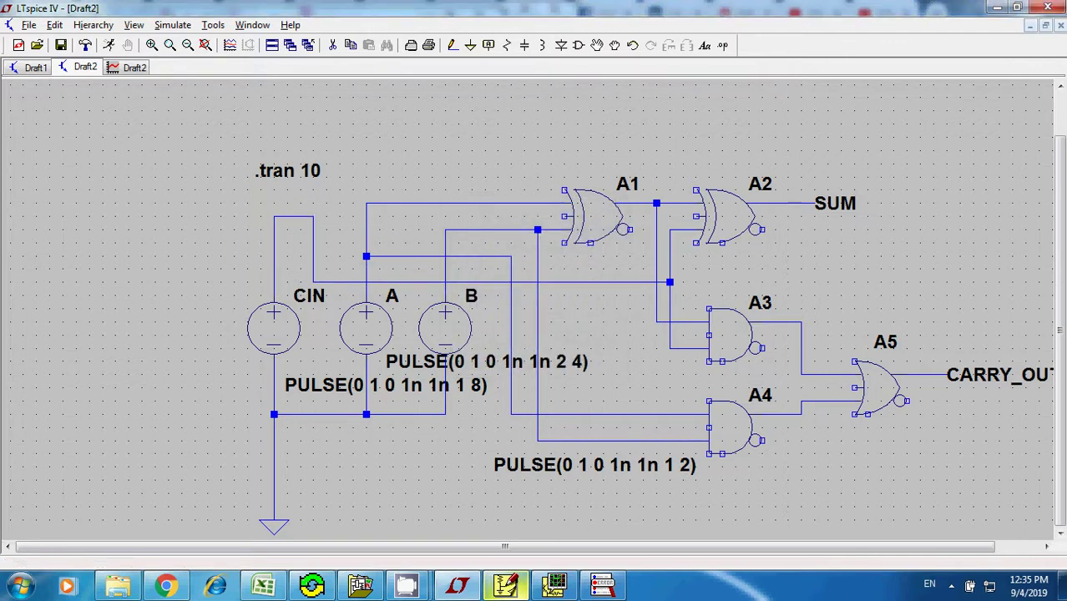
key(ctrl+r)
click(282, 250)
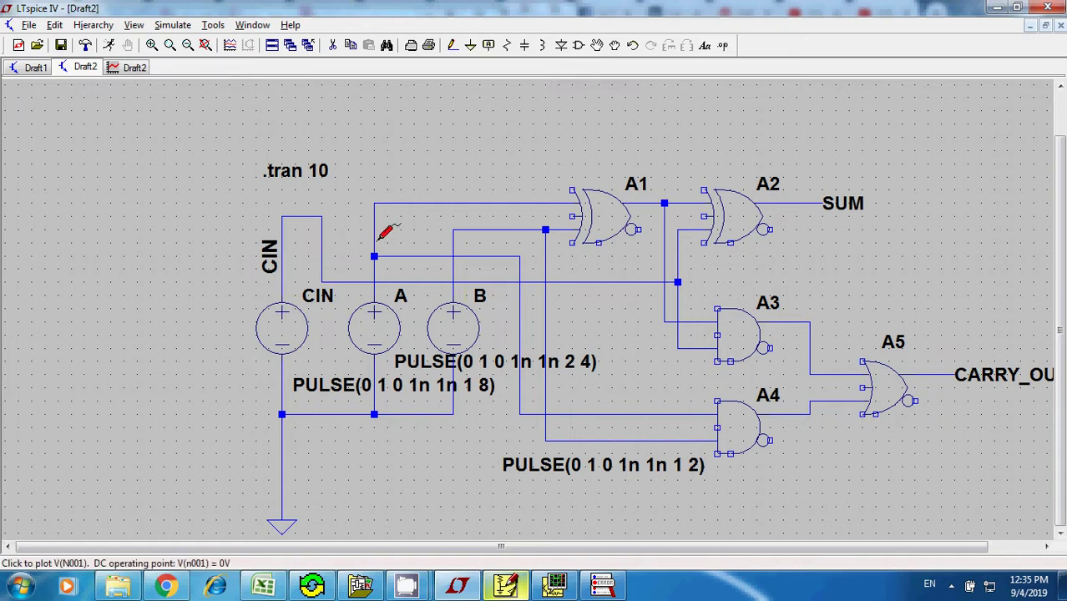
- Label the net above source A as A, placing the rotated label on its vertical wire
right_click(380, 239)
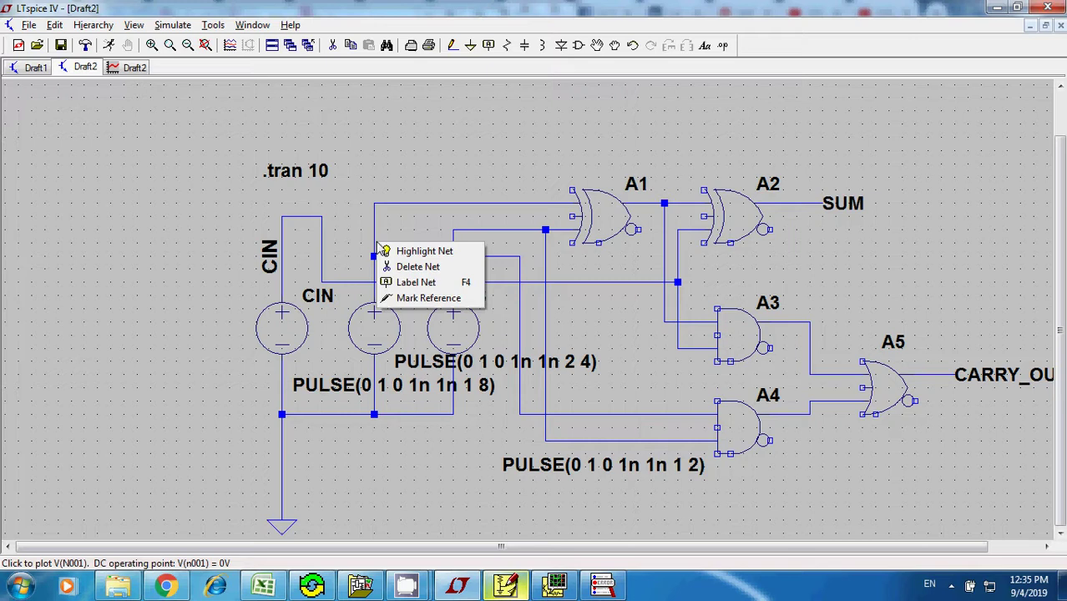
click(407, 278)
text(A)
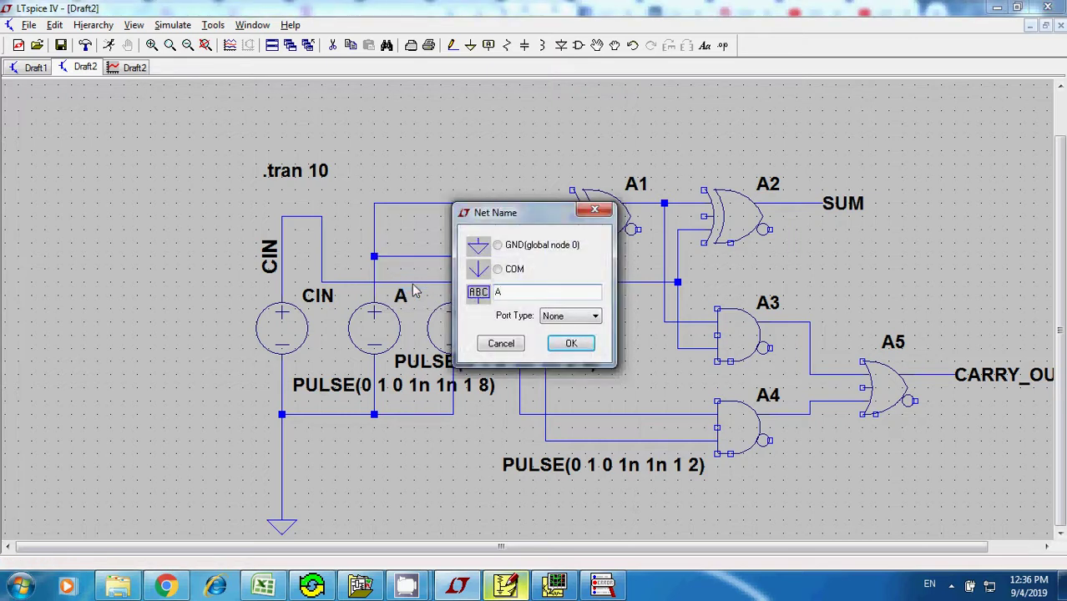
key(Return)
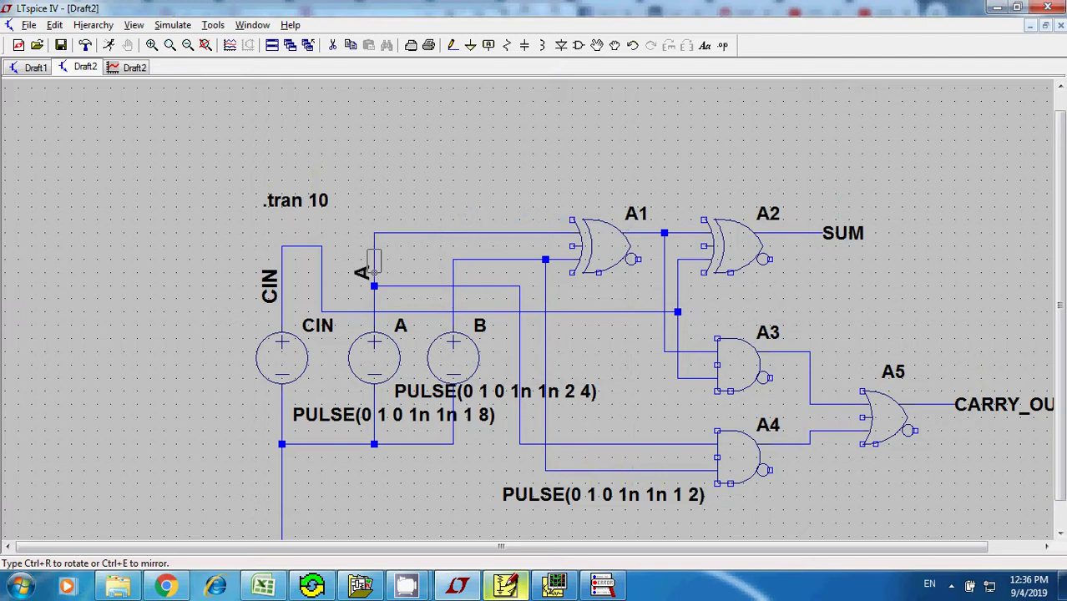
click(374, 266)
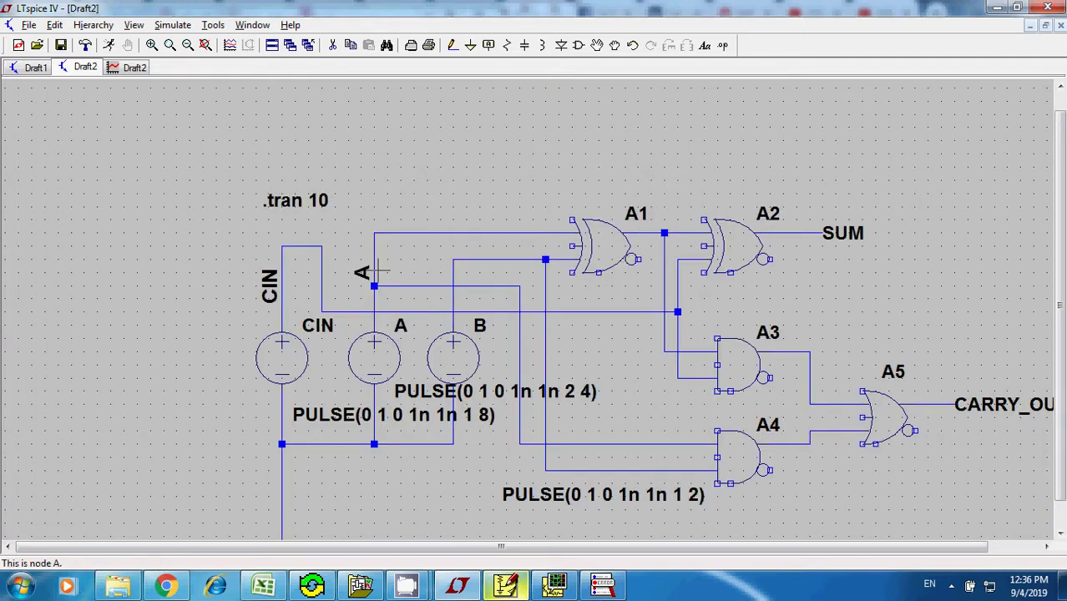
mouse_move(407, 584)
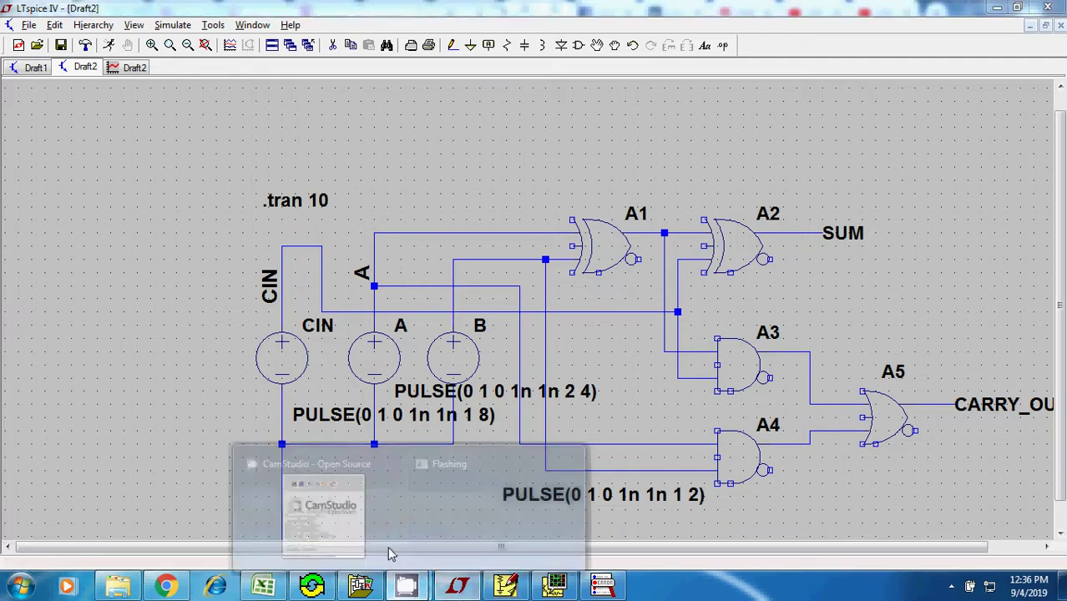
click(339, 510)
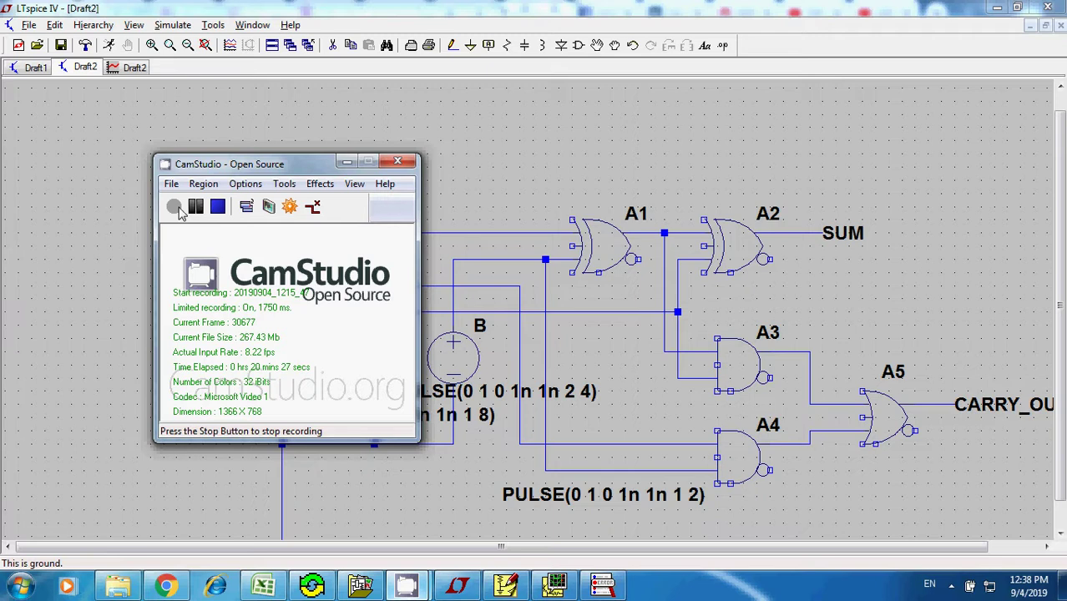
click(136, 136)
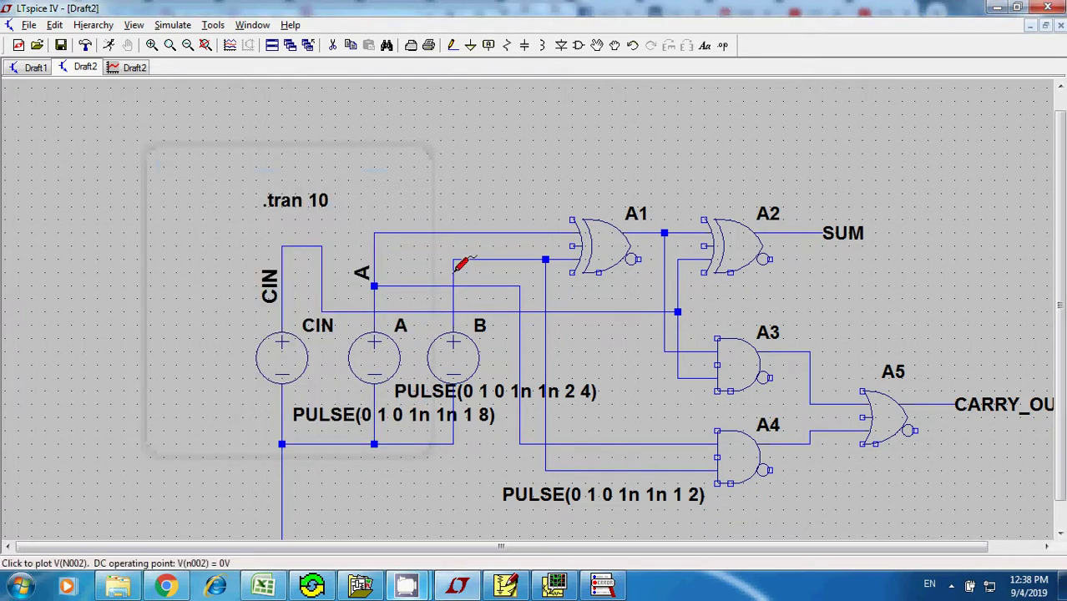
- Label the net above source B as B, placing the rotated label on its vertical wire
right_click(455, 278)
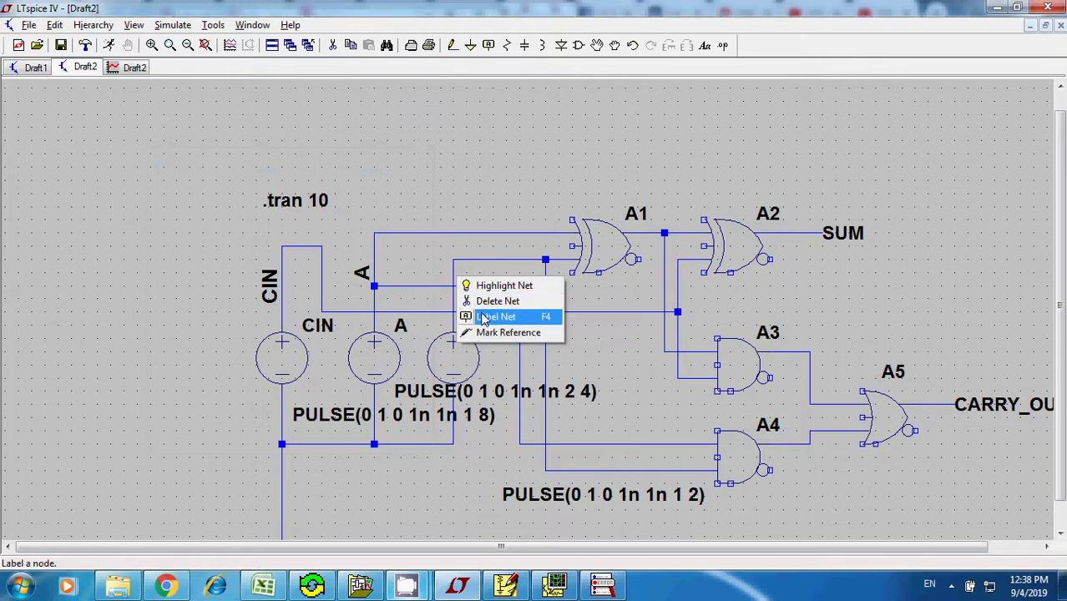
click(484, 317)
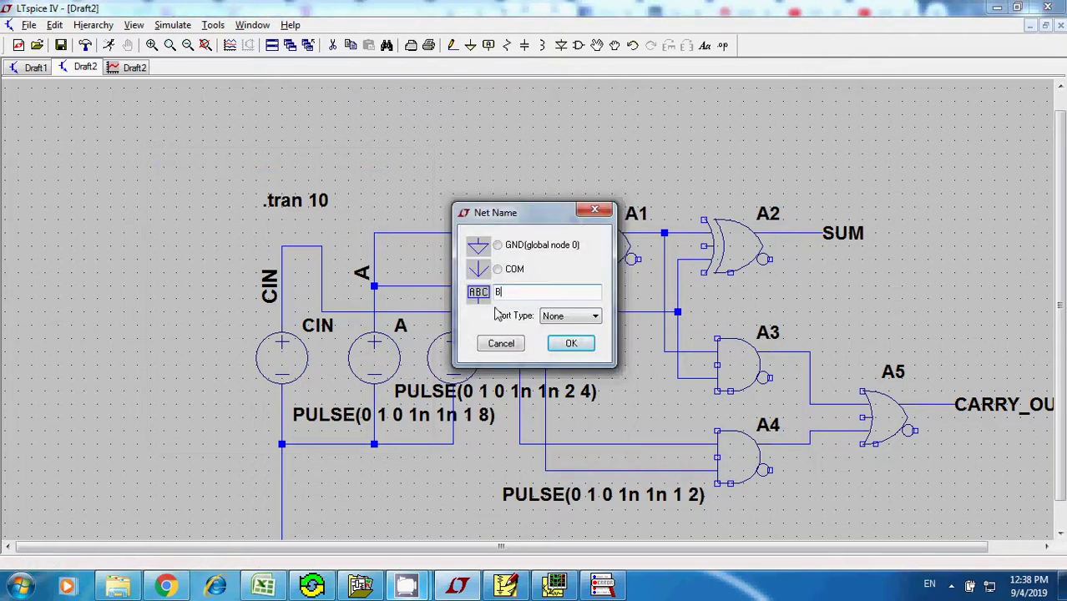
click(588, 344)
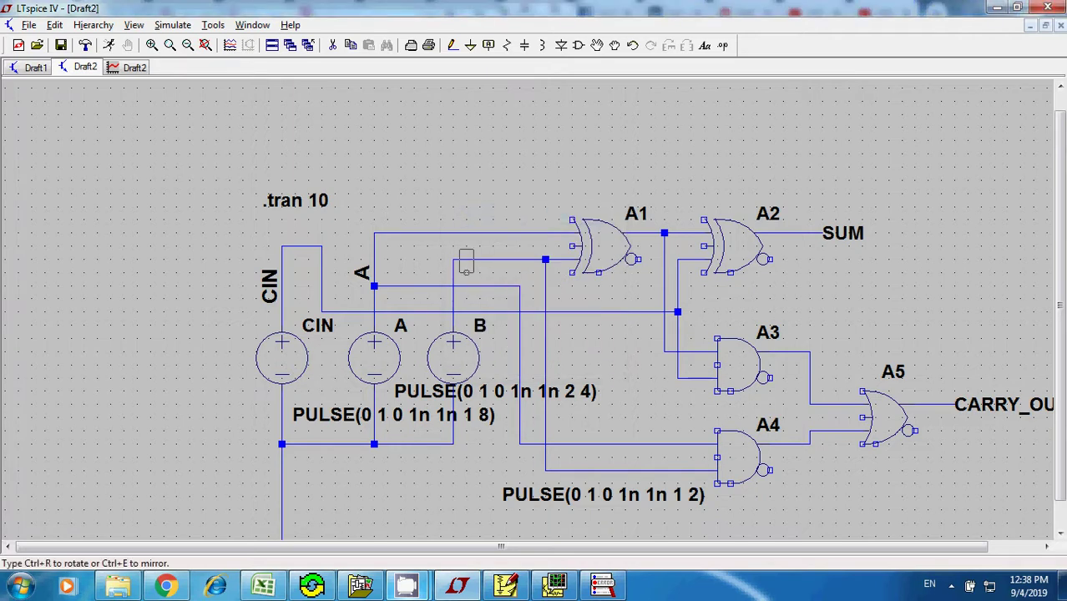
click(453, 270)
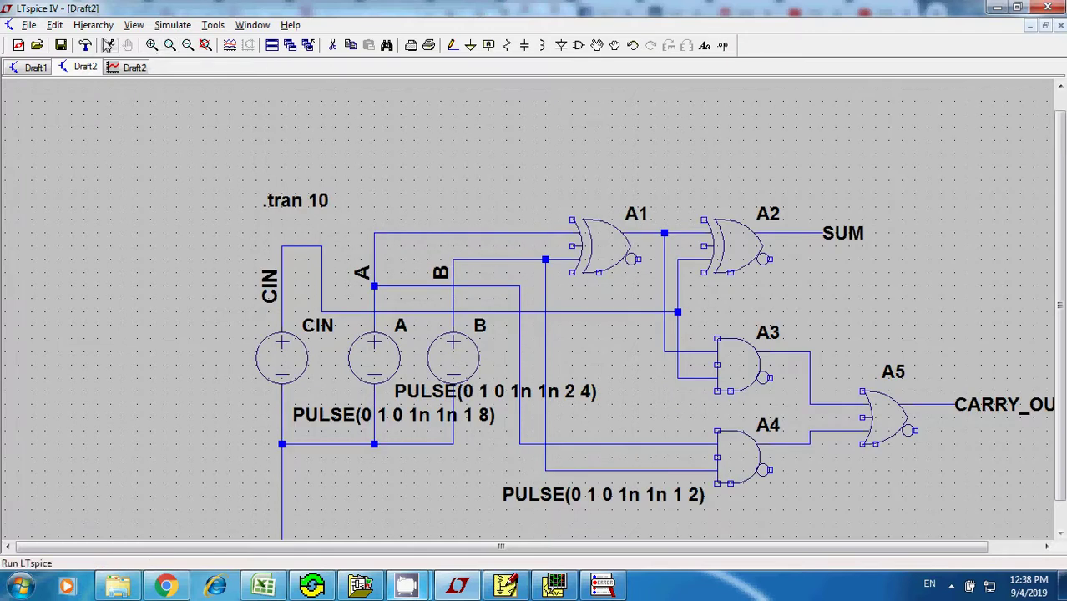
- Rerun the transient simulation and plot V(cin) in the maximized waveform window
click(115, 45)
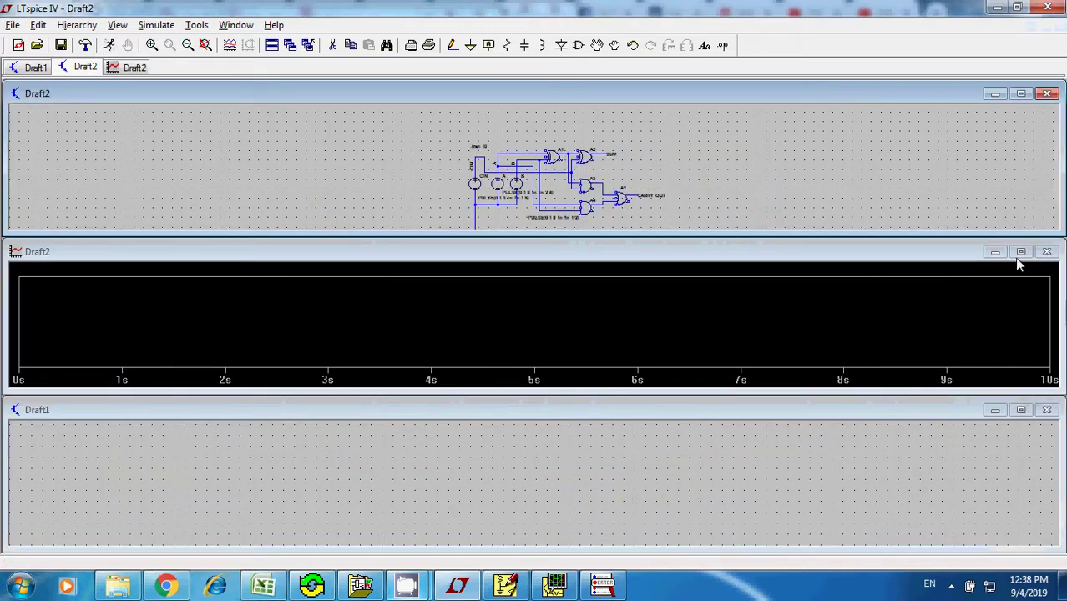
click(1020, 251)
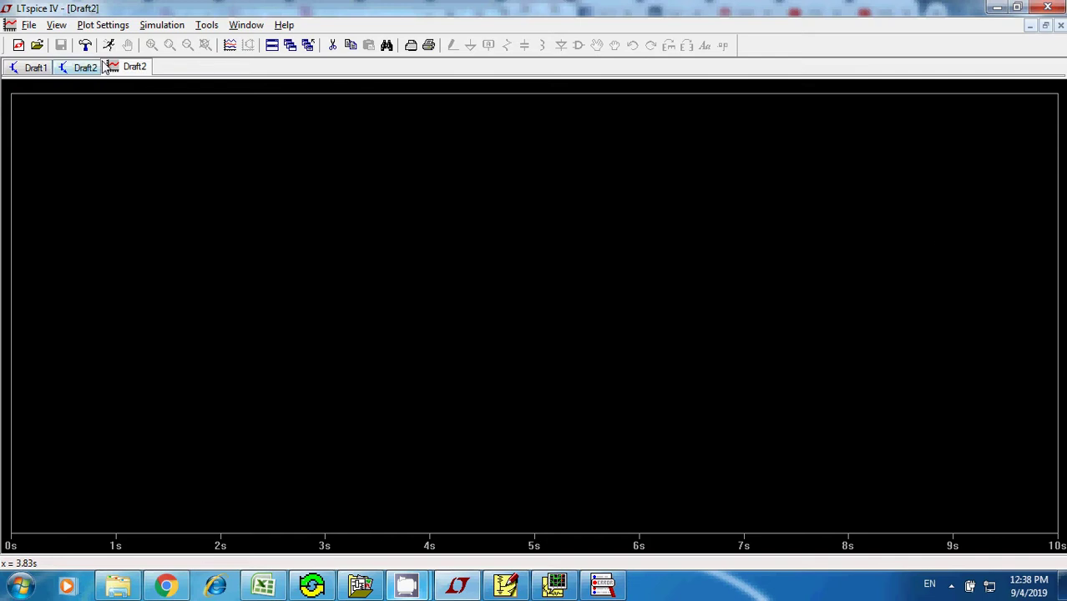
click(230, 47)
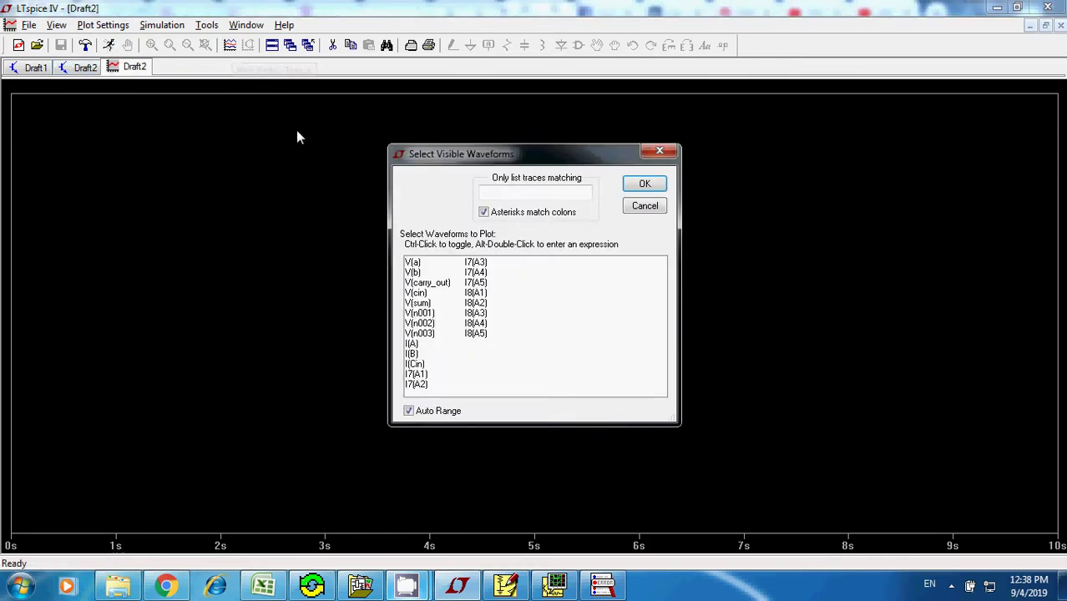
click(426, 295)
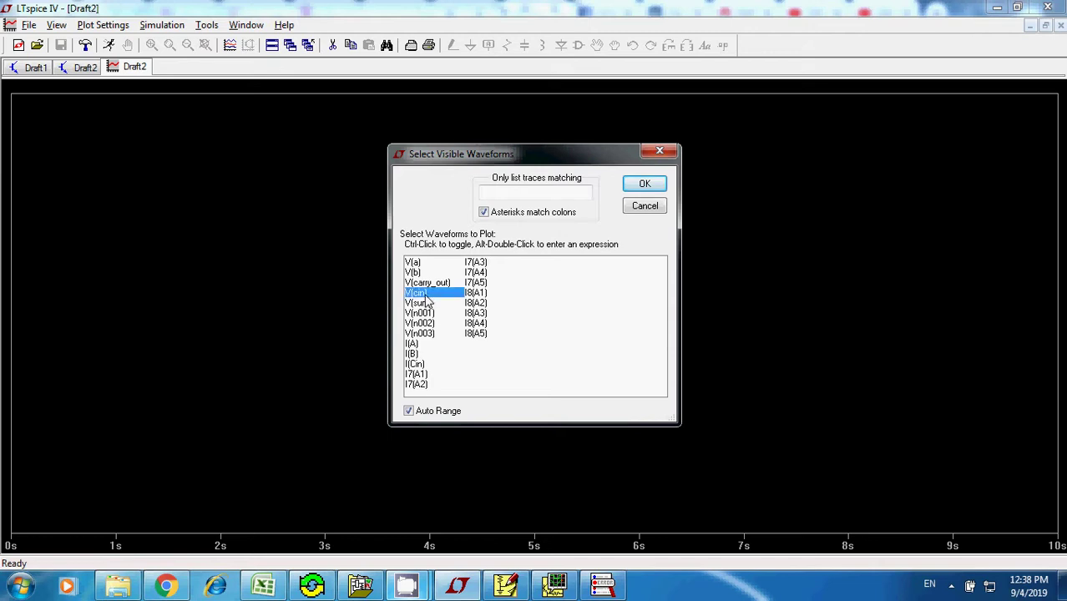
click(652, 191)
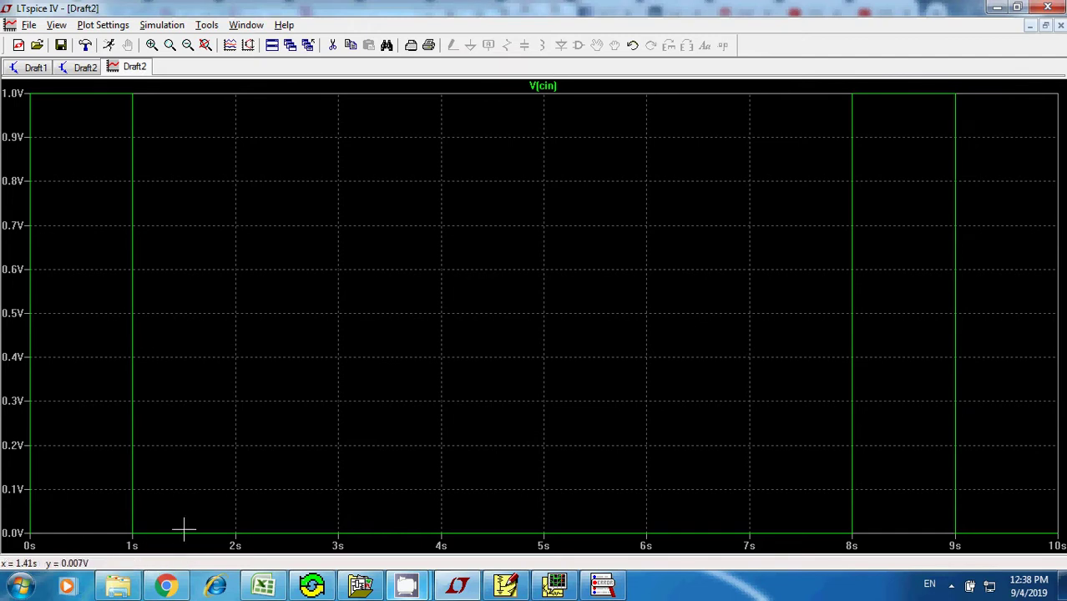
- Change the visible waveform in the plot to V(a)
click(229, 44)
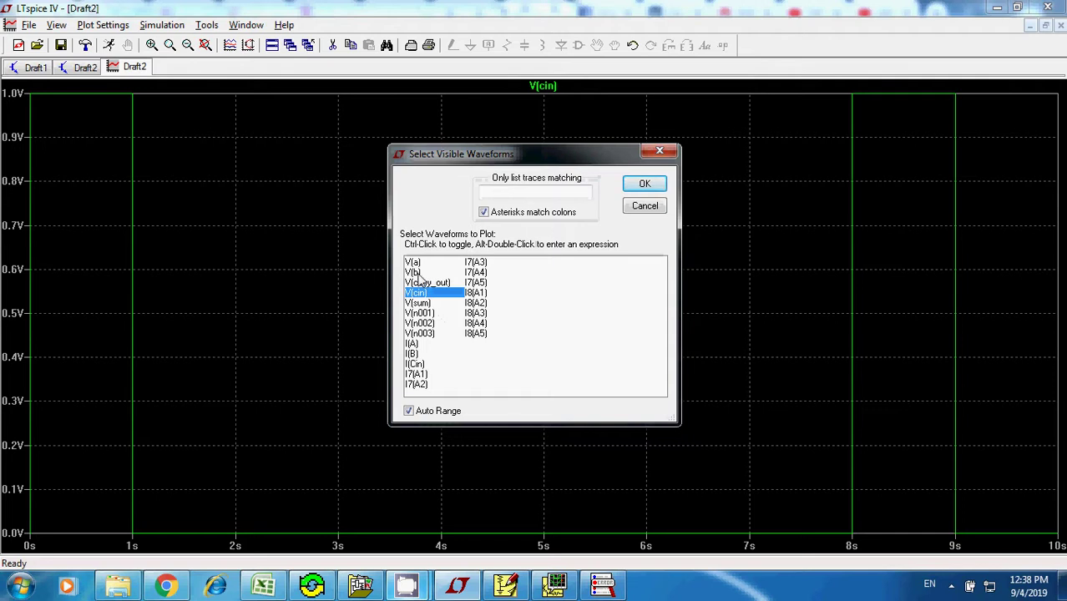
click(419, 264)
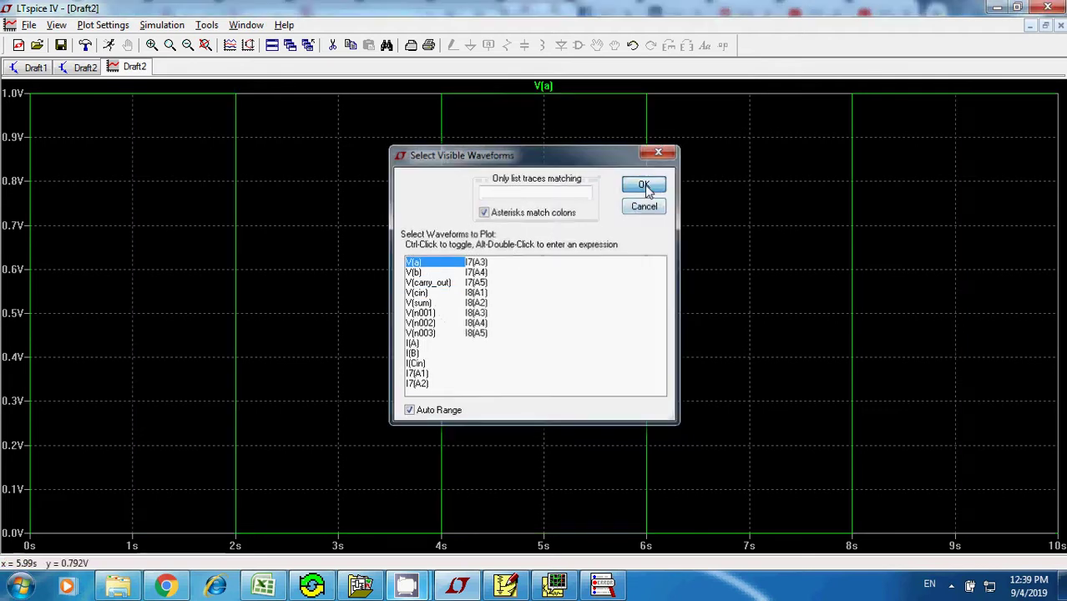
click(645, 185)
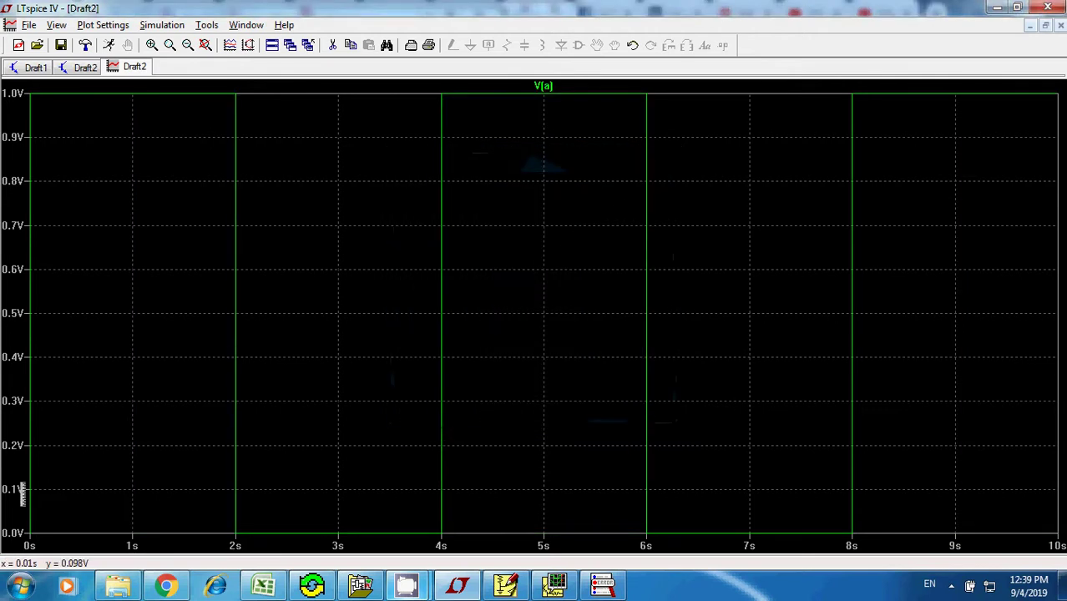
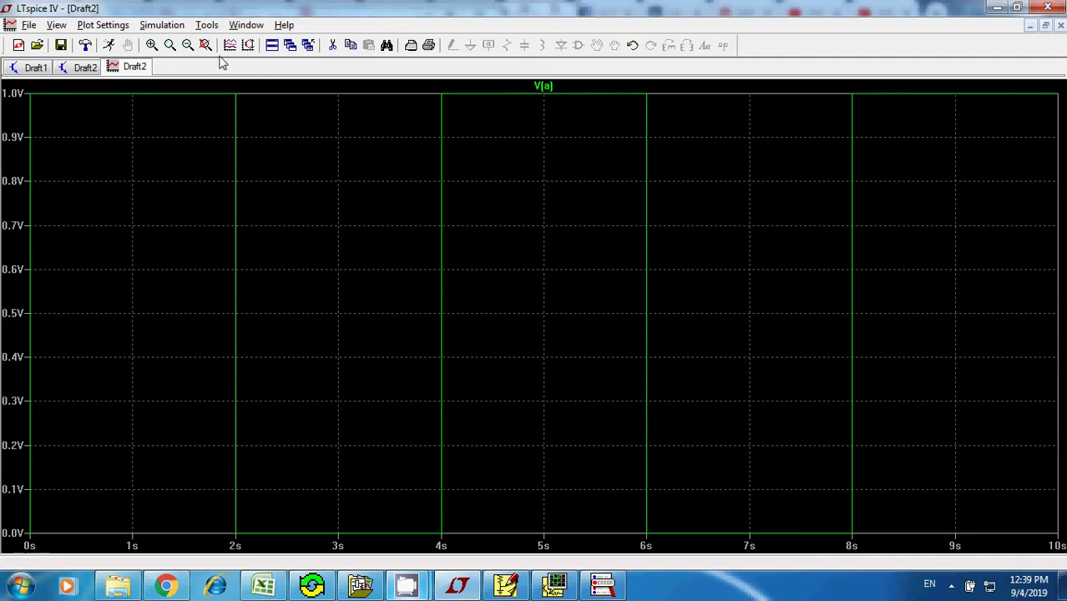
click(97, 25)
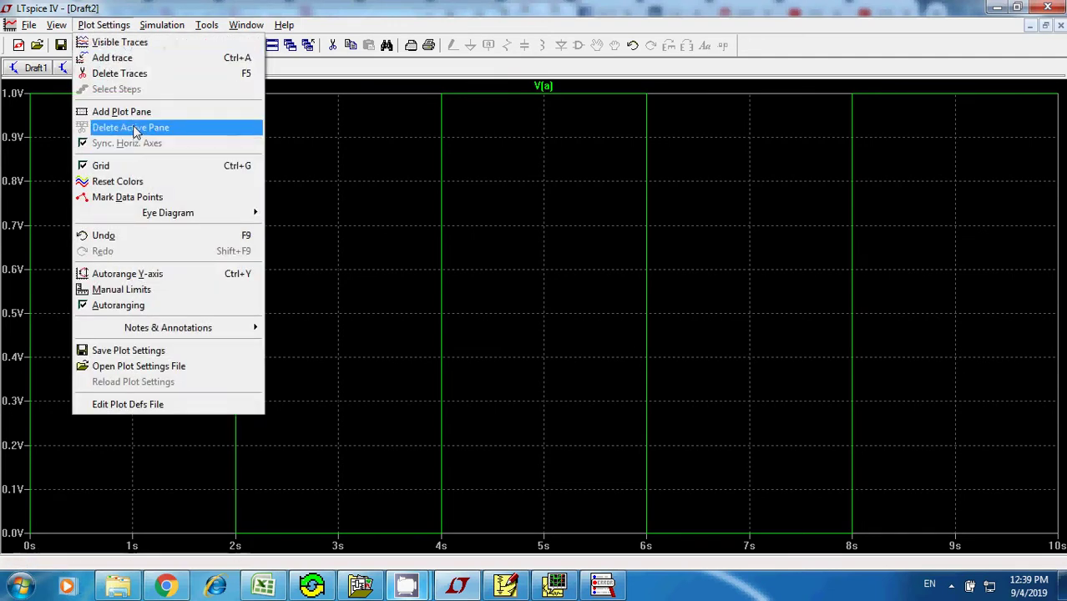
click(125, 112)
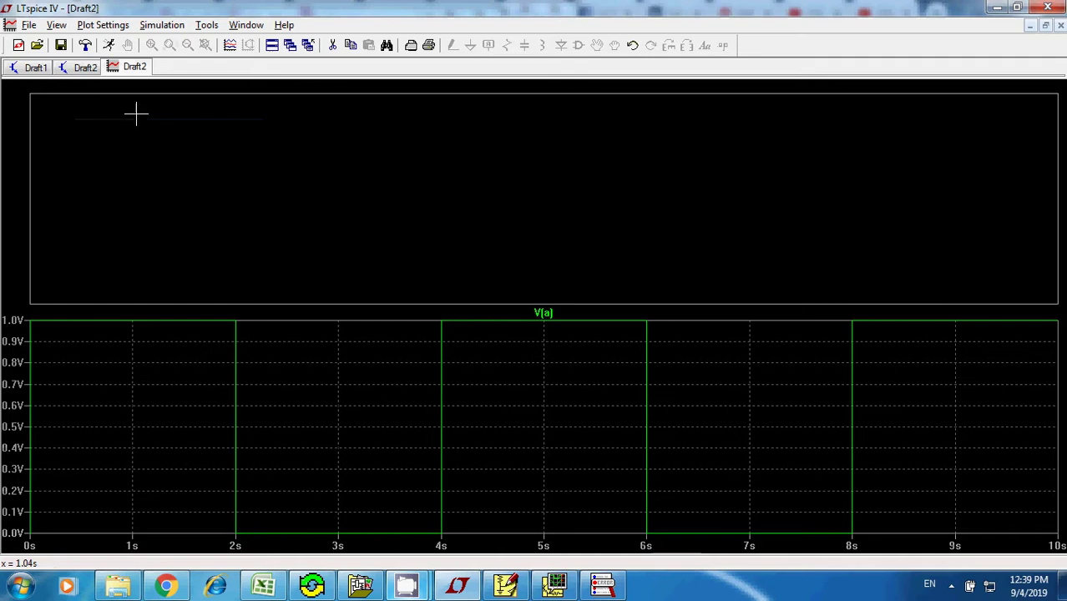
right_click(500, 136)
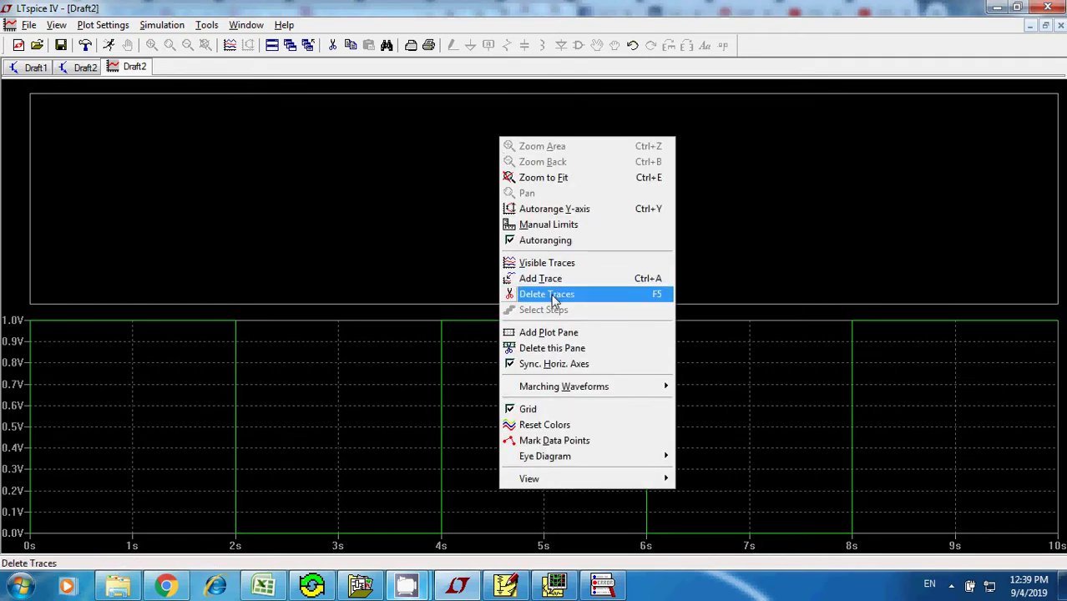
click(549, 349)
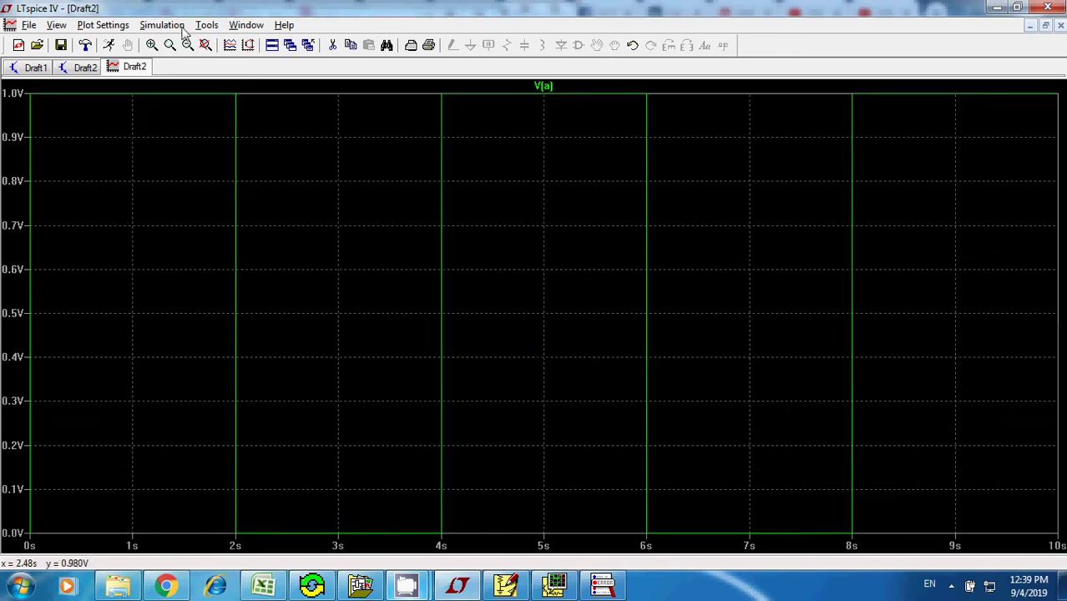
- Add the V(b) trace to the same plot as V(a)
click(99, 25)
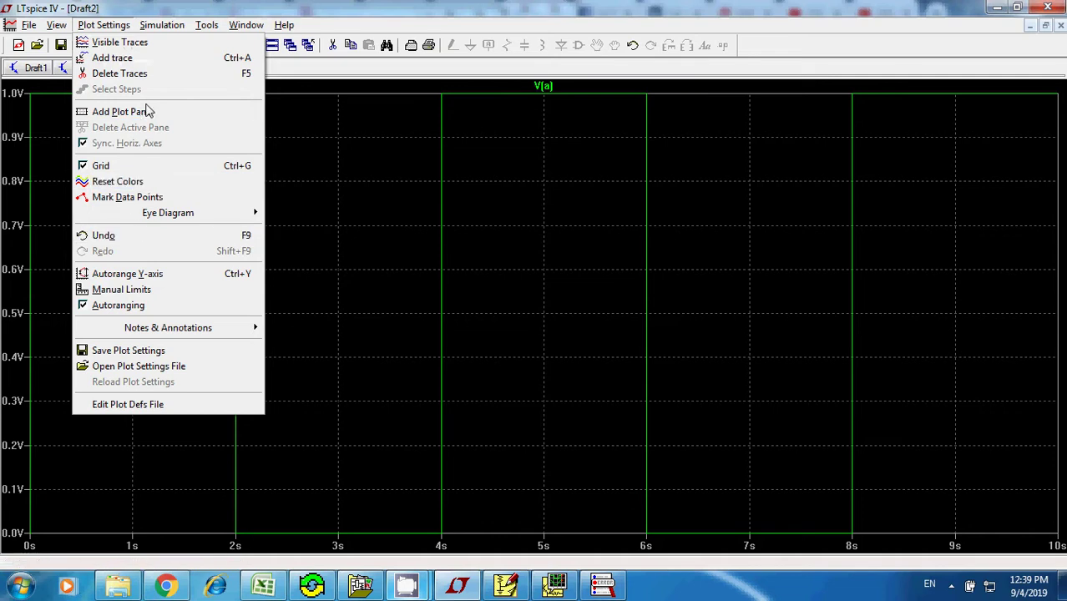
click(117, 58)
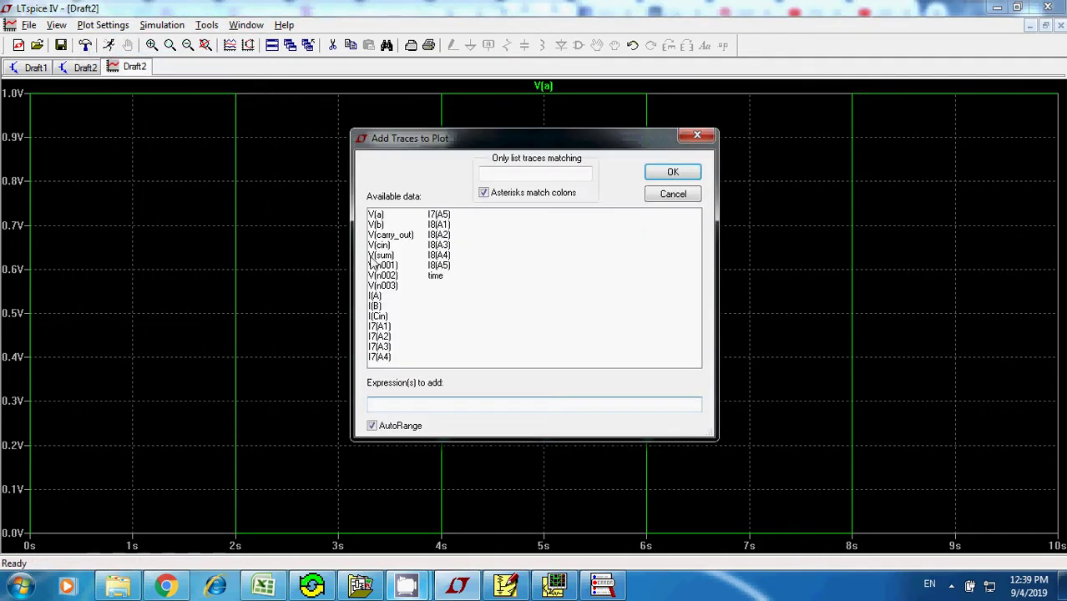
click(375, 225)
click(673, 174)
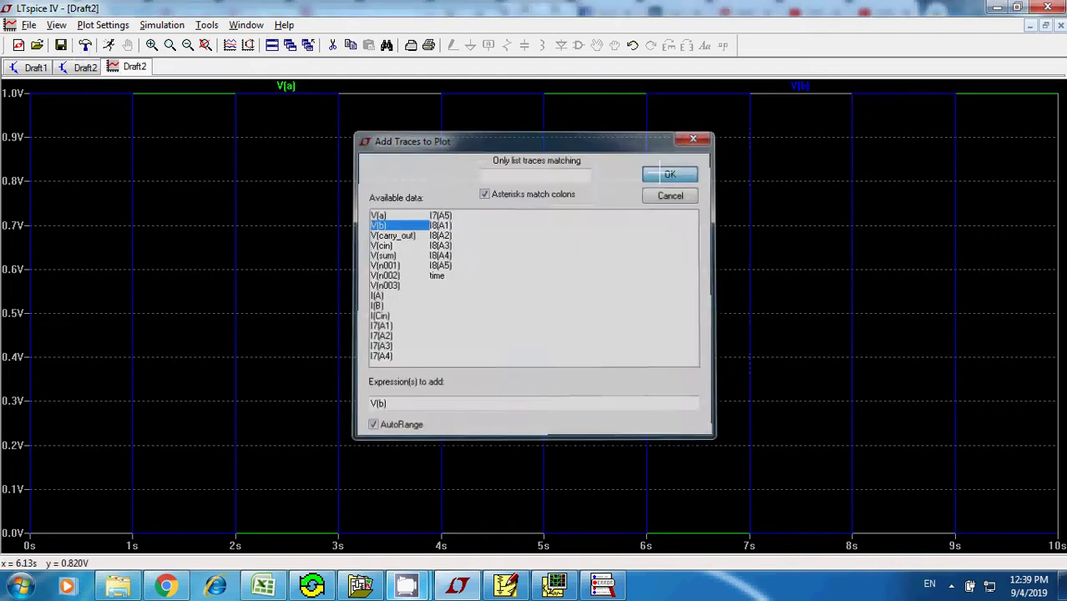
mouse_move(409, 587)
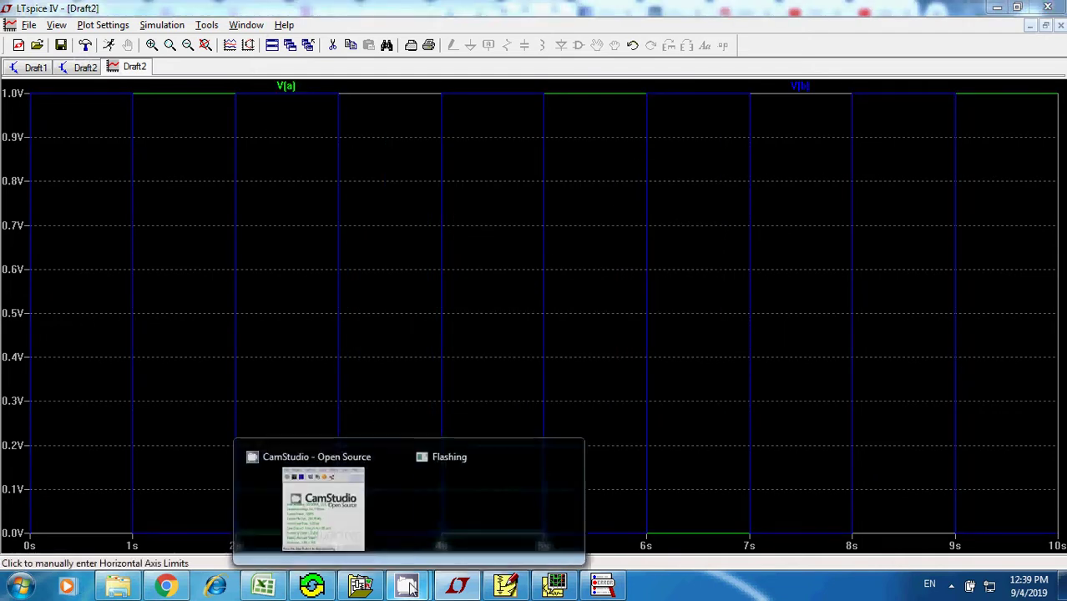
click(347, 515)
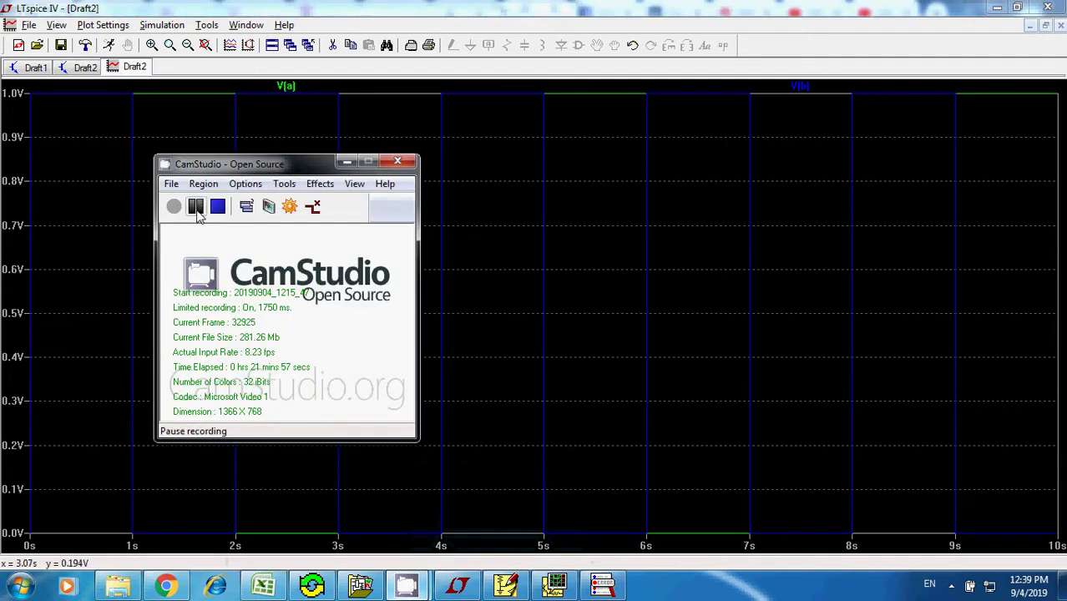
click(195, 206)
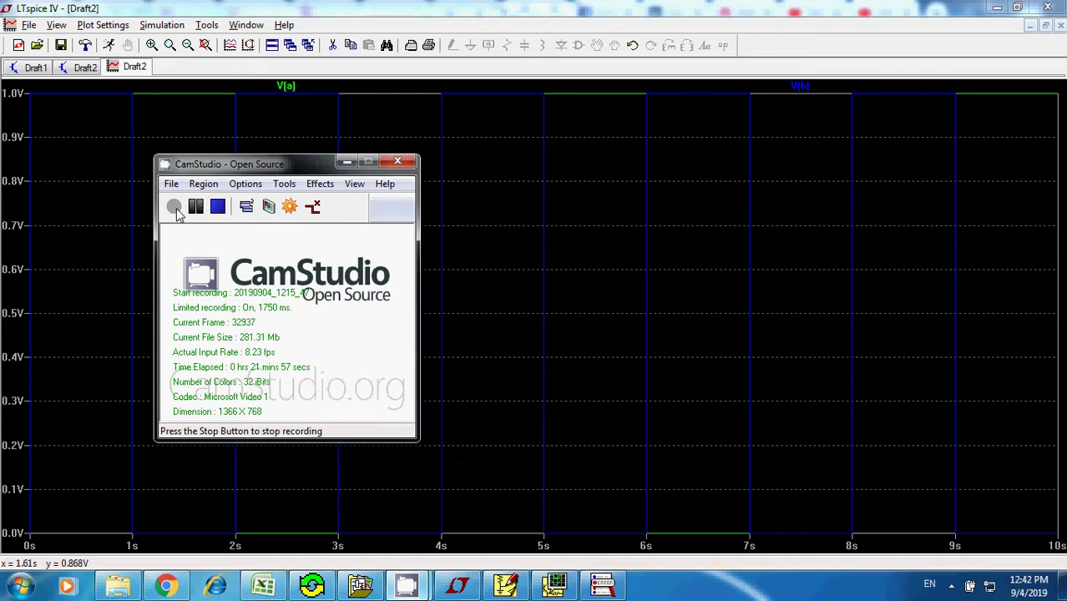
click(463, 190)
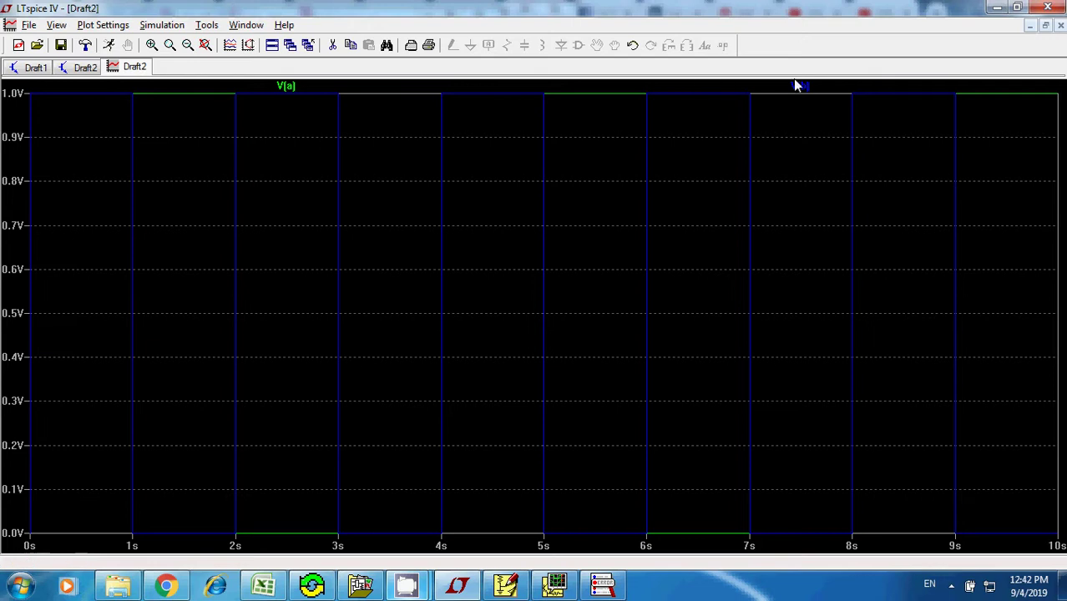
- Delete the V(b) trace from the plot it shares with V(a)
click(803, 88)
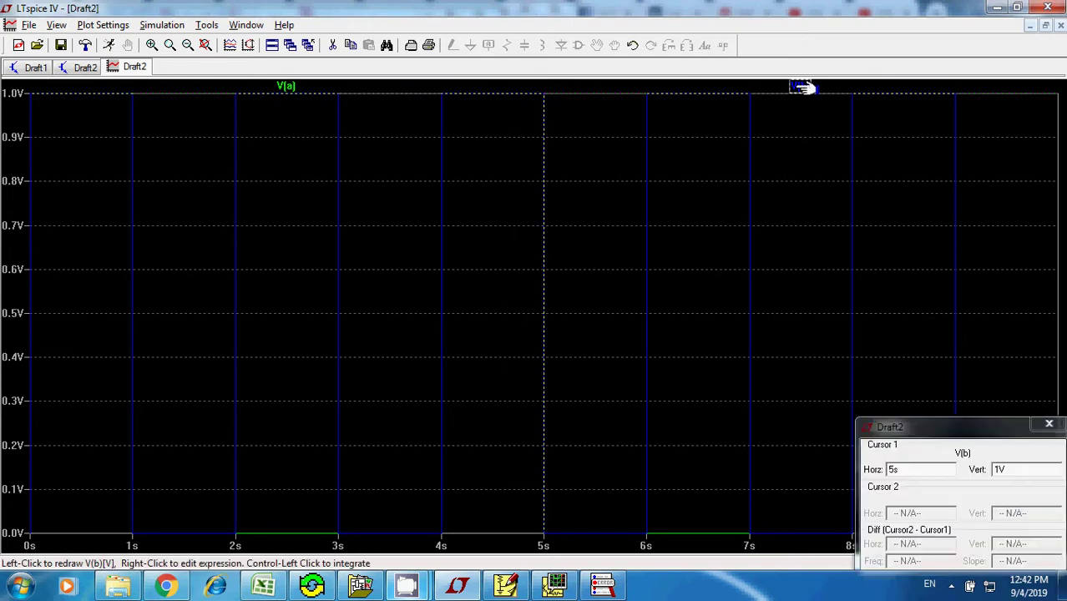
click(1048, 423)
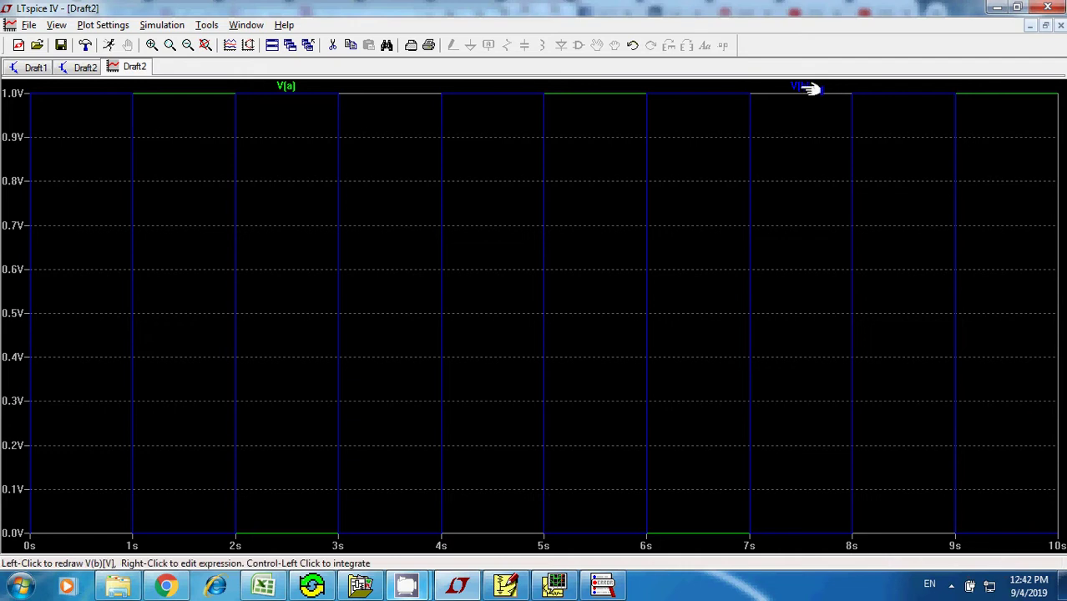
click(806, 88)
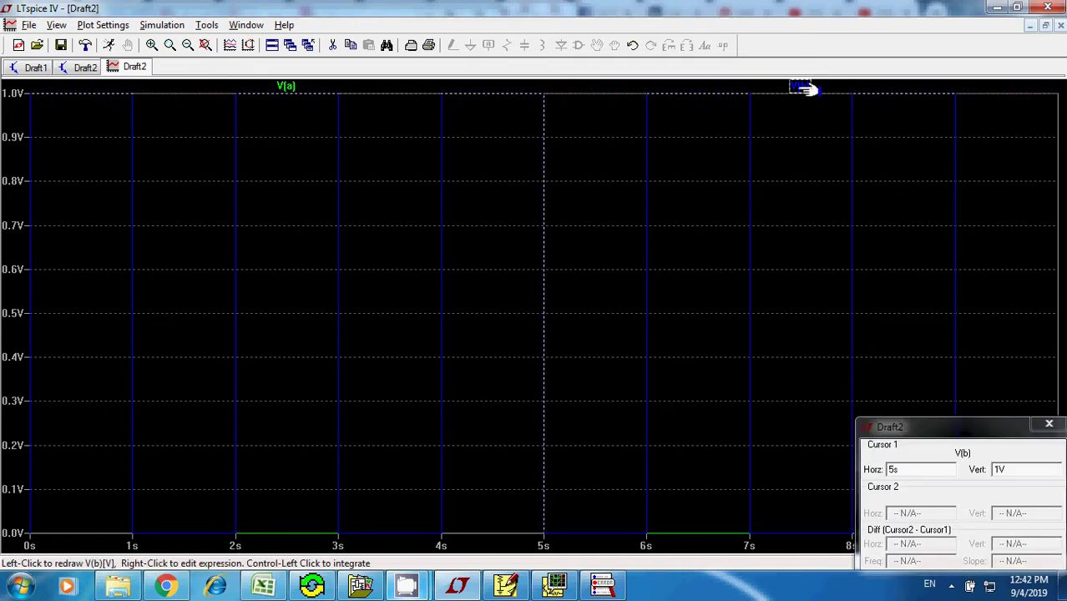
key(Delete)
click(806, 88)
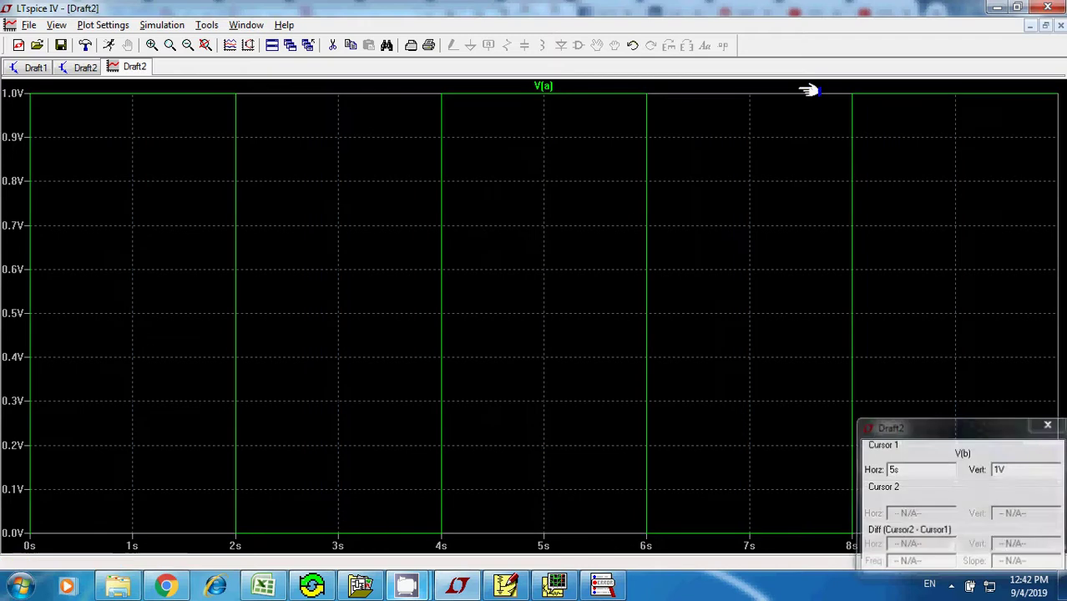
- Add a plot pane above V(a) and make V(b) its visible waveform
click(100, 25)
click(129, 117)
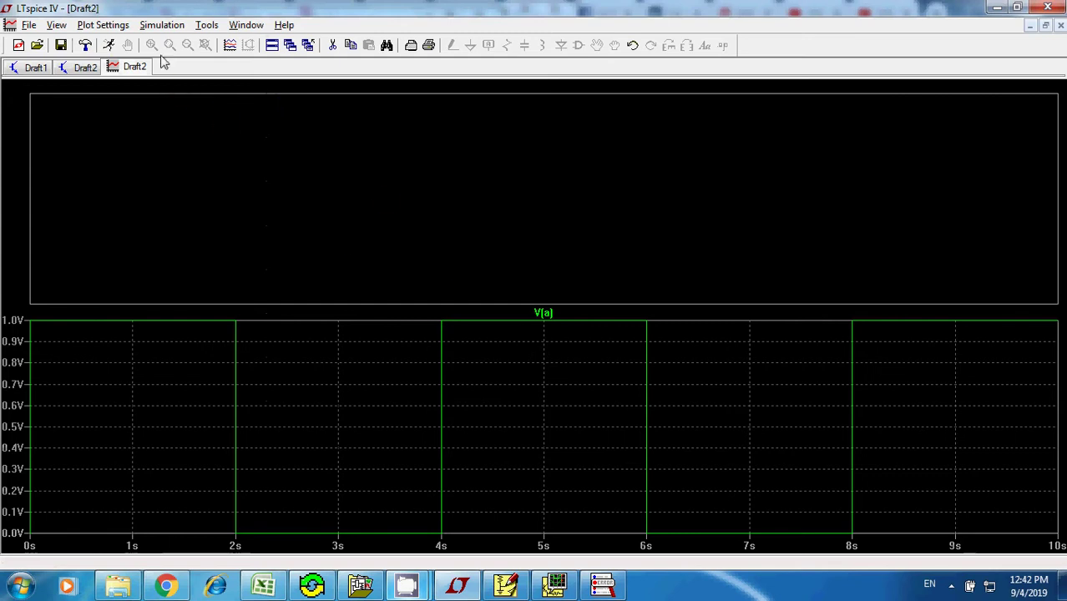
click(228, 47)
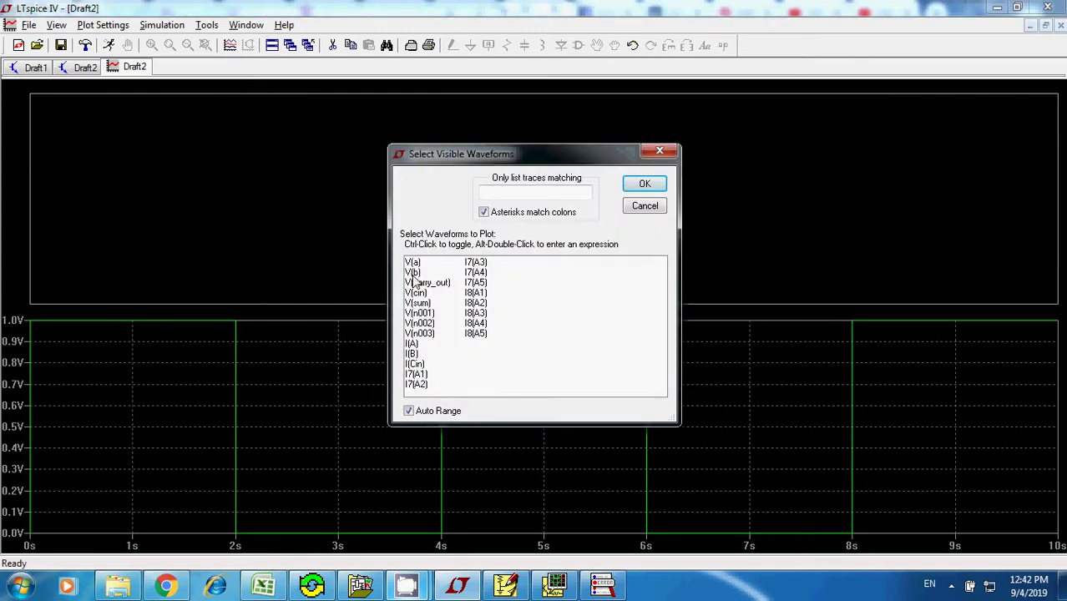
click(413, 274)
click(645, 184)
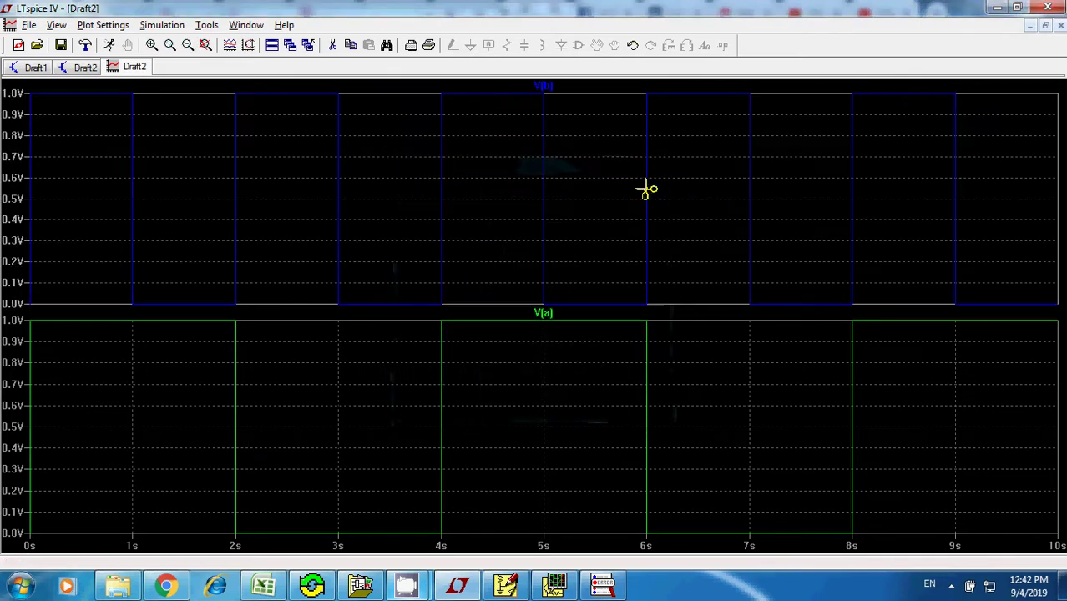
- Add a third plot pane above V(b) and leave it without a waveform
click(103, 25)
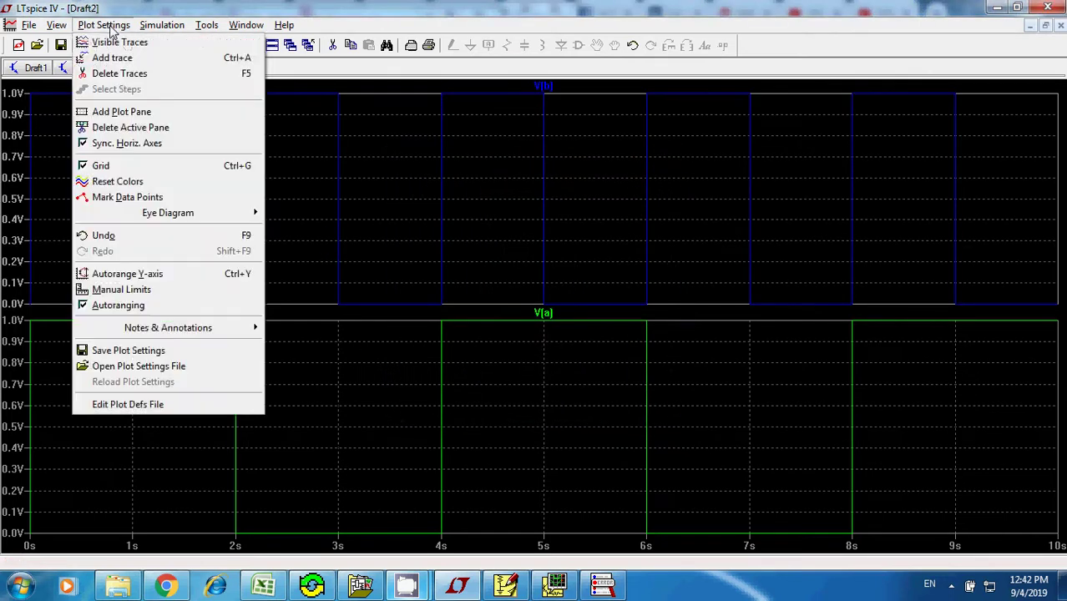
click(131, 119)
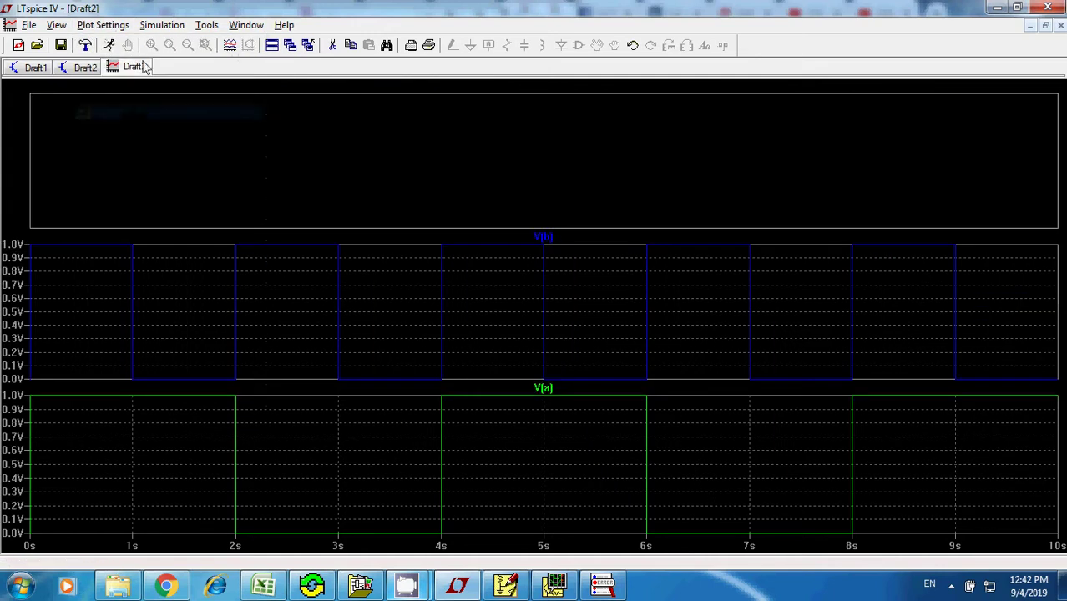
click(229, 45)
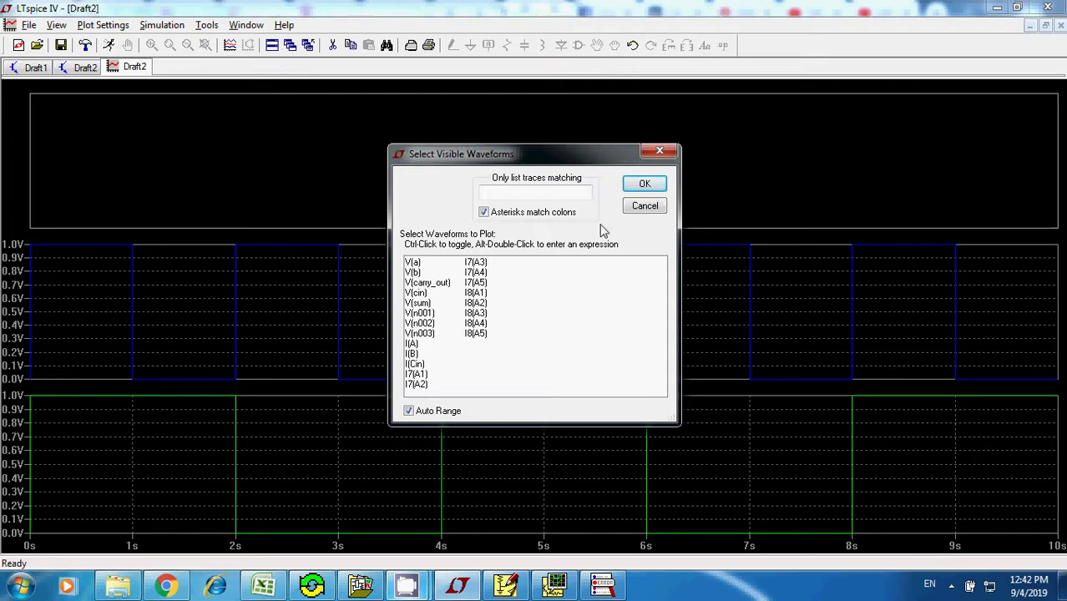
click(643, 206)
- Delete the V(b) and V(a) traces, along with the lowest empty plot pane
key(Delete)
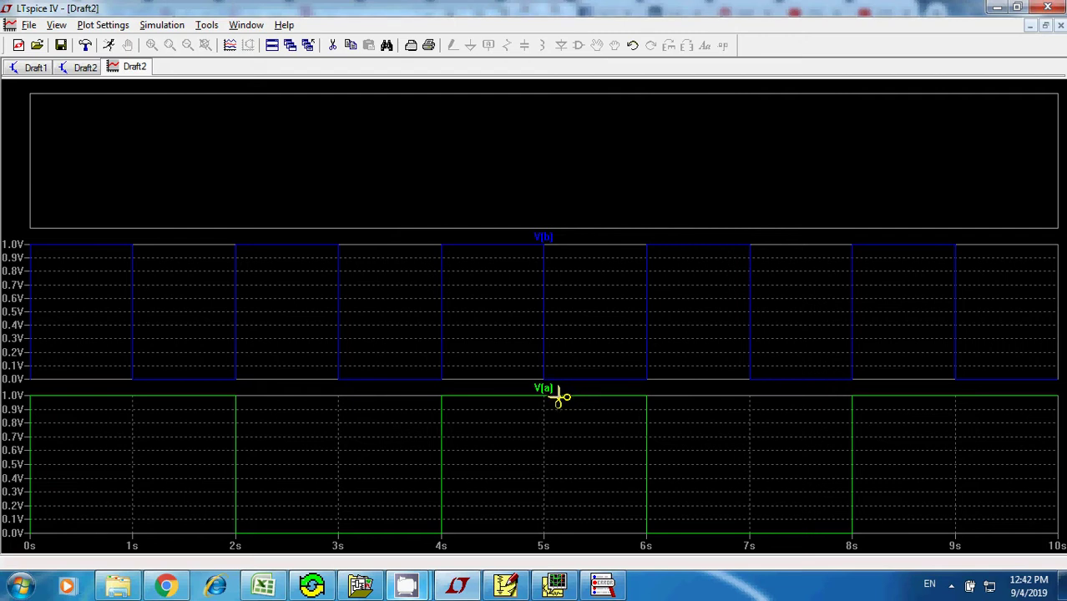
click(545, 238)
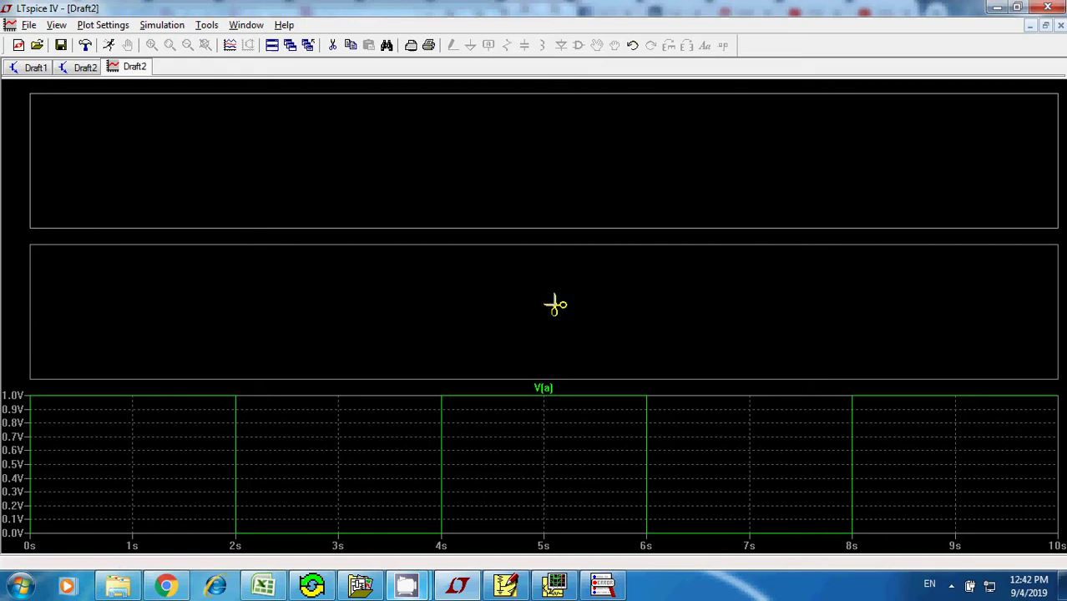
click(546, 389)
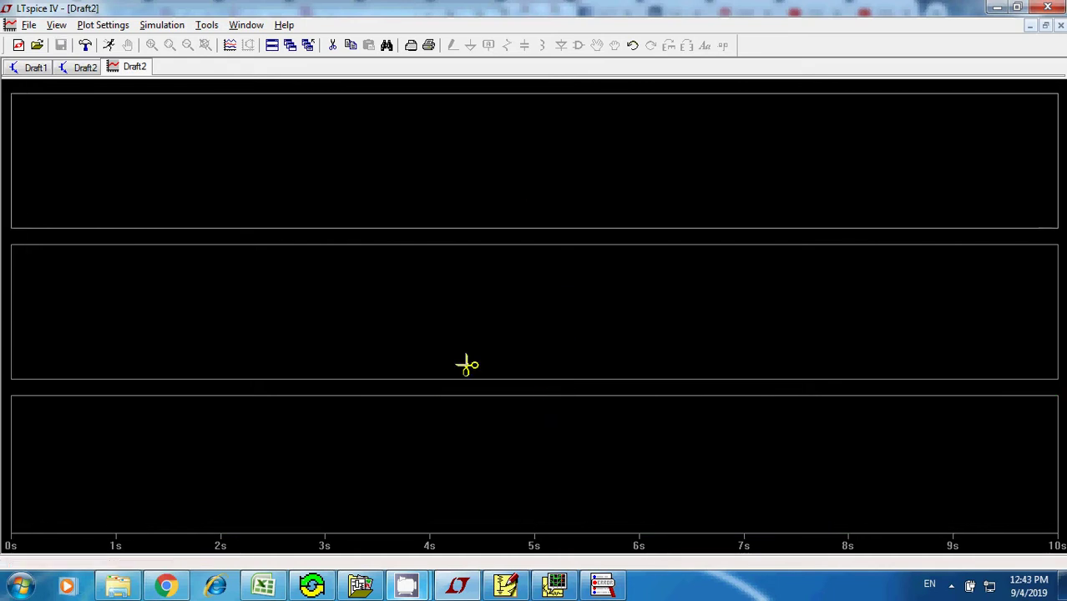
click(495, 457)
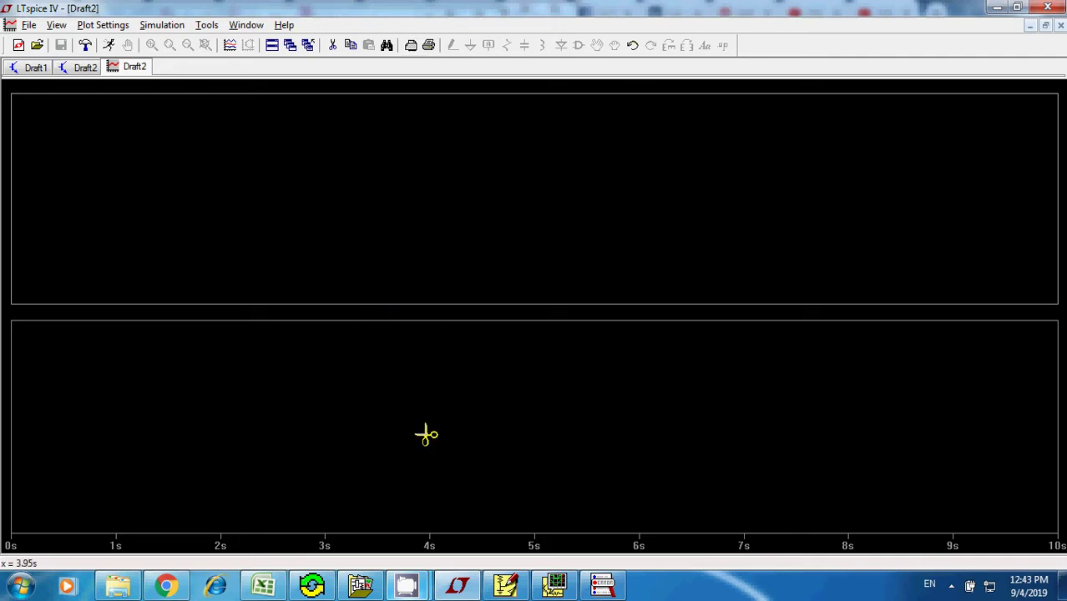
- Plot V(cin) in the upper of the two empty panes
click(229, 46)
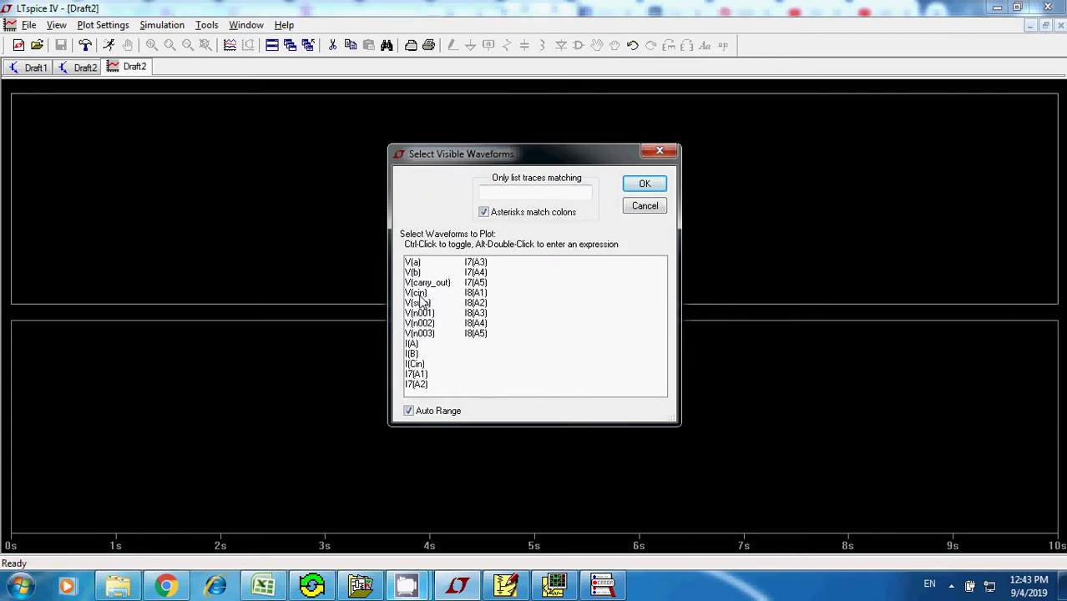
click(417, 293)
click(643, 184)
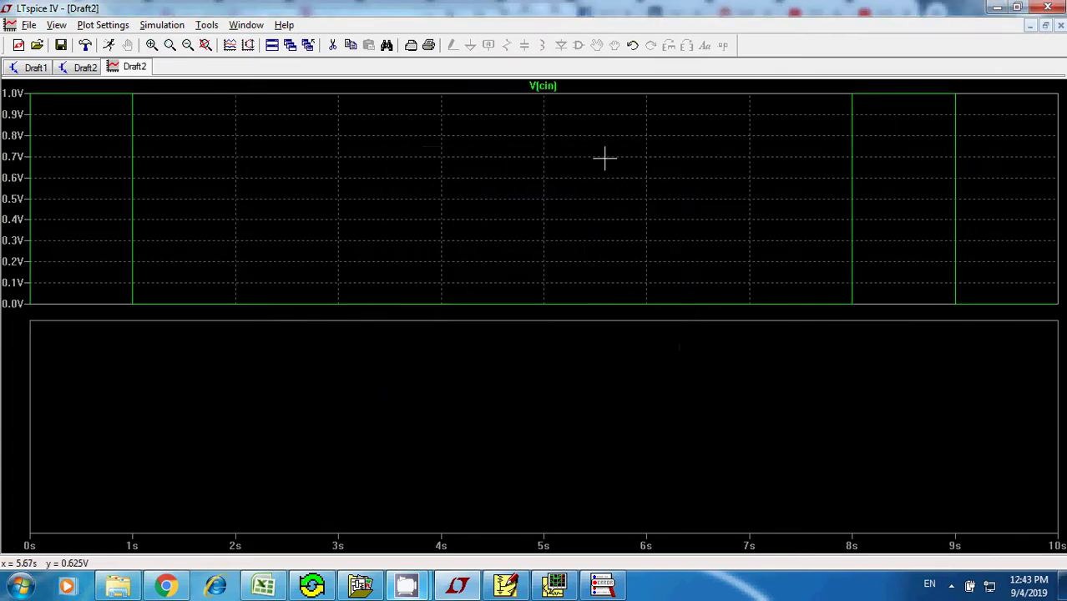
- Delete the V(cin) trace and the empty lower pane, and plot V(cin) in the single remaining pane
click(542, 84)
click(556, 425)
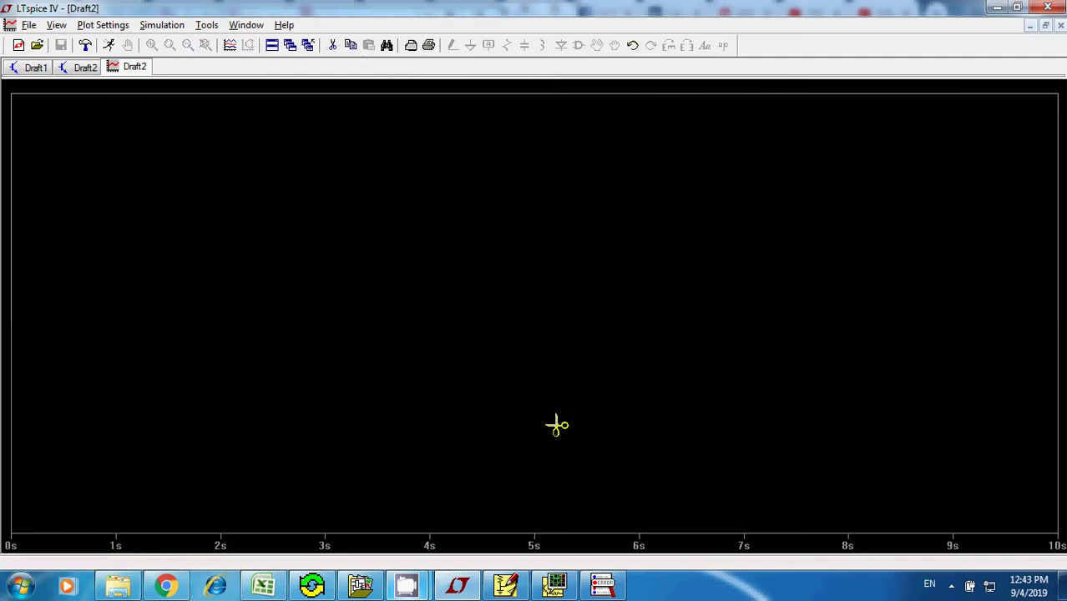
click(229, 45)
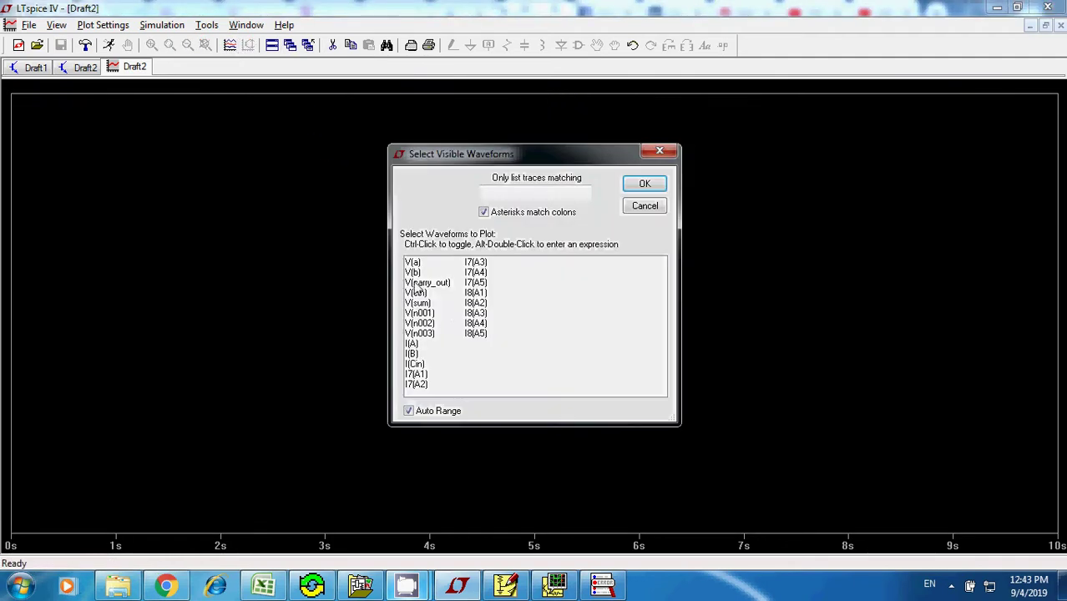
click(420, 293)
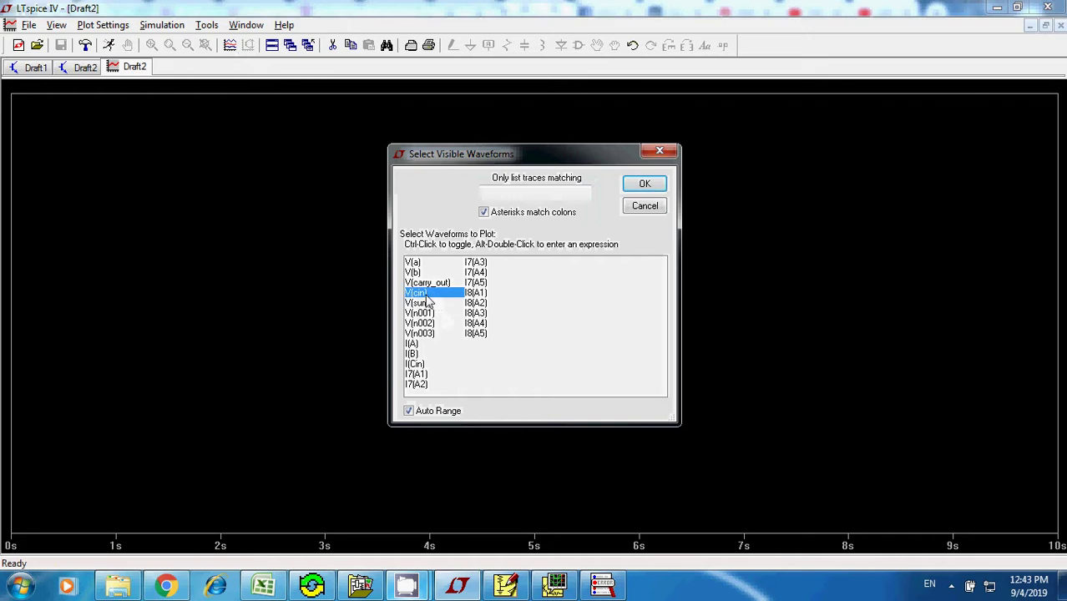
click(644, 184)
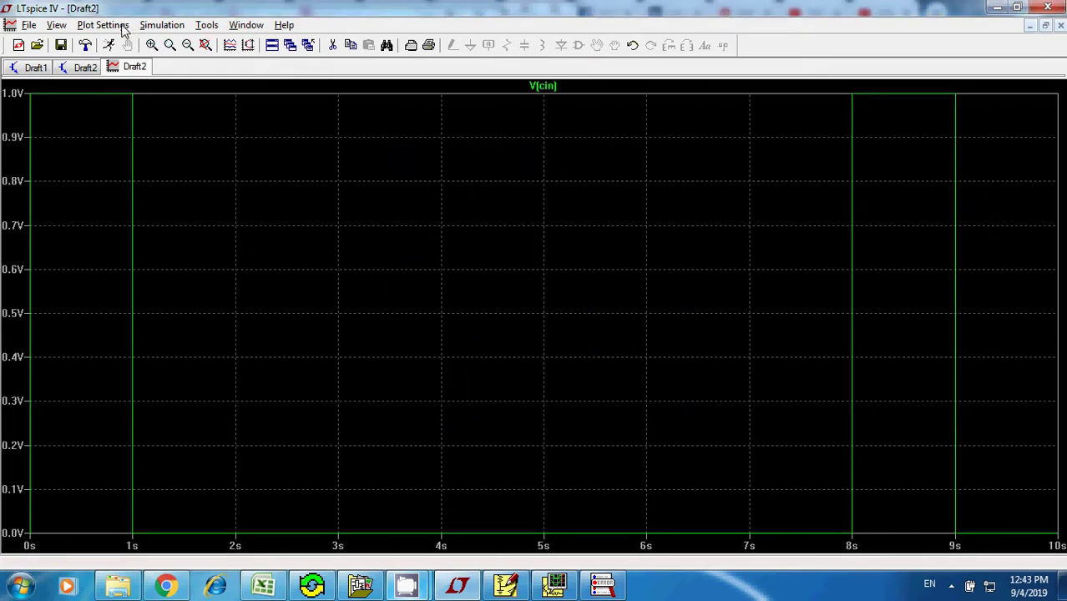
- Add a plot pane above V(cin) and make V(a) its visible waveform
click(124, 27)
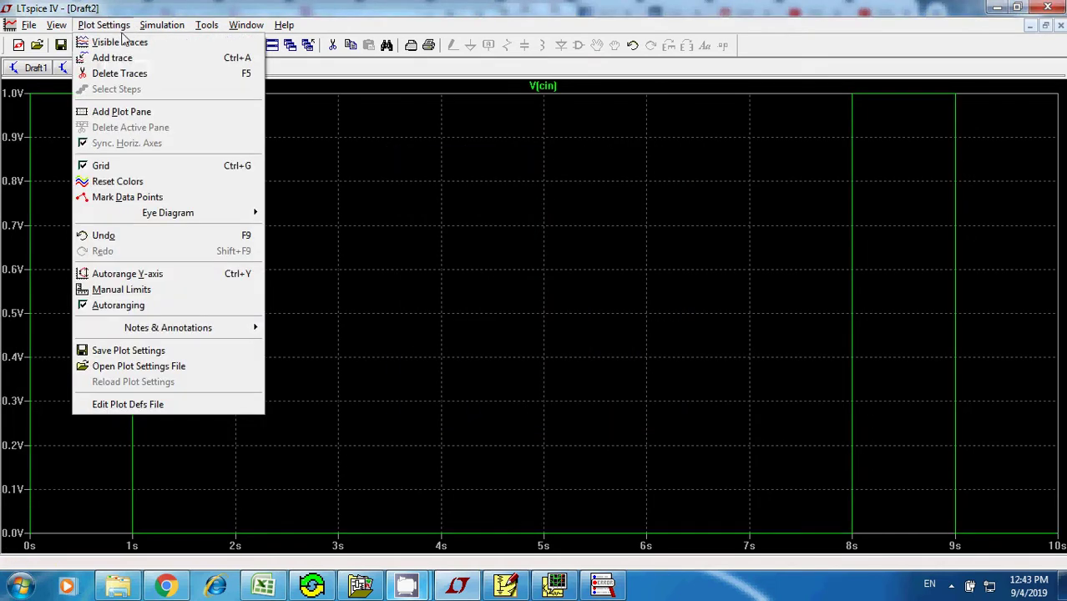
click(131, 115)
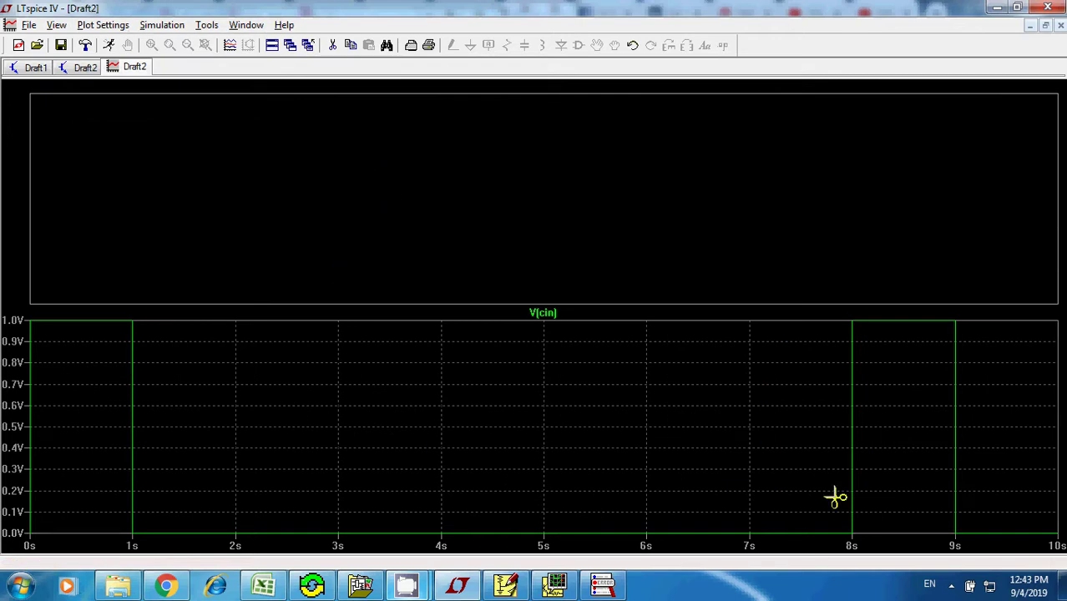
click(230, 45)
click(413, 264)
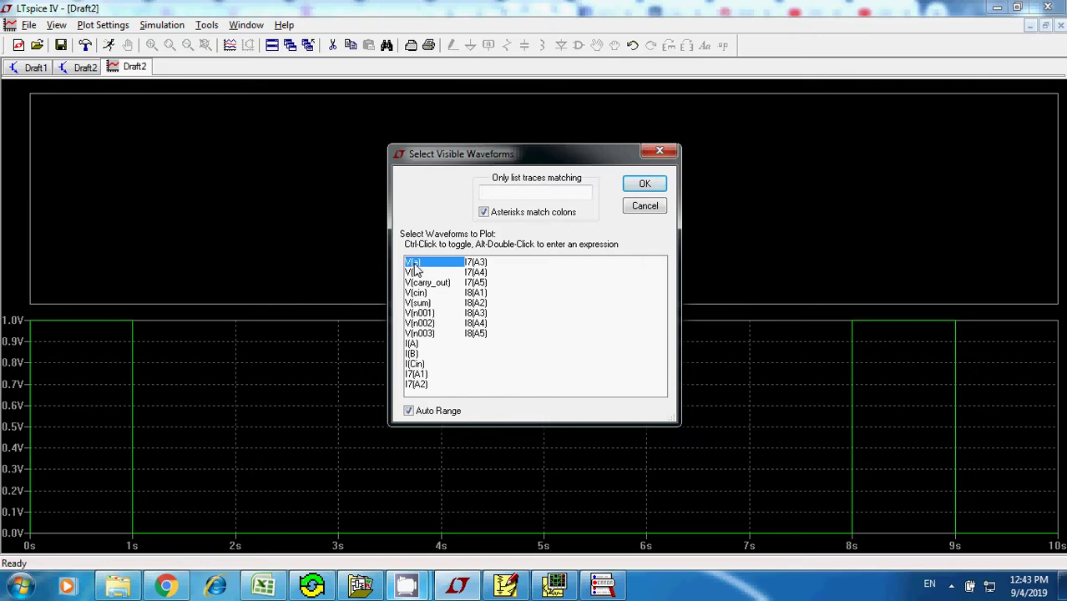
click(644, 184)
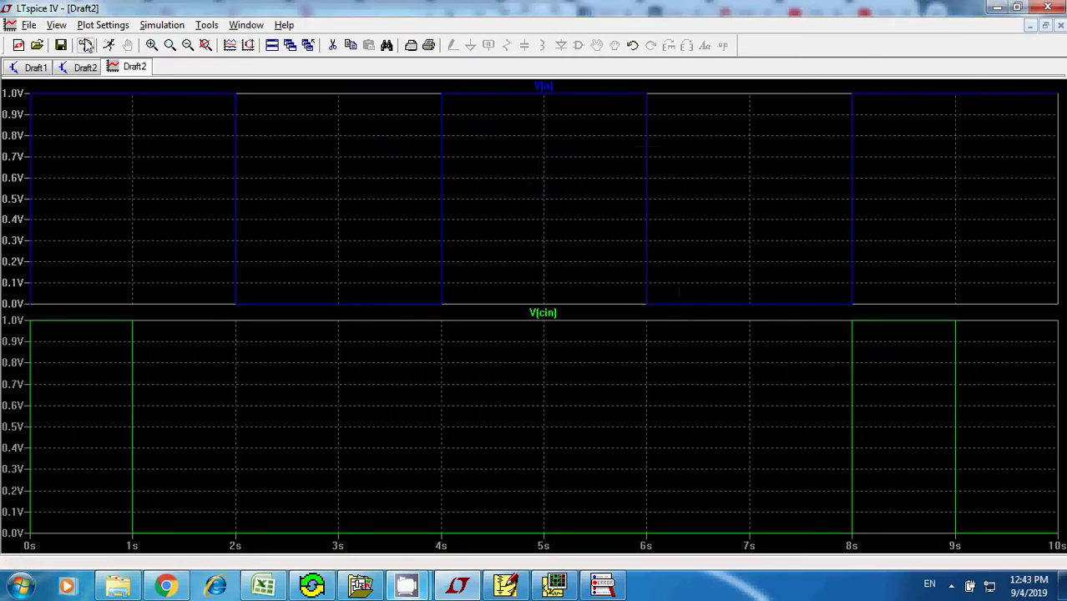
- Add another plot pane above V(a) and plot the V(b) trace in it
click(98, 25)
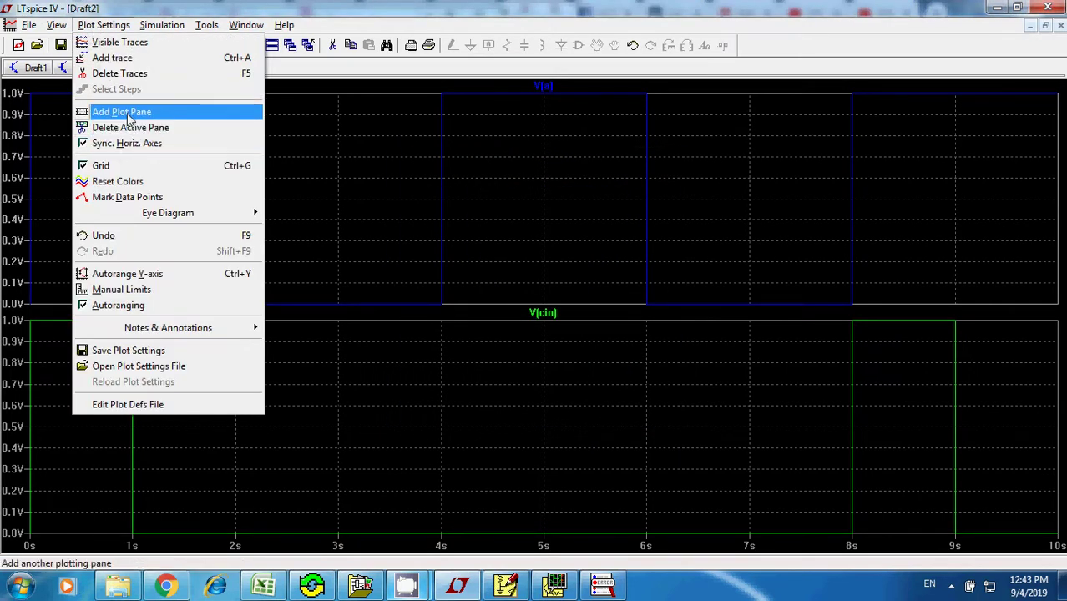
click(132, 112)
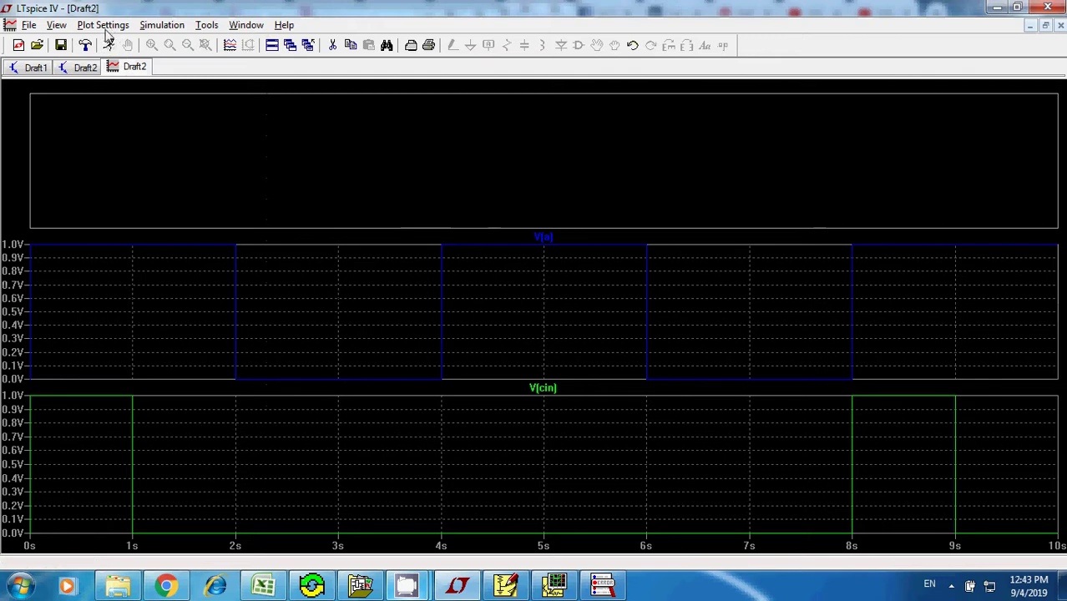
click(106, 27)
click(108, 56)
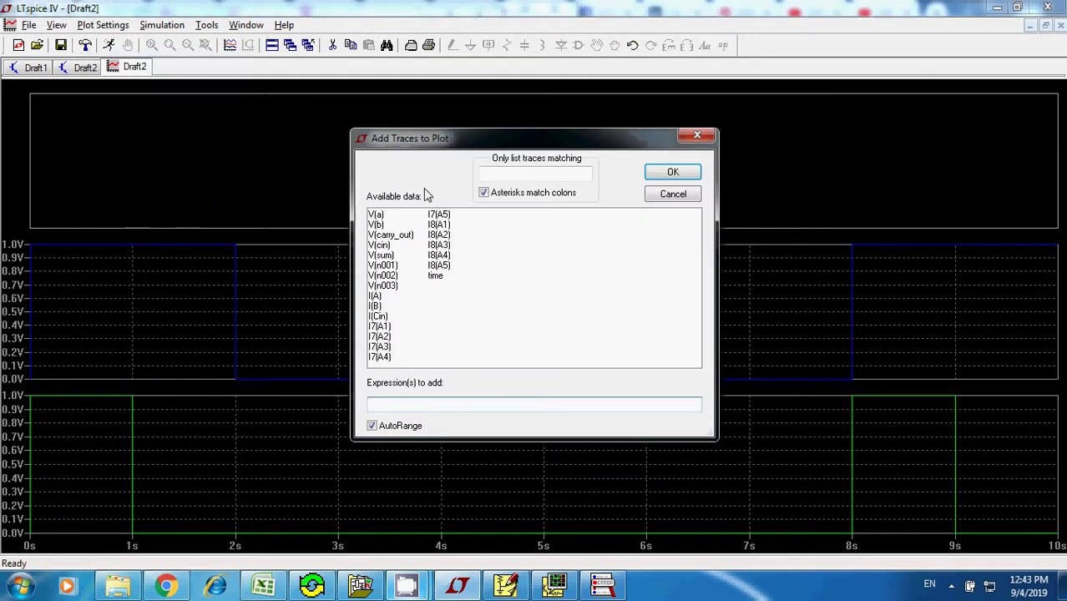
click(380, 225)
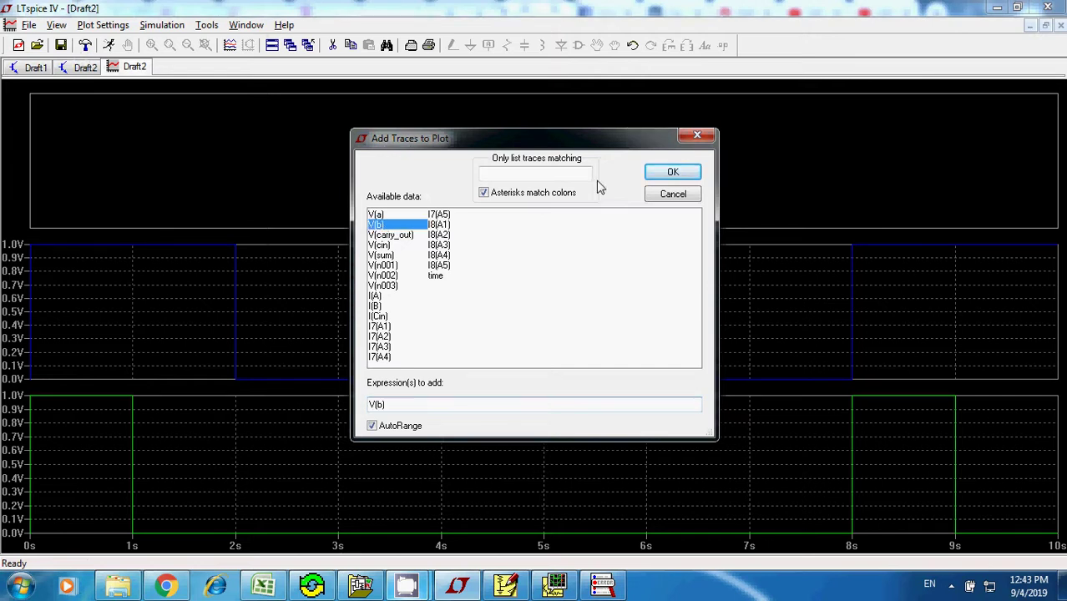
click(673, 172)
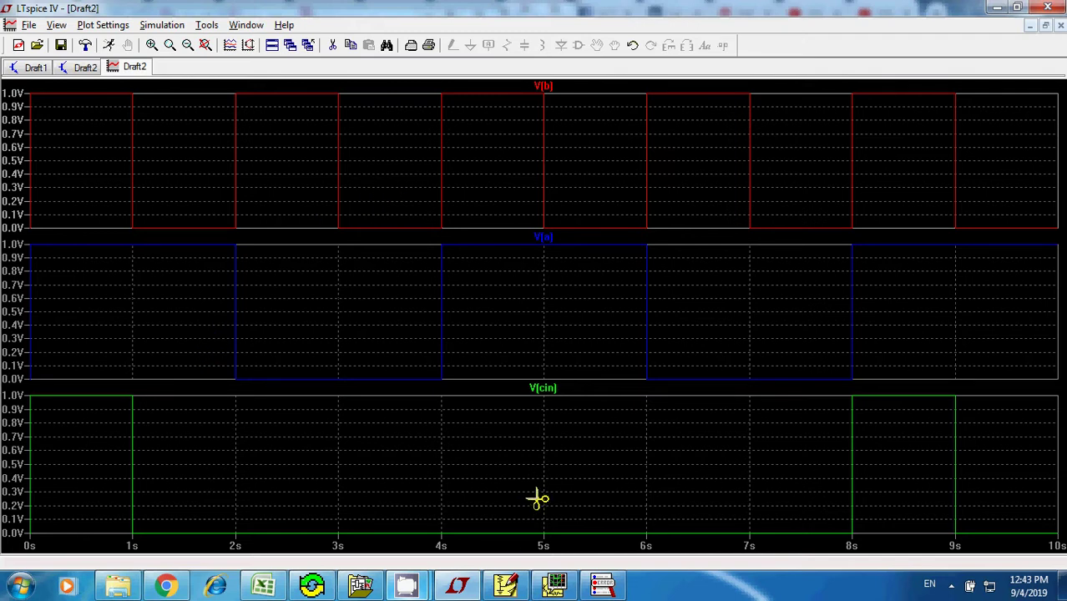
click(505, 584)
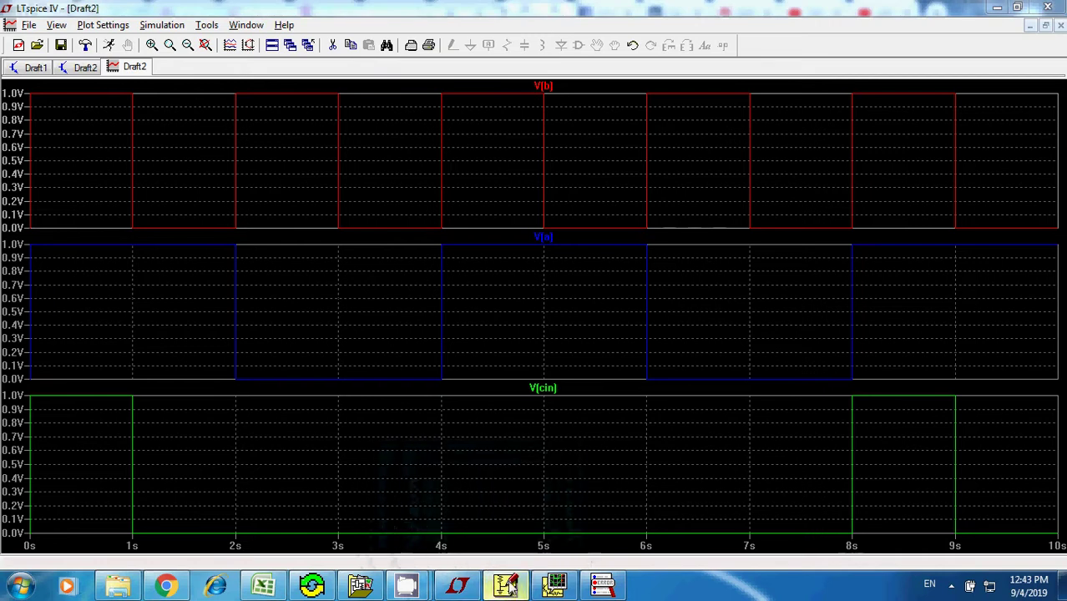
click(460, 591)
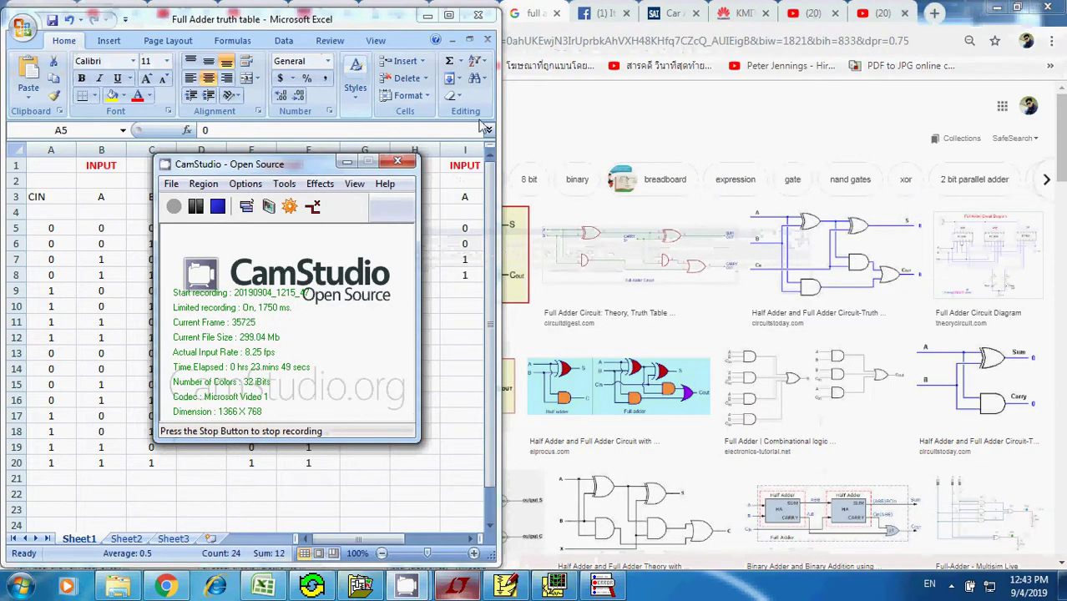
click(576, 112)
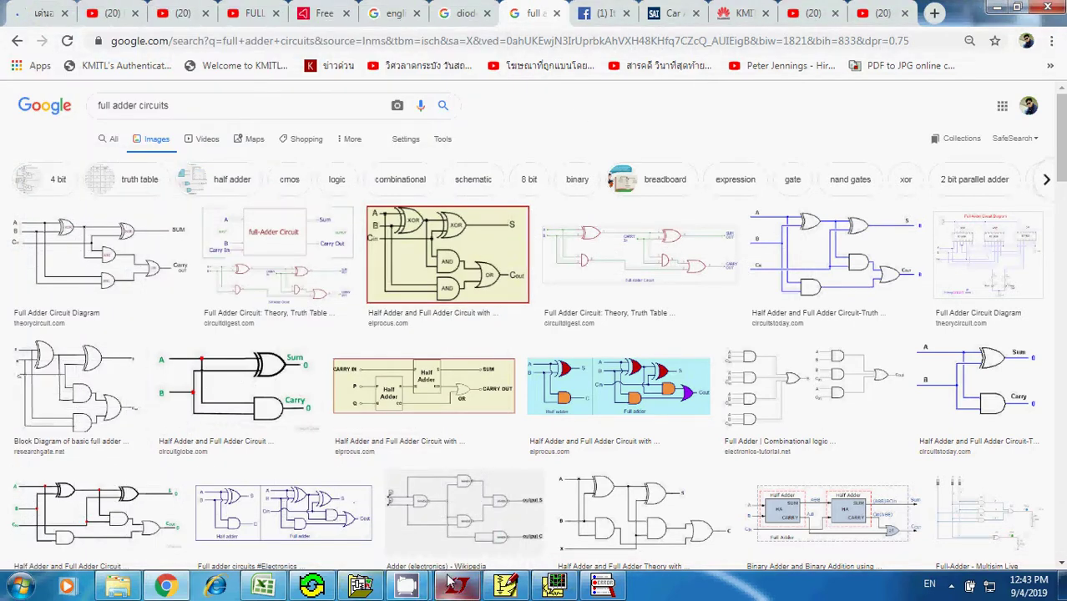
click(451, 585)
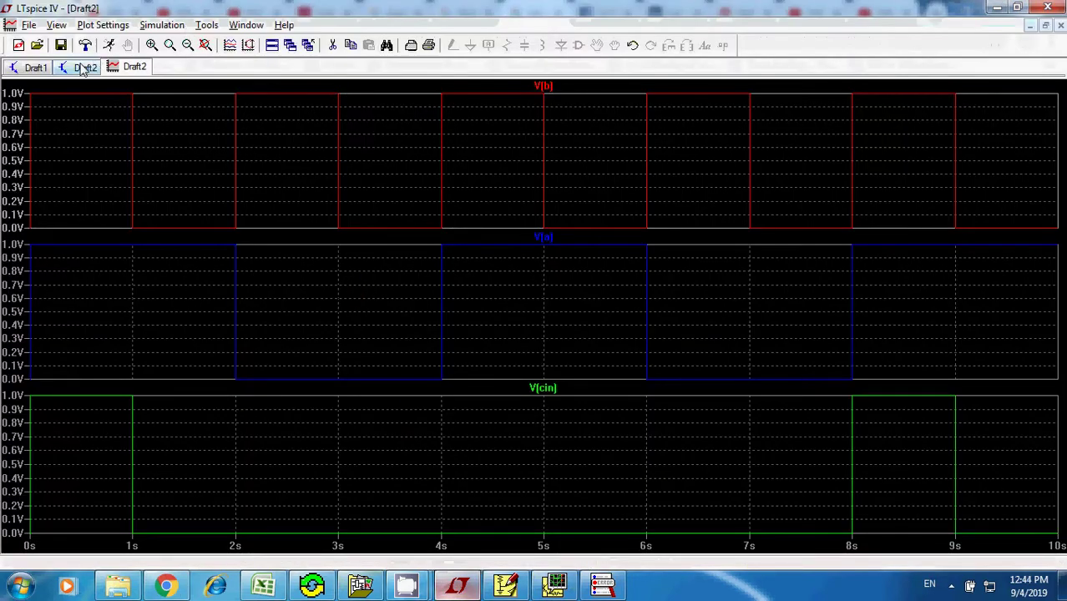
- Show the Draft2 schematic and zoom in on the full adder's input sources
click(84, 68)
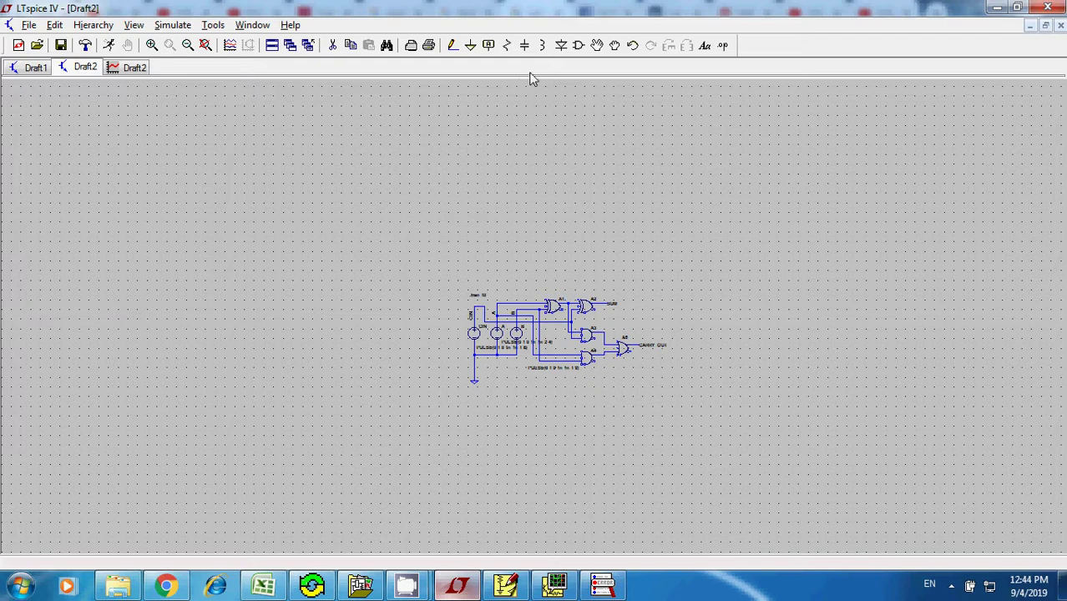
click(151, 45)
drag(496, 348, 497, 350)
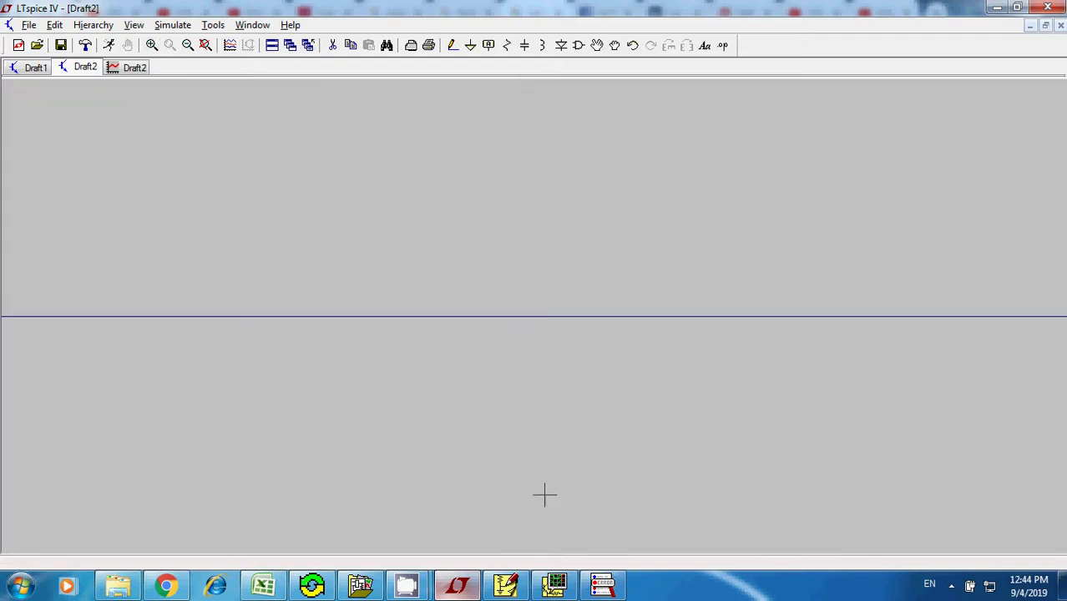
scroll(545, 505, up, 2)
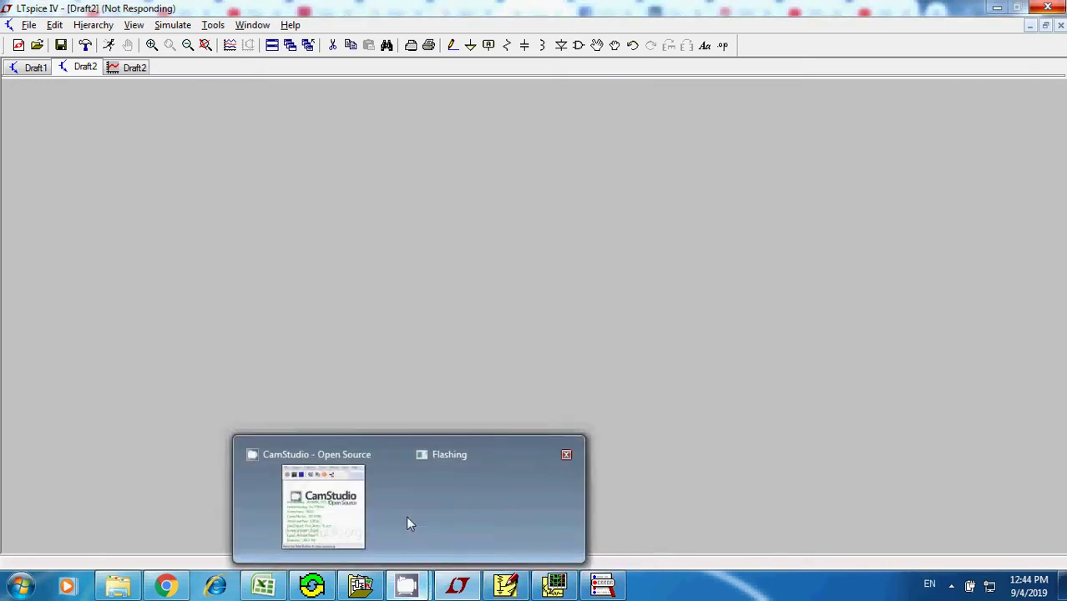
click(350, 524)
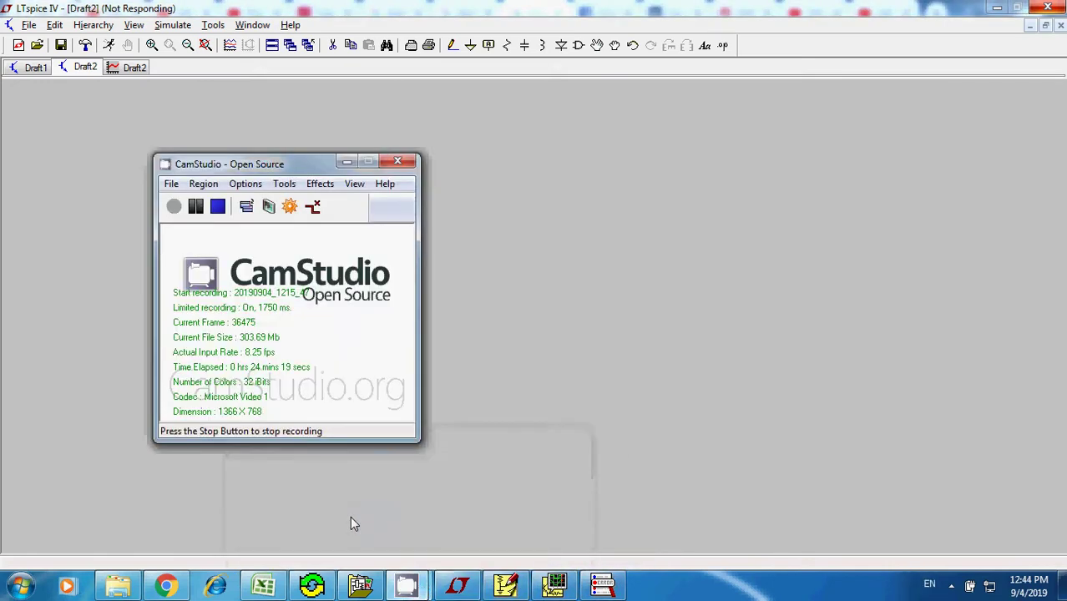
click(195, 207)
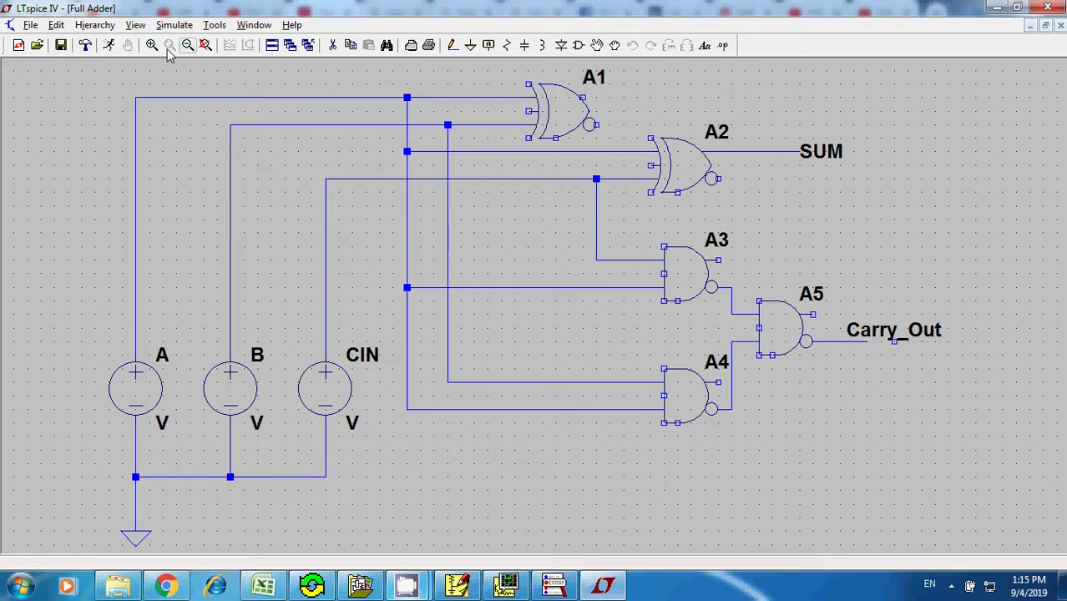
- Run a transient simulation of the Full Adder schematic with stop time 10, close the error log and maximize the plot window
click(109, 46)
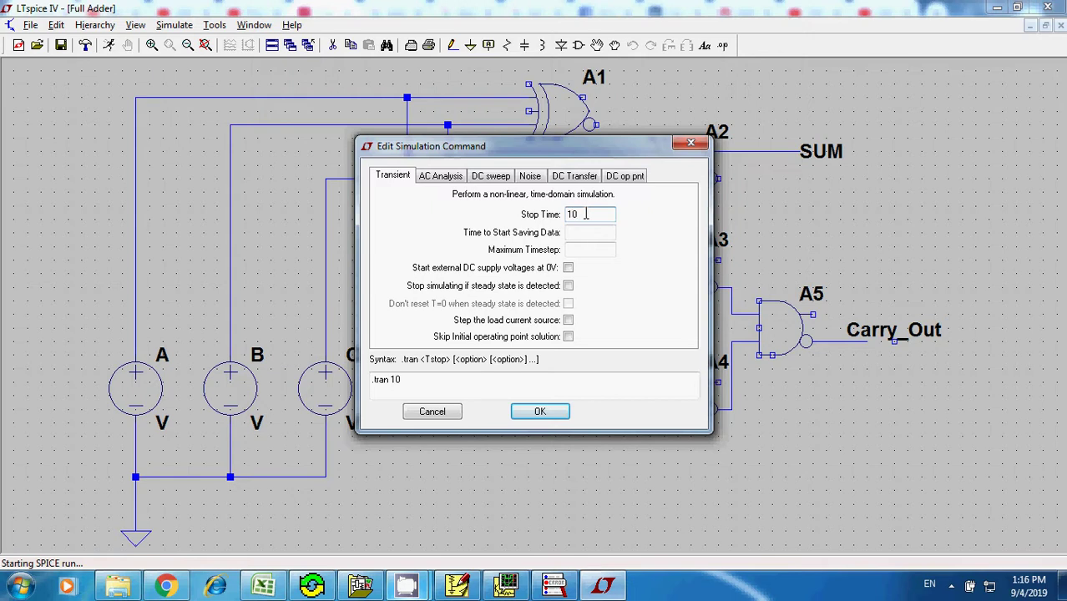
click(544, 411)
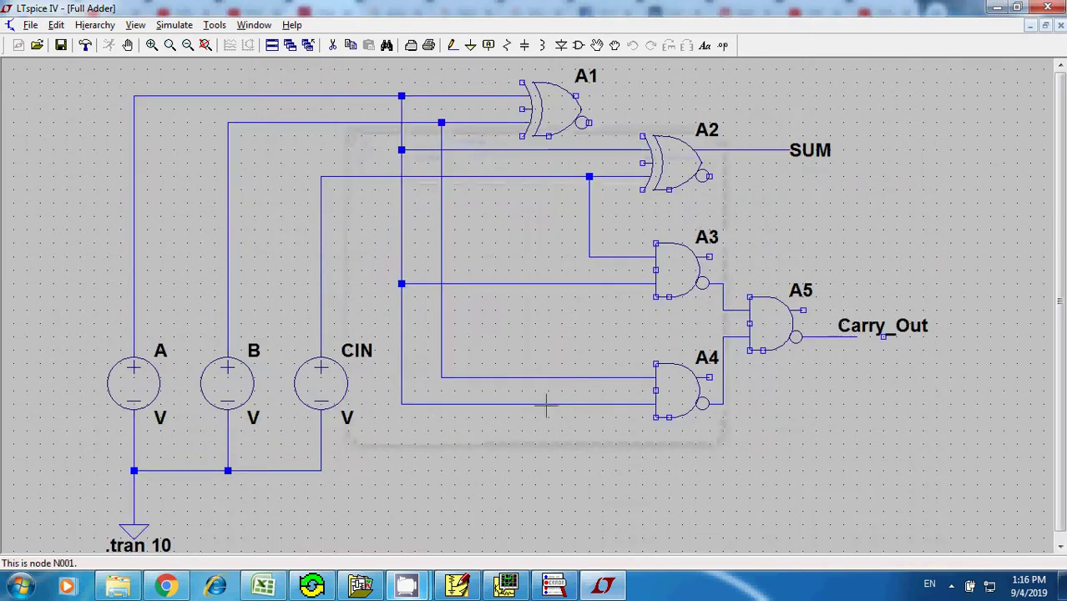
click(85, 45)
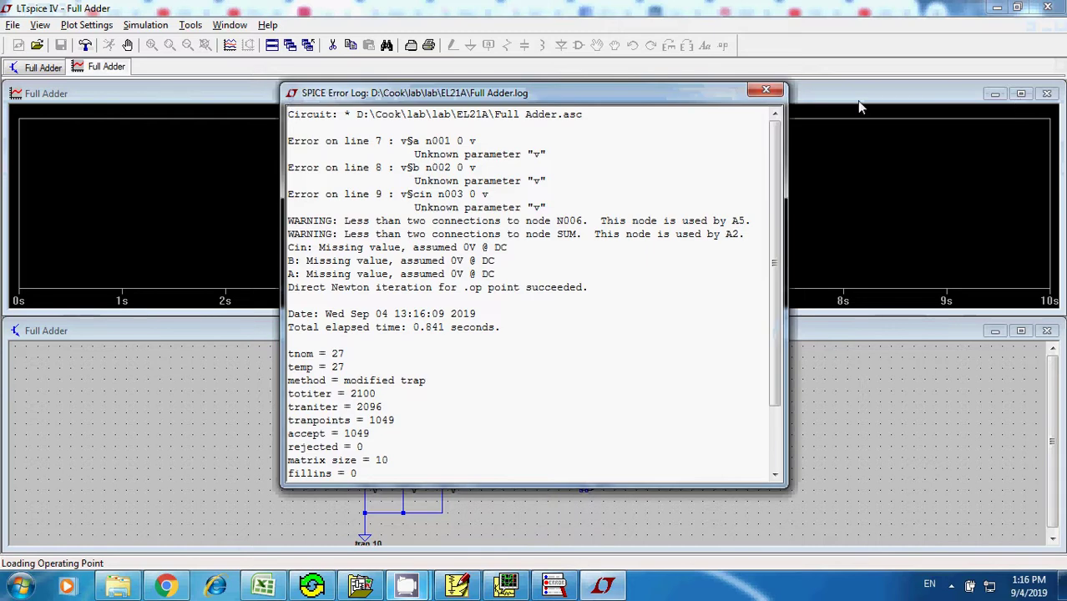
click(765, 89)
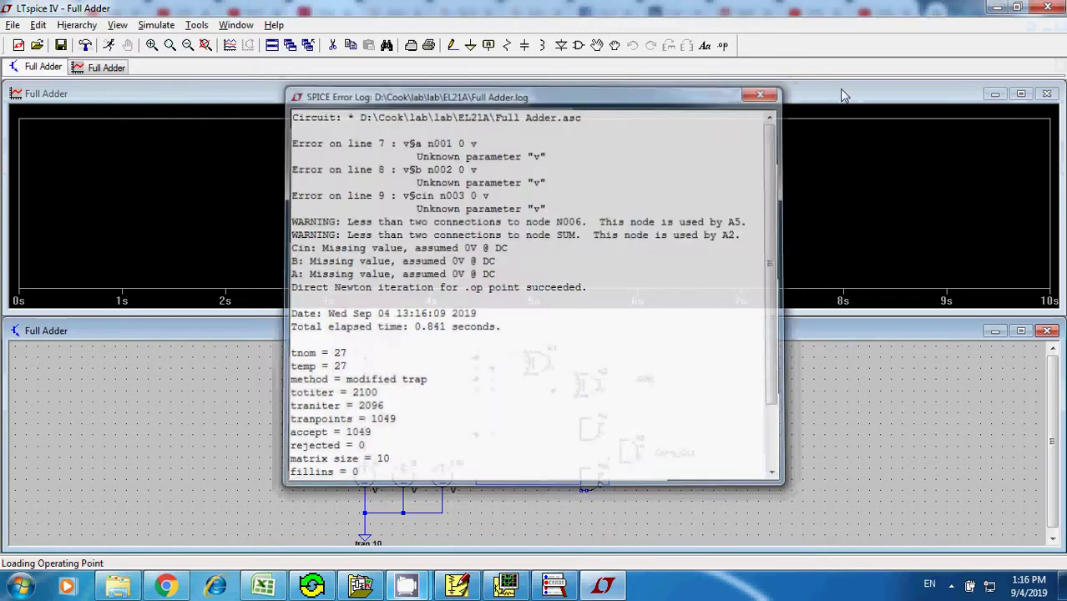
click(1020, 93)
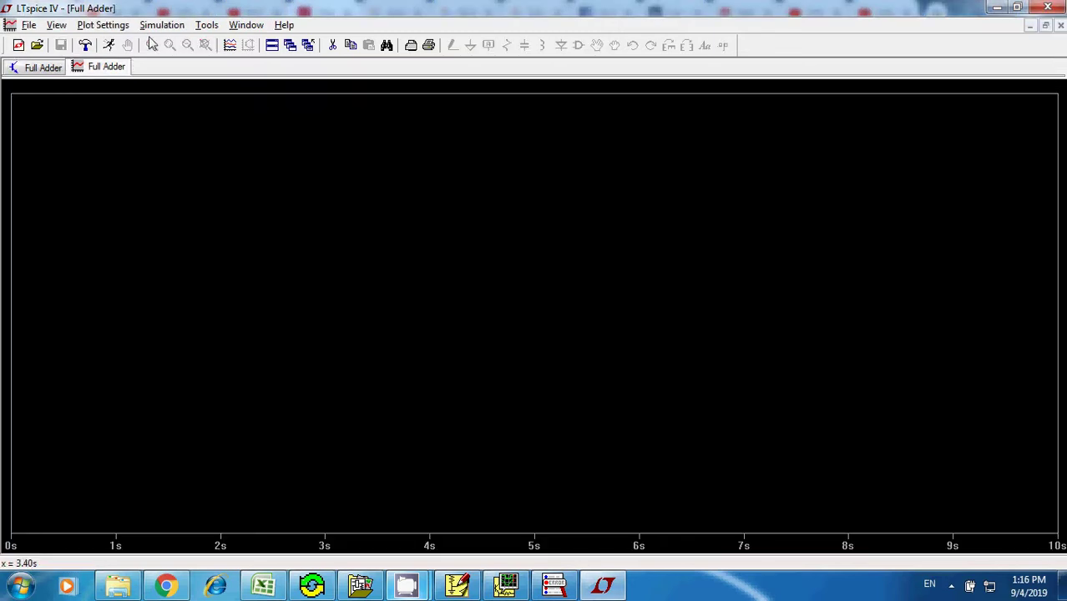
- Check which waveforms of the Full Adder simulation are available for plotting, without selecting any
click(230, 46)
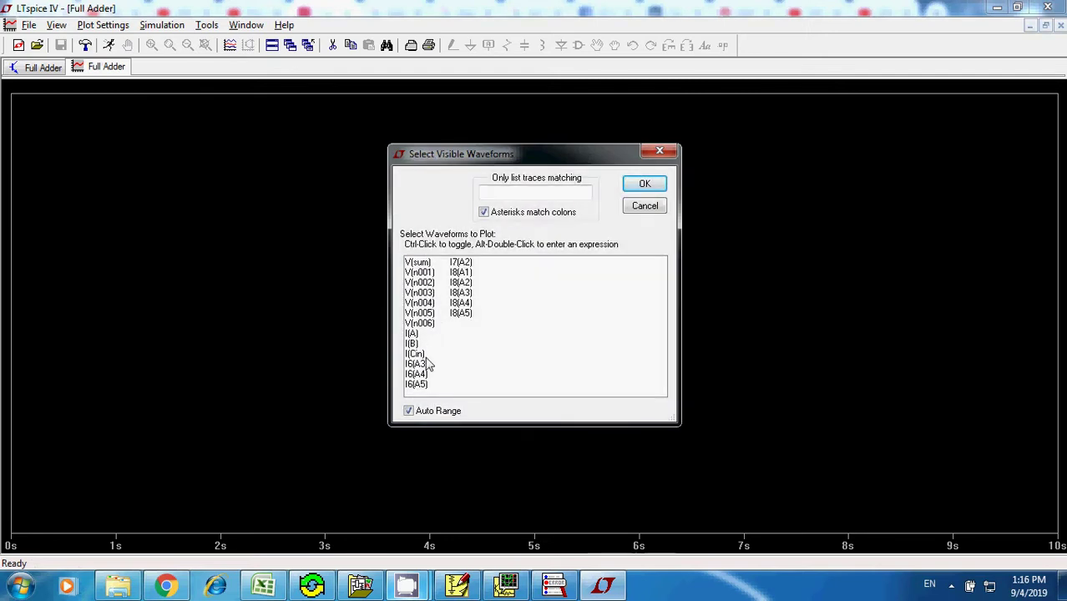
click(644, 207)
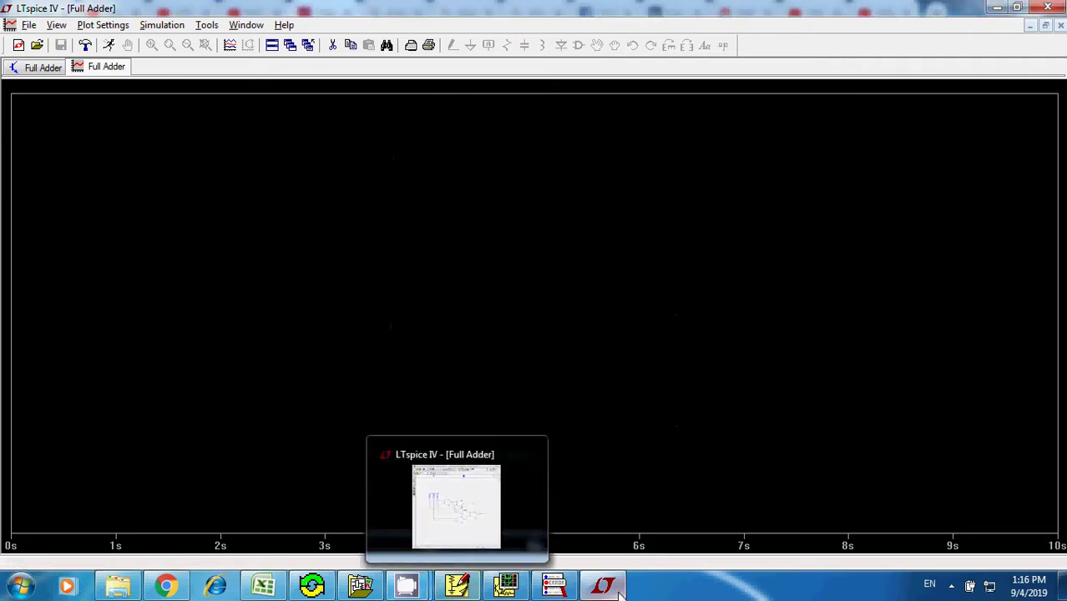
click(604, 586)
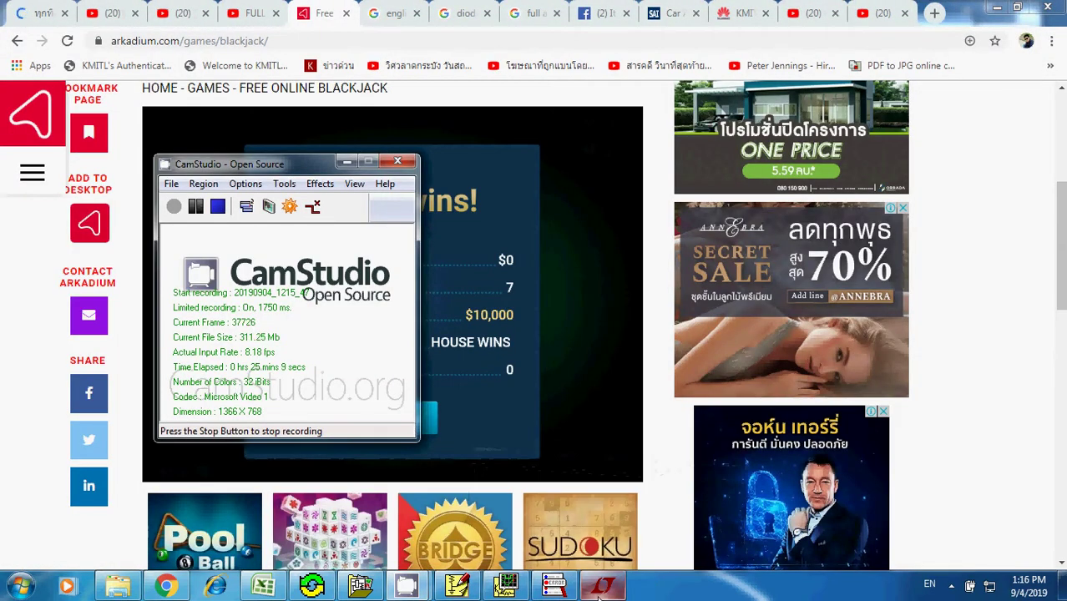
click(601, 589)
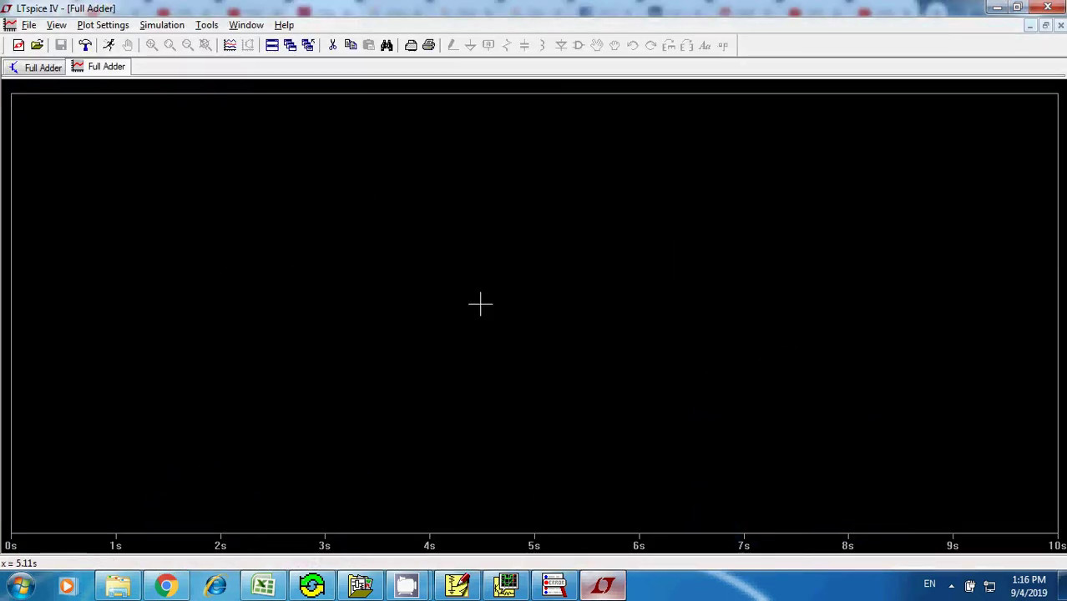
click(43, 67)
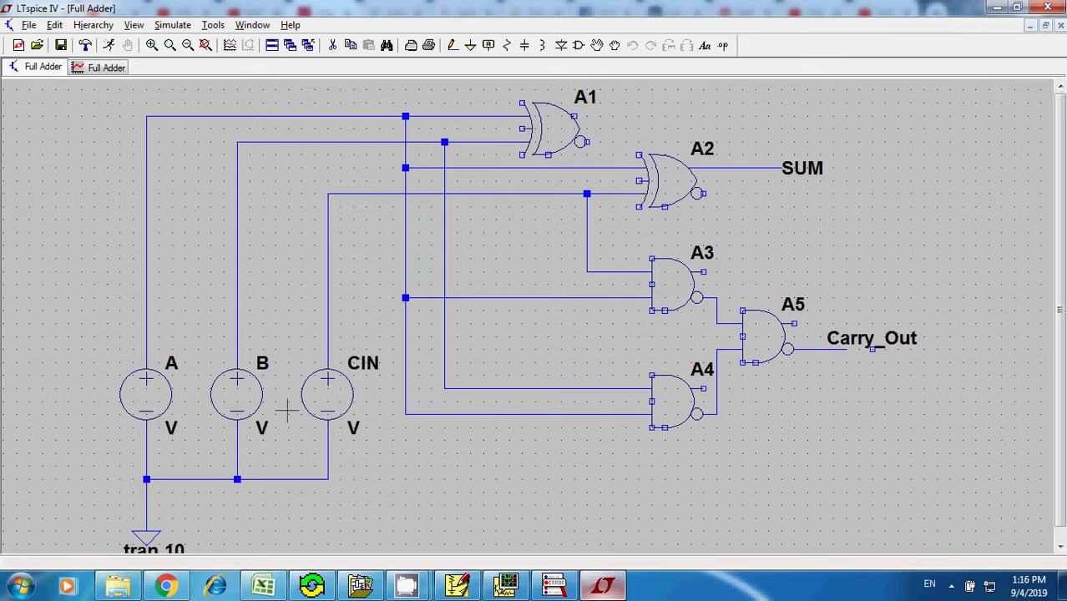
right_click(147, 250)
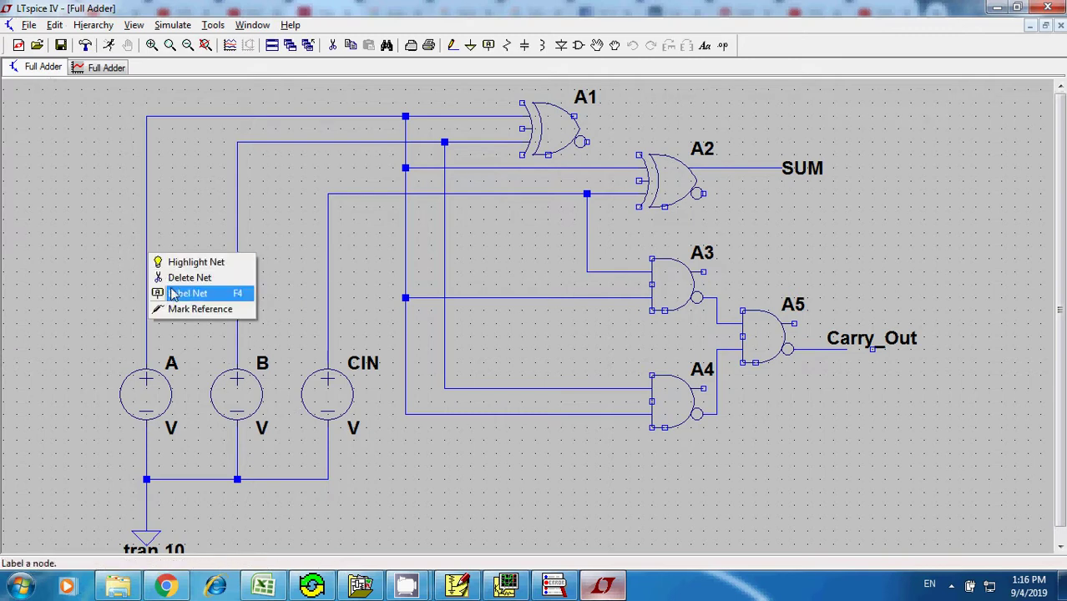
click(192, 290)
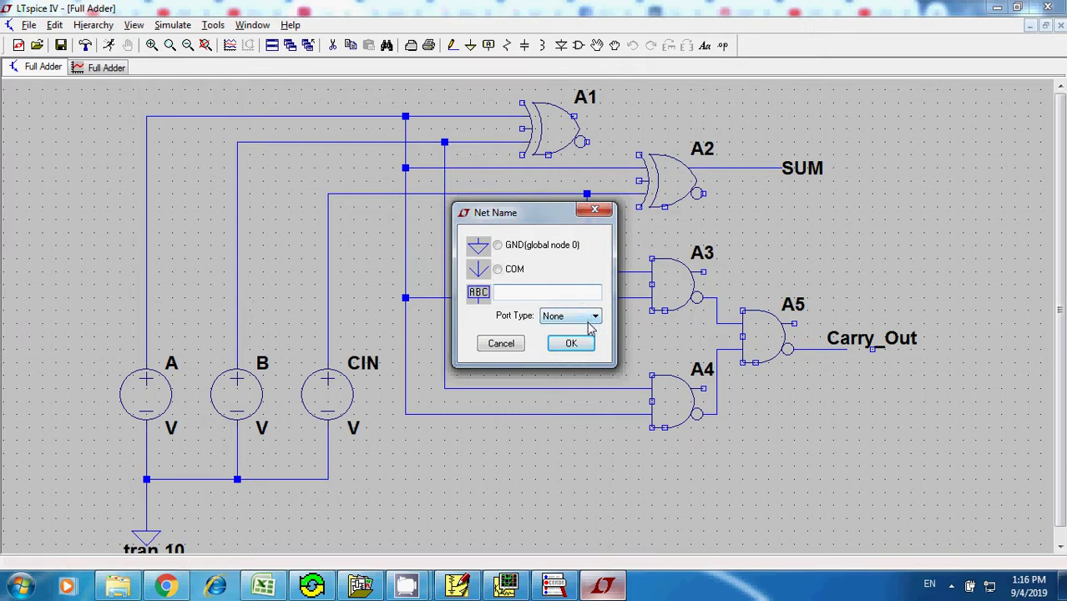
text(CIN)
click(509, 346)
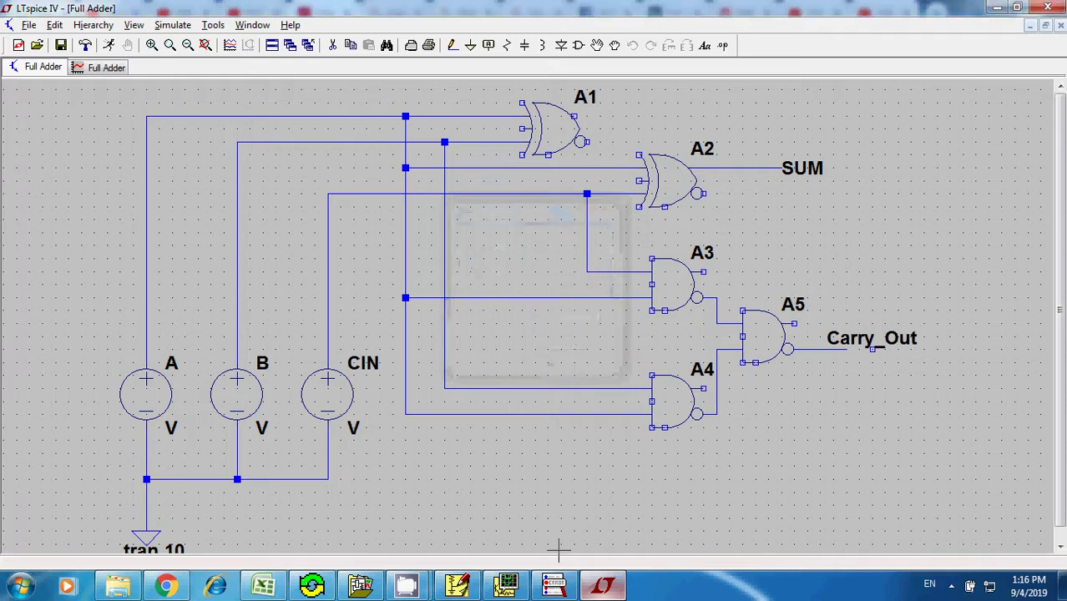
- Switch to PSpice Schematics to examine the reference full adder circuit, and return to the LTspice schematic
click(467, 580)
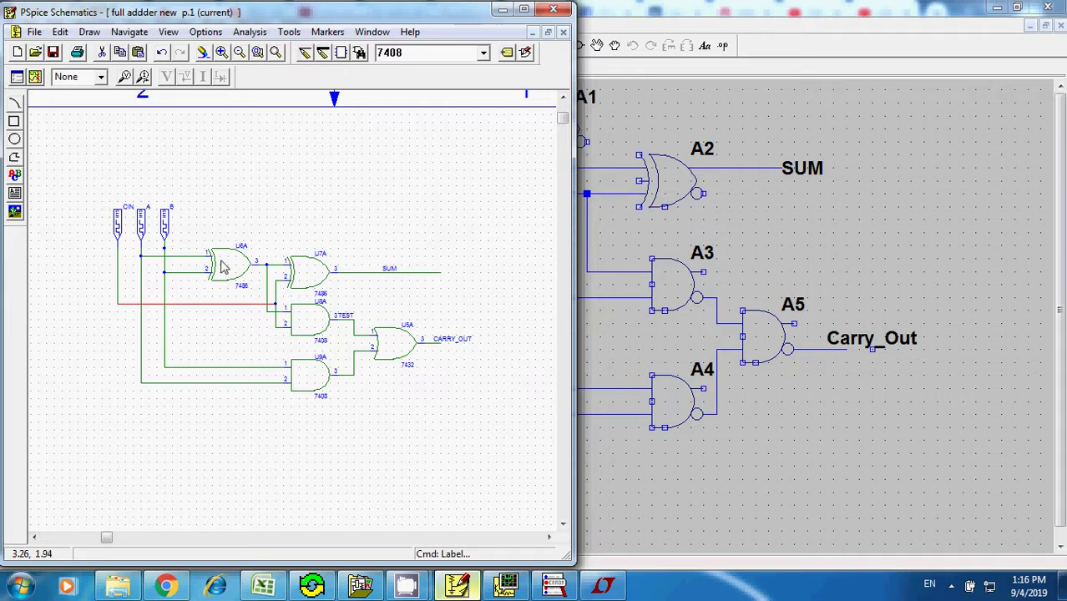
click(874, 231)
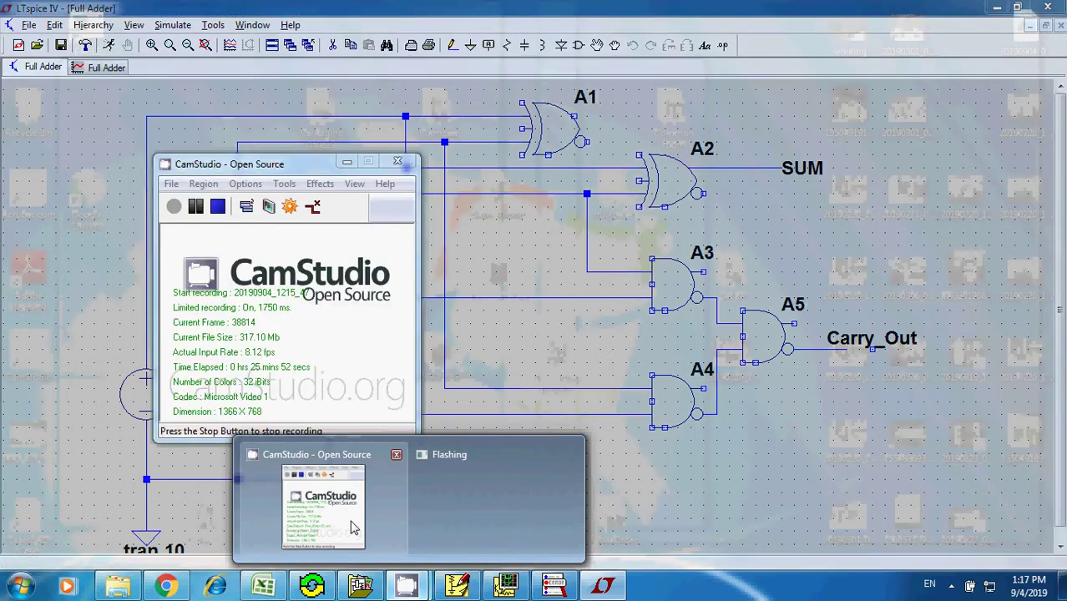
click(321, 508)
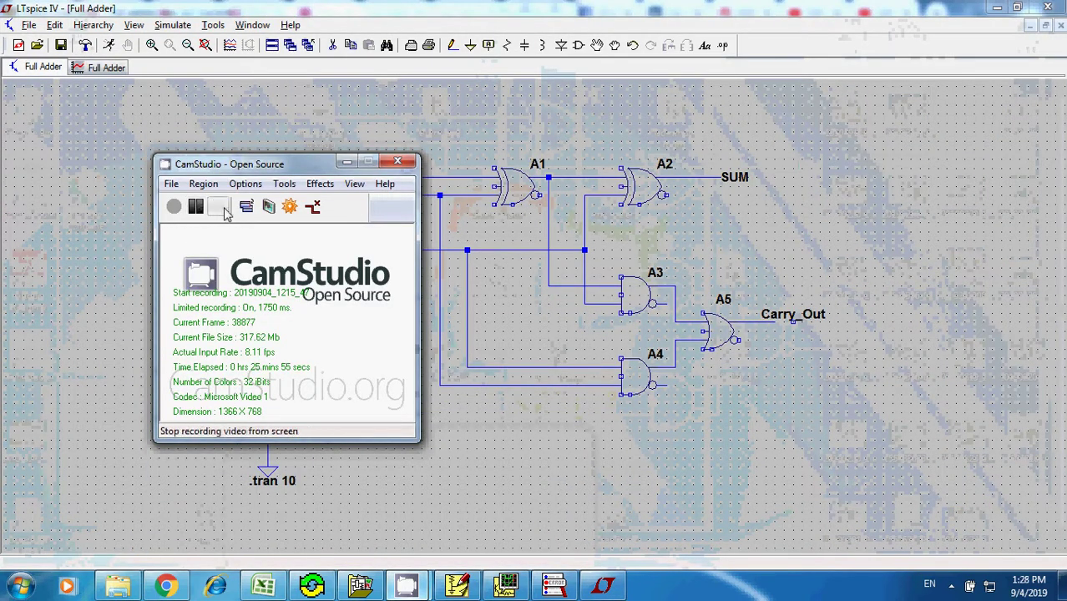
click(218, 206)
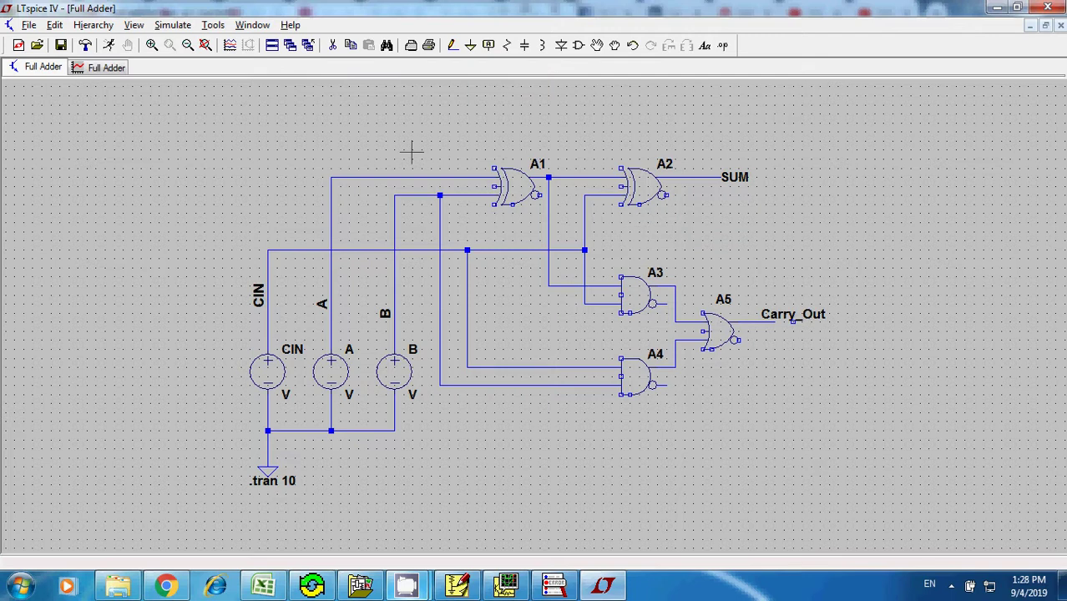
- Simulate the rewired Full Adder schematic, dismiss the SPICE error log and maximize the empty plot window
click(109, 46)
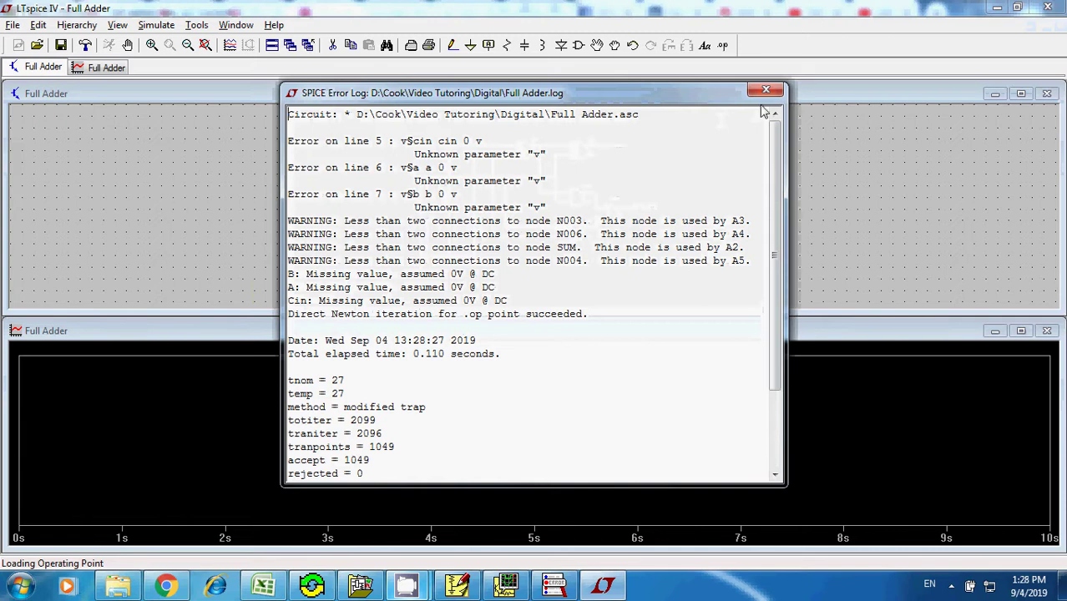
click(765, 89)
click(1020, 331)
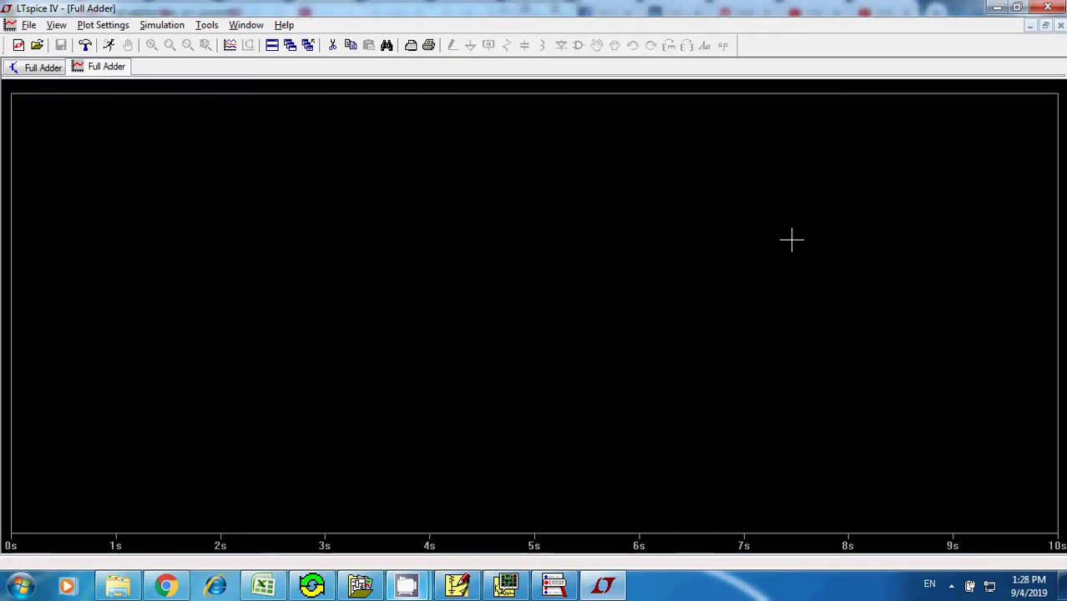
- Plot V(cin) as the visible waveform in the empty Full Adder plot
click(230, 46)
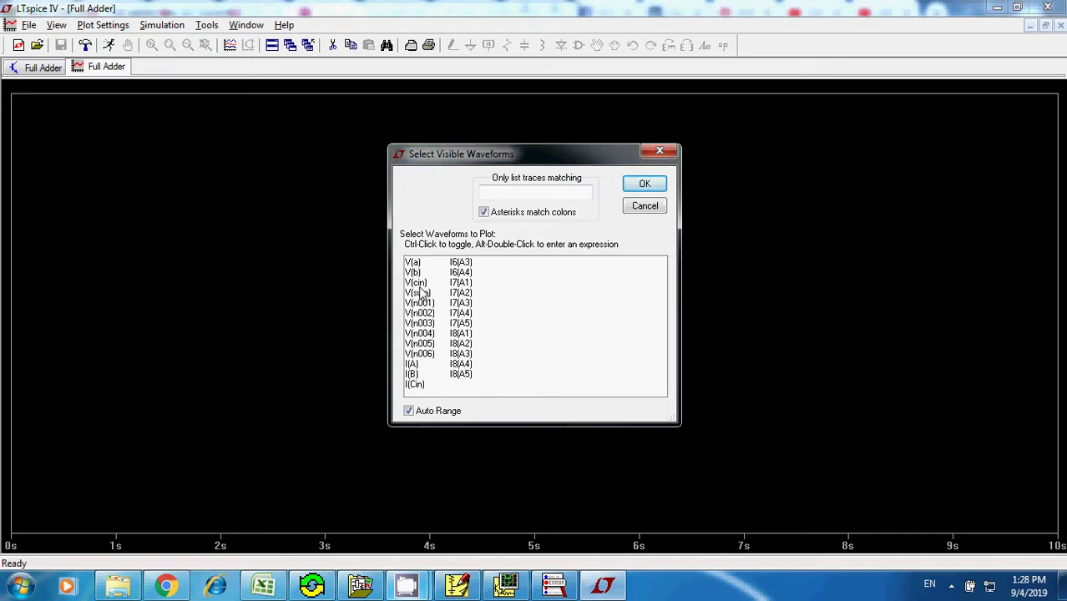
click(416, 282)
click(644, 184)
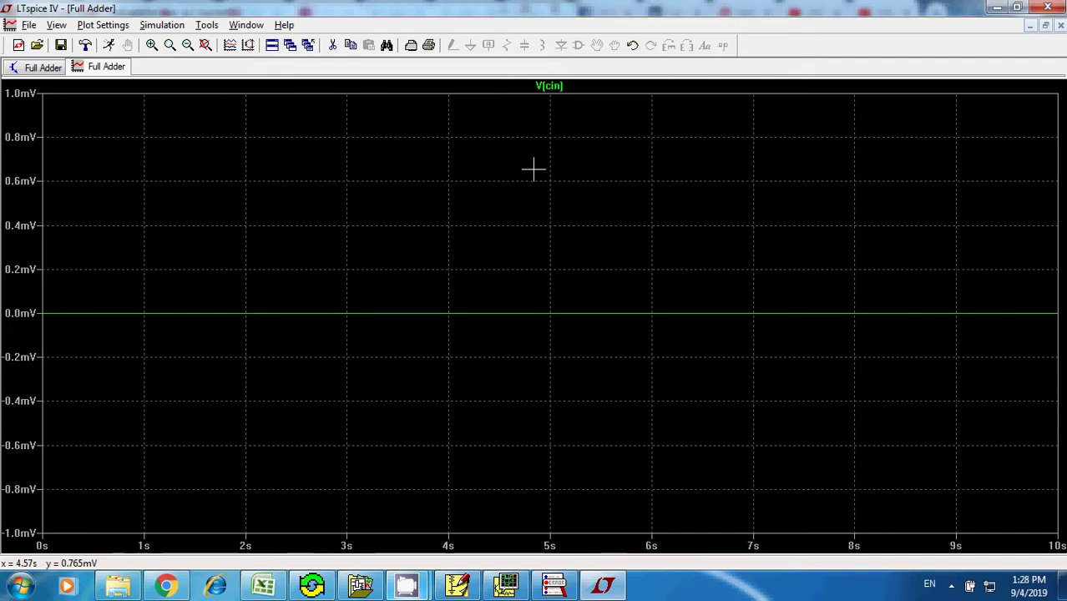
- Switch to PSpice Schematics to recheck the reference full adder circuit, and return to the LTspice plot
click(614, 591)
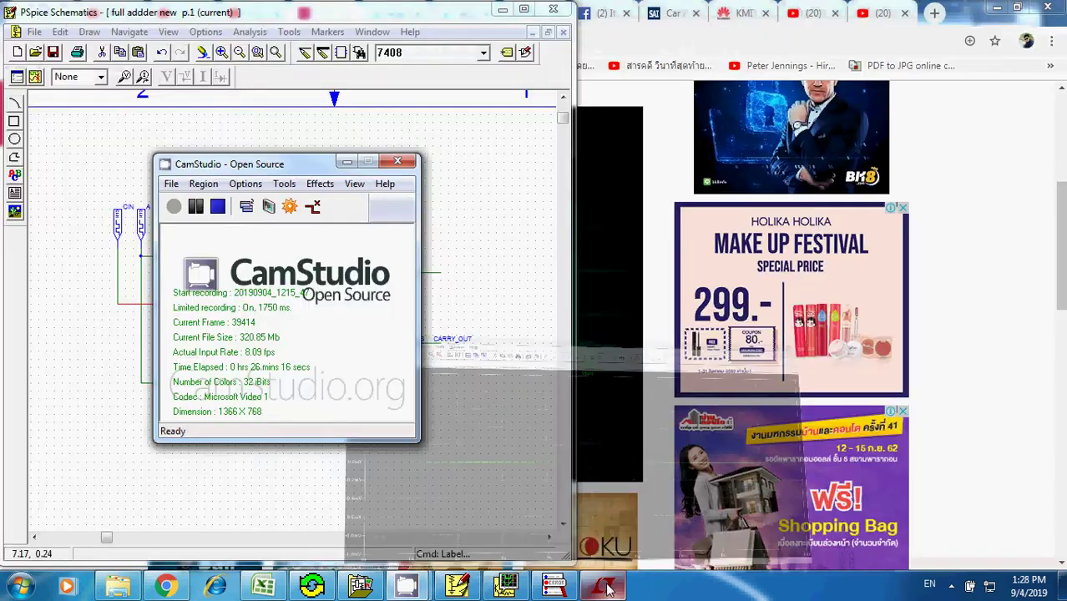
click(467, 210)
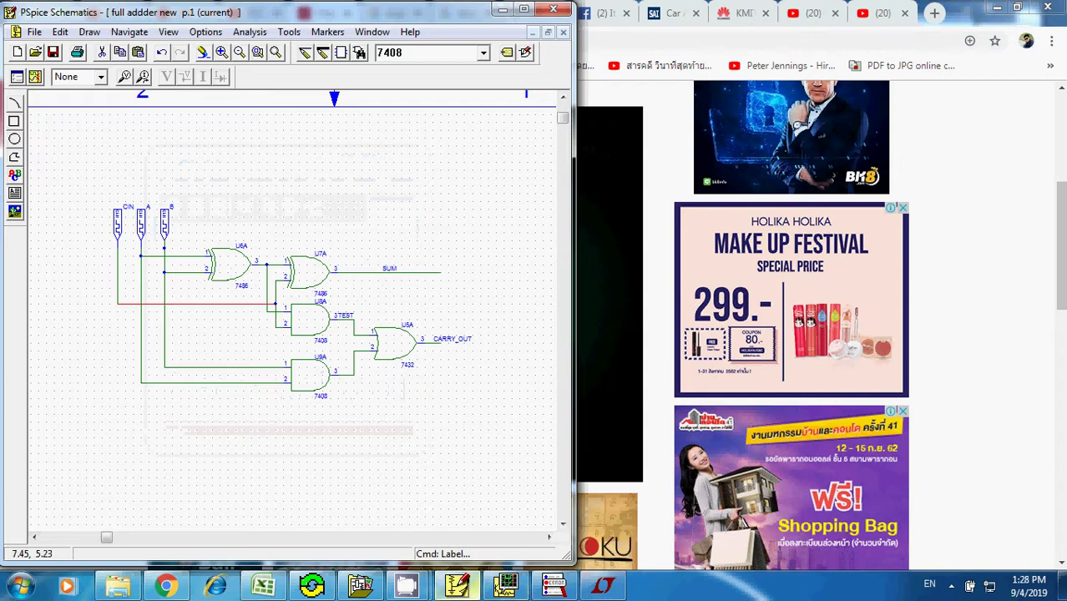
click(603, 586)
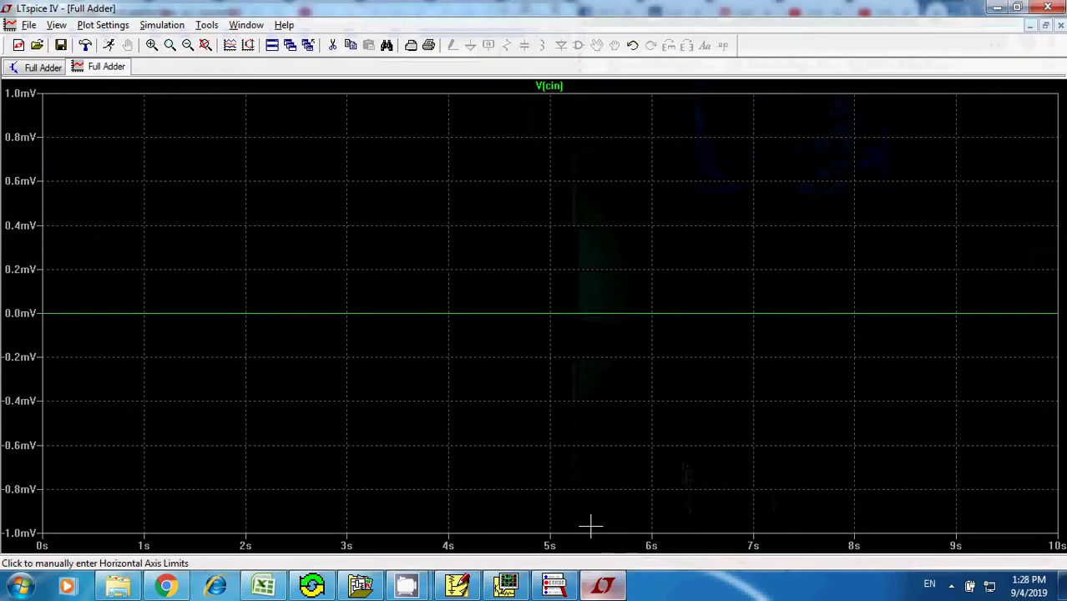
- Define the schematic's CIN source as a PULSE: Vinitial 0, Von 1, Tdelay 0, Trise 1n, Tfall 1n, Ton 4, Tperiod 8
click(38, 67)
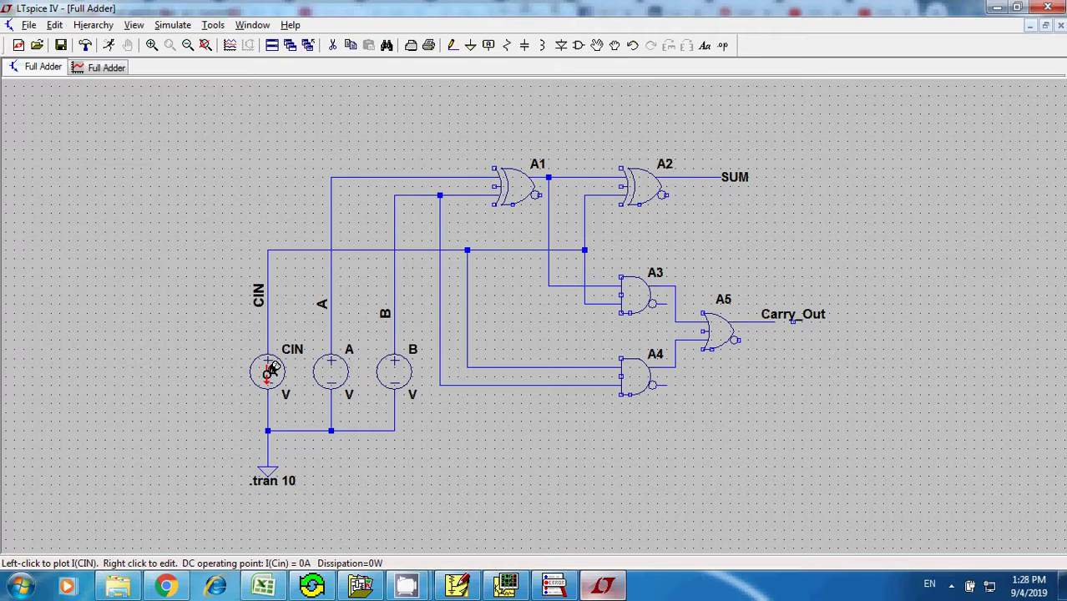
right_click(274, 379)
click(622, 316)
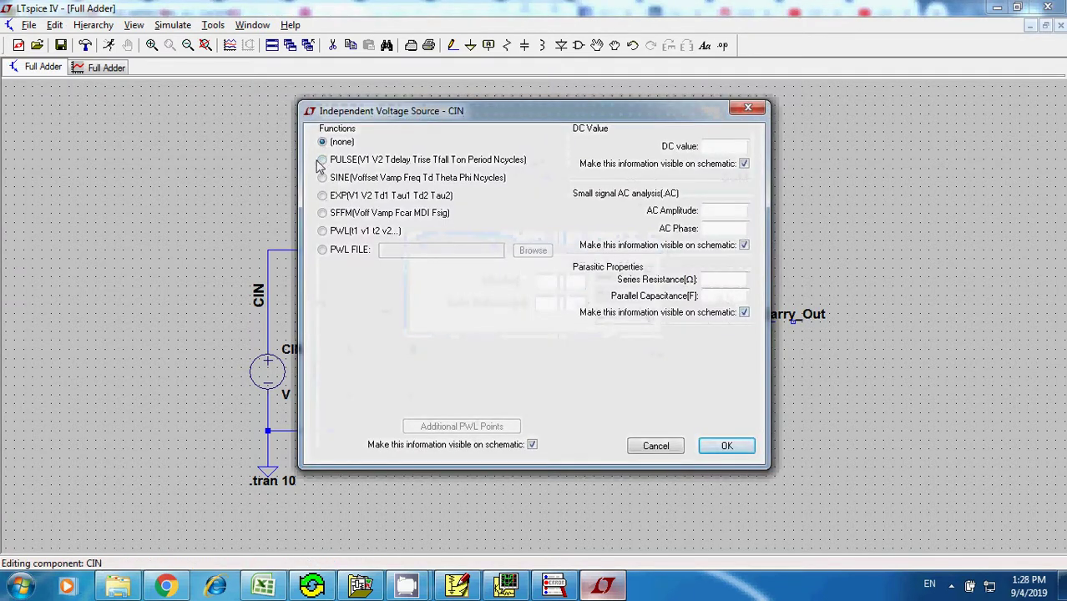
click(322, 160)
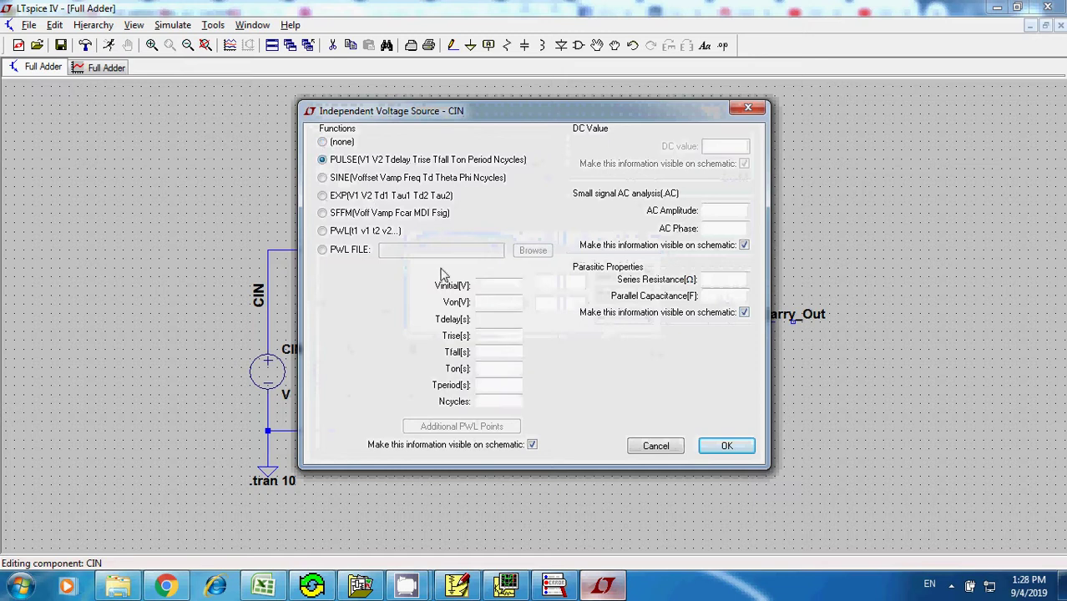
click(486, 301)
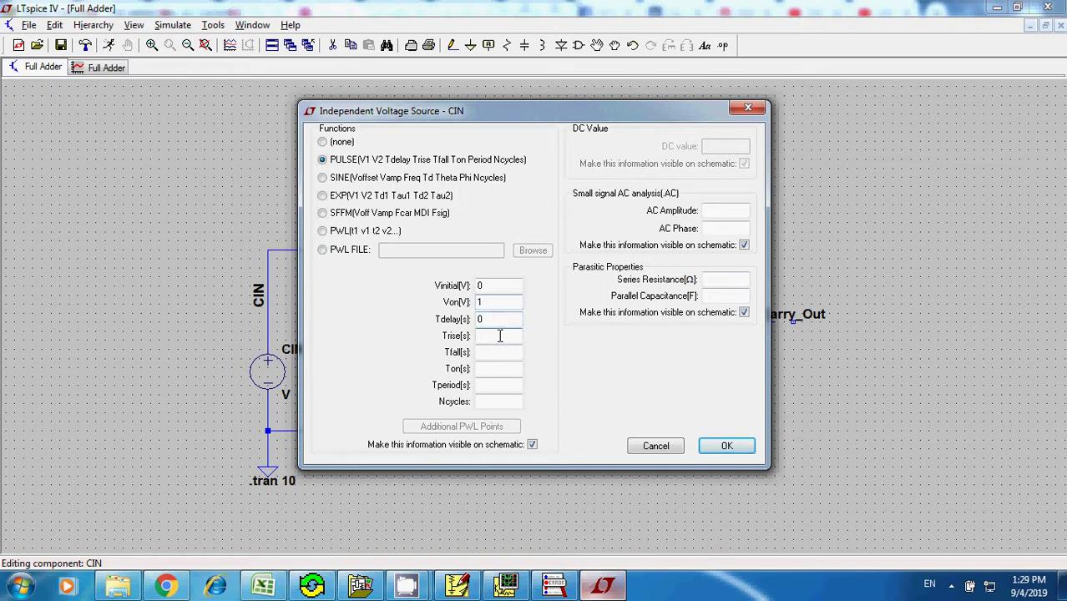
click(505, 338)
text(1n)
click(508, 353)
text(1n)
click(504, 370)
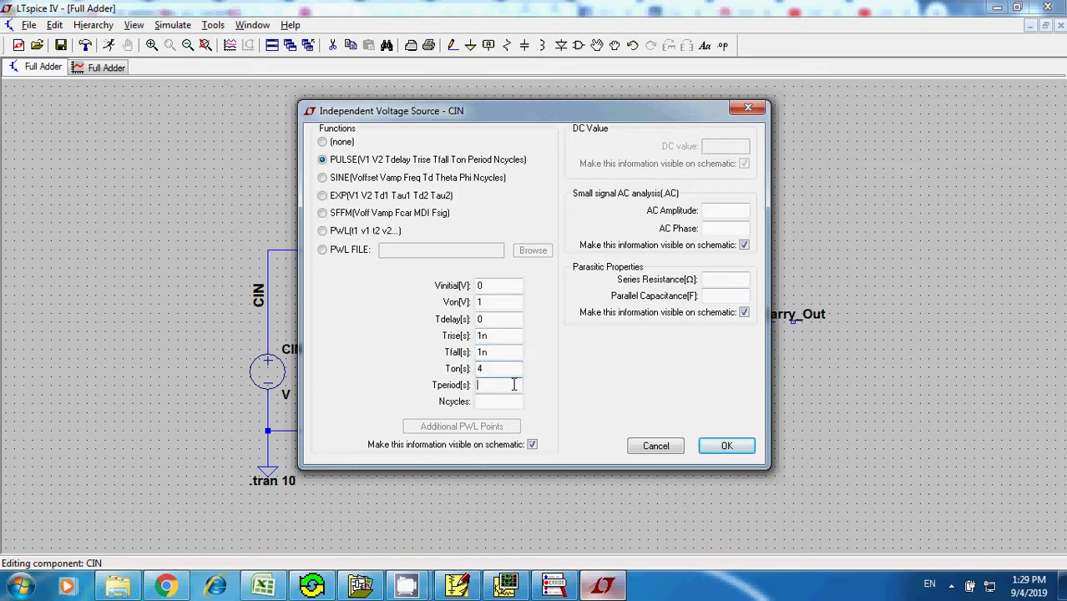
click(727, 446)
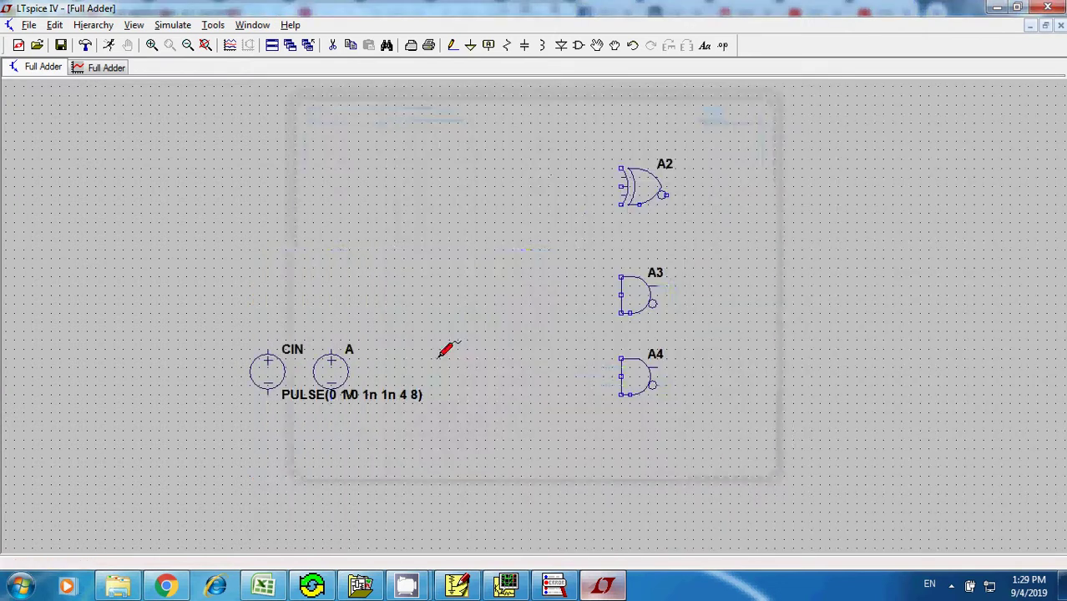
- Define voltage source A as a PULSE: Vinitial 0, Von 1, Tdelay 0, Trise 1n, Tfall 1n, Ton 2, Tperiod 4
right_click(332, 365)
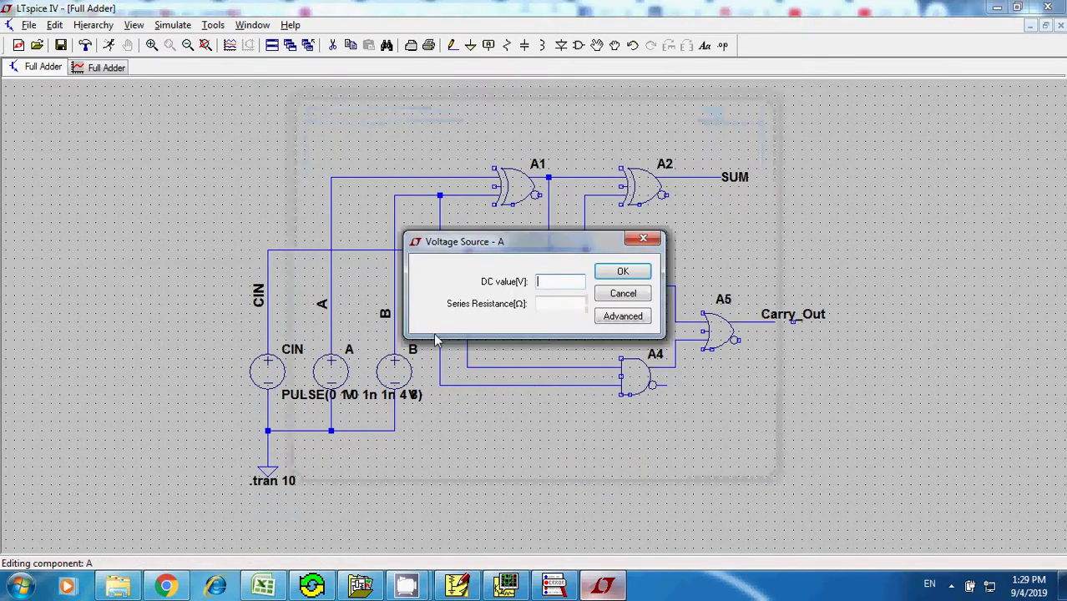
click(617, 321)
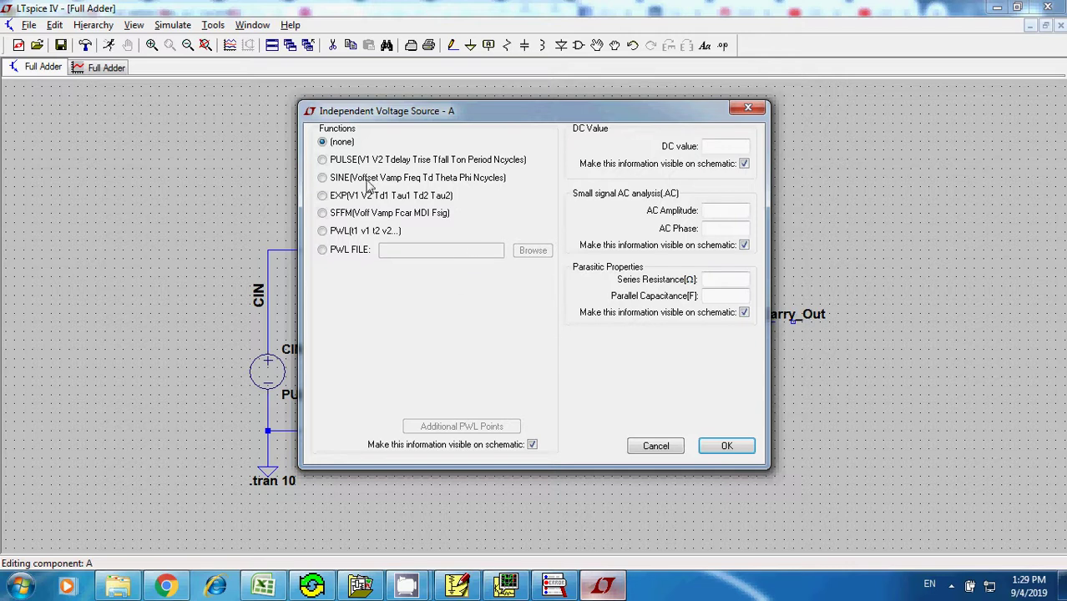
click(332, 160)
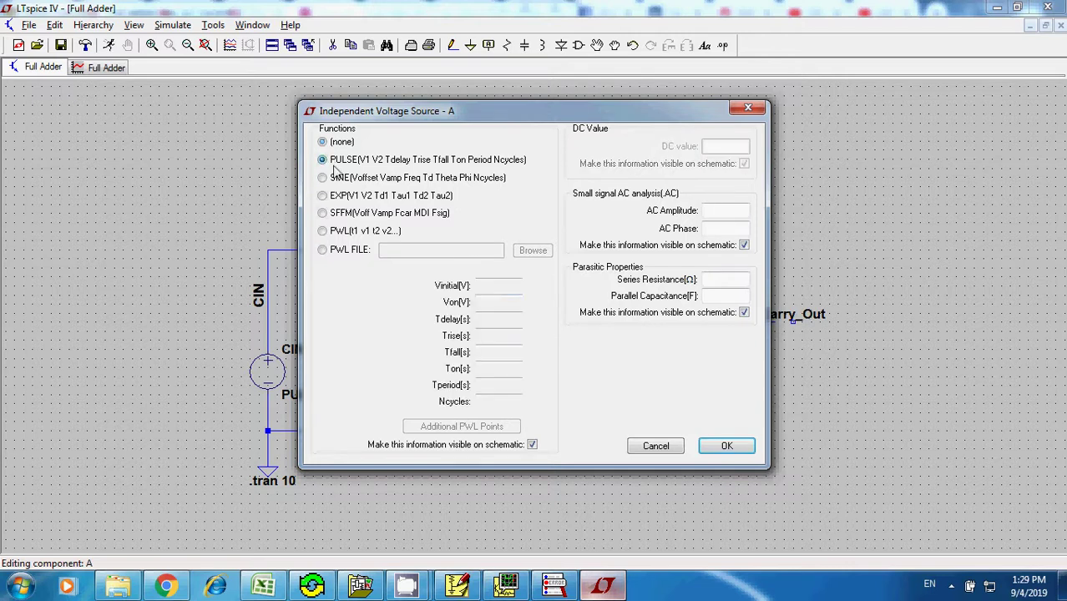
click(493, 306)
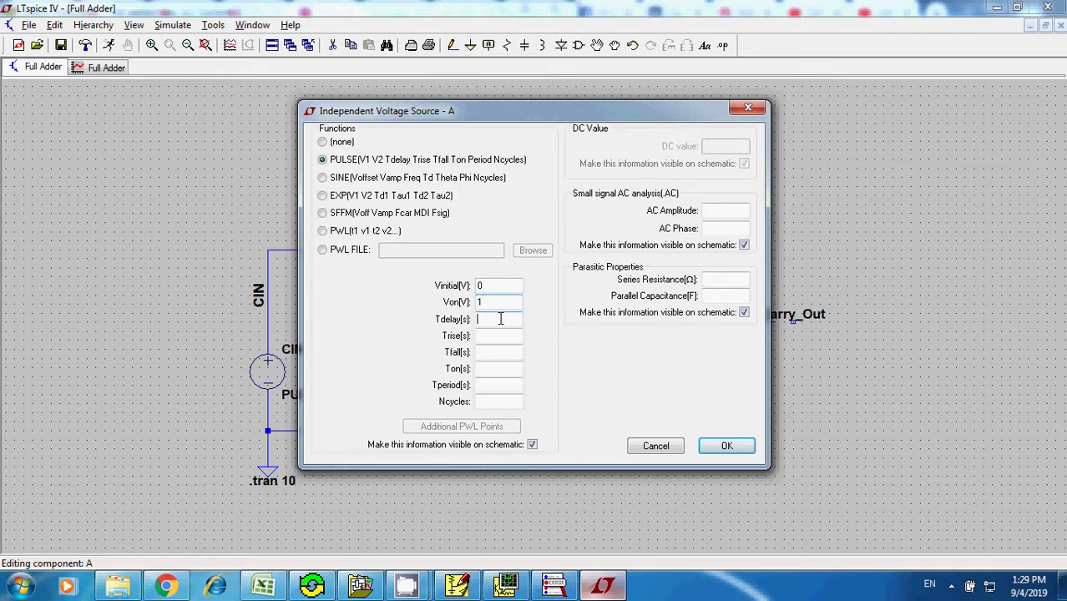
text(1)
text(1n)
click(503, 351)
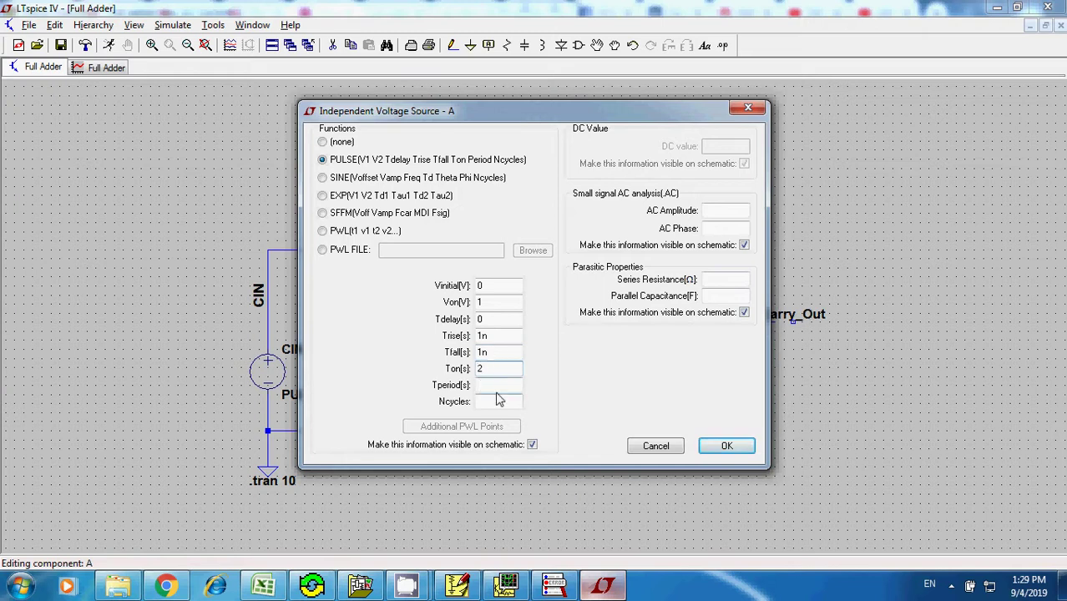
click(496, 386)
text(4)
click(723, 446)
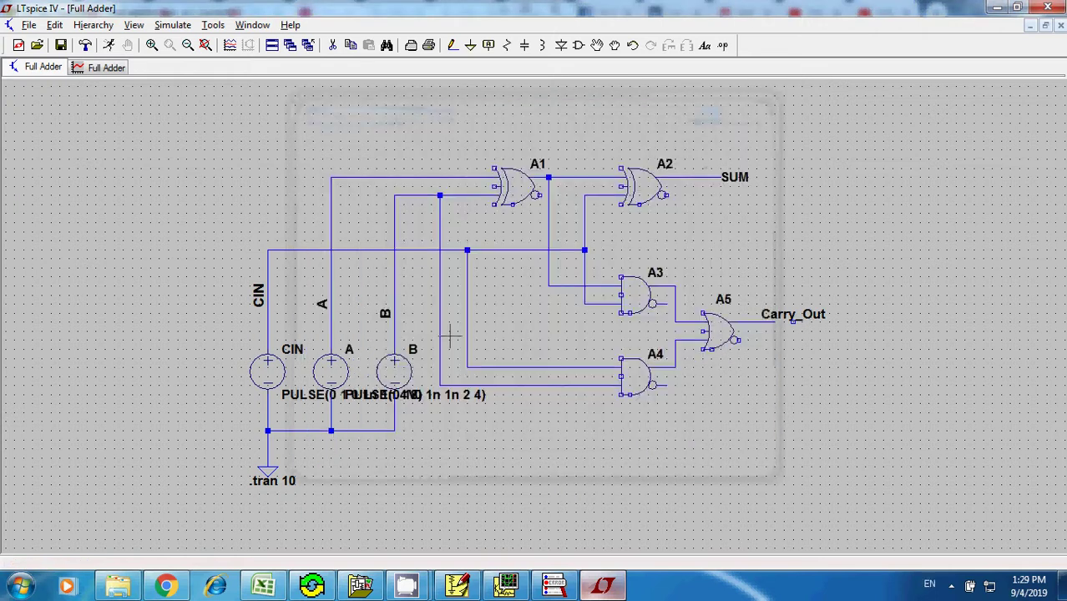
- Define voltage source B as a PULSE: Vinitial 0, Von 1, Tdelay 0, Trise 1n, Tfall 1n, Ton 1, Tperiod 2
right_click(405, 373)
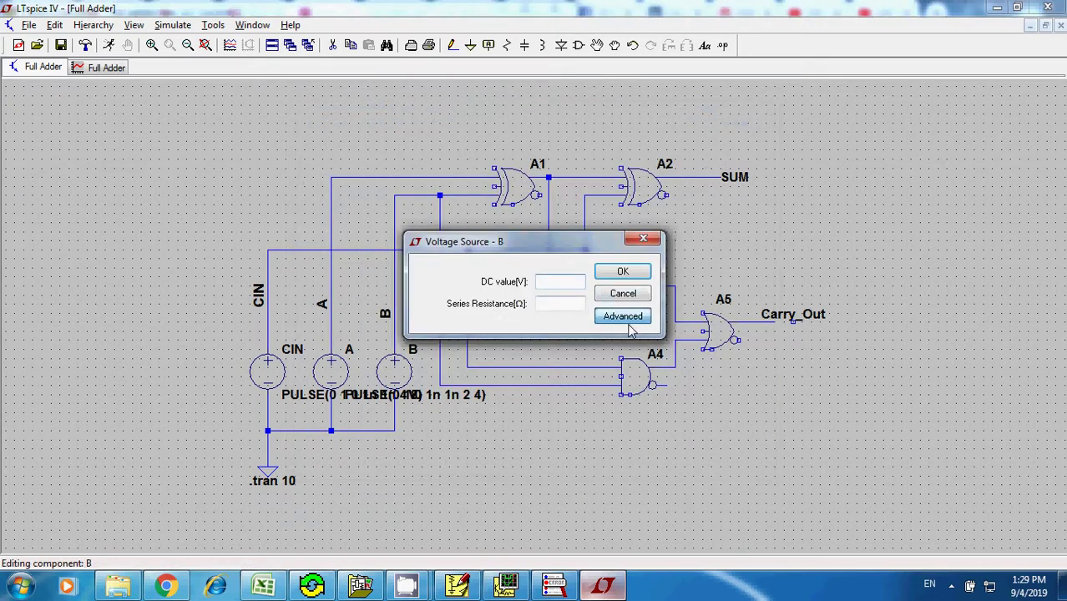
click(619, 314)
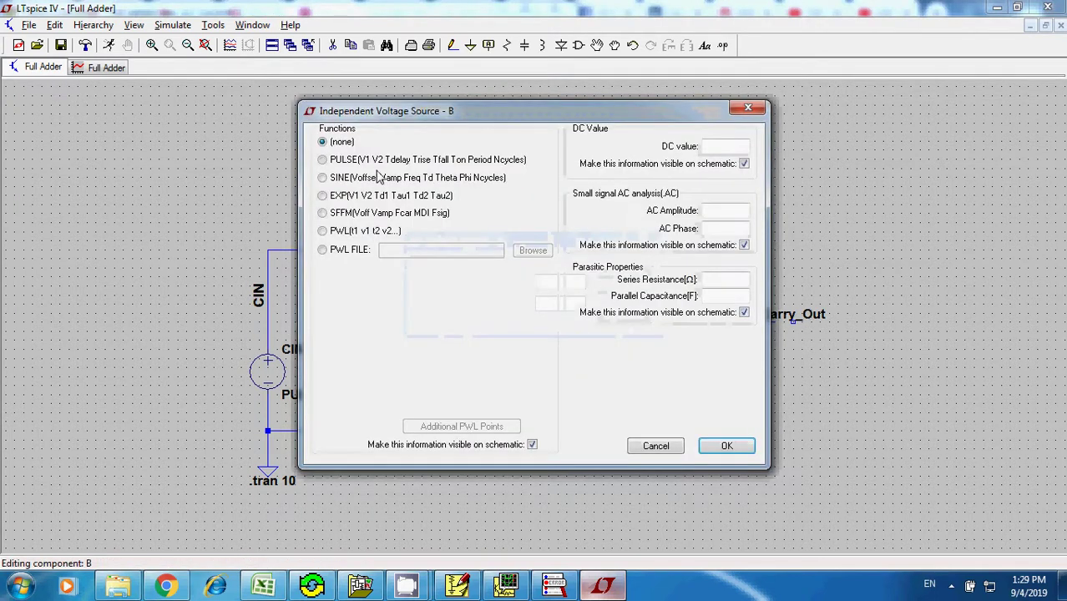
click(322, 159)
click(498, 285)
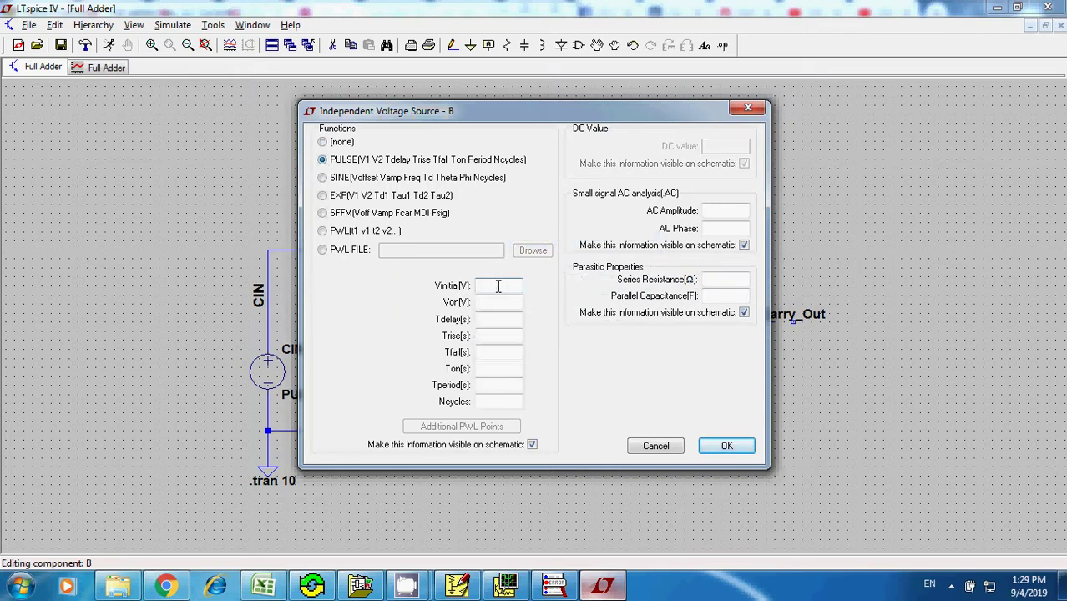
text(0)
key(Tab)
click(493, 351)
text(1)
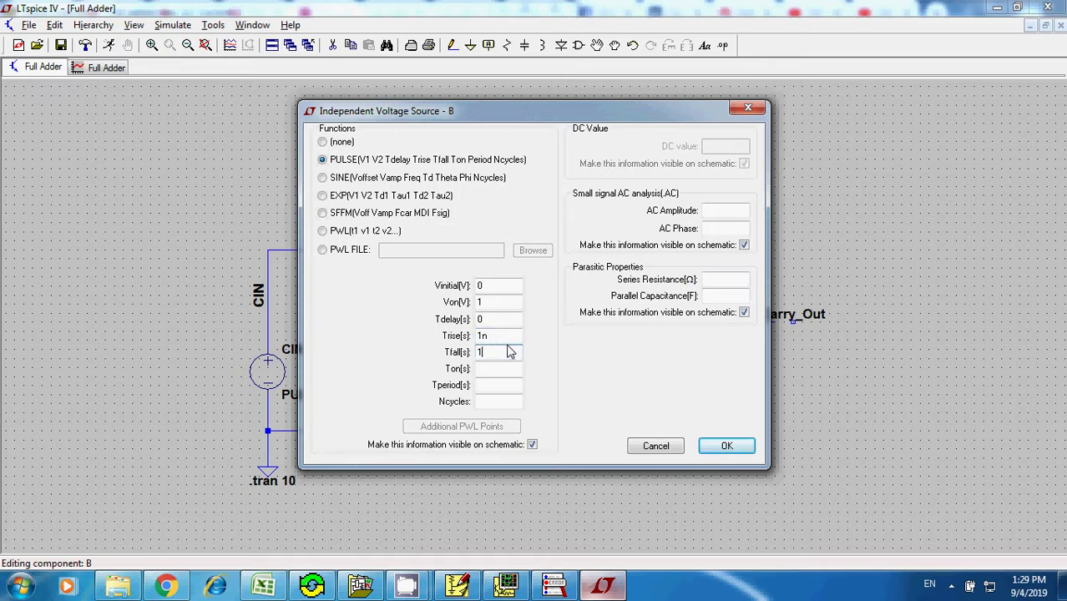
text(n)
click(499, 368)
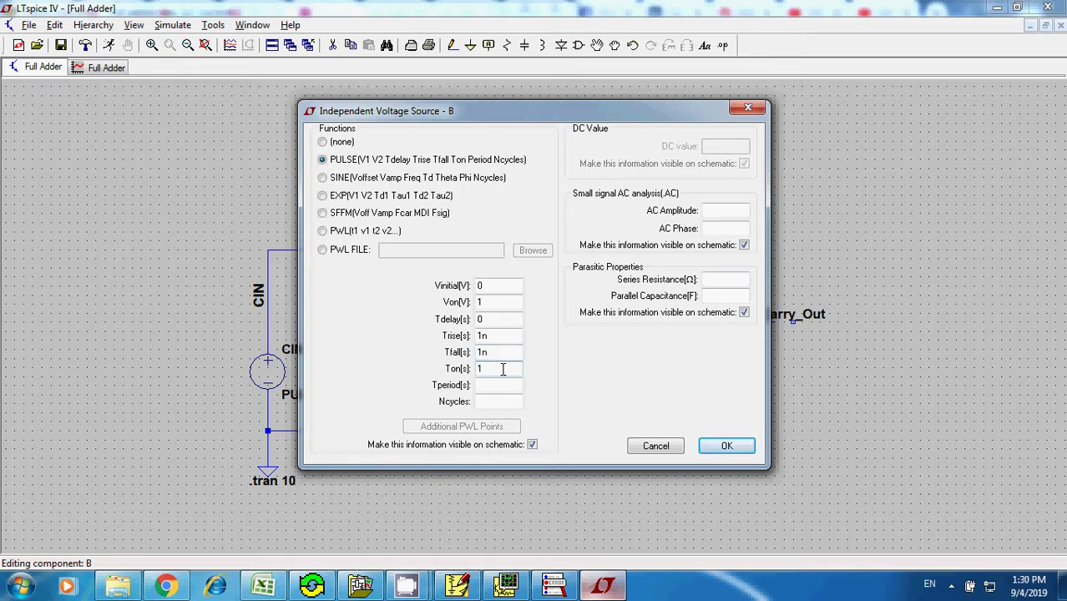
click(486, 386)
click(728, 446)
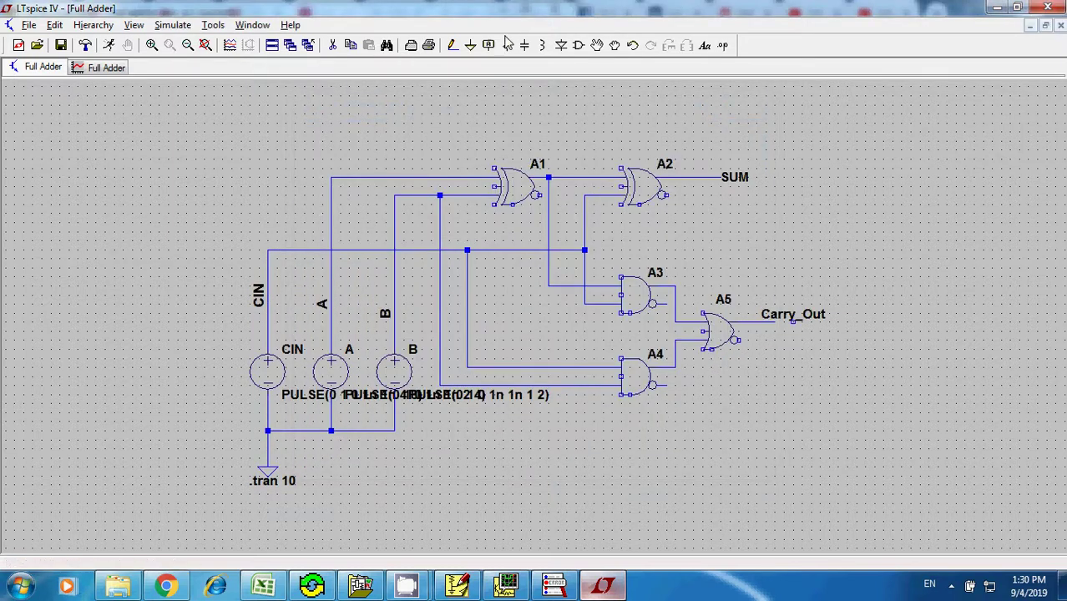
- Separate the overlapping PULSE labels by moving B's text below its source and CIN's text to the left of its source
click(596, 45)
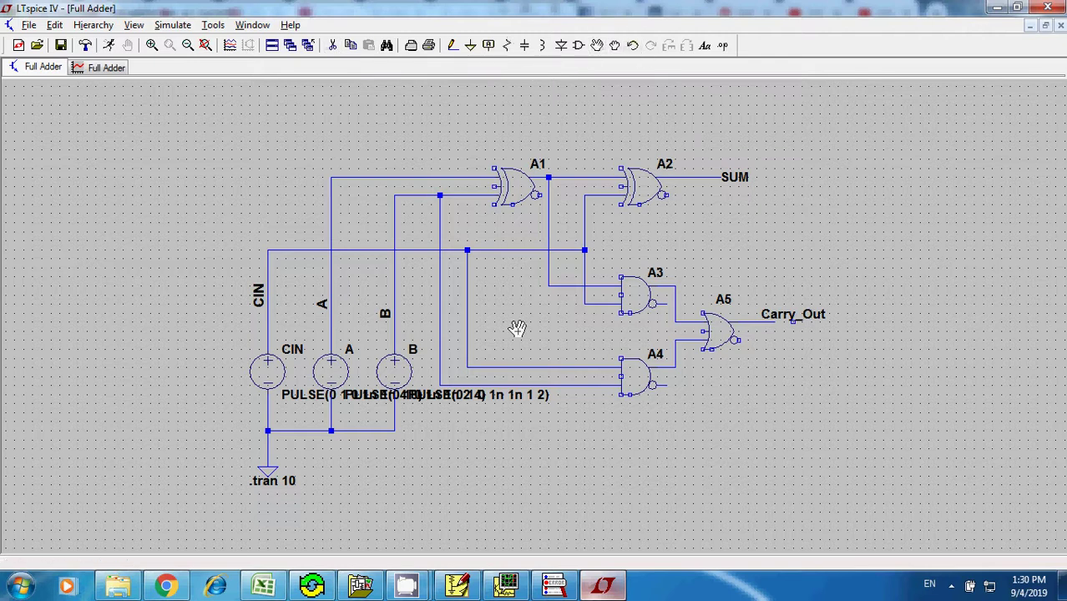
click(515, 395)
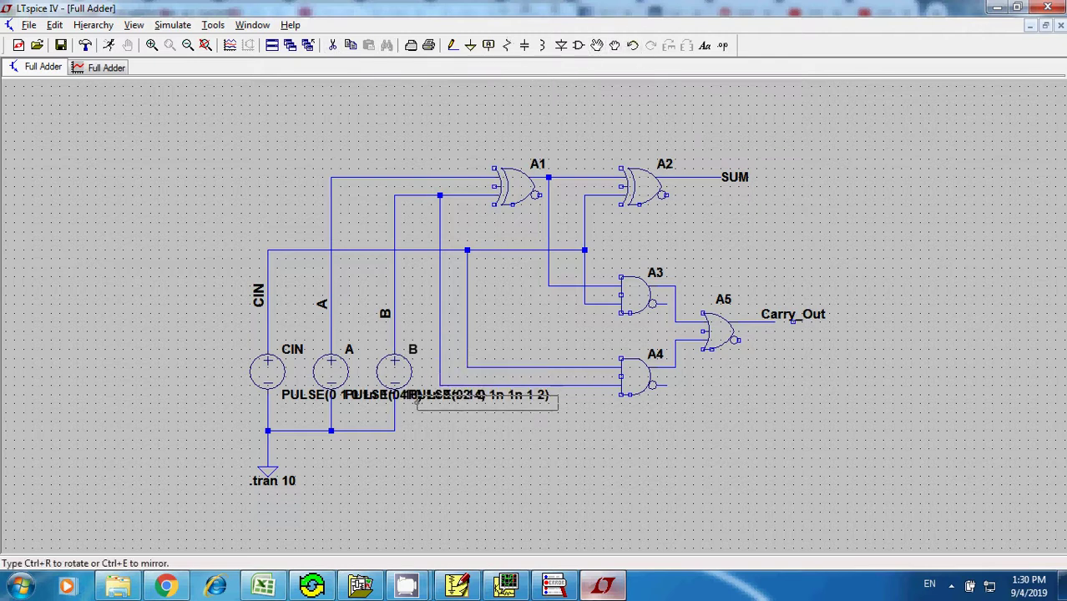
click(541, 418)
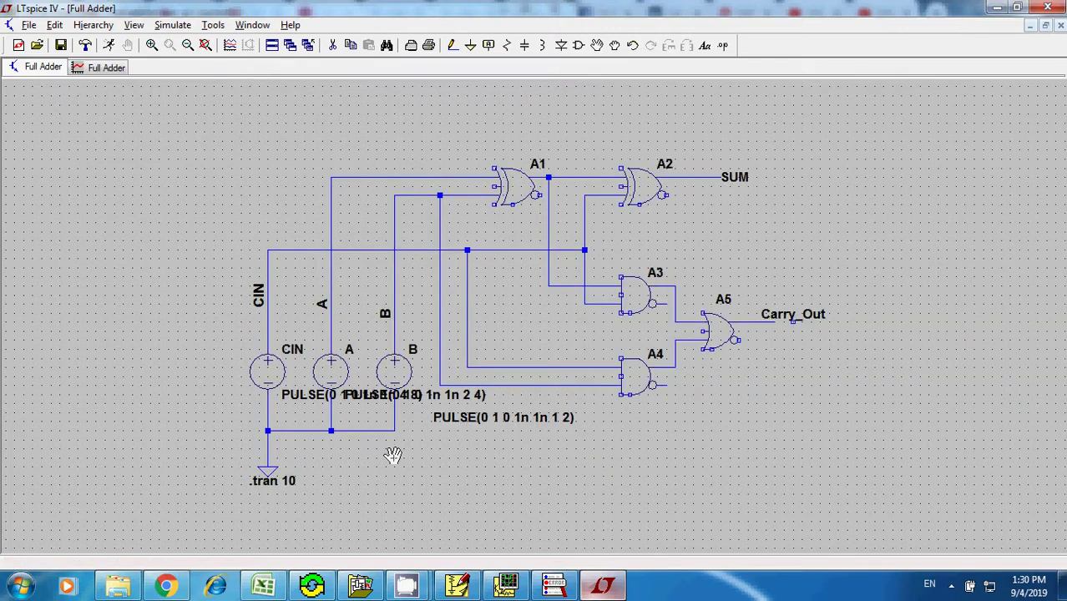
click(309, 398)
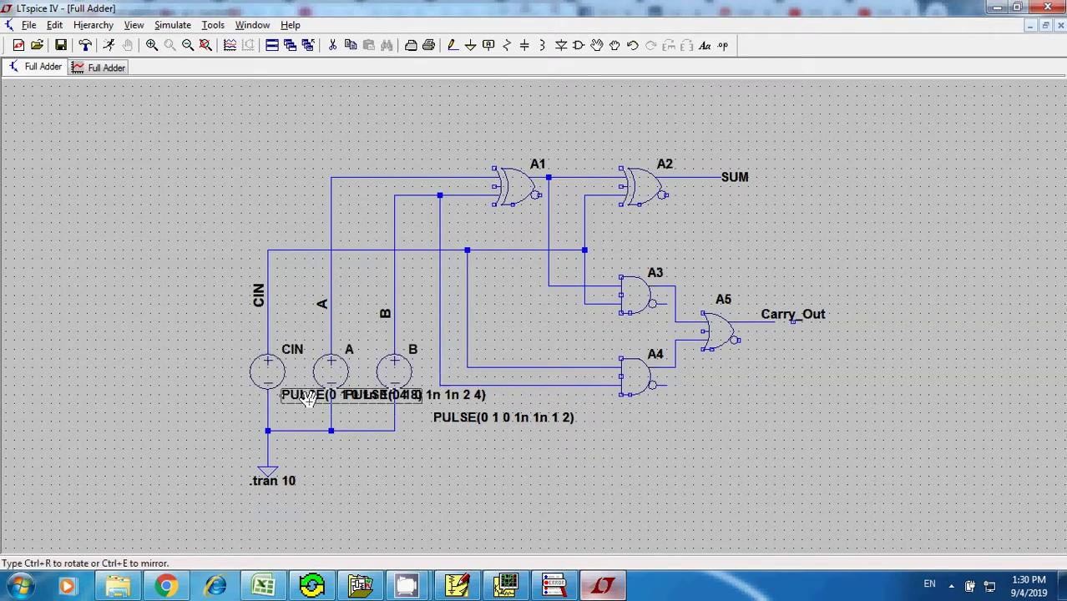
click(139, 410)
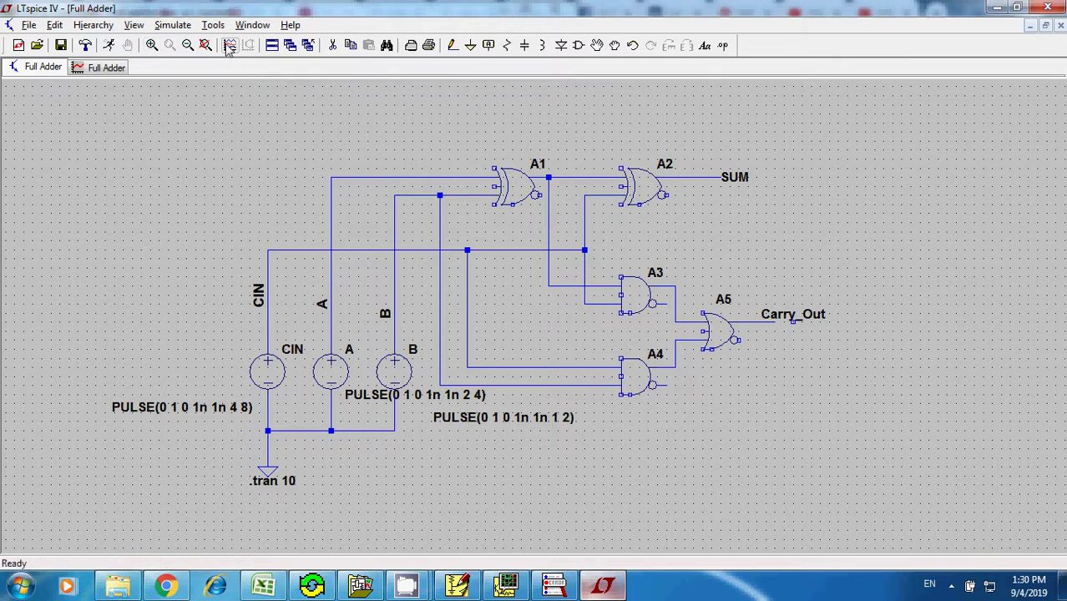
- Rerun the Full Adder simulation with the pulse sources and maximize the waveform window
click(107, 45)
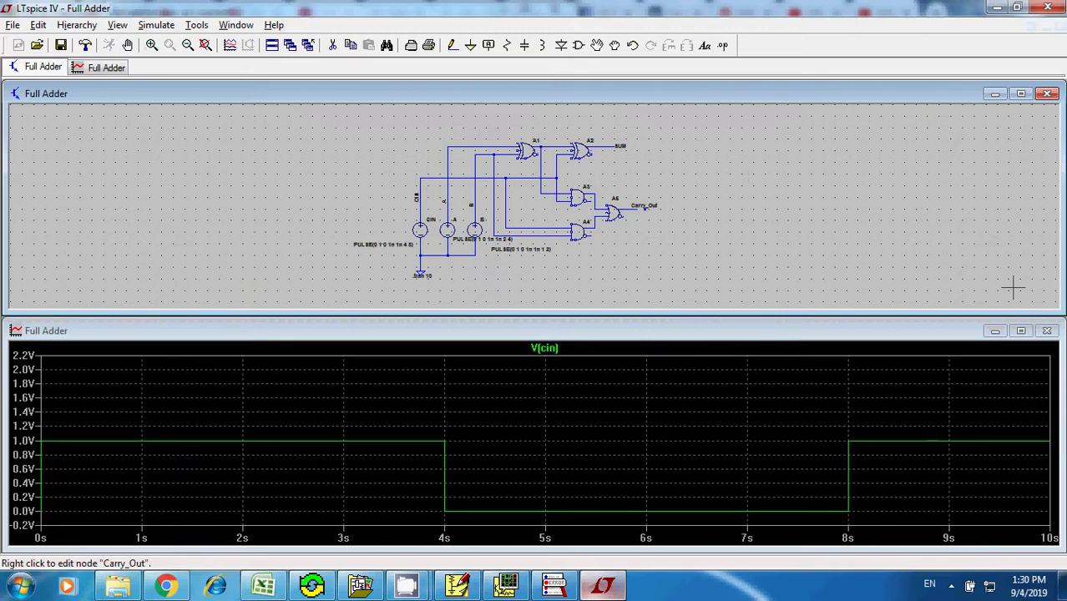
click(1018, 333)
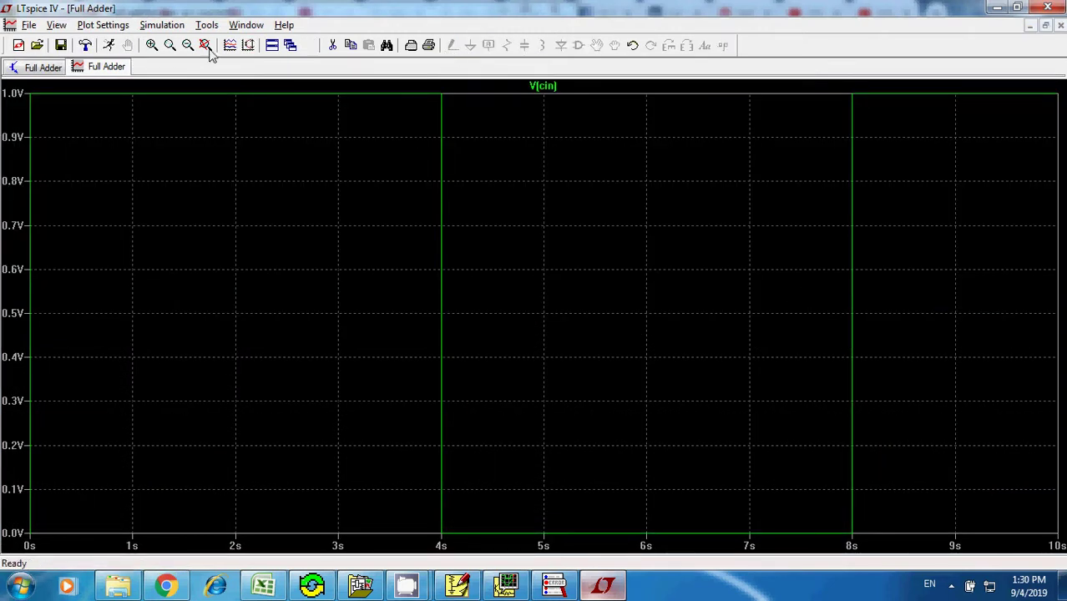
- Add a plot pane above V(cin) and plot V(a) in it
click(103, 26)
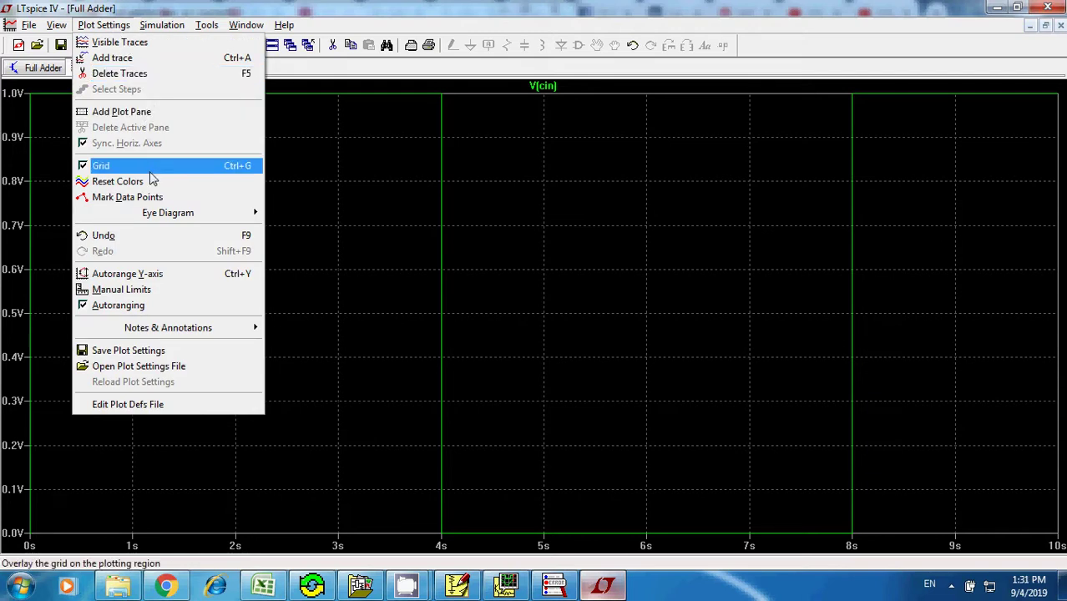
click(165, 112)
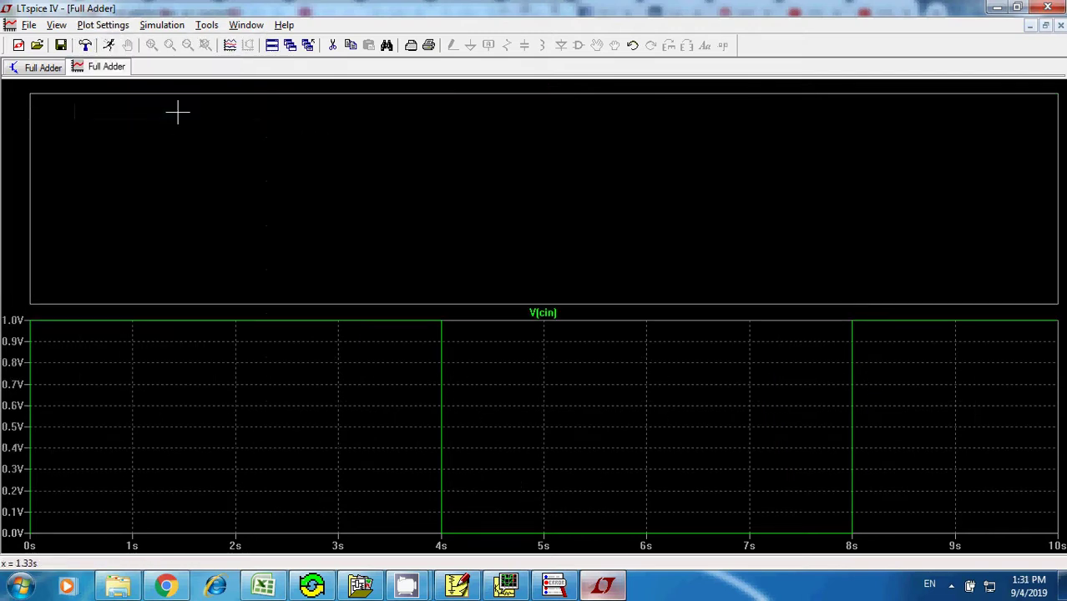
click(230, 48)
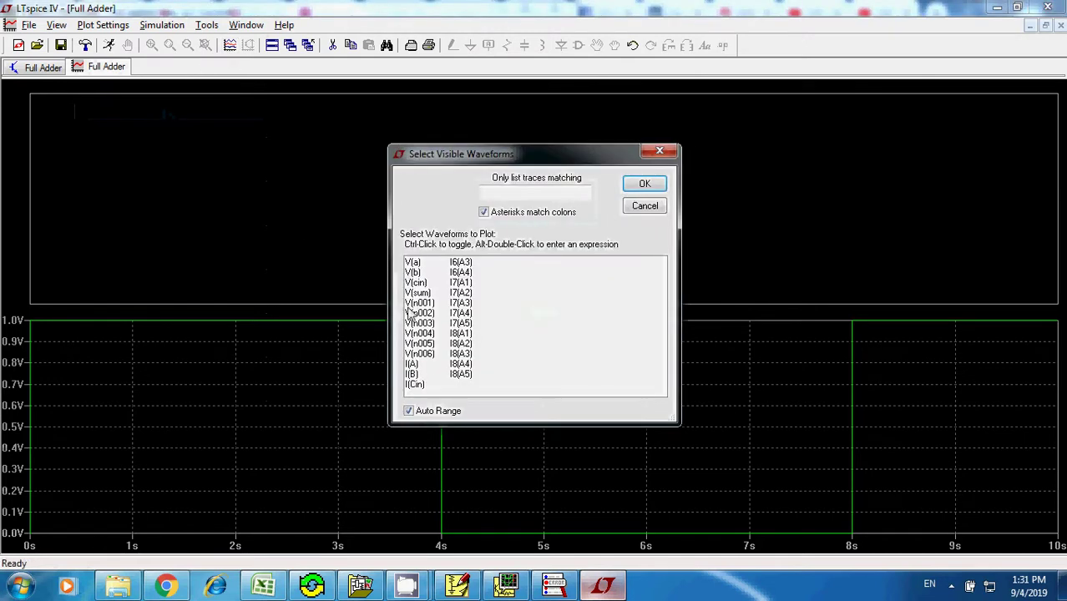
click(418, 264)
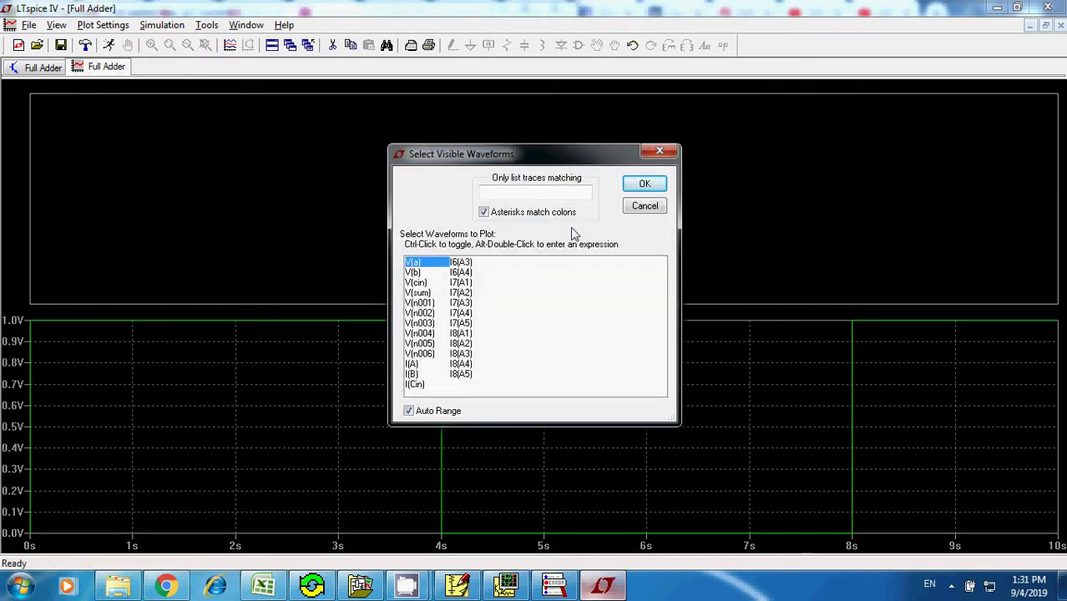
click(644, 185)
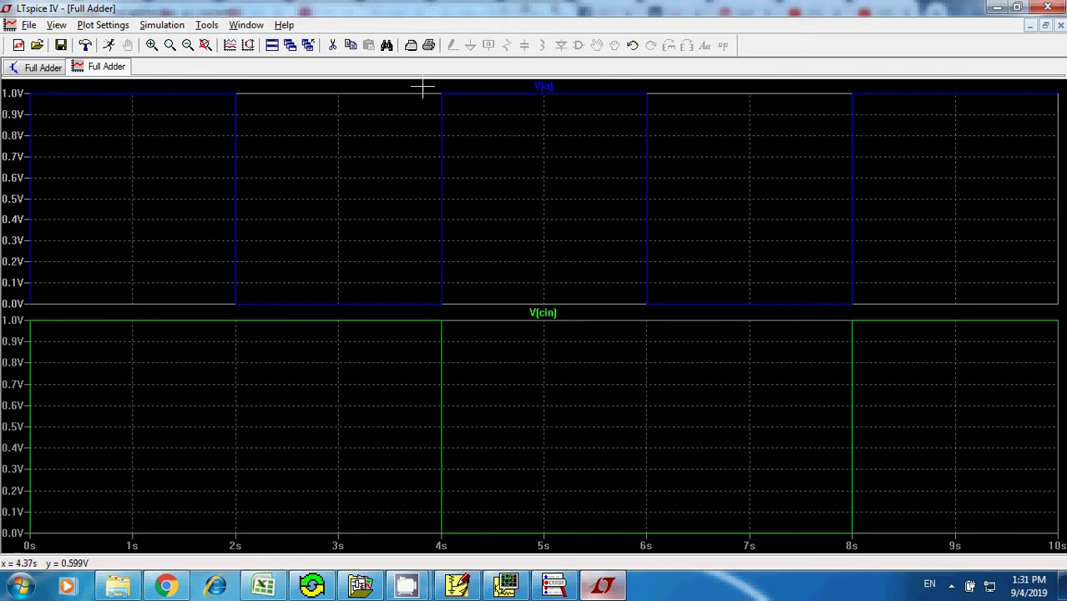
- Add a plot pane above V(a) and plot V(b) in it
click(92, 25)
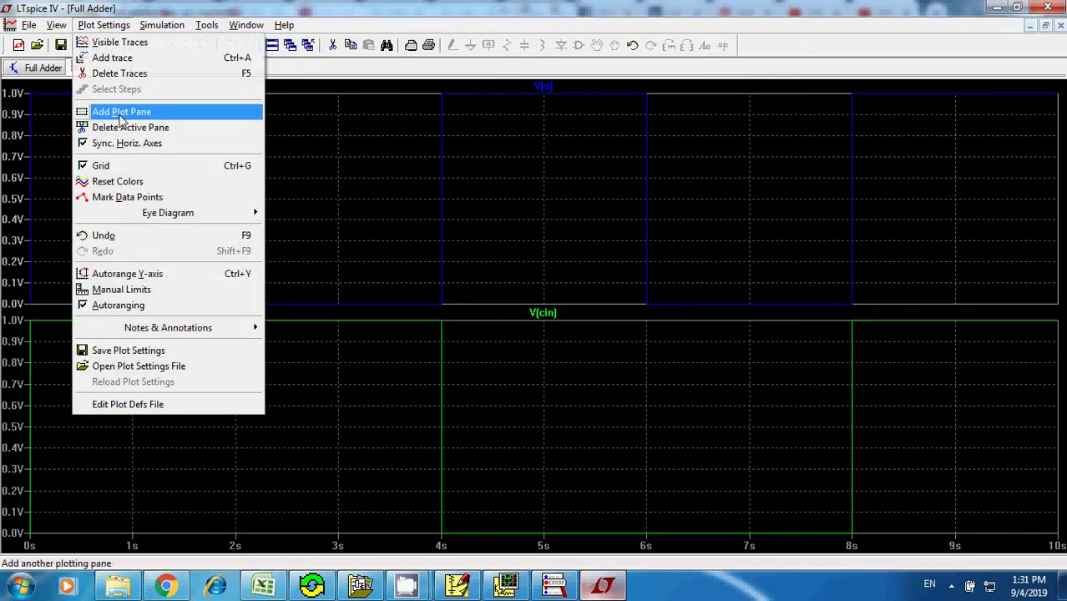
click(131, 116)
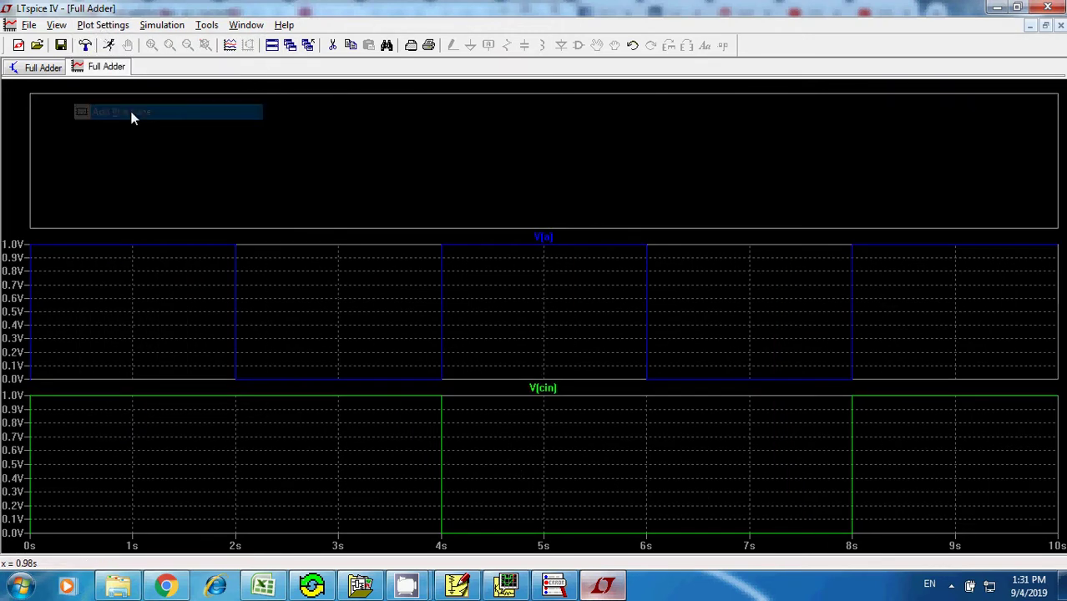
click(229, 46)
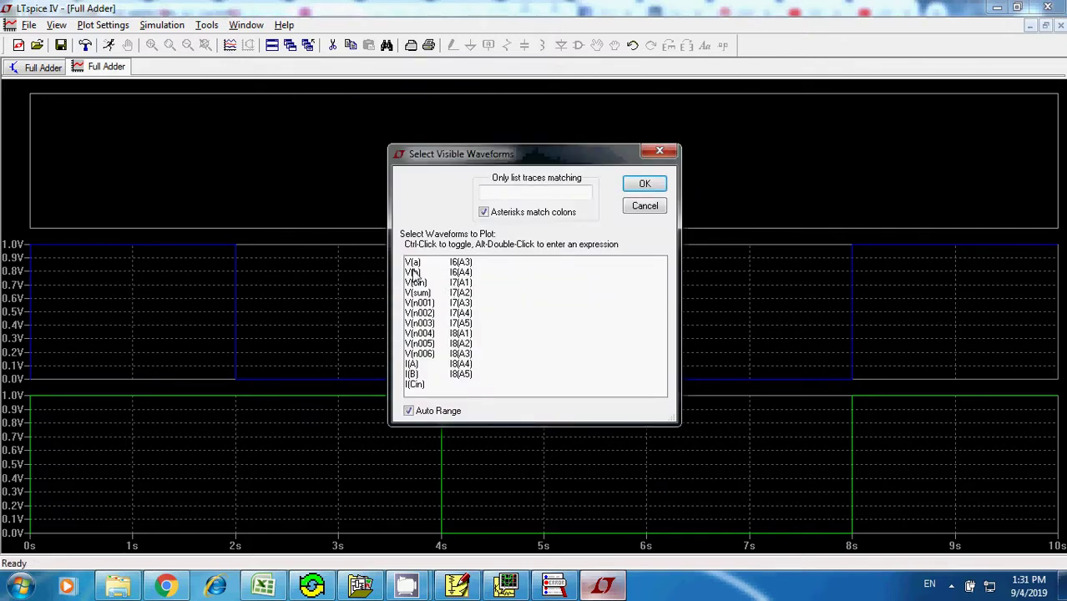
click(413, 274)
click(634, 184)
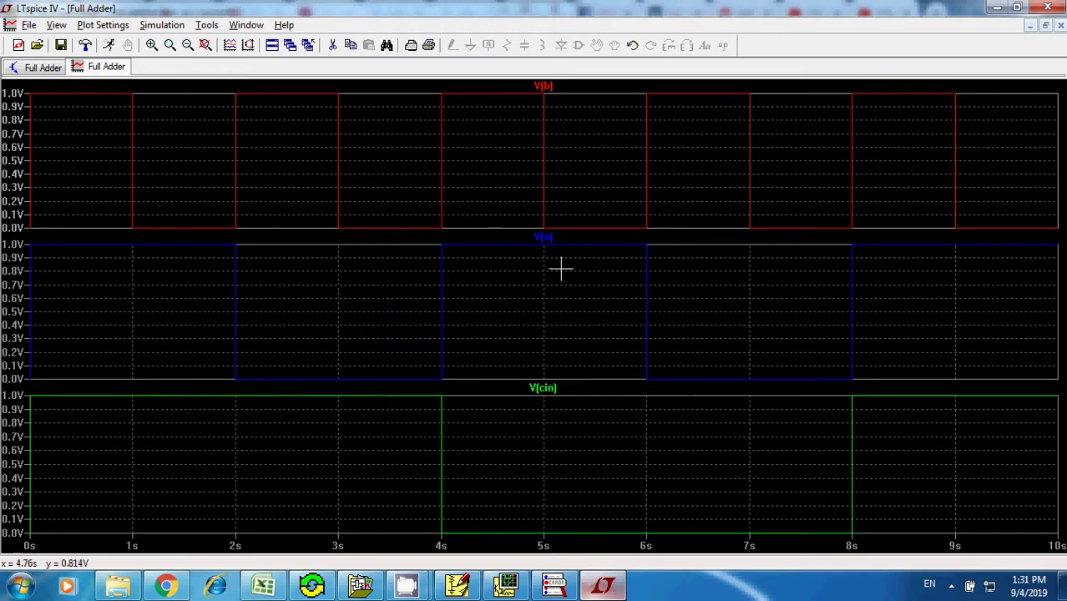
- Add a plot pane above V(b) and plot V(sum) in it
click(108, 30)
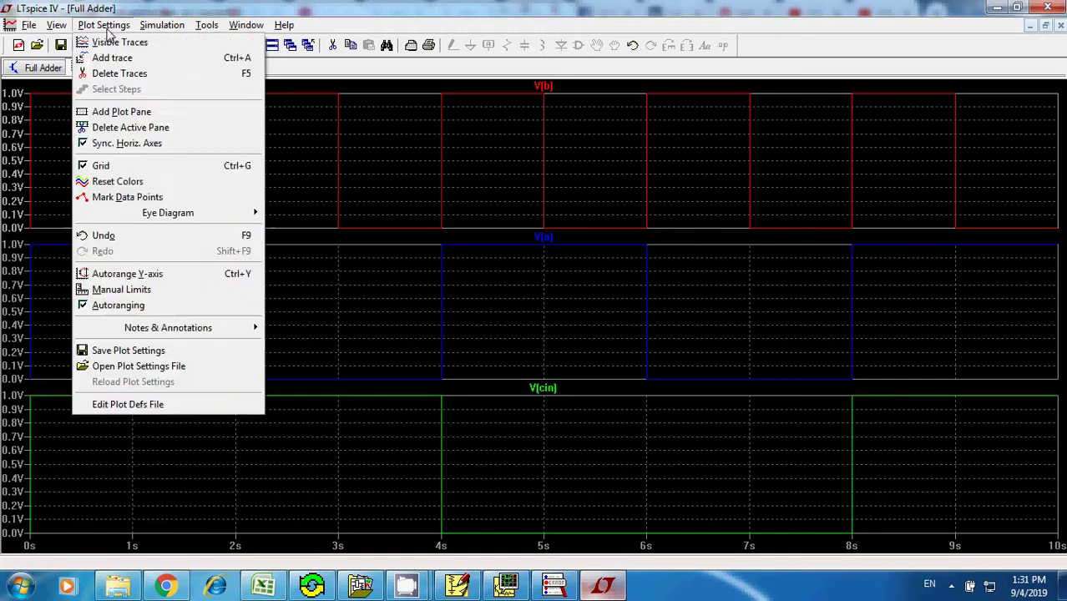
click(150, 112)
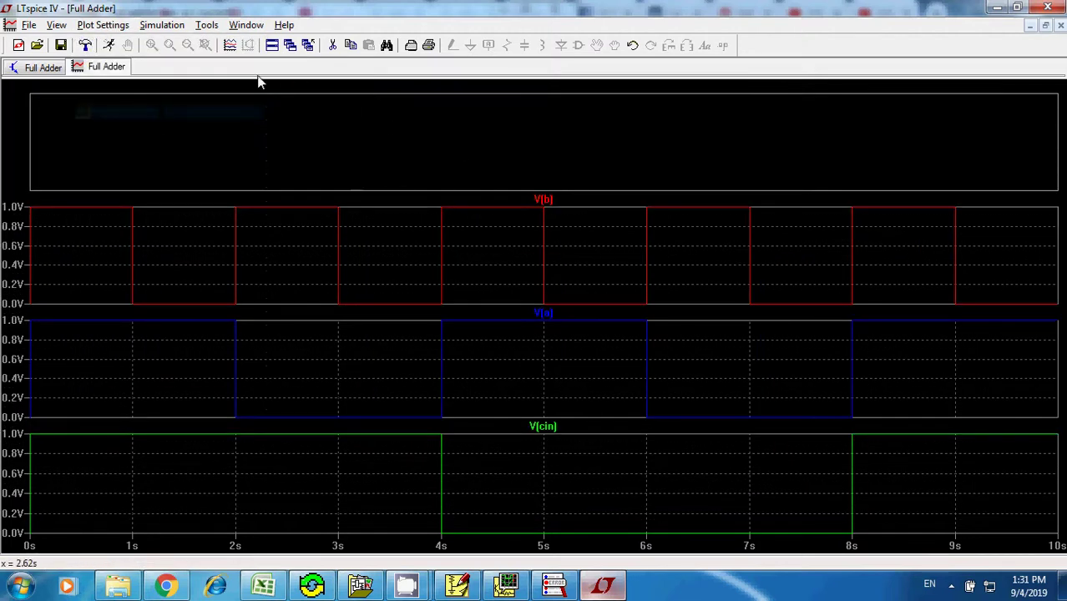
click(230, 45)
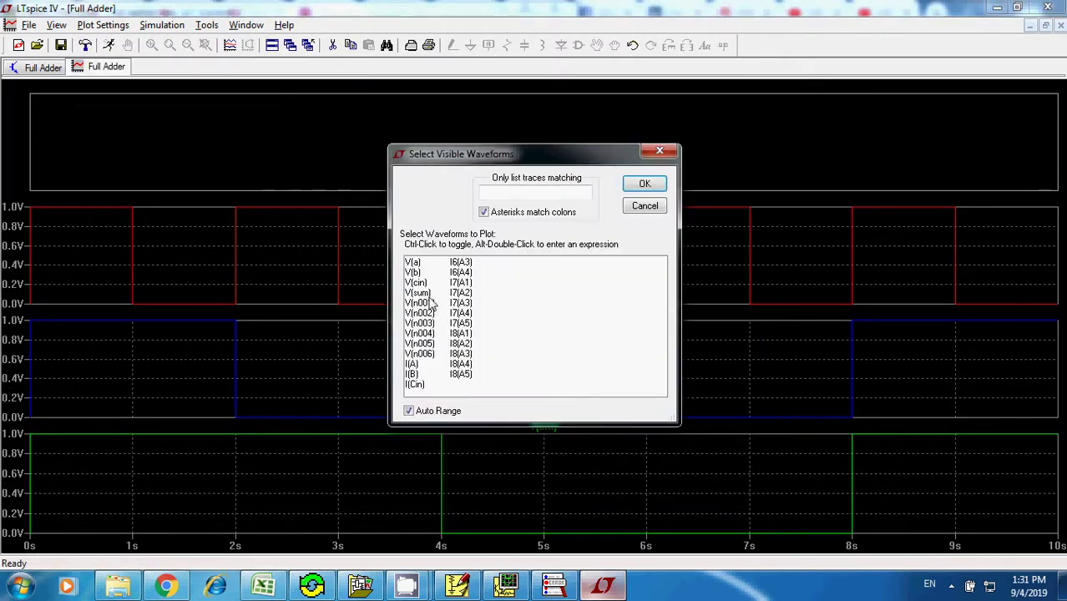
click(427, 293)
click(643, 183)
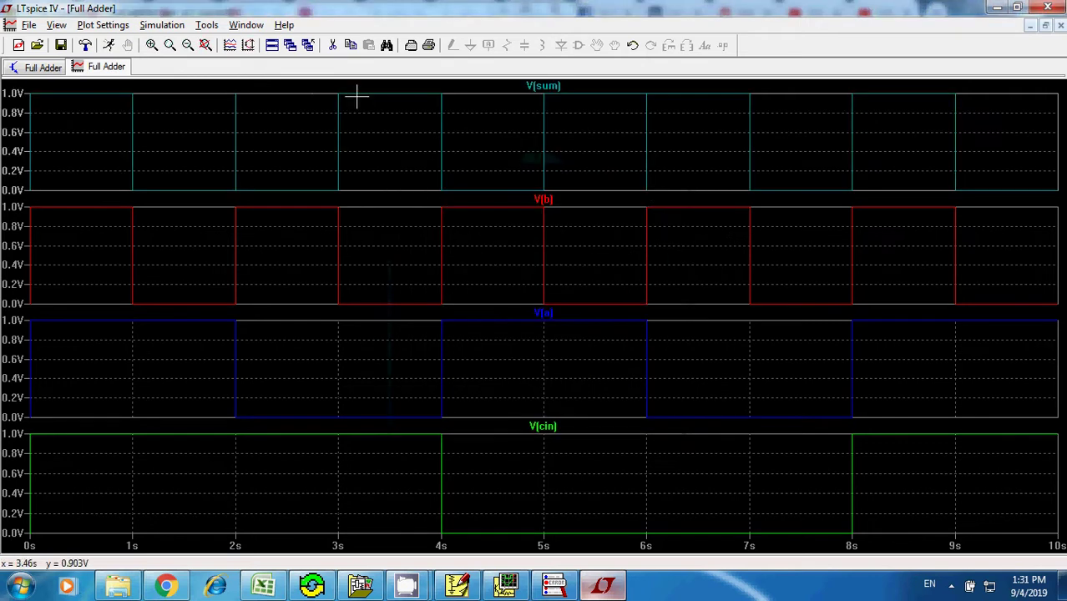
- Add a plot pane above V(sum) and check the waveform list for the Carry_Out trace
click(115, 25)
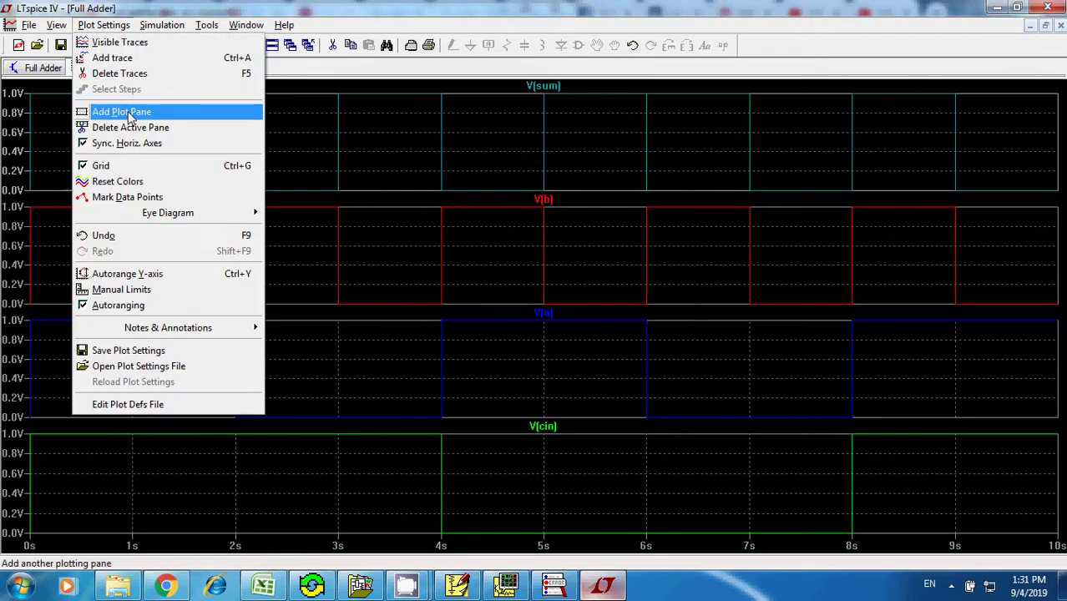
click(159, 111)
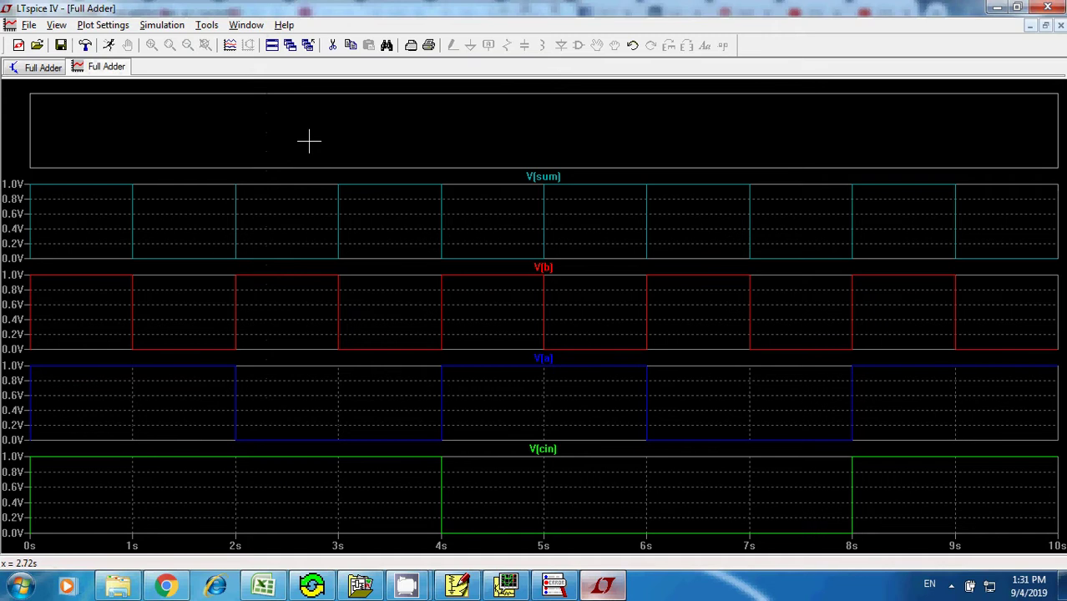
click(230, 46)
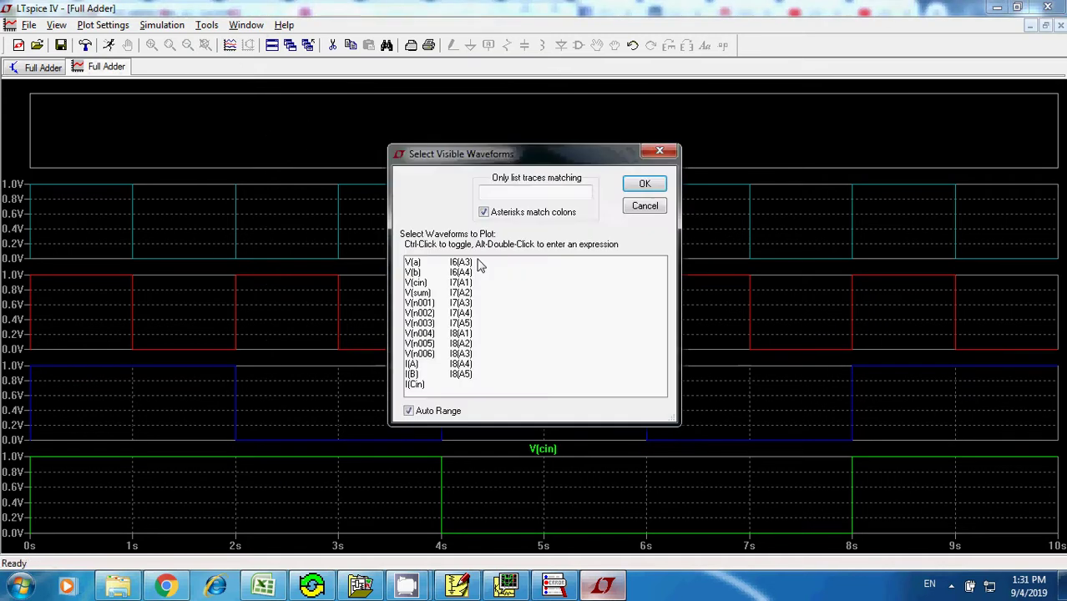
click(425, 284)
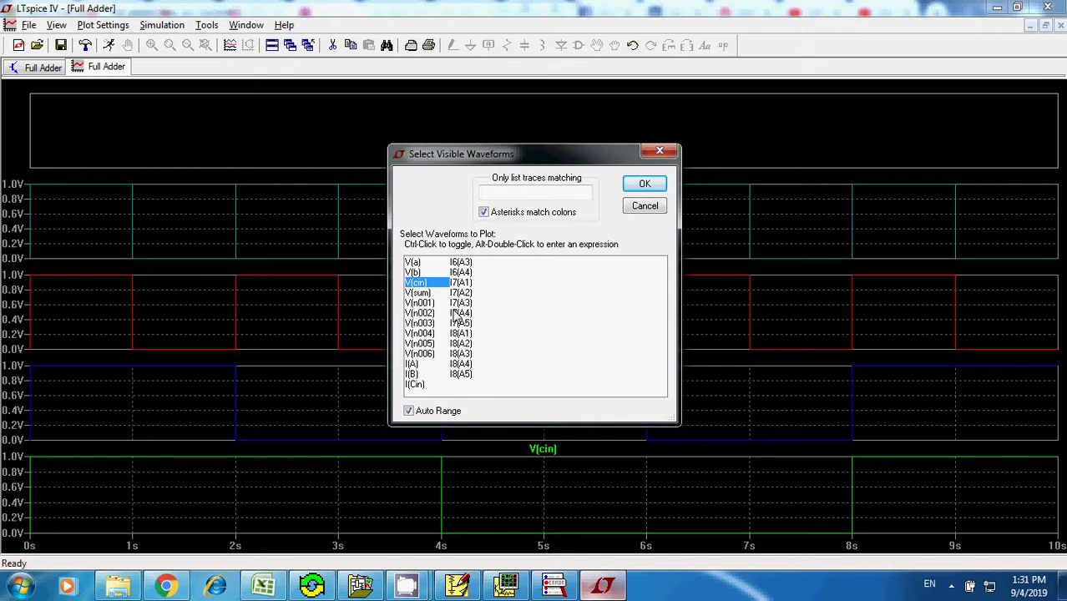
click(645, 184)
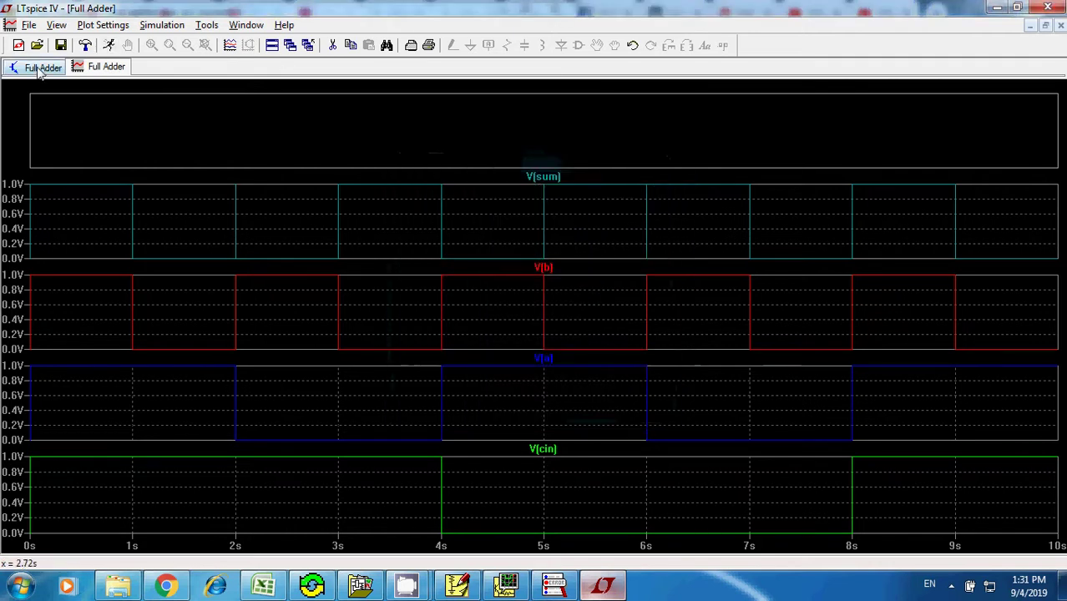
- Return to the Full Adder schematic and check the net name of the Carry_Out label beside gate A5
click(37, 67)
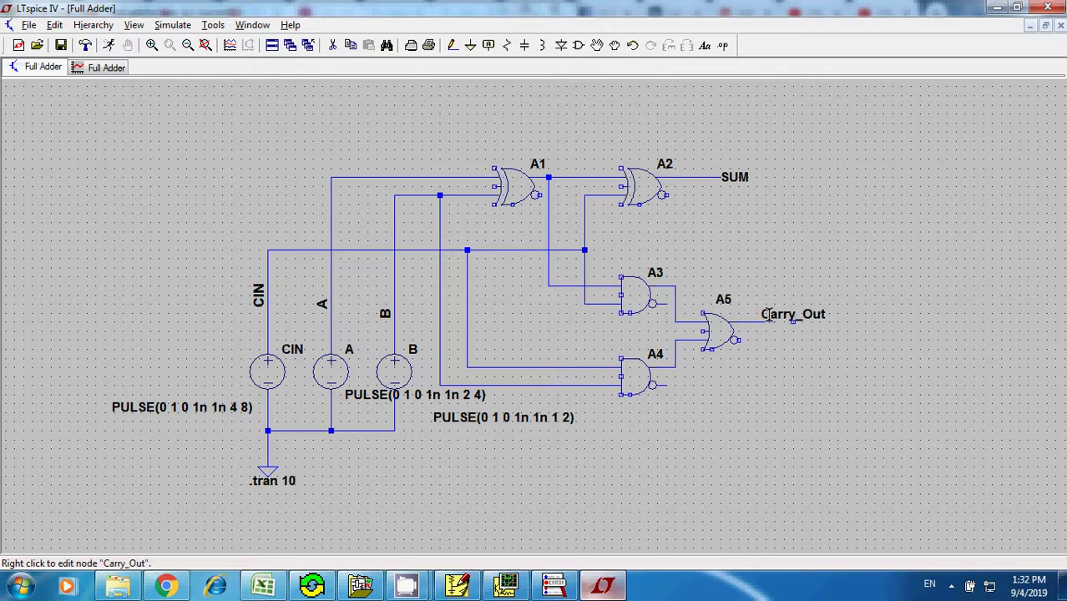
click(774, 311)
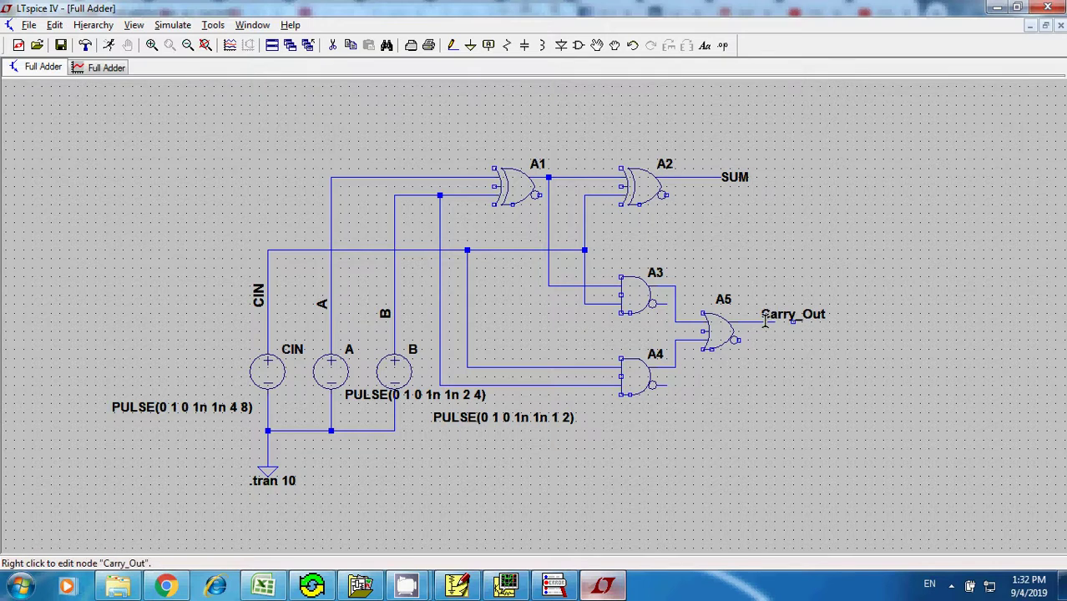
right_click(765, 320)
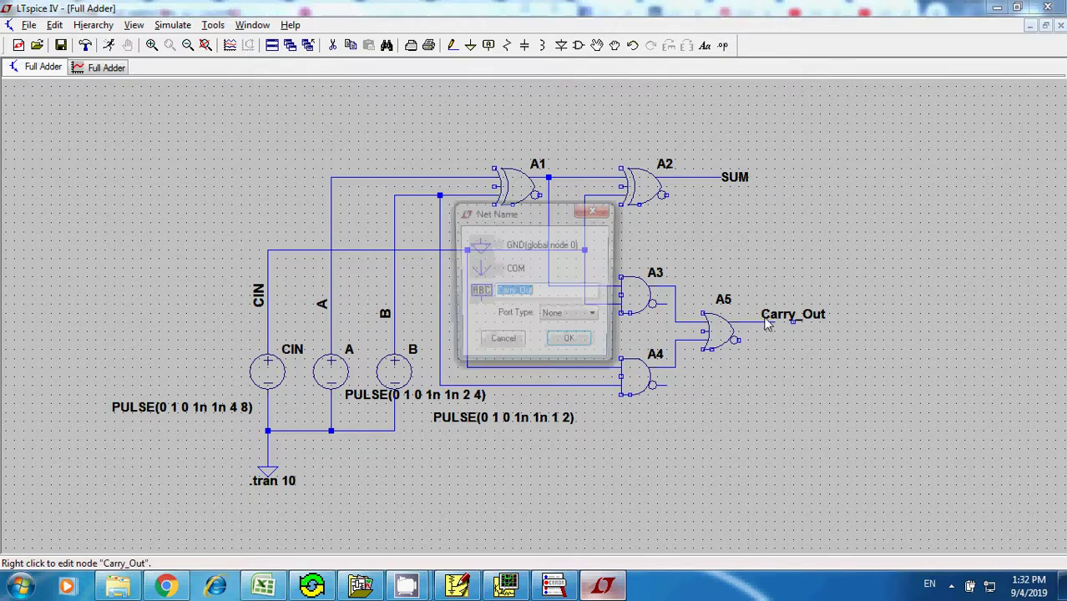
click(567, 344)
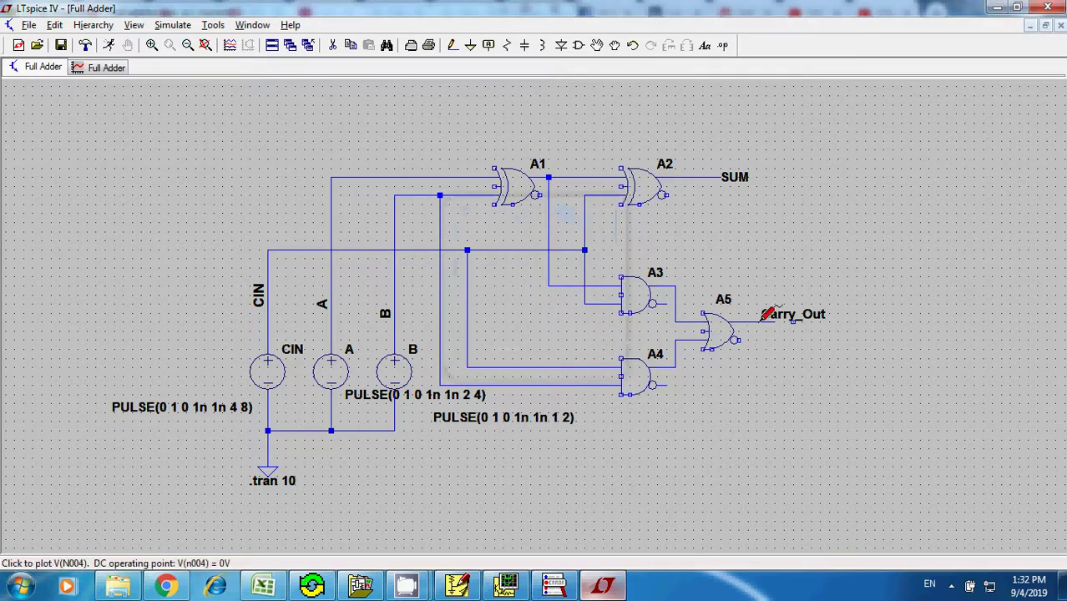
- Label the output wire of gate A5 with the net name Carry_Out
right_click(766, 316)
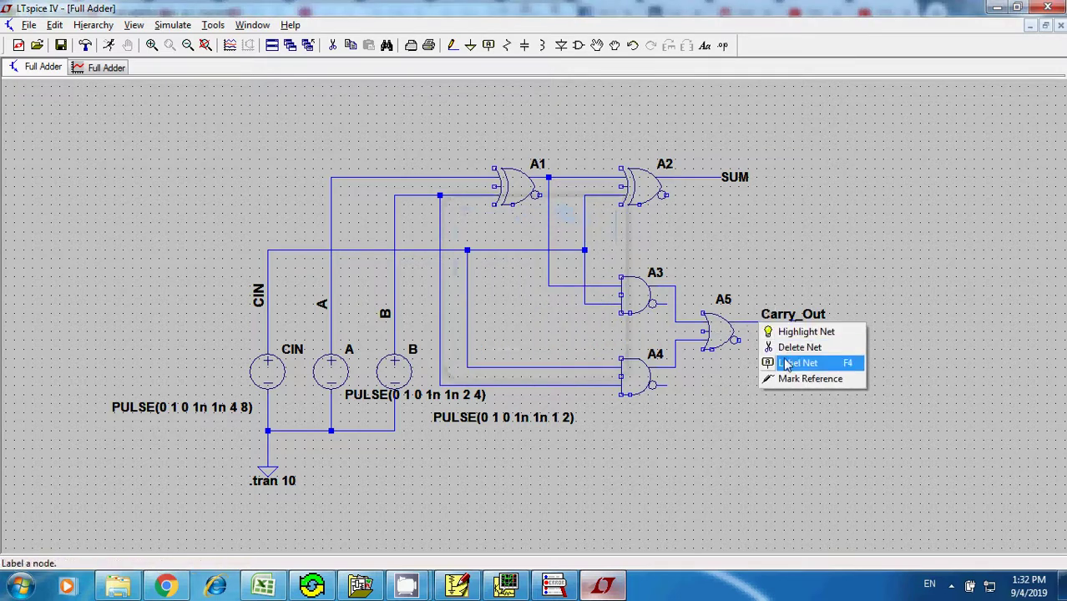
click(822, 360)
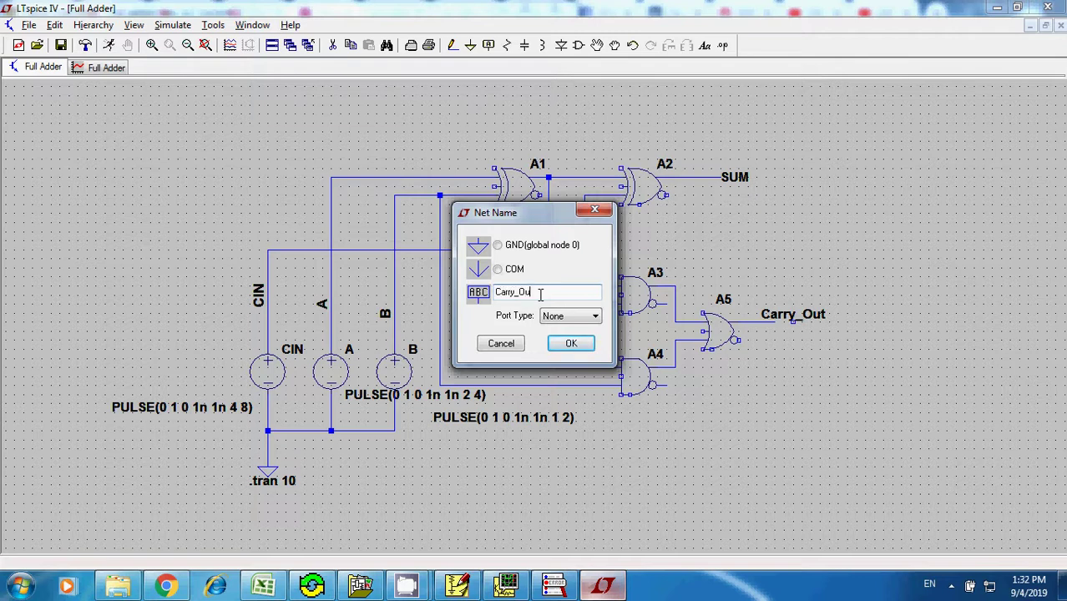
text(t)
key(Return)
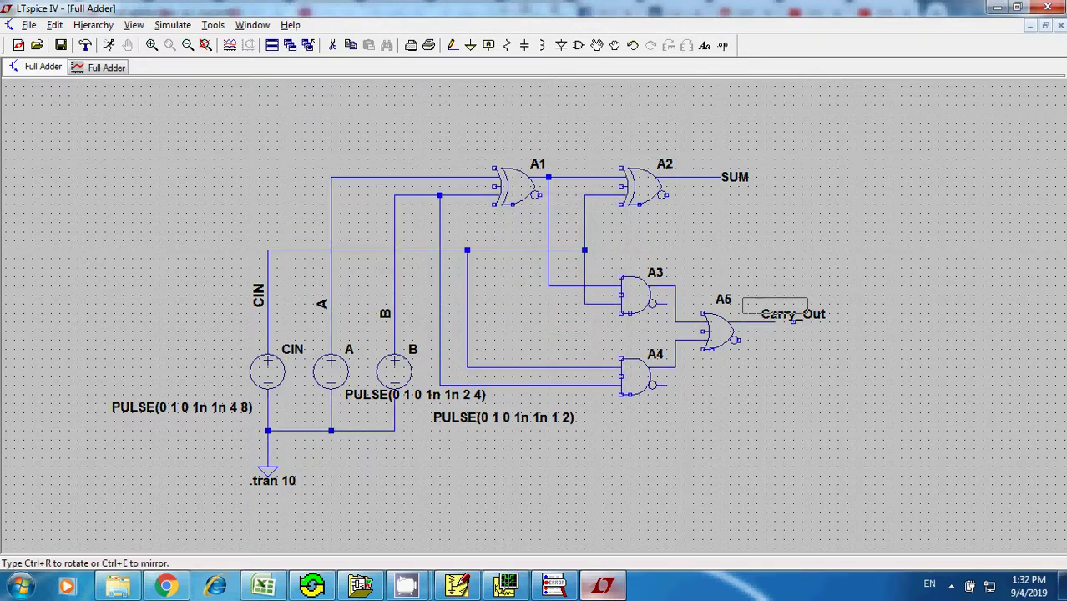
click(785, 320)
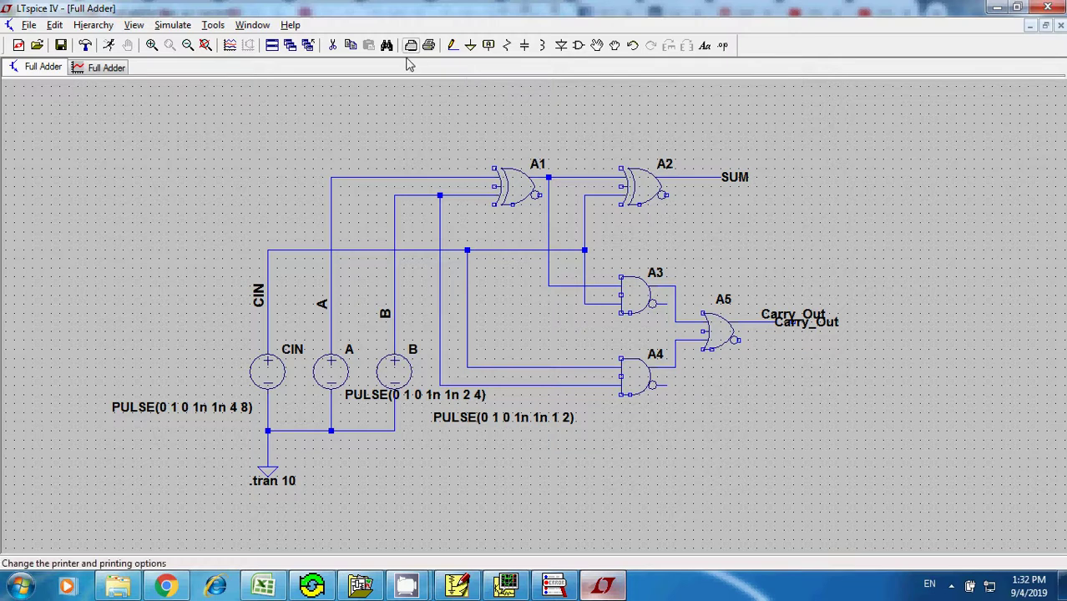
- Rerun the simulation, maximize the waveform window and plot V(carry_out) in the empty pane above V(sum)
click(108, 46)
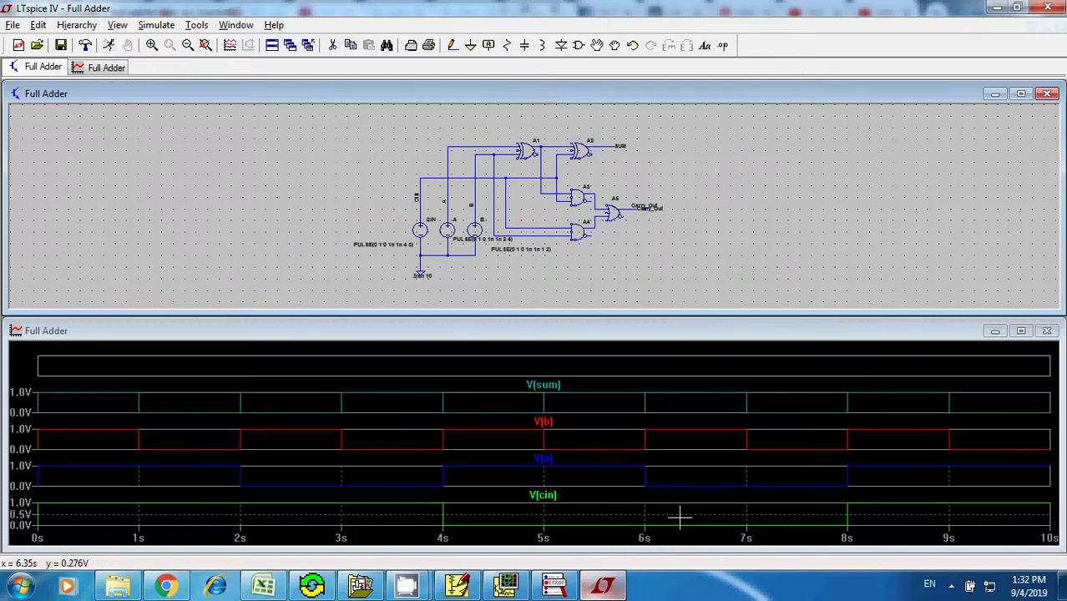
click(1020, 331)
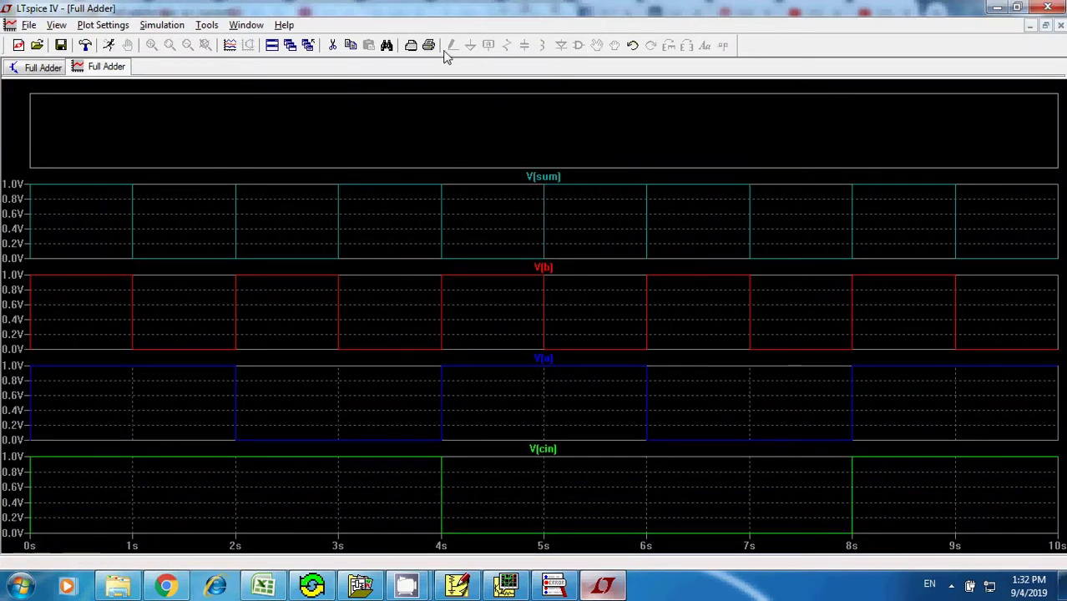
click(231, 45)
ctrl+click(427, 282)
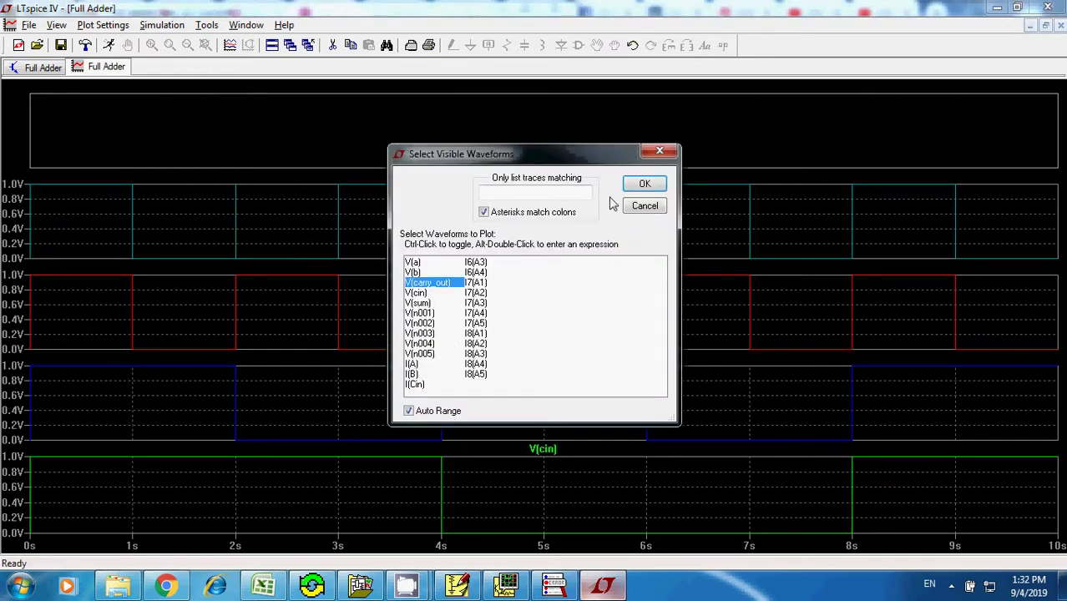
click(631, 184)
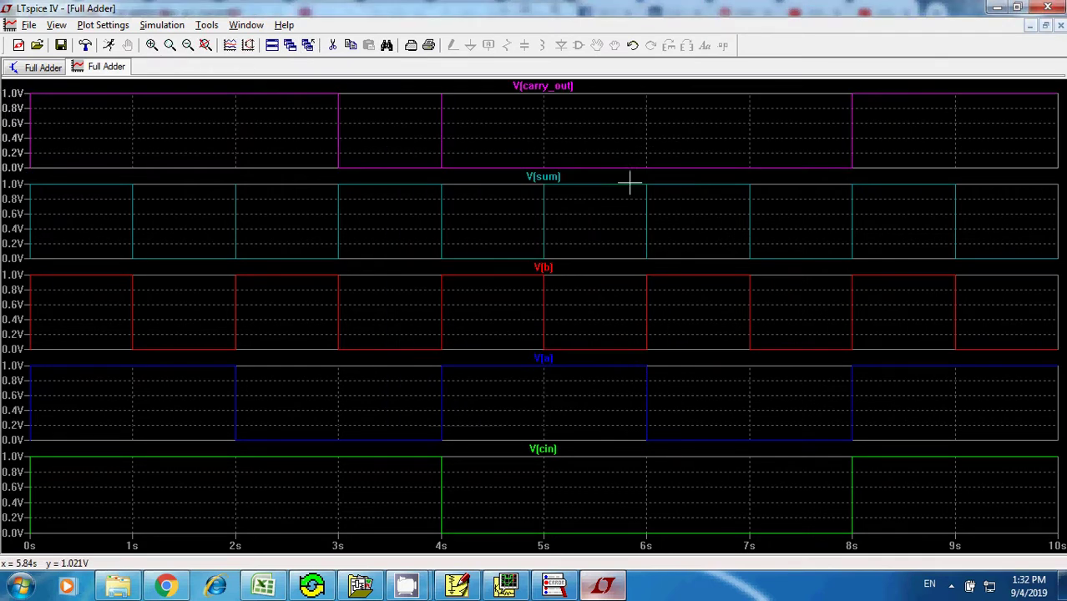
- Restore LTspice to a smaller window and show the Excel Full Adder truth table beside it to compare the waveforms
click(1017, 8)
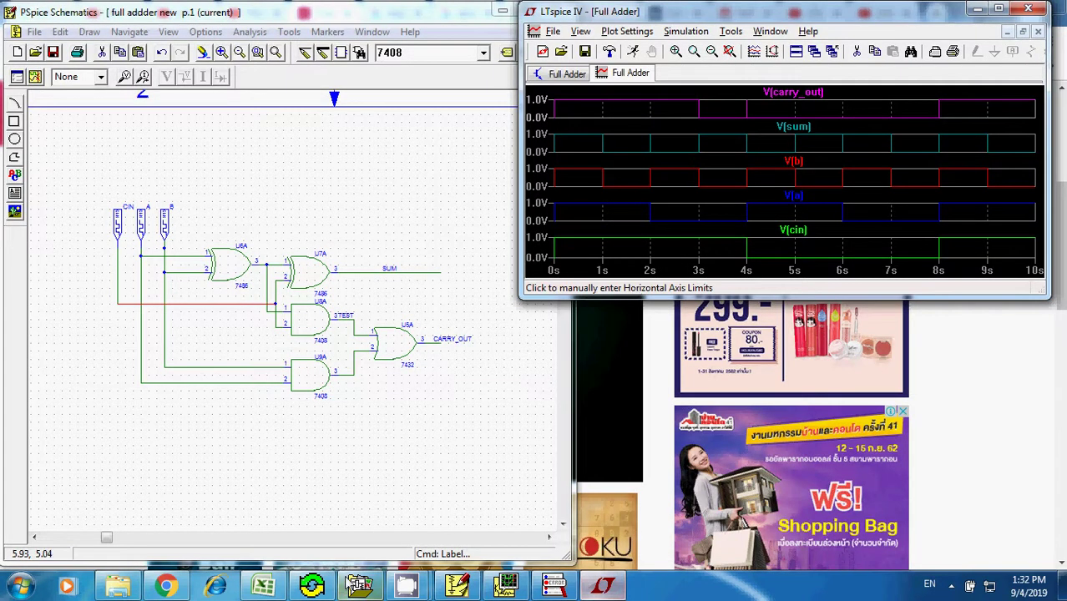
click(266, 587)
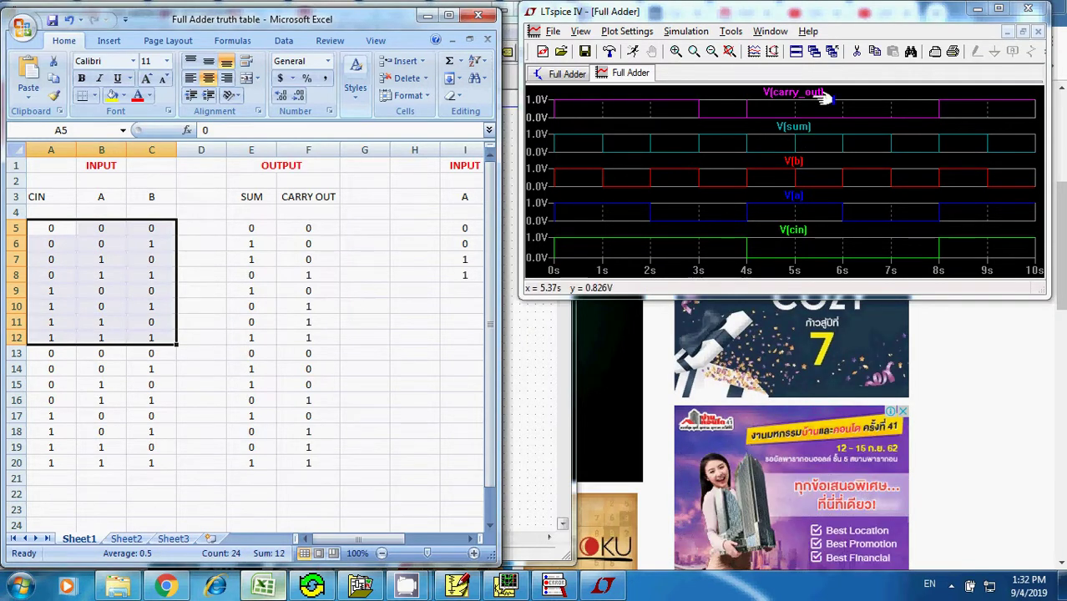
- Switch to PSpice Schematics and maximize its window to view the full adder circuit
click(532, 355)
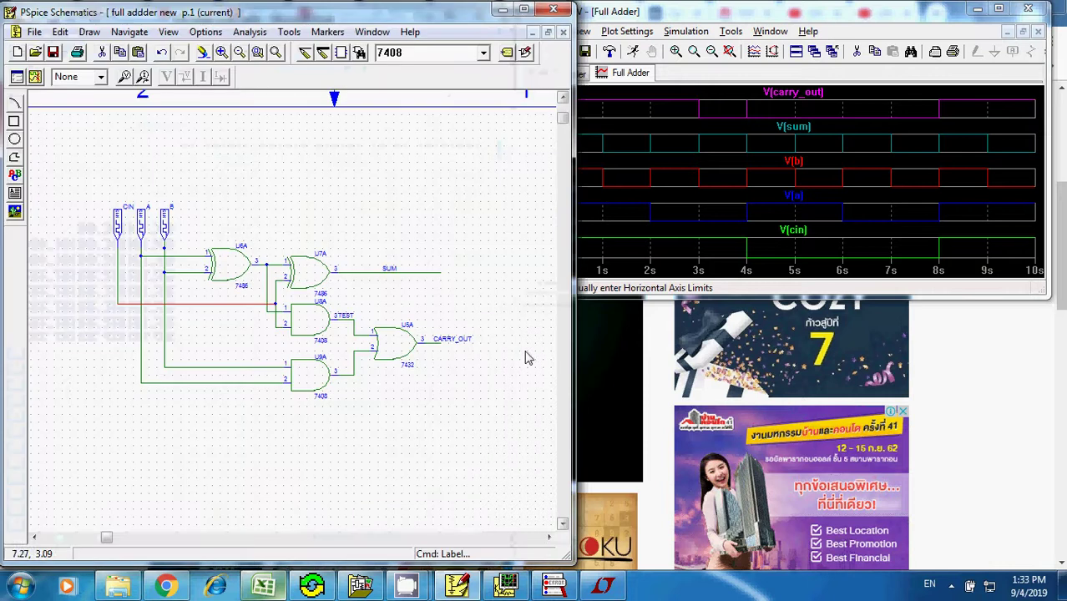
click(523, 10)
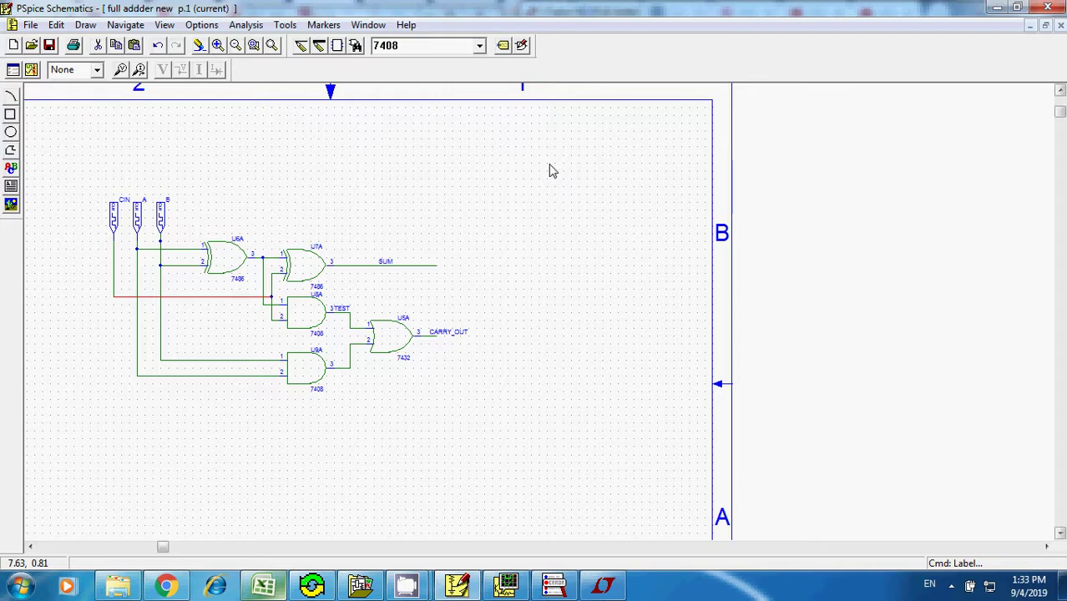
click(459, 587)
click(459, 586)
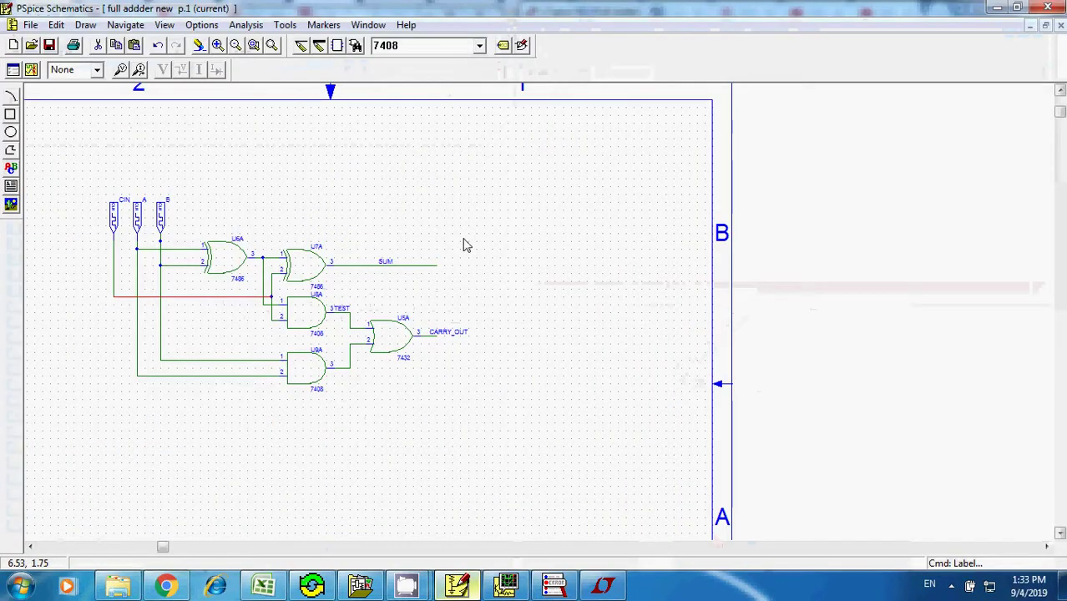
- Switch to LTspice, maximize it and compare its Full Adder schematic with the one in PSpice Schematics
click(603, 587)
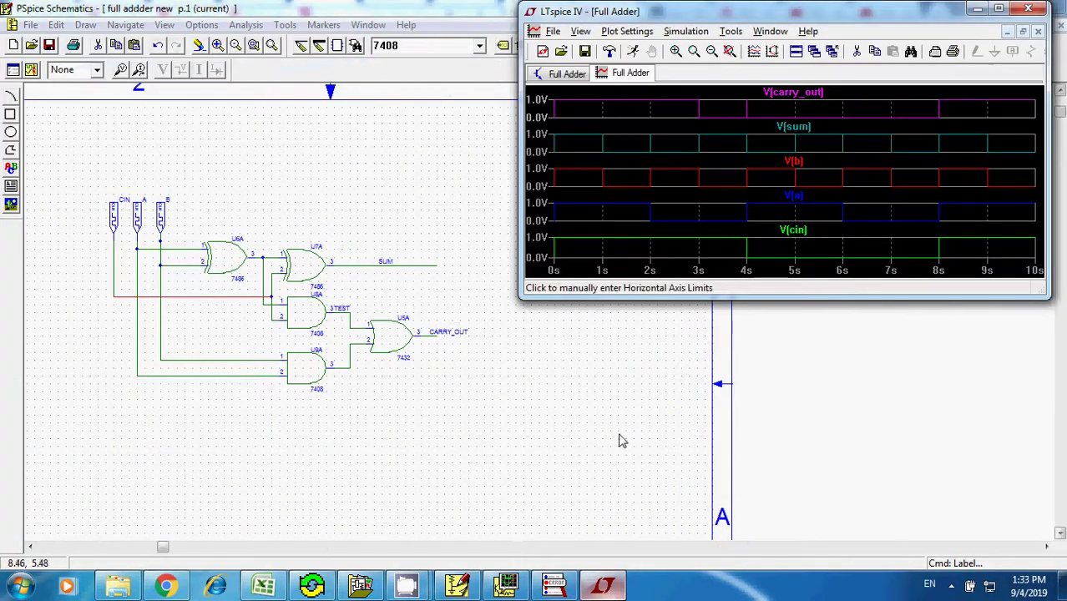
click(998, 9)
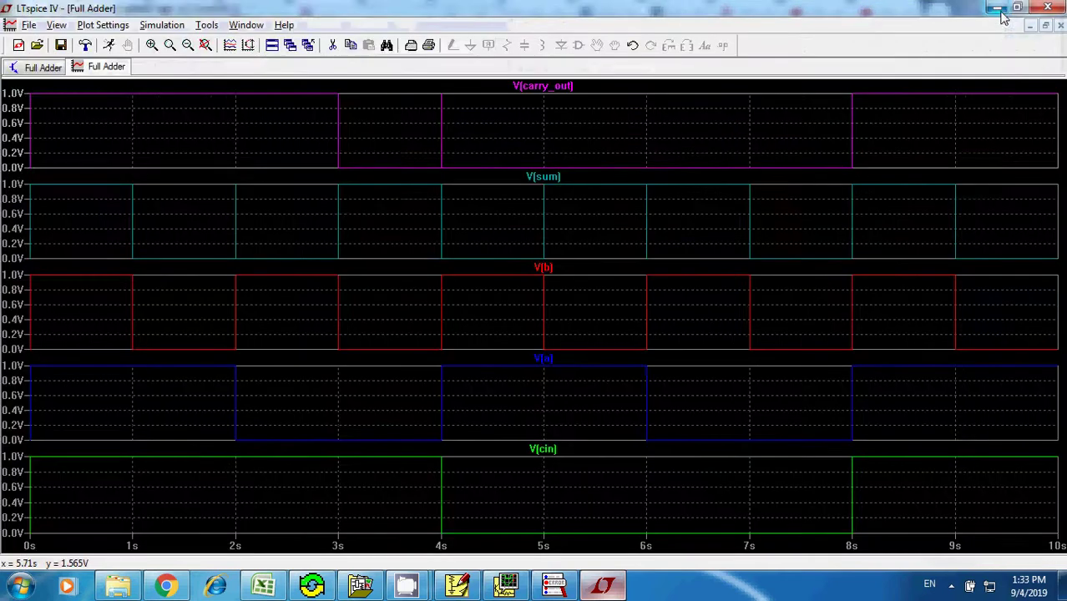
click(46, 69)
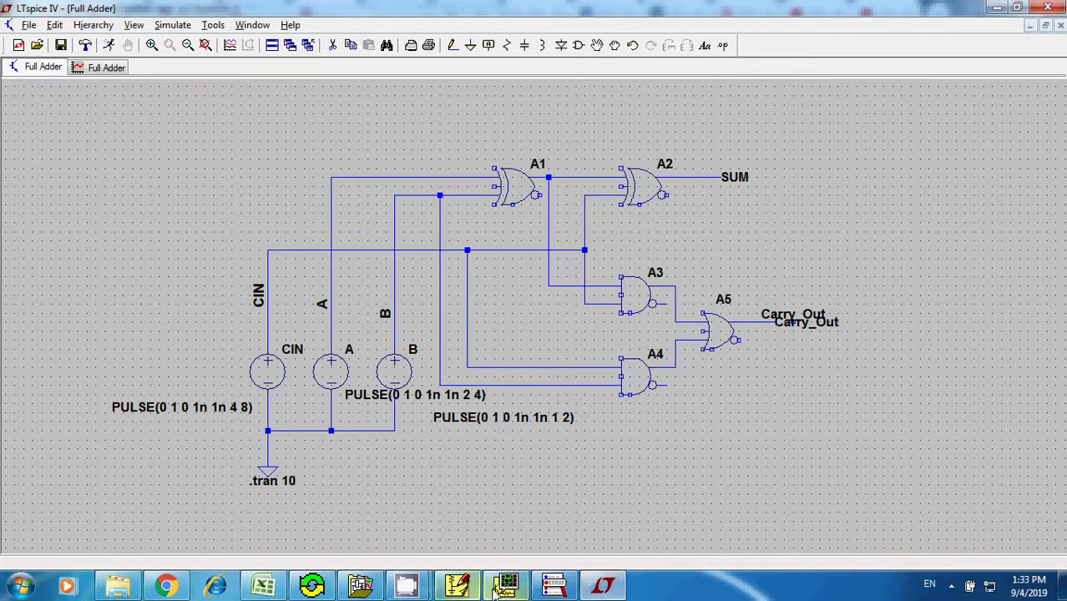
click(459, 584)
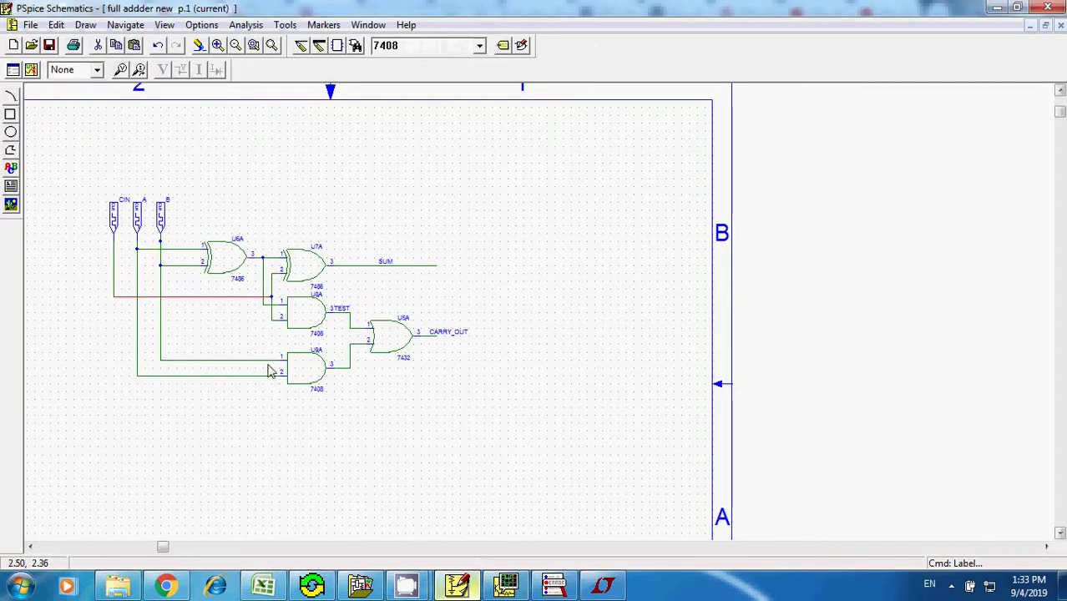